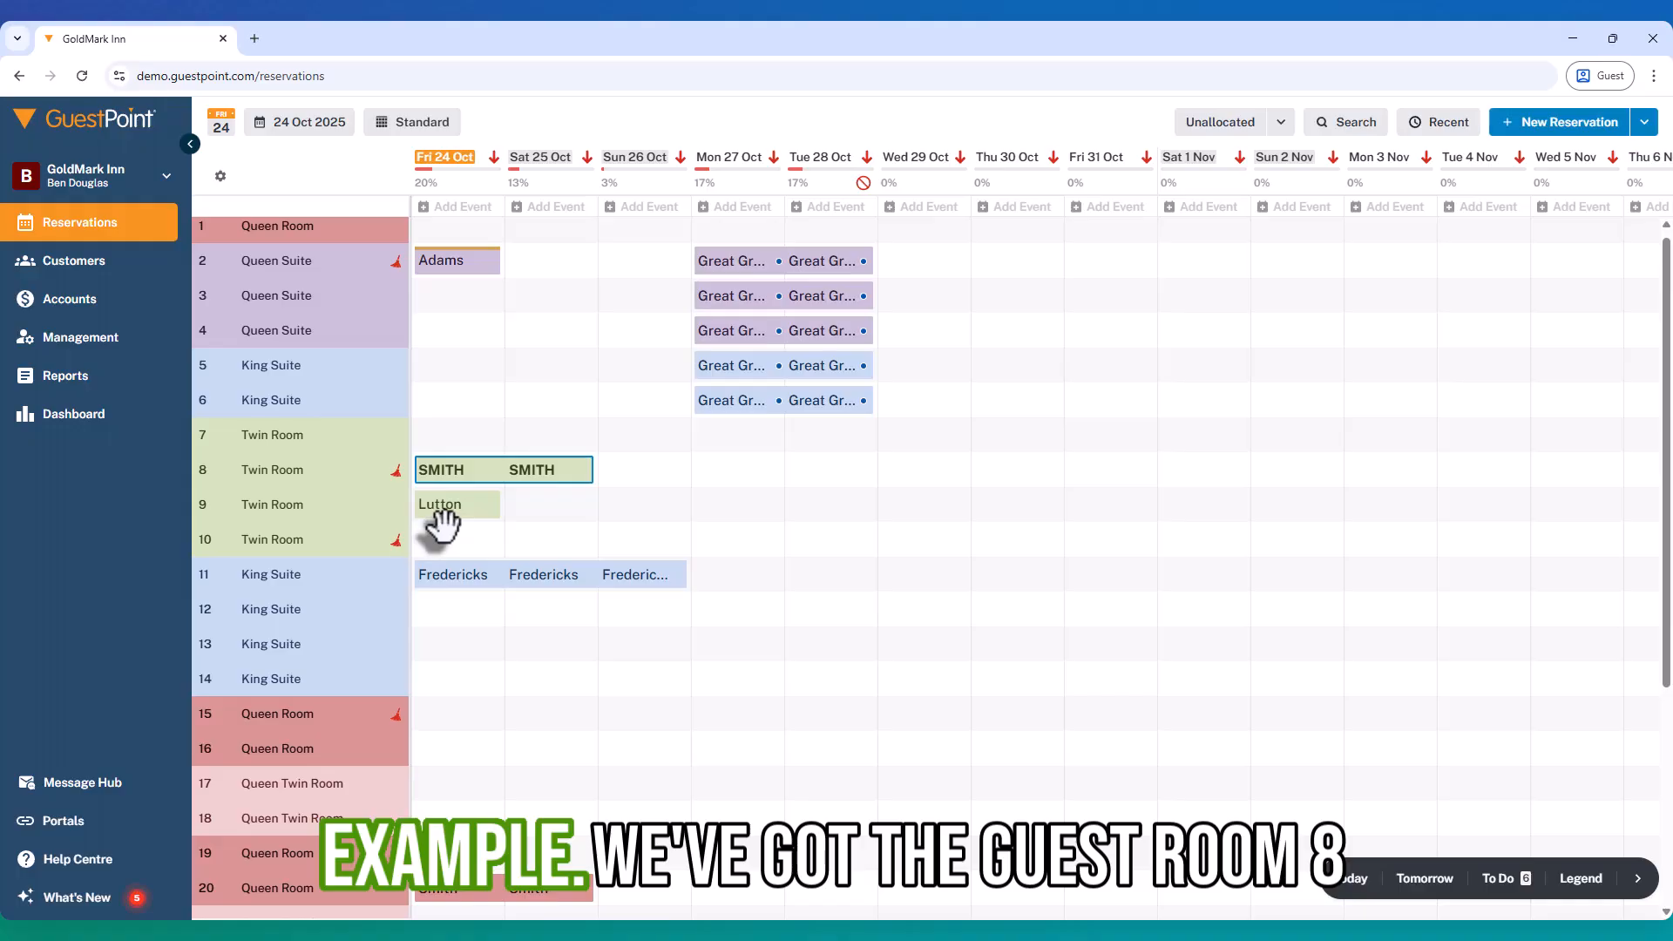
Step: Open the room 8 reservation and view its empty room account with a $0.00 balance
{"action": "mouse_move", "coordinate": [456, 488]}
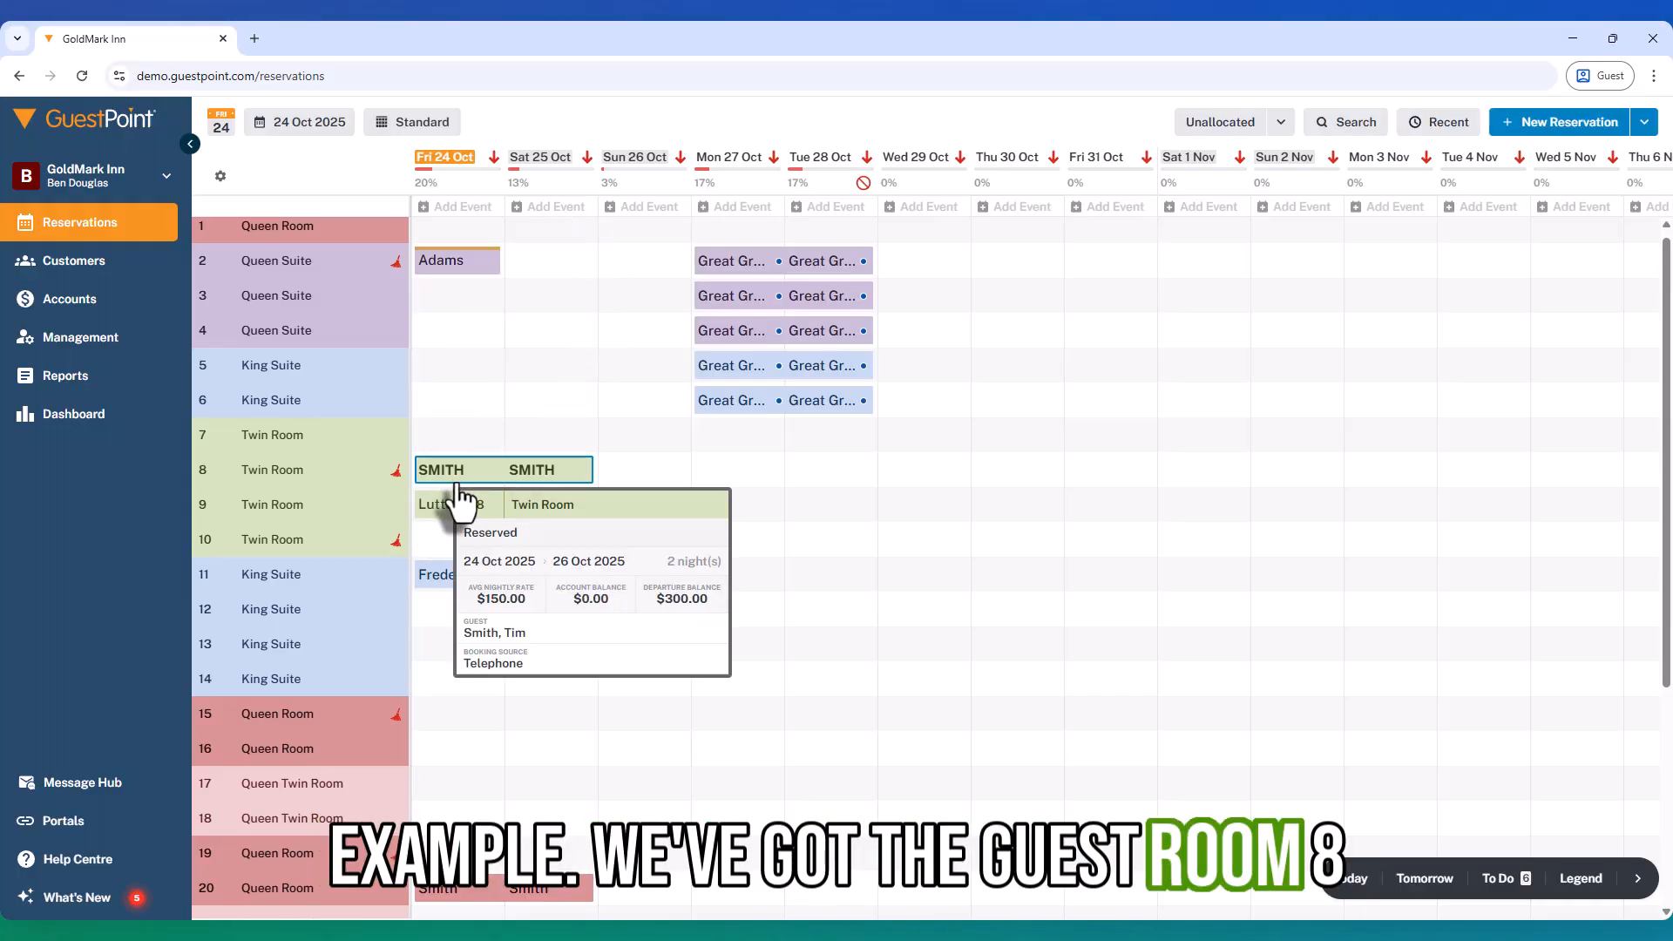
{"action": "left_click", "coordinate": [447, 482]}
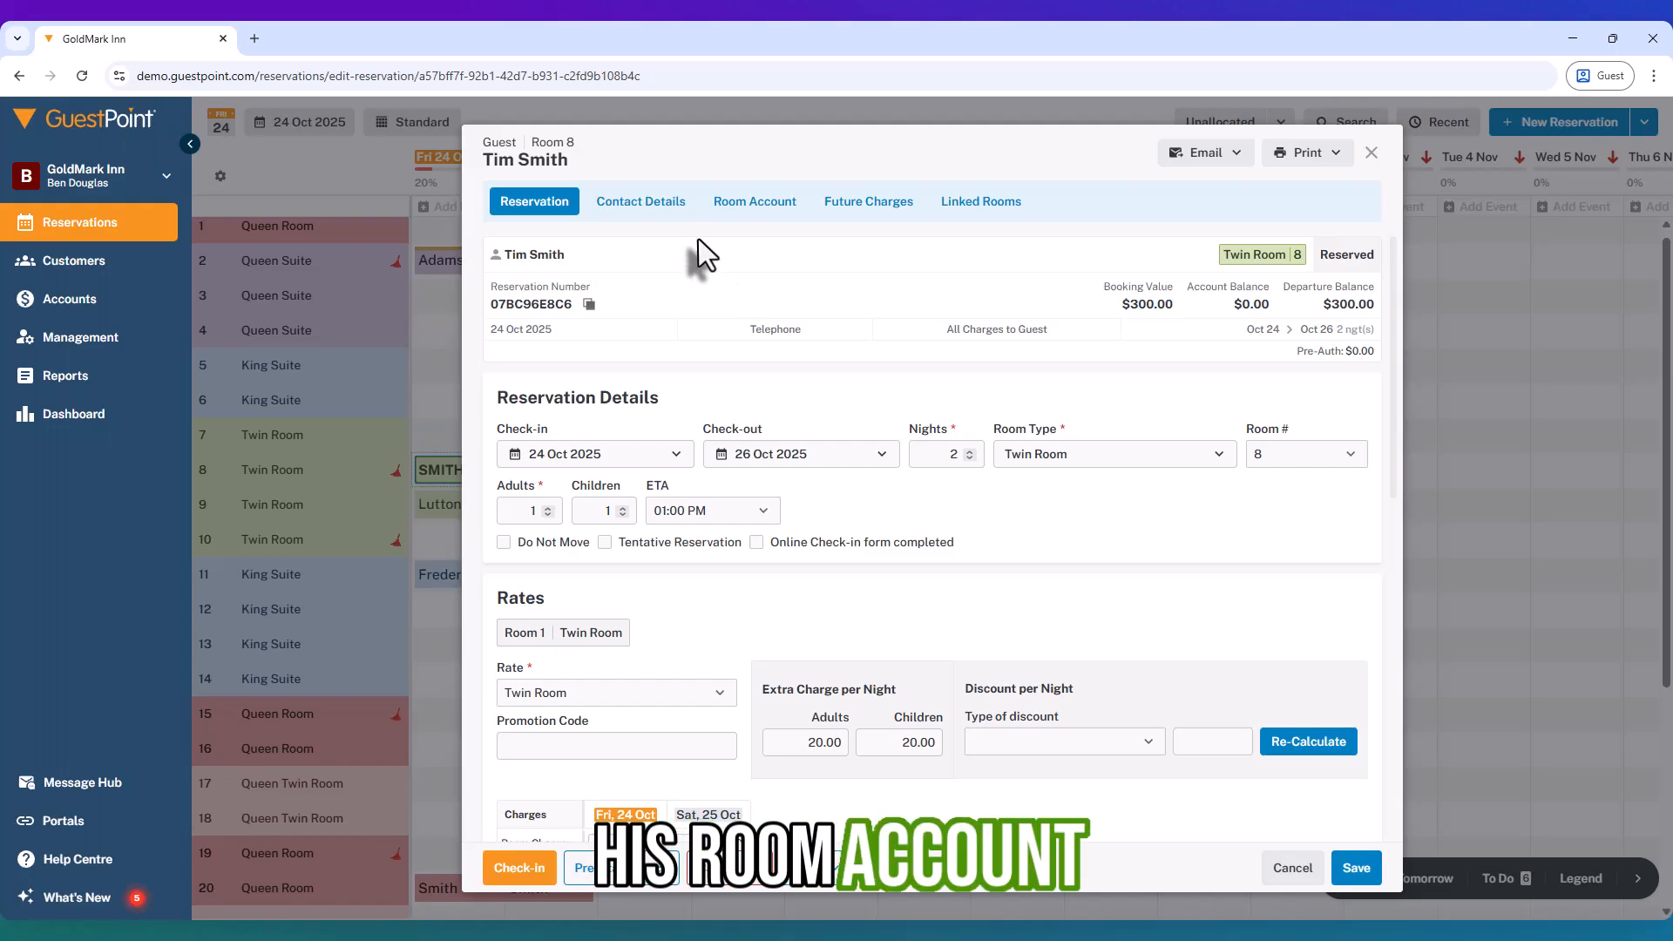
{"action": "left_click", "coordinate": [725, 210]}
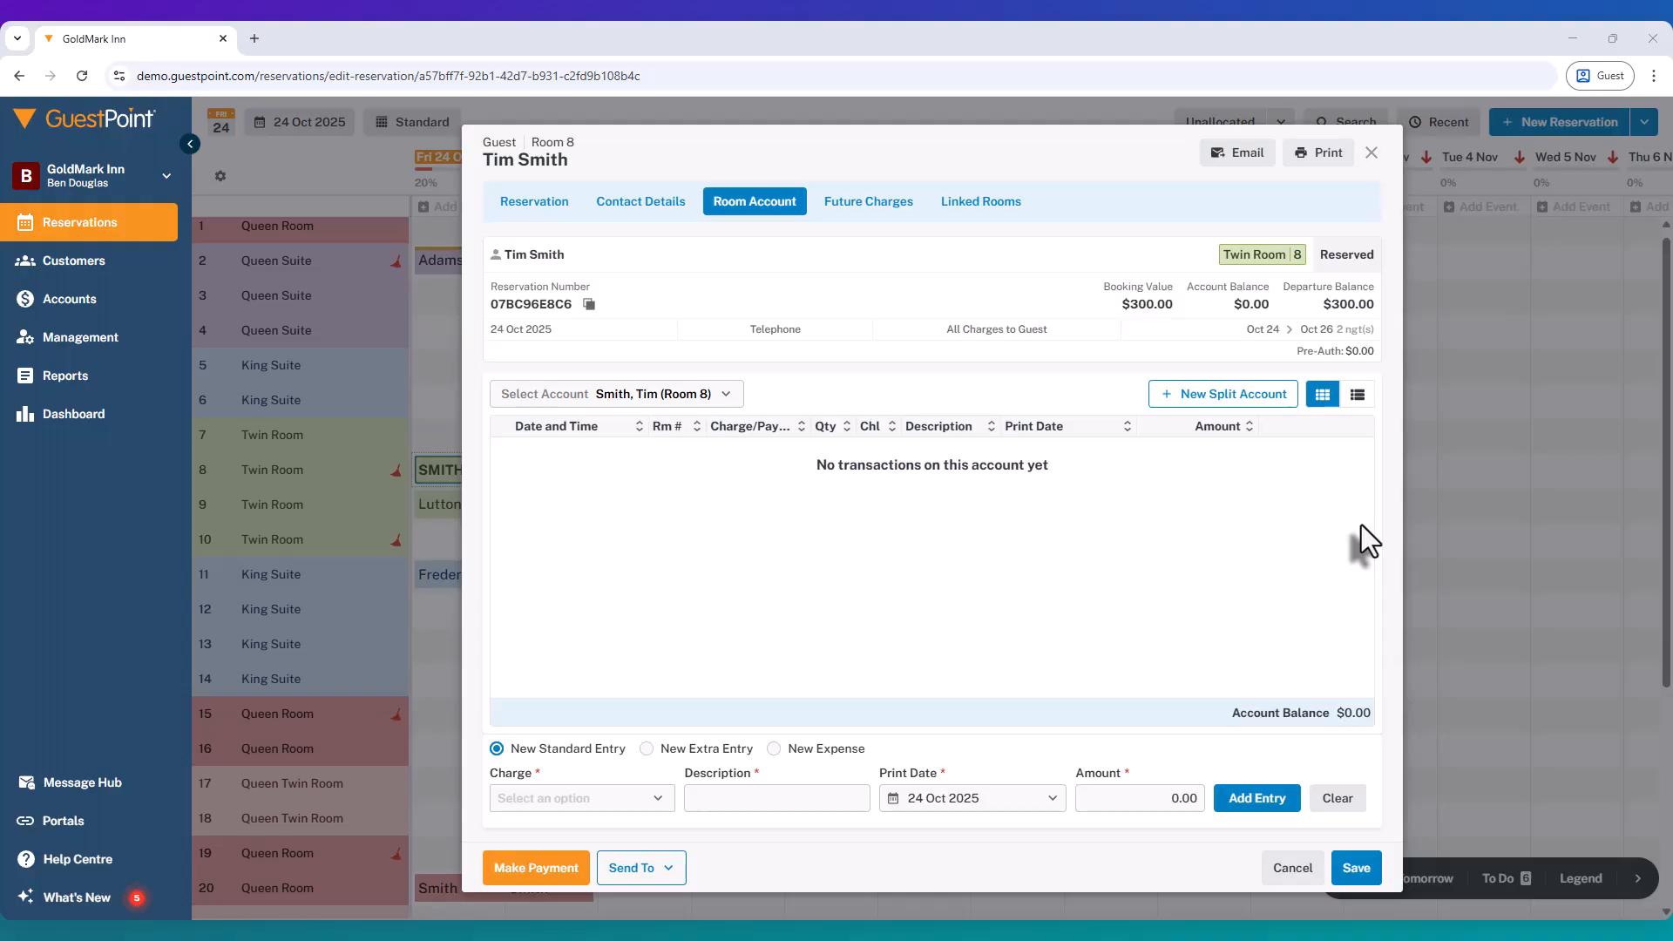
Step: Save the room 8 reservation and use Instant Check-in on the room 8 booking
{"action": "left_click", "coordinate": [1355, 872]}
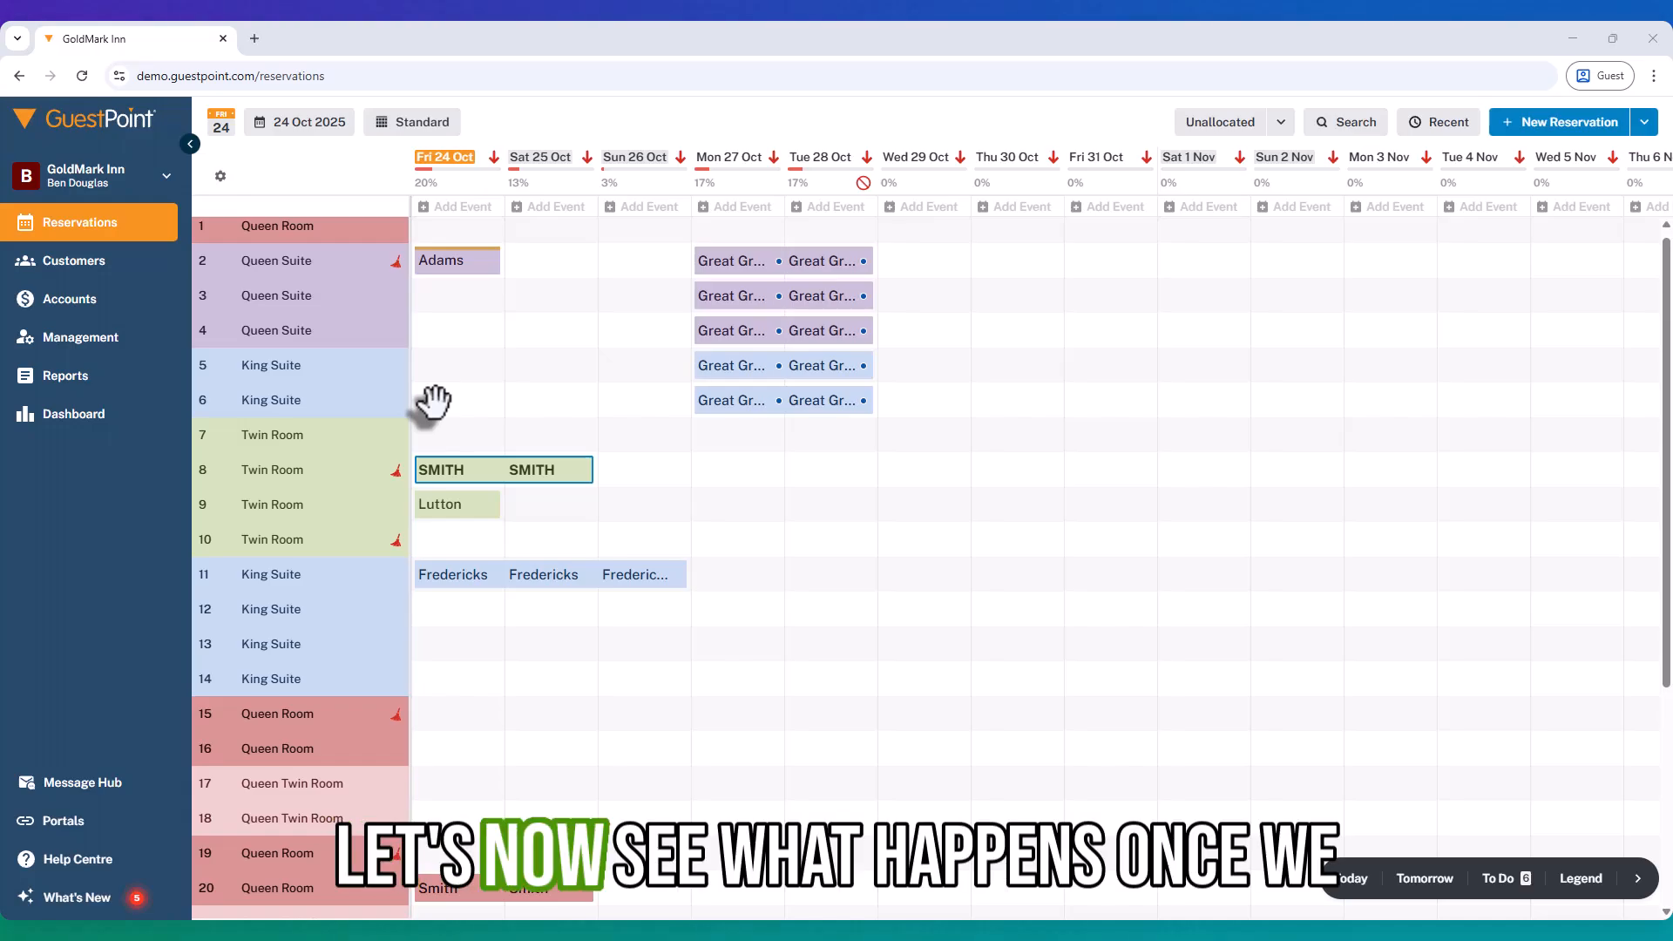
{"action": "left_click", "coordinate": [481, 481]}
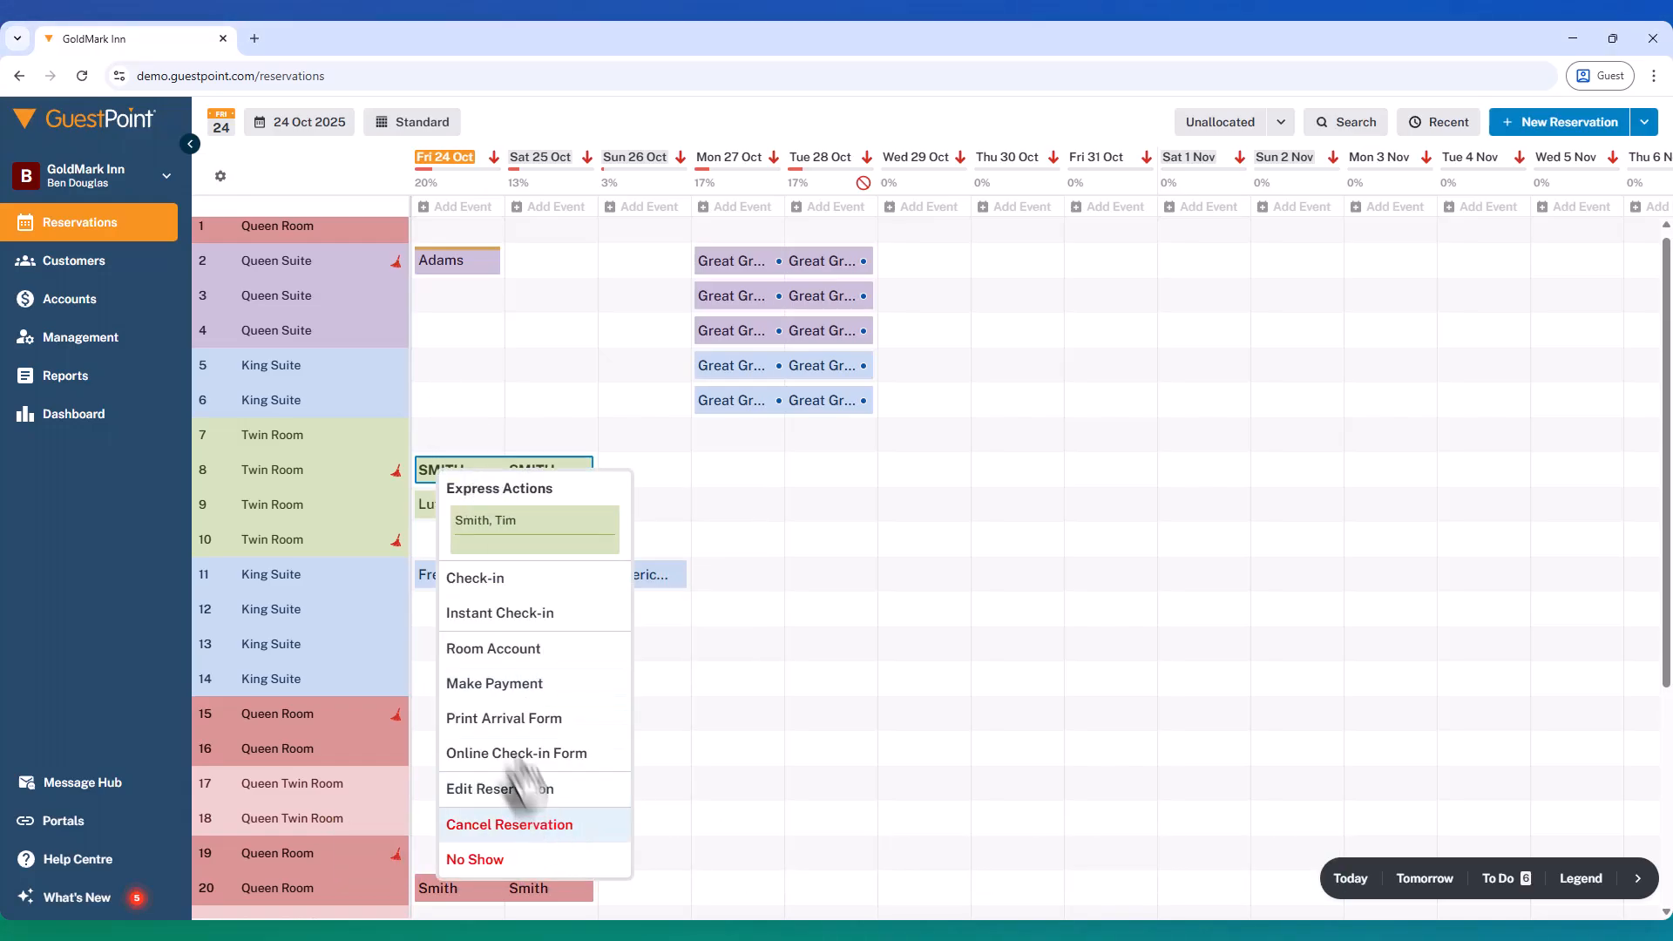
{"action": "left_click", "coordinate": [478, 615]}
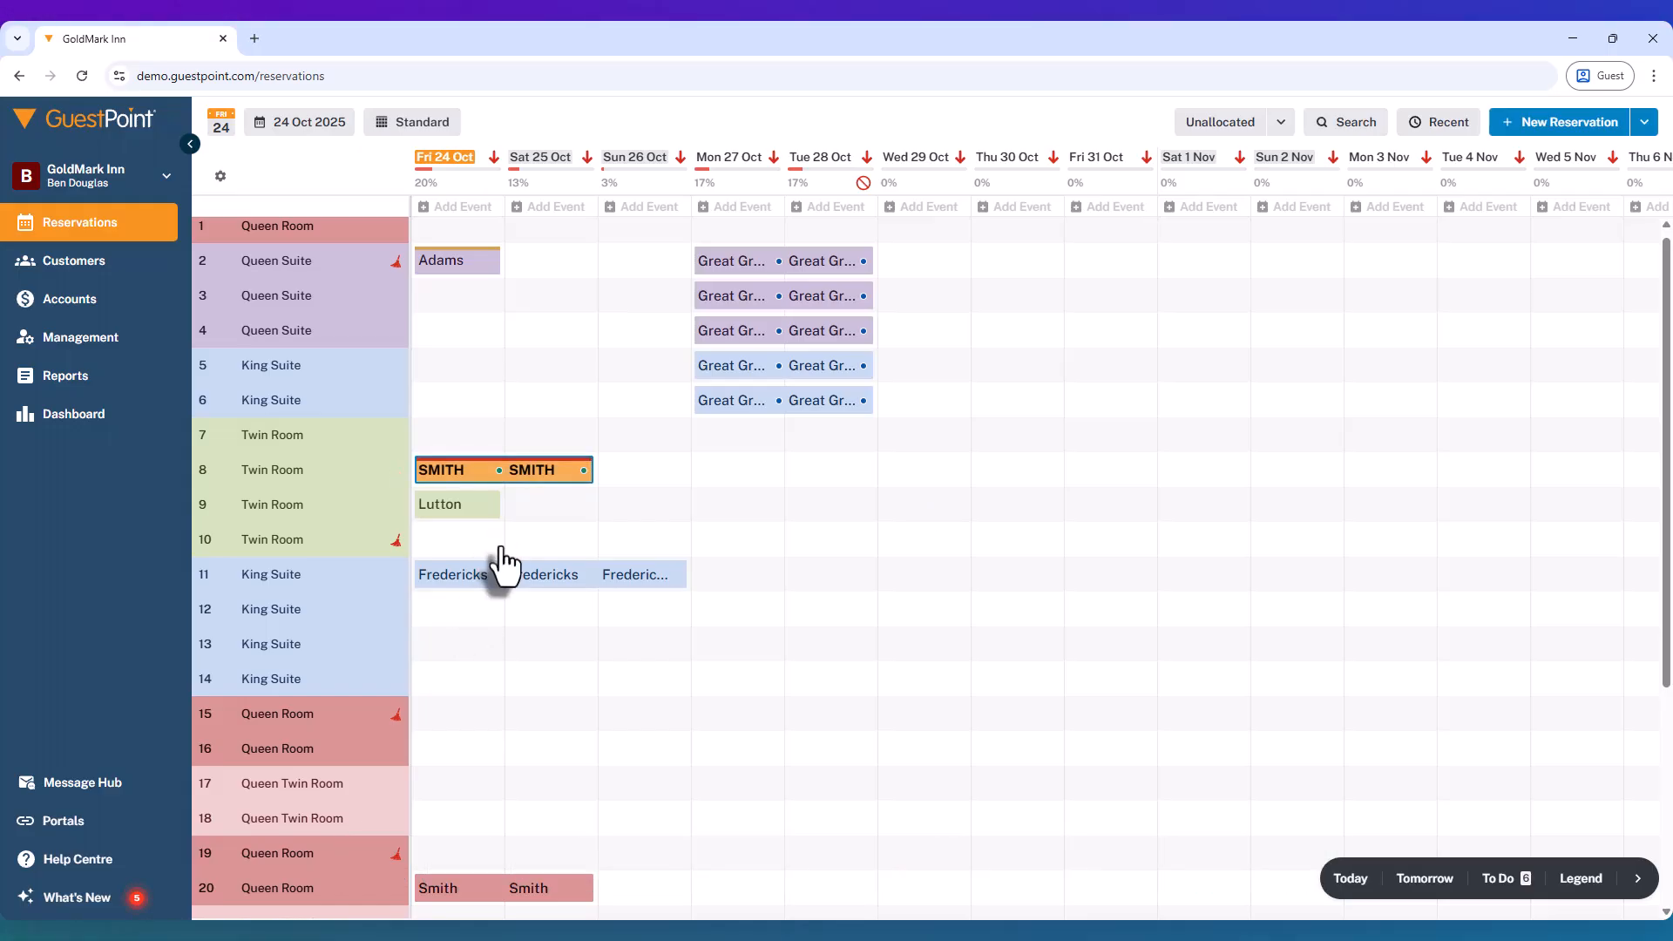
Step: Check the booking colour legend, then reopen the room 8 reservation
{"action": "mouse_move", "coordinate": [497, 473]}
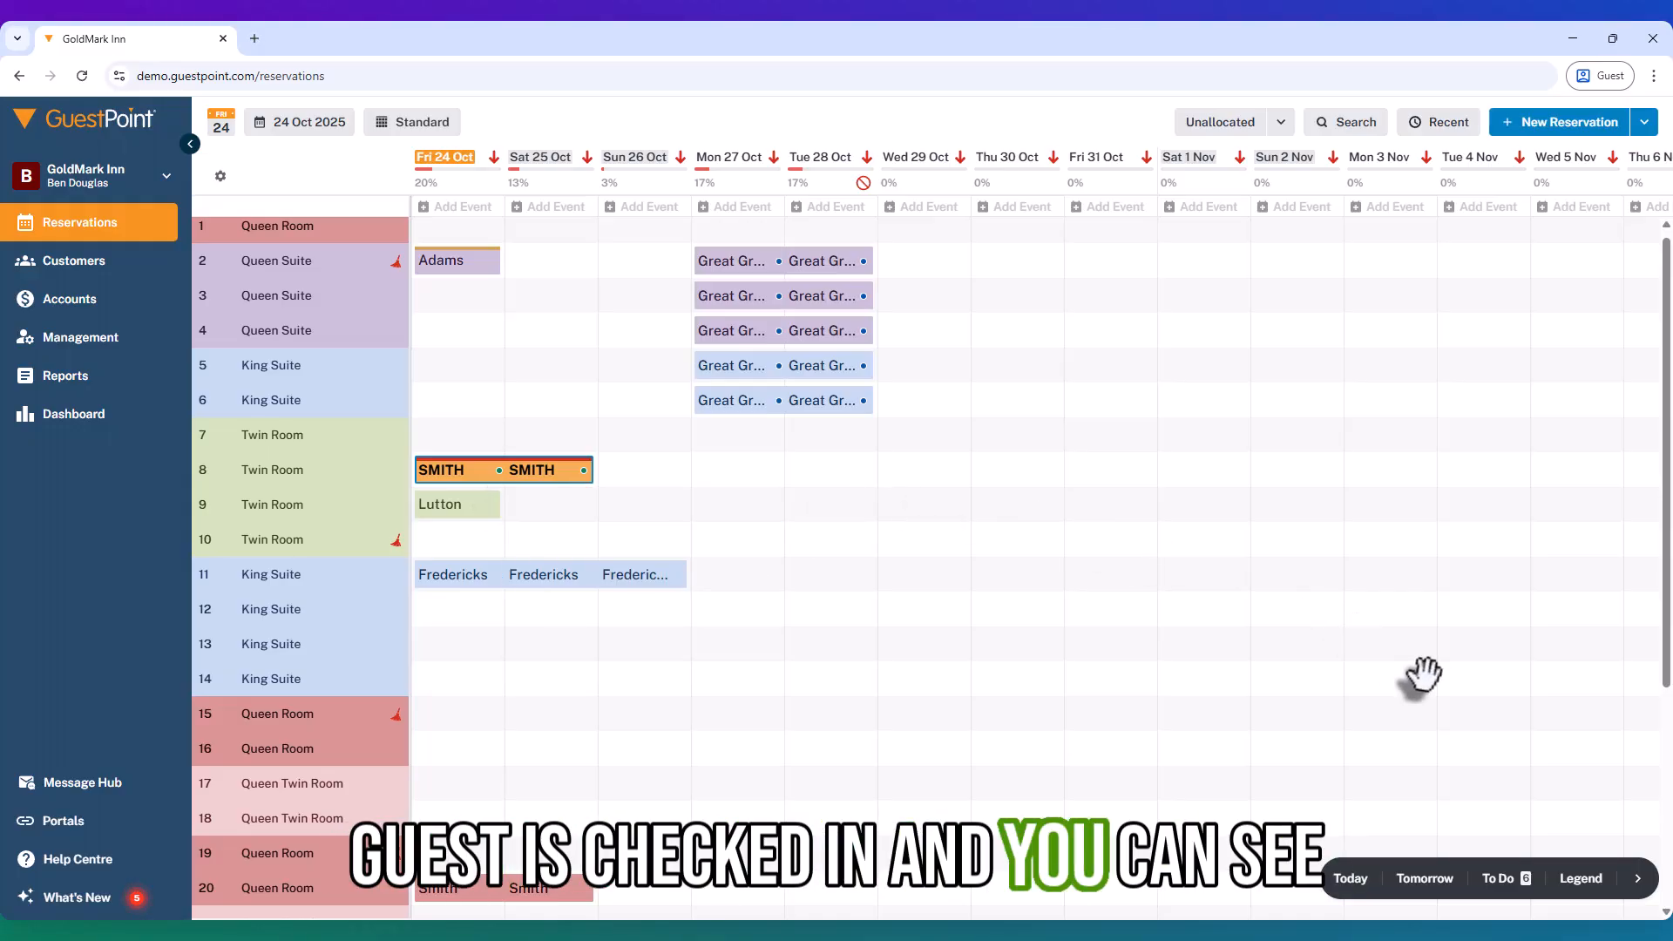
{"action": "left_click", "coordinate": [1572, 880]}
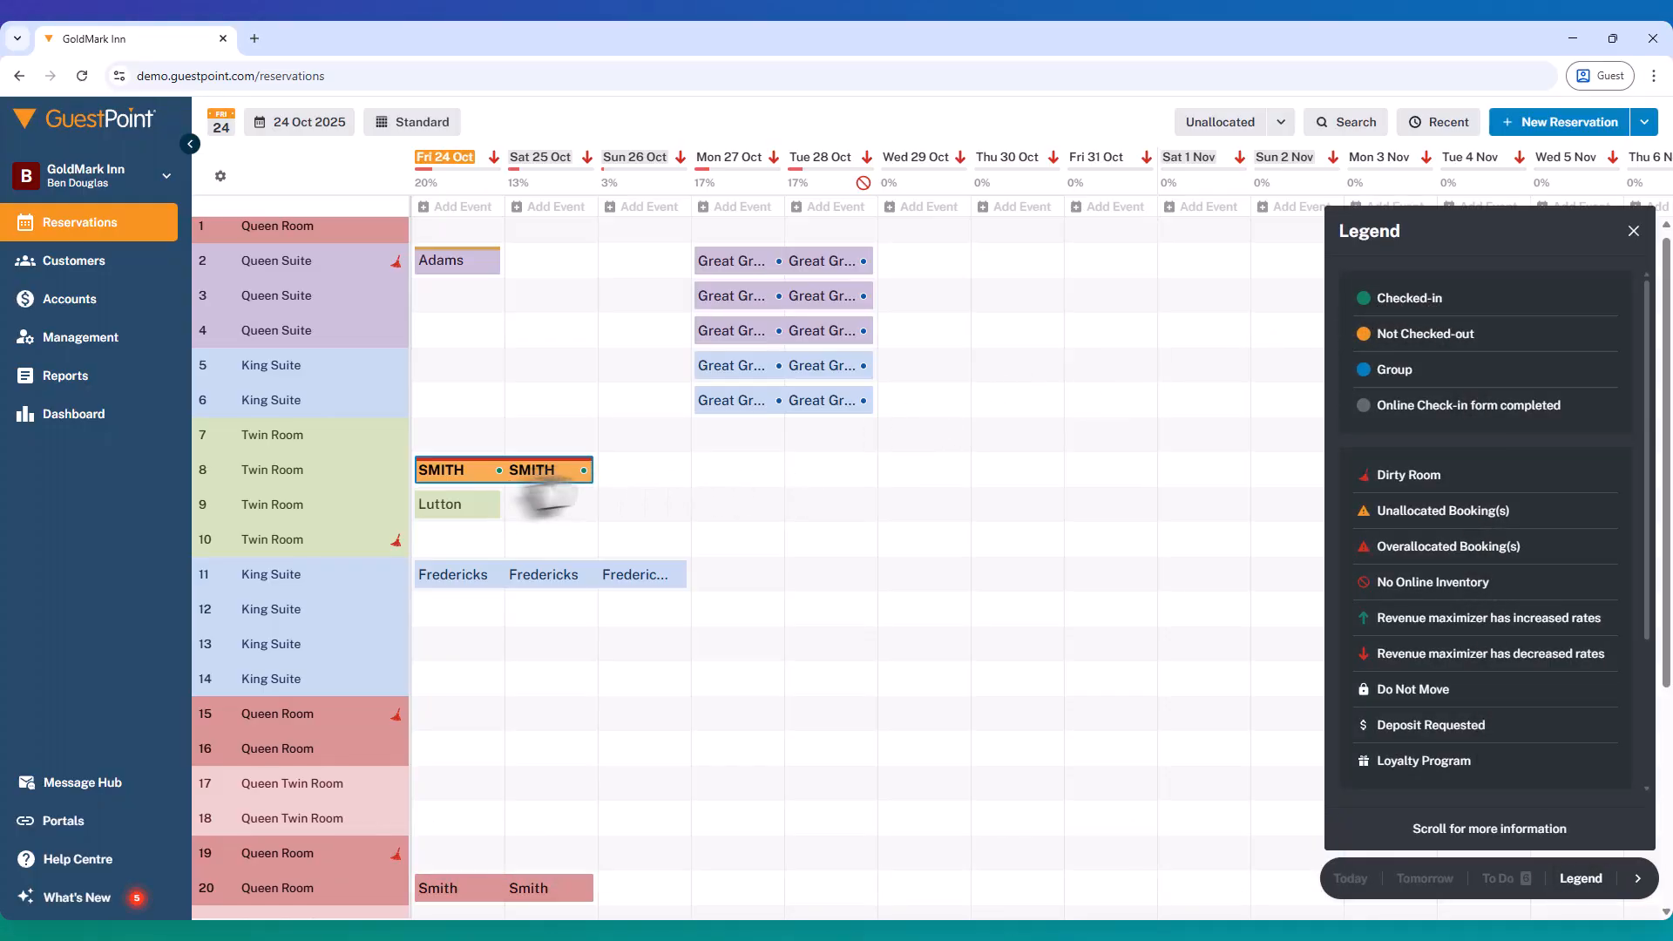
{"action": "left_click", "coordinate": [1634, 231]}
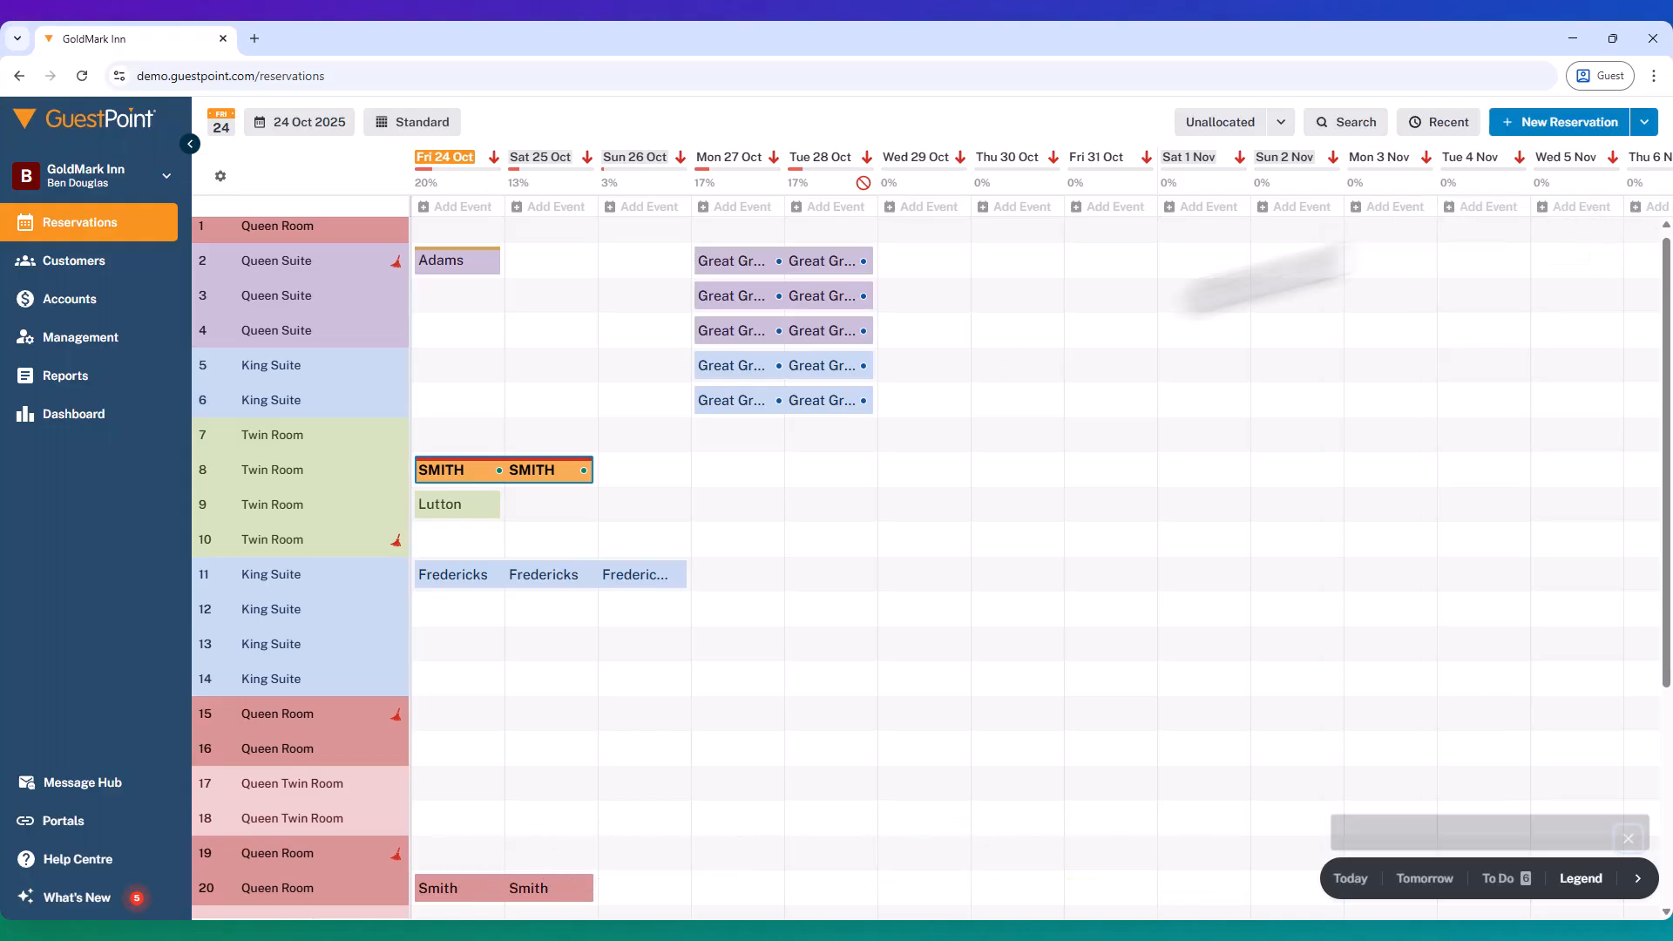
{"action": "left_click", "coordinate": [455, 476]}
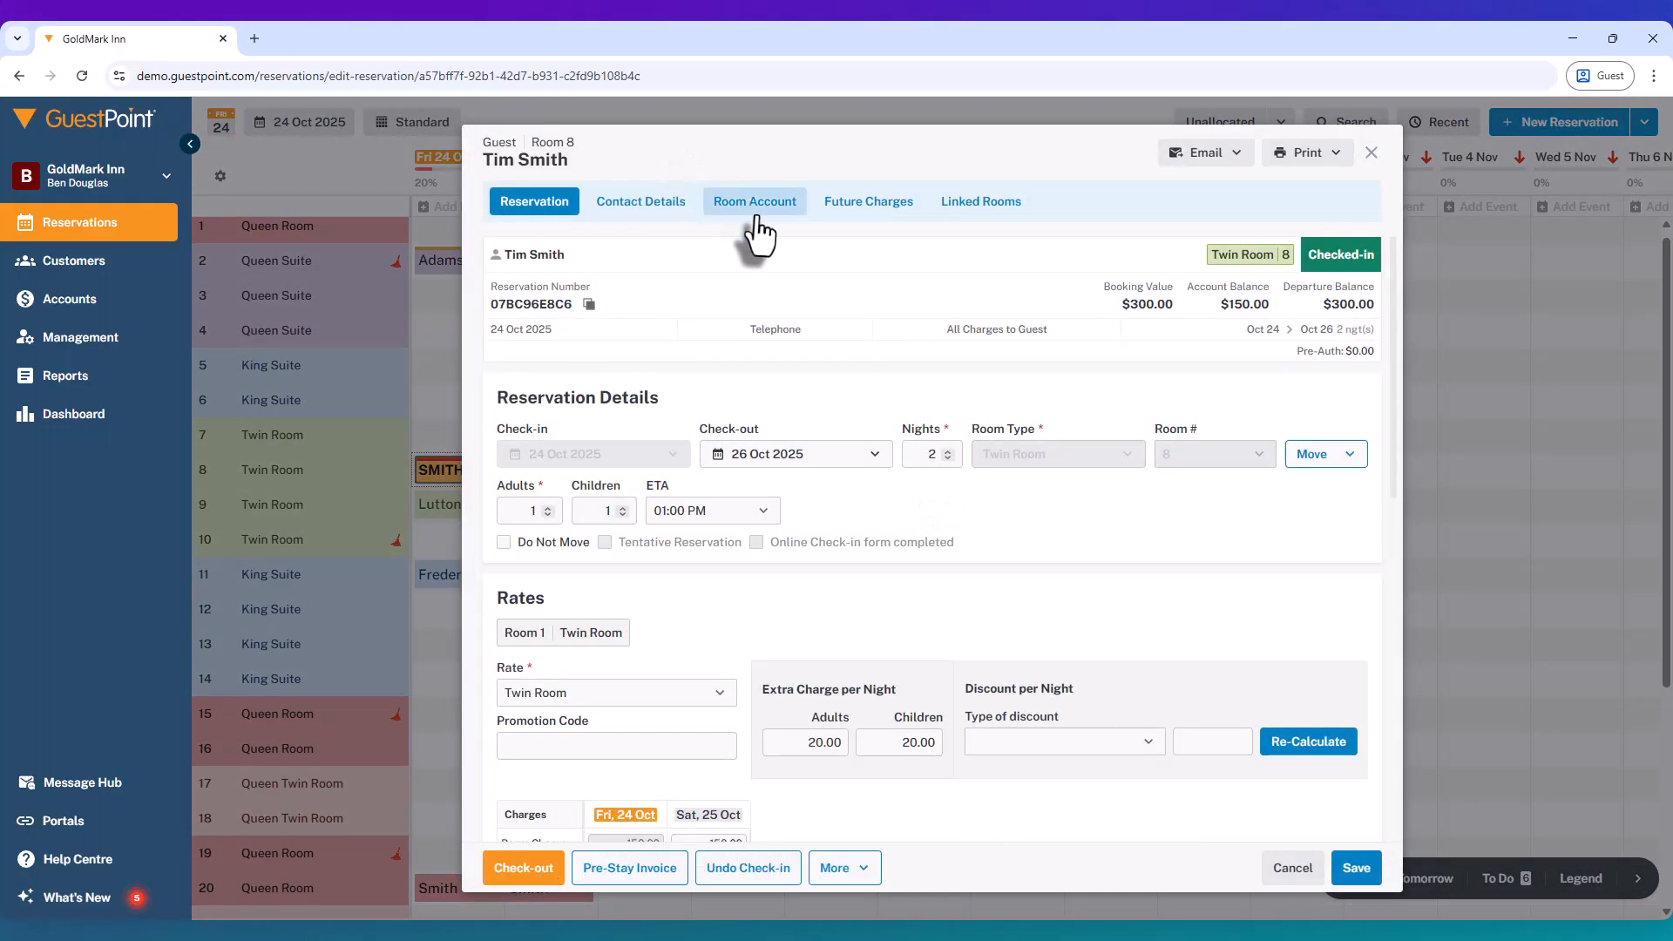
Step: Review the $150.00 Twin Room charge on the room account and begin a payment
{"action": "left_click", "coordinate": [755, 202]}
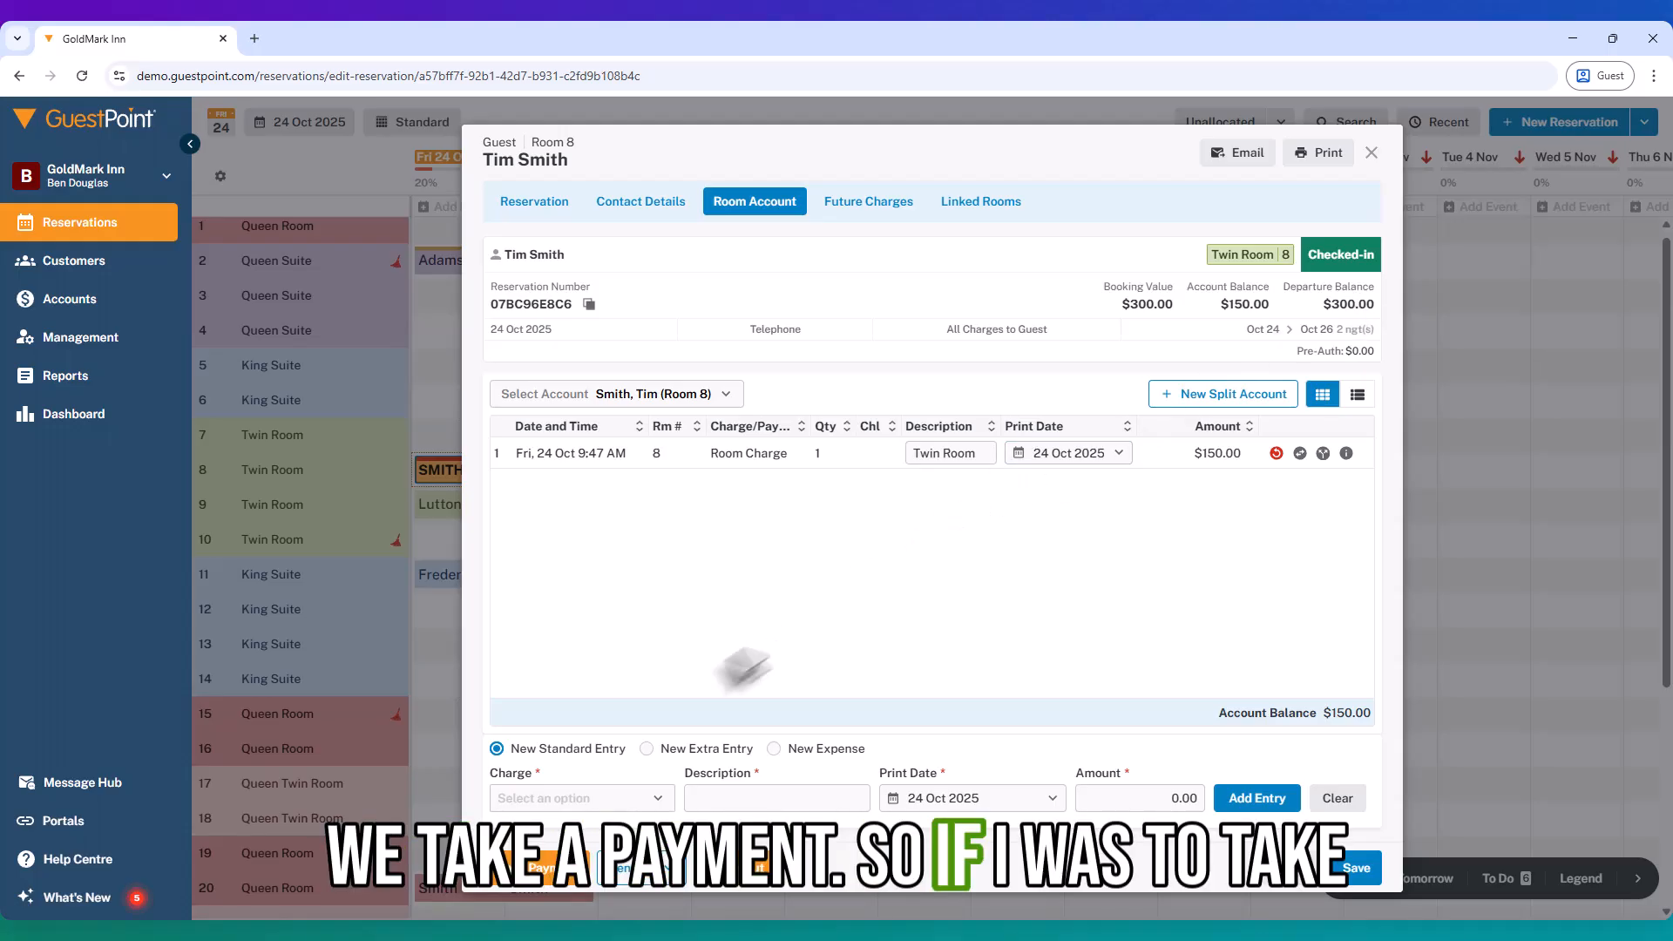
{"action": "left_click", "coordinate": [511, 869]}
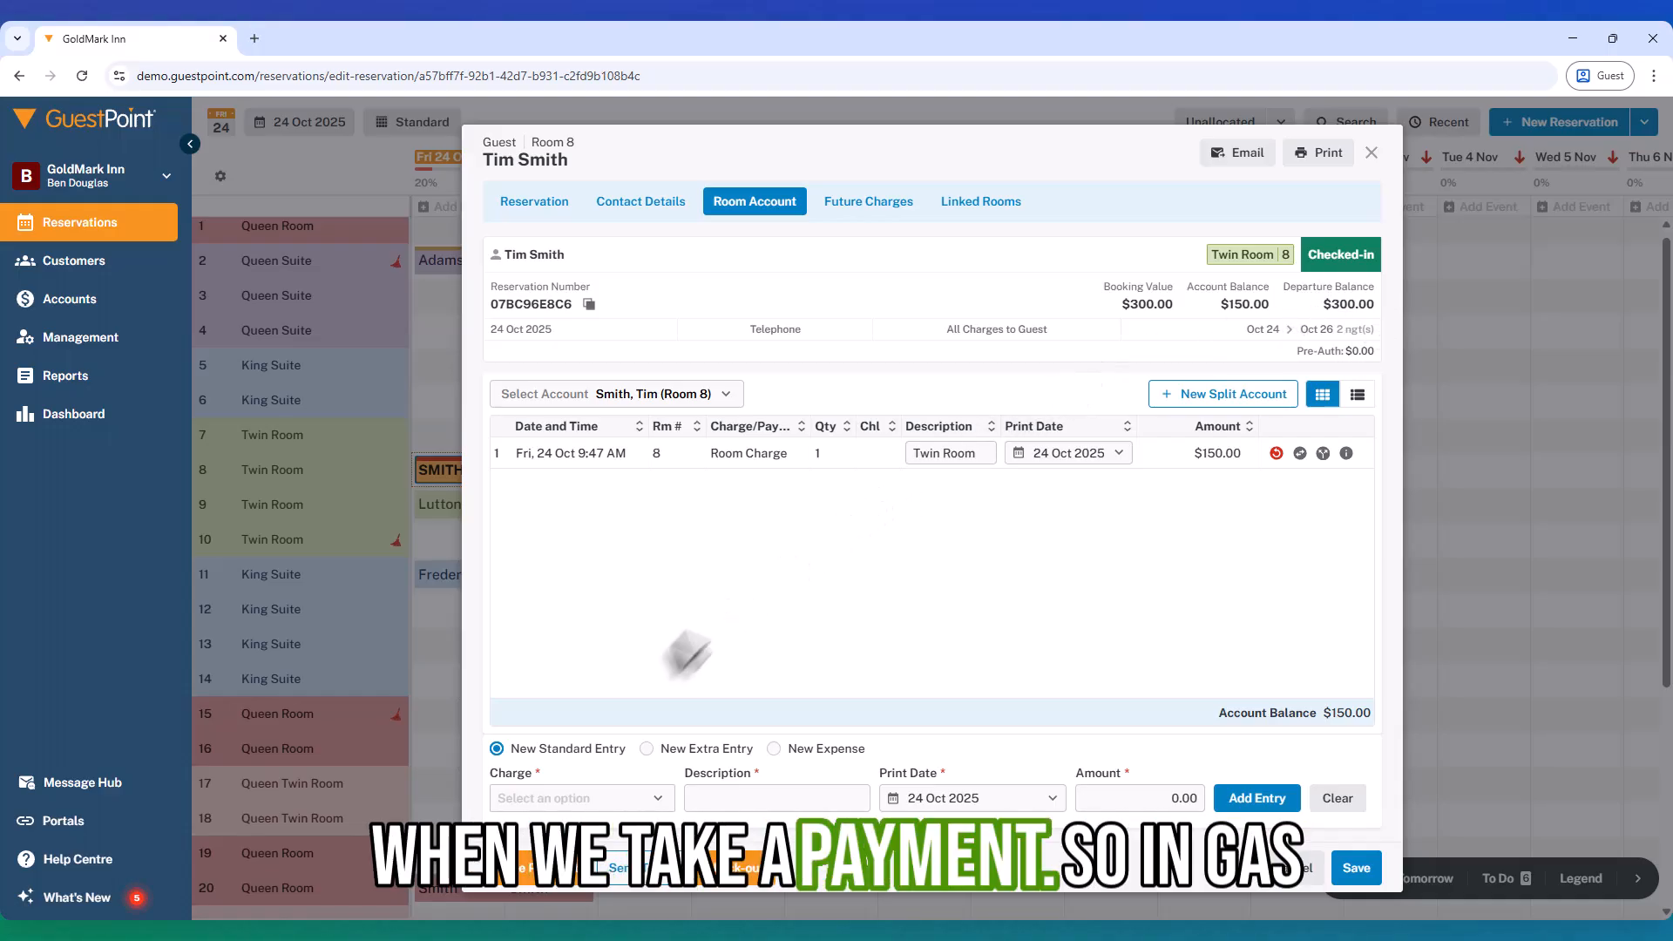
Step: Open the payment form showing American Express, $150.00 and a $4.42 card surcharge
{"action": "left_click", "coordinate": [534, 868]}
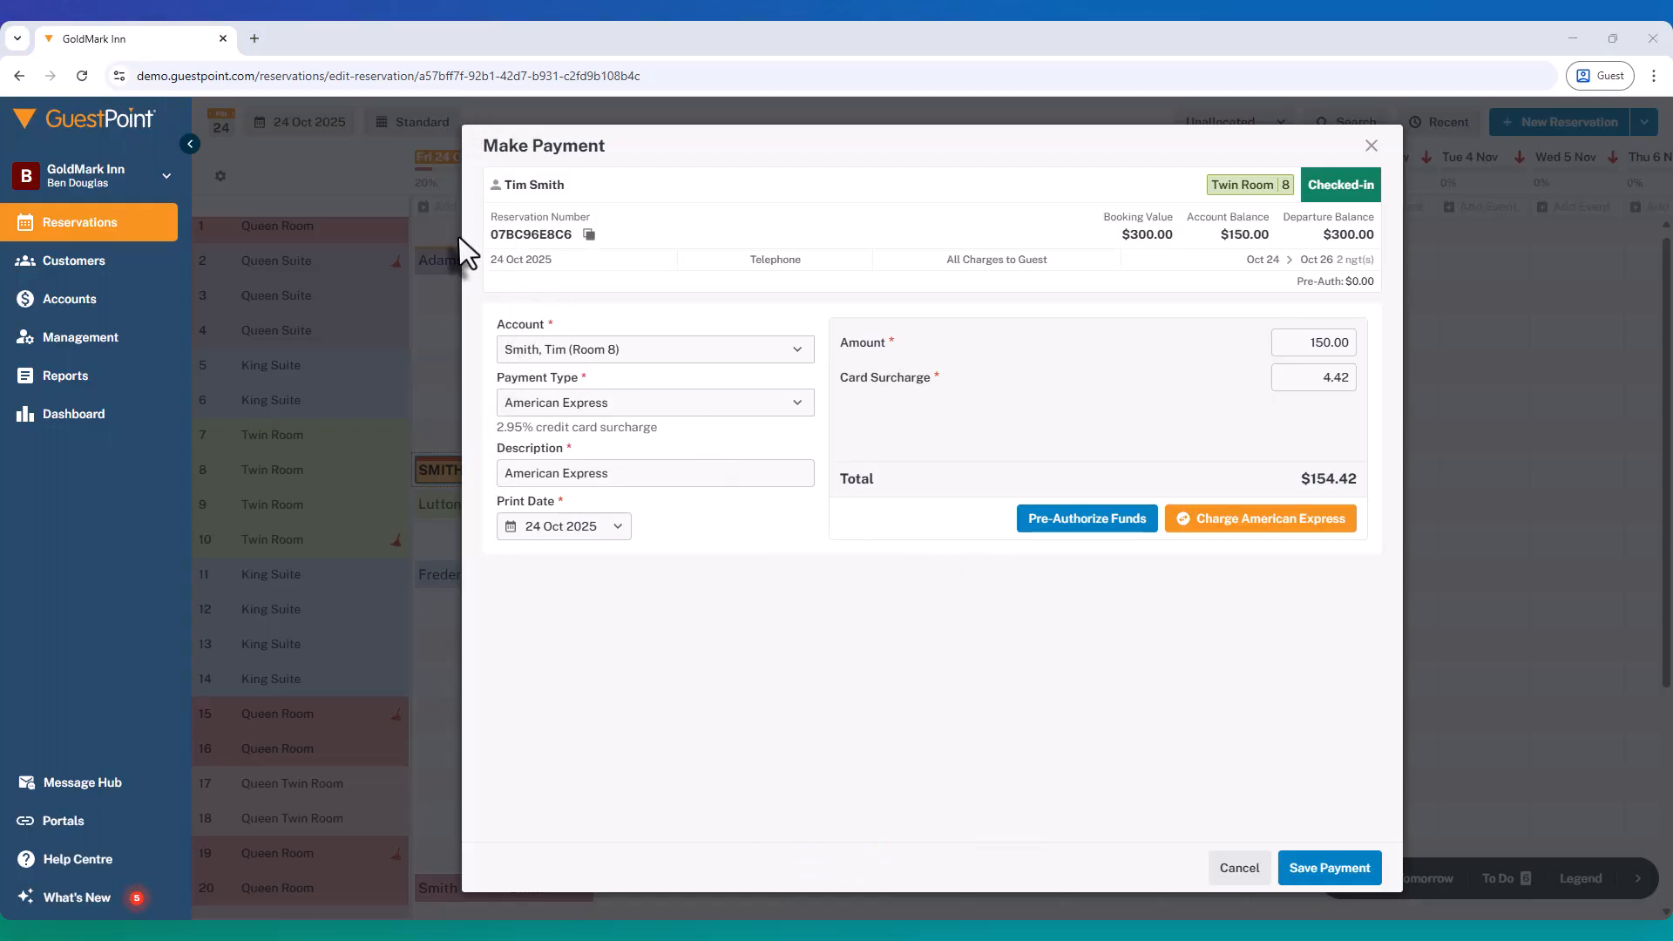
Step: Verify the surcharge in Windows Calculator: 150 × 0.0295 = 4.425
{"action": "key", "text": "super"}
{"action": "type", "text": "cal"}
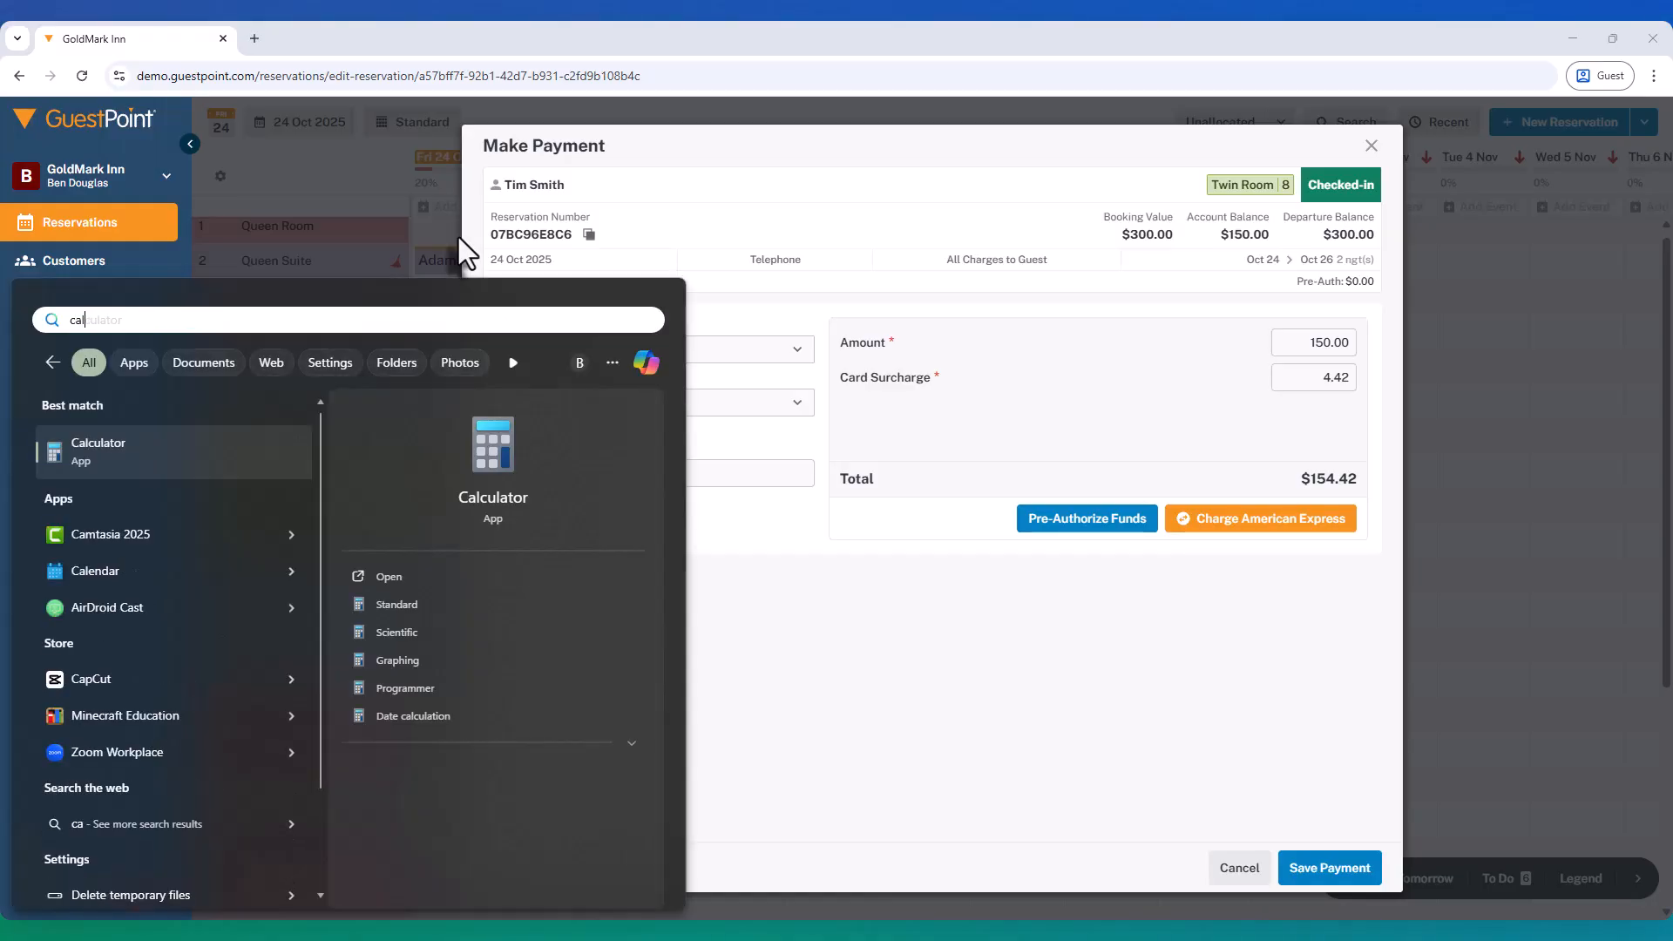
{"action": "key", "text": "Return"}
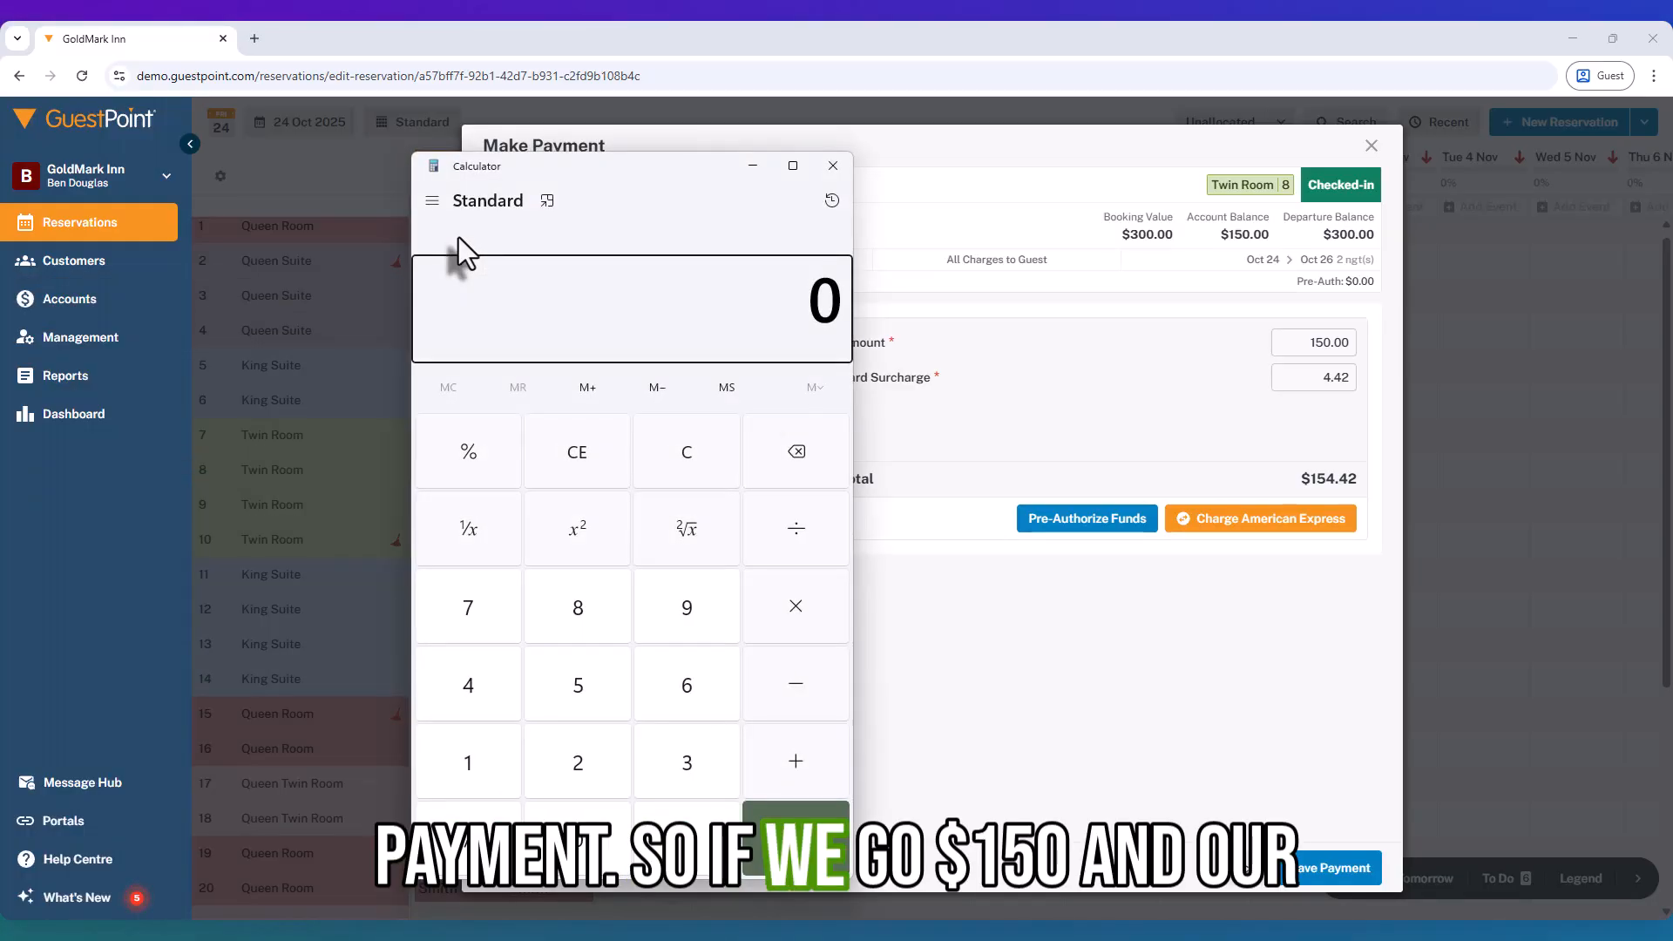
{"action": "type", "text": "150"}
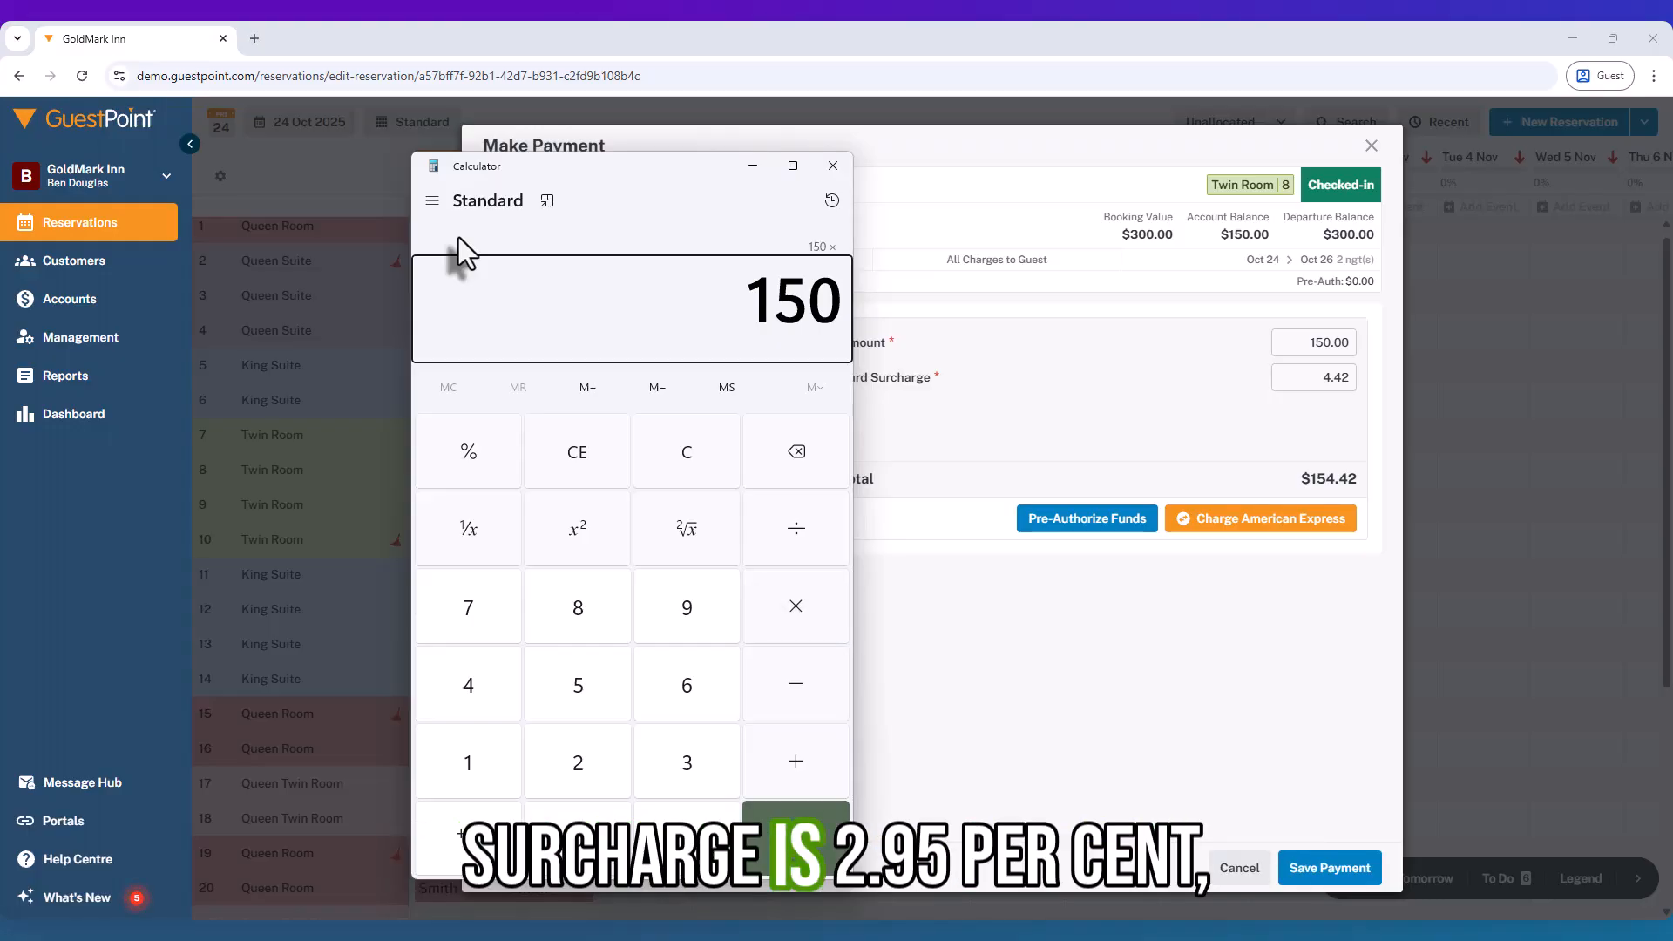
{"action": "type", "text": "0.0295"}
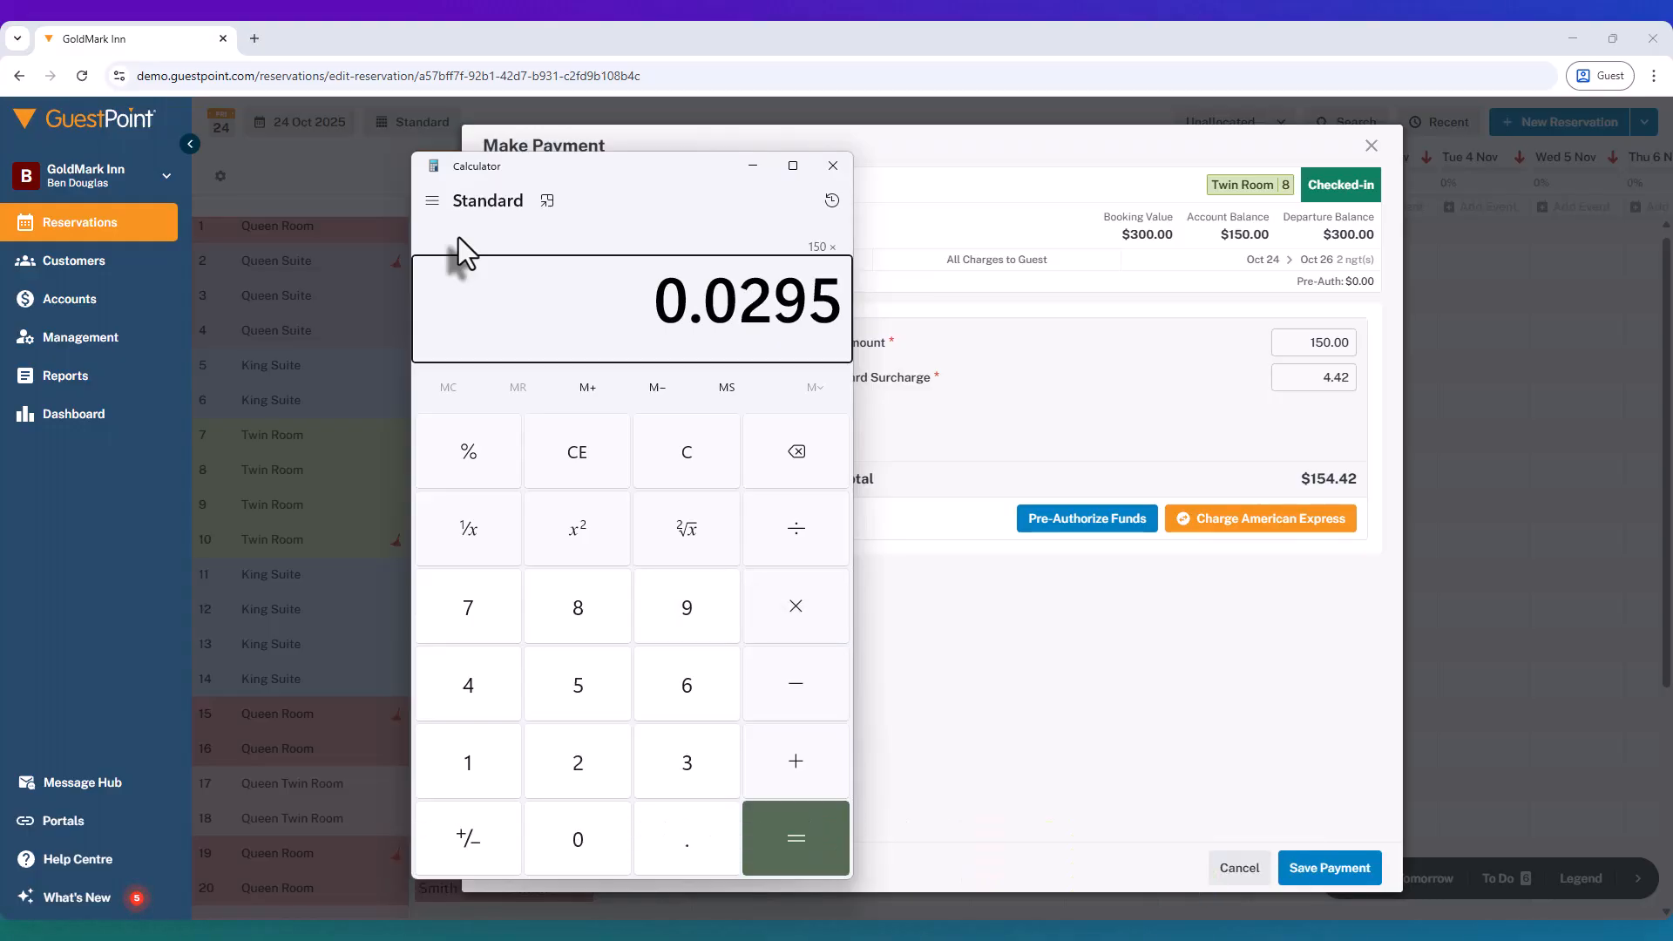
{"action": "key", "text": "Return"}
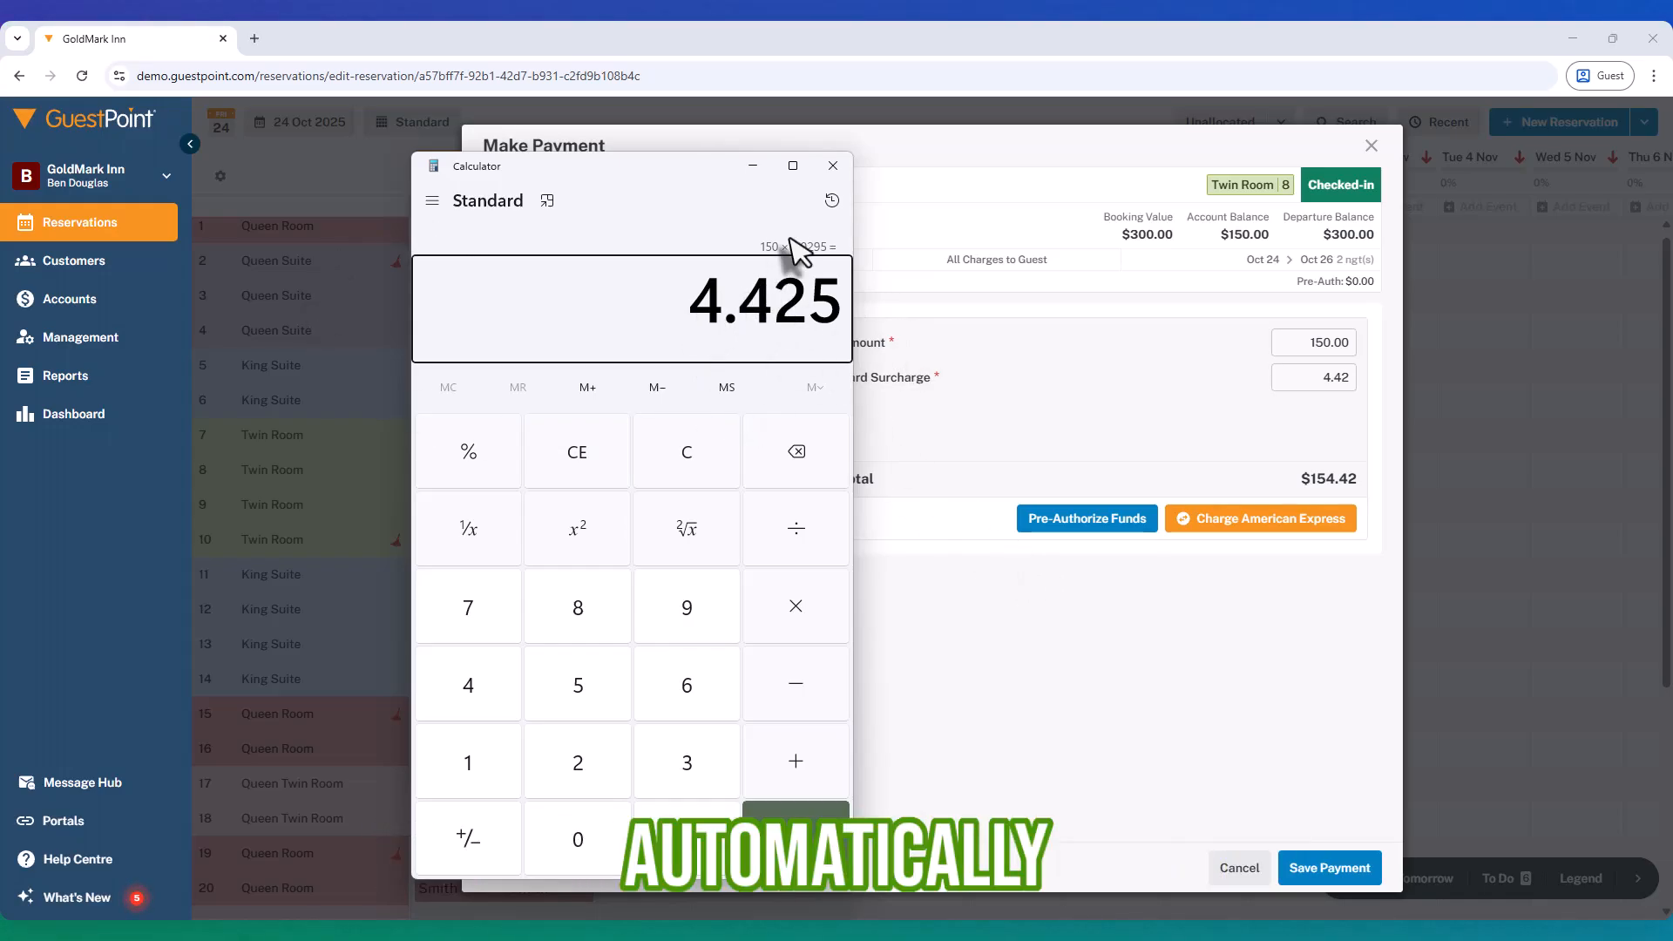
Step: Change the payment to $300.00 with an $8.85 surcharge ($308.85) and charge American Express
{"action": "left_click", "coordinate": [826, 169]}
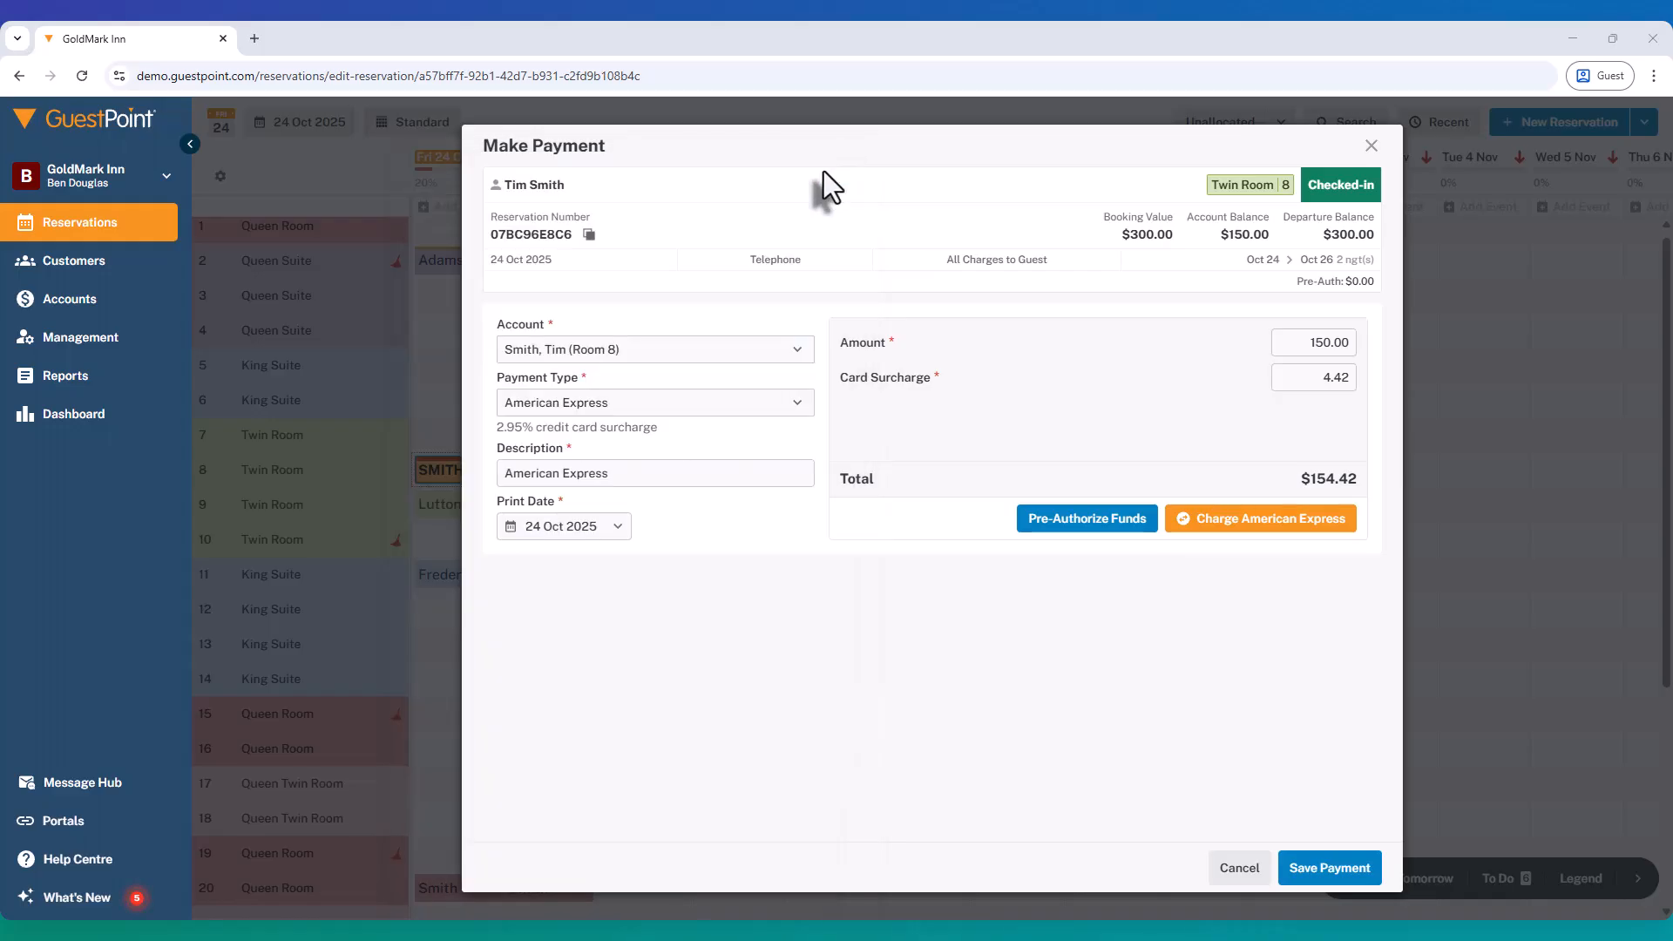
{"action": "left_click", "coordinate": [1312, 346]}
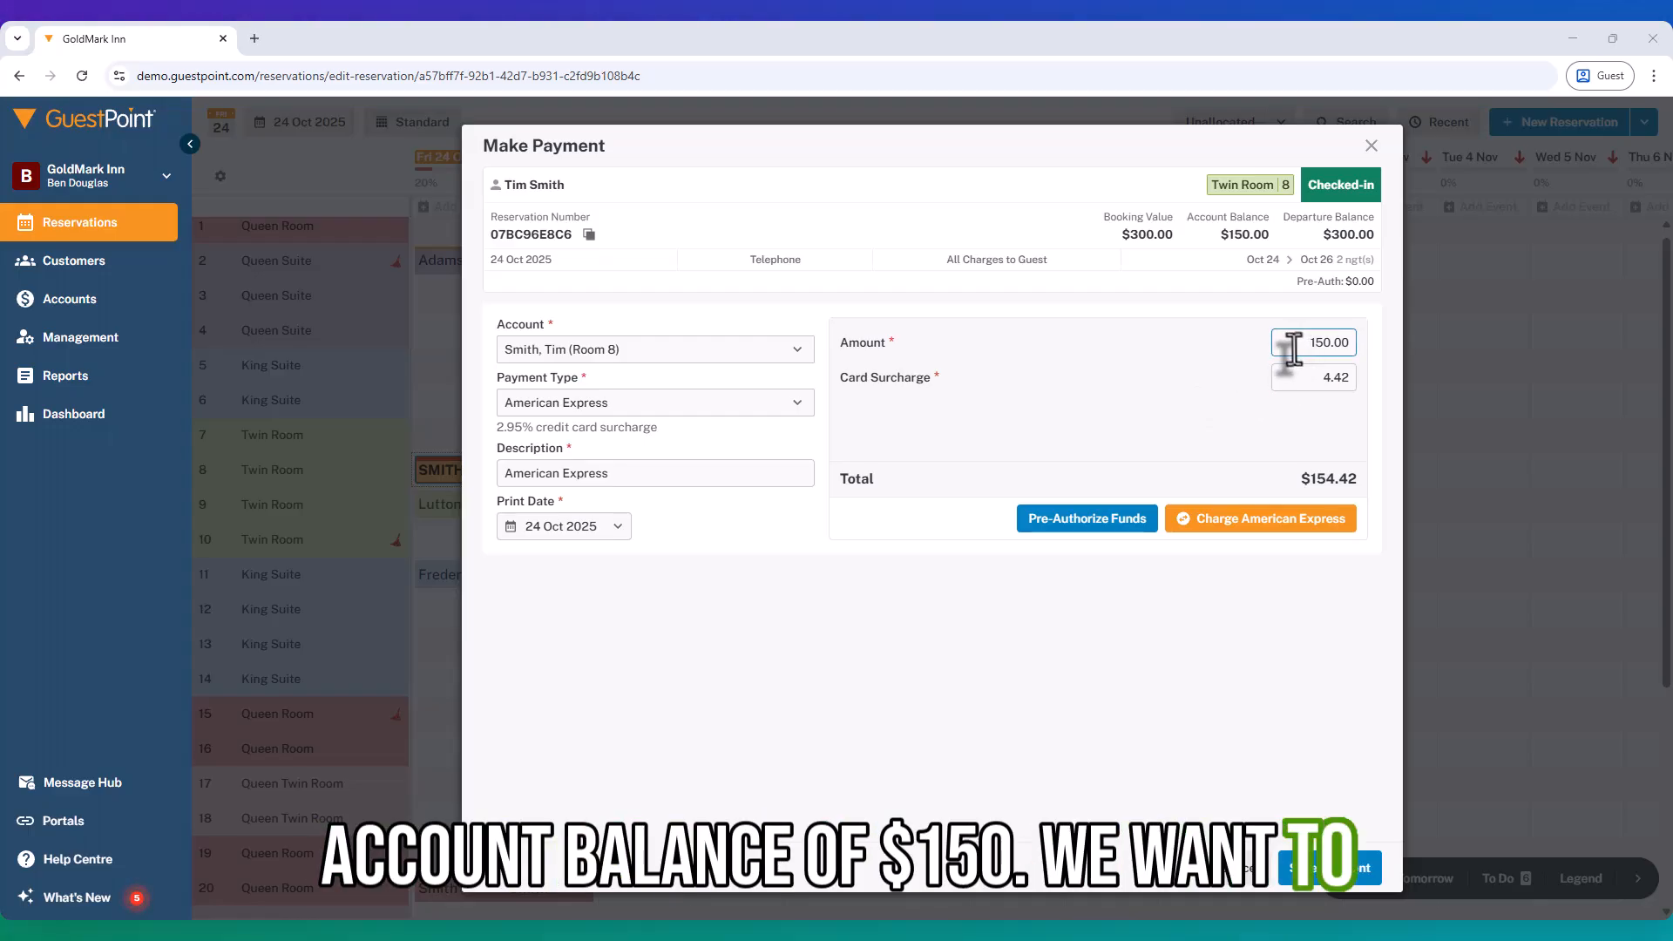
{"action": "left_click_drag", "start_coordinate": [1291, 347], "coordinate": [1330, 350]}
{"action": "type", "text": "300"}
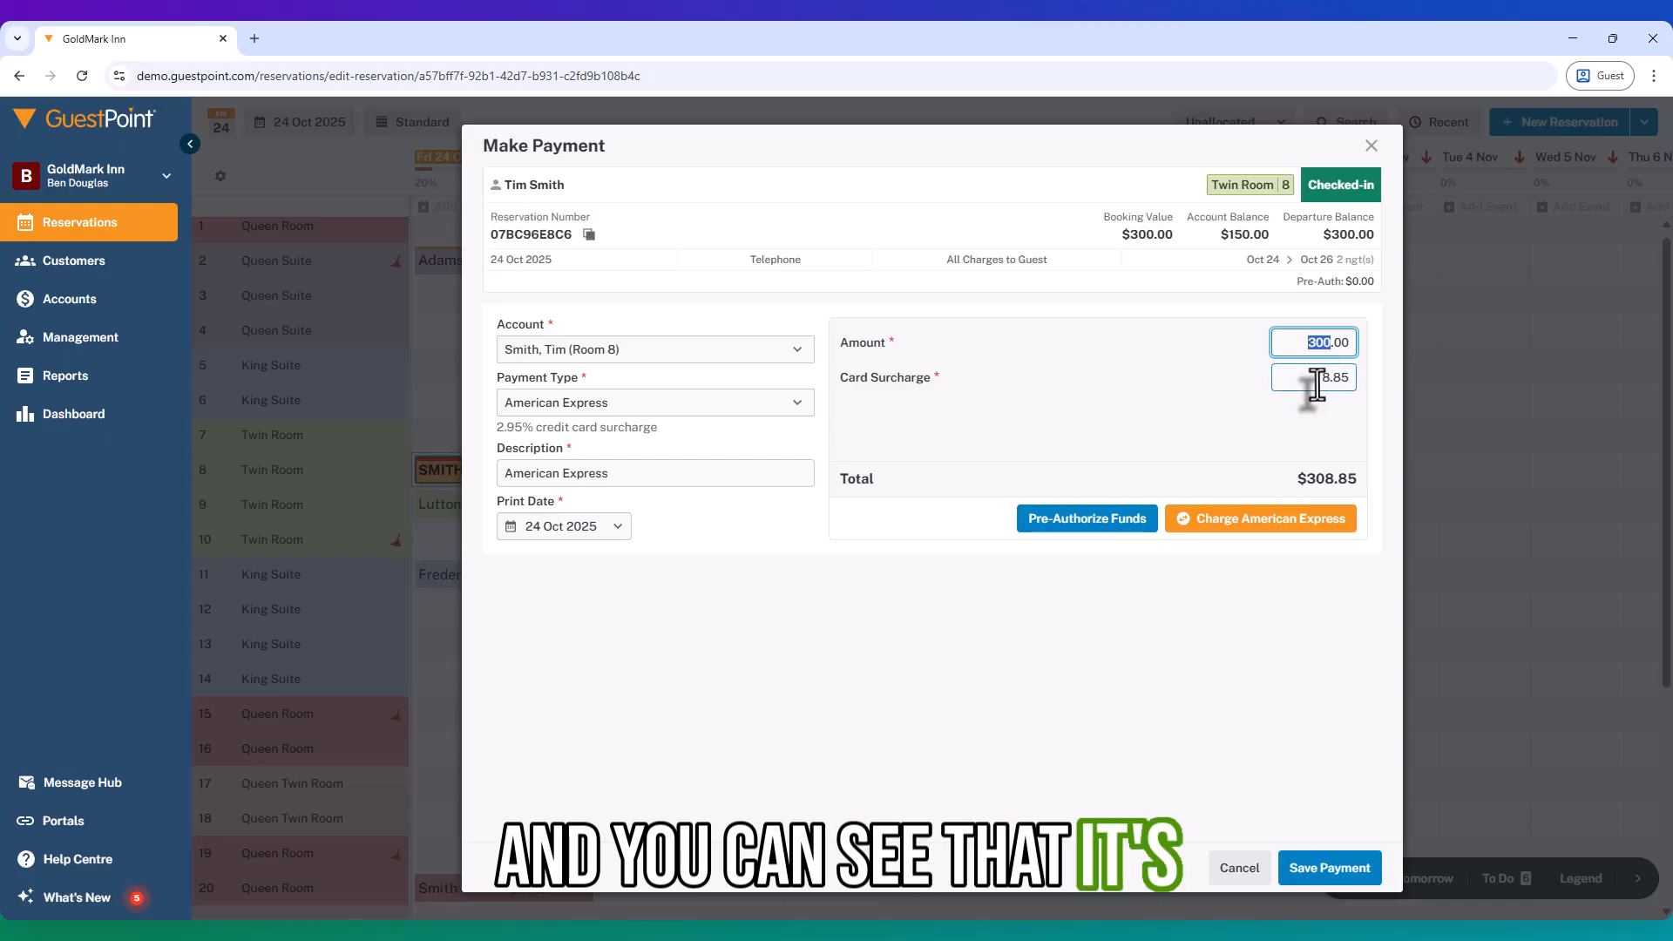
{"action": "left_click", "coordinate": [1313, 381]}
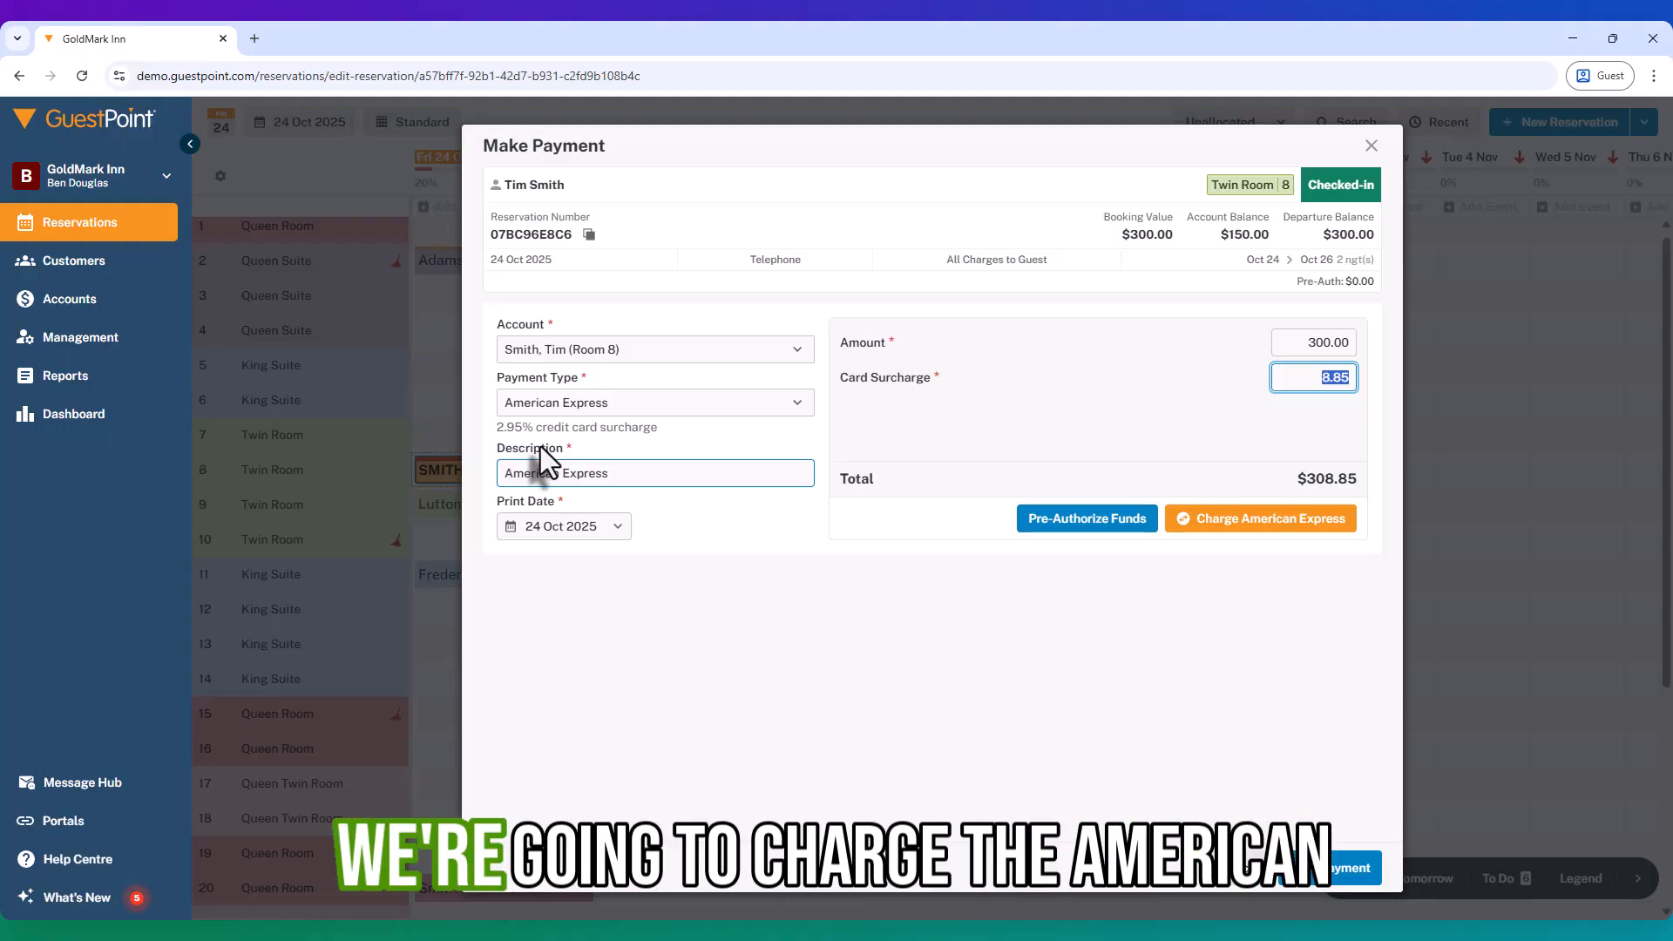
{"action": "left_click", "coordinate": [1252, 540]}
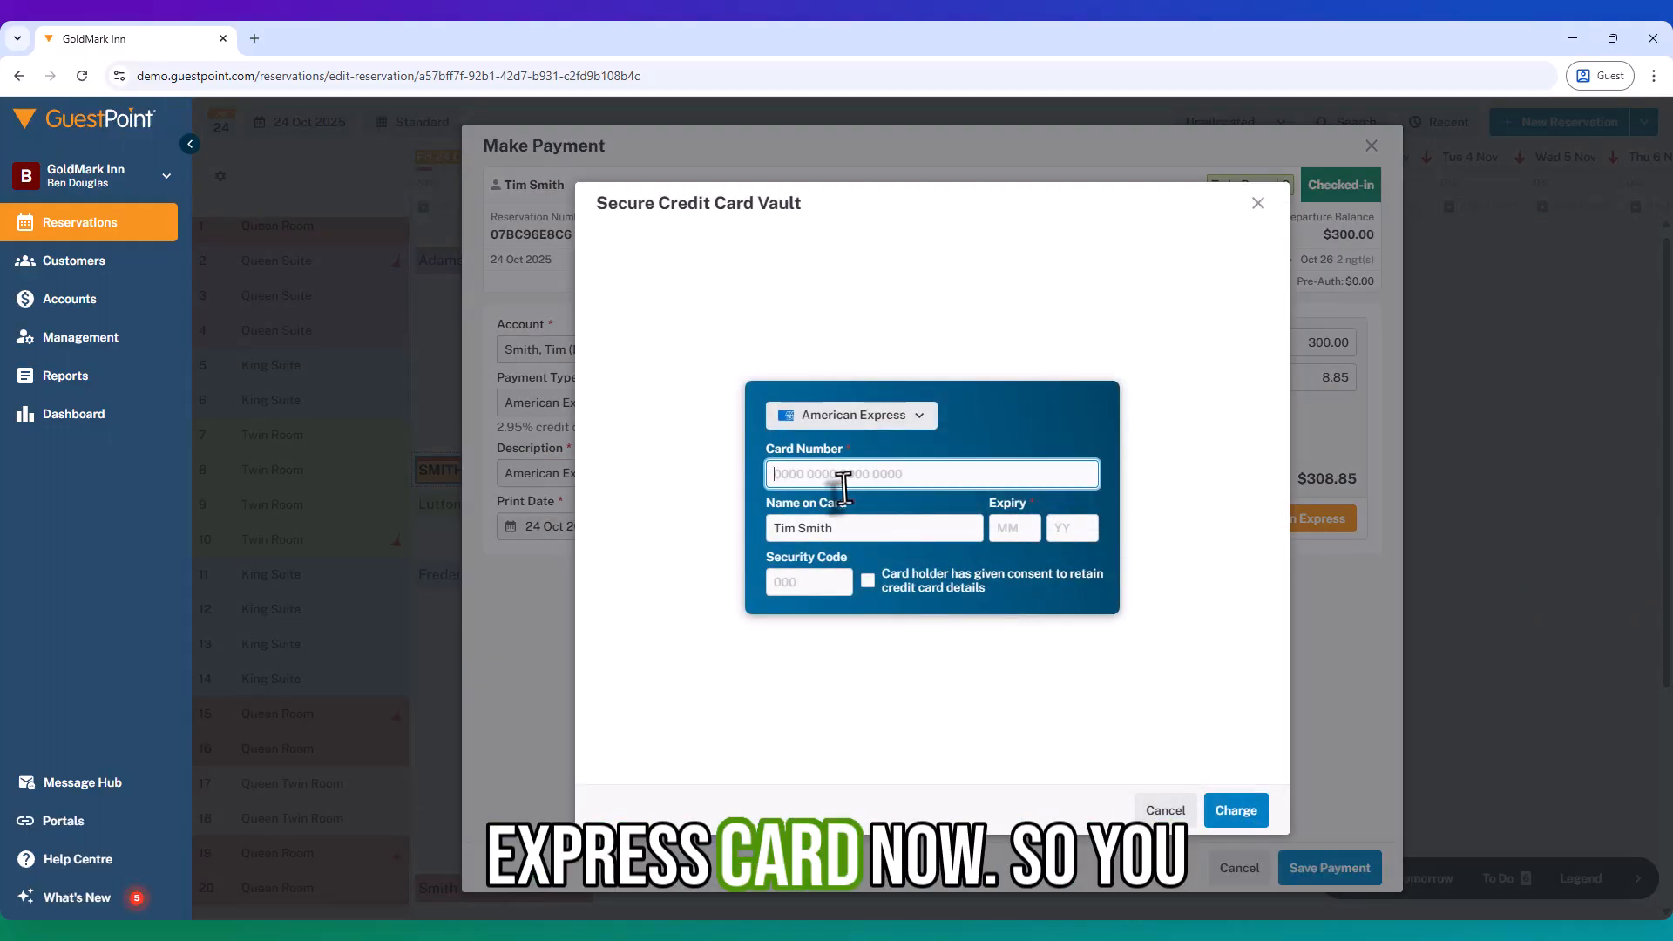
Step: Enter the card number and expiry, then submit and confirm the $308.85 American Express charge
{"action": "type", "text": "1111"}
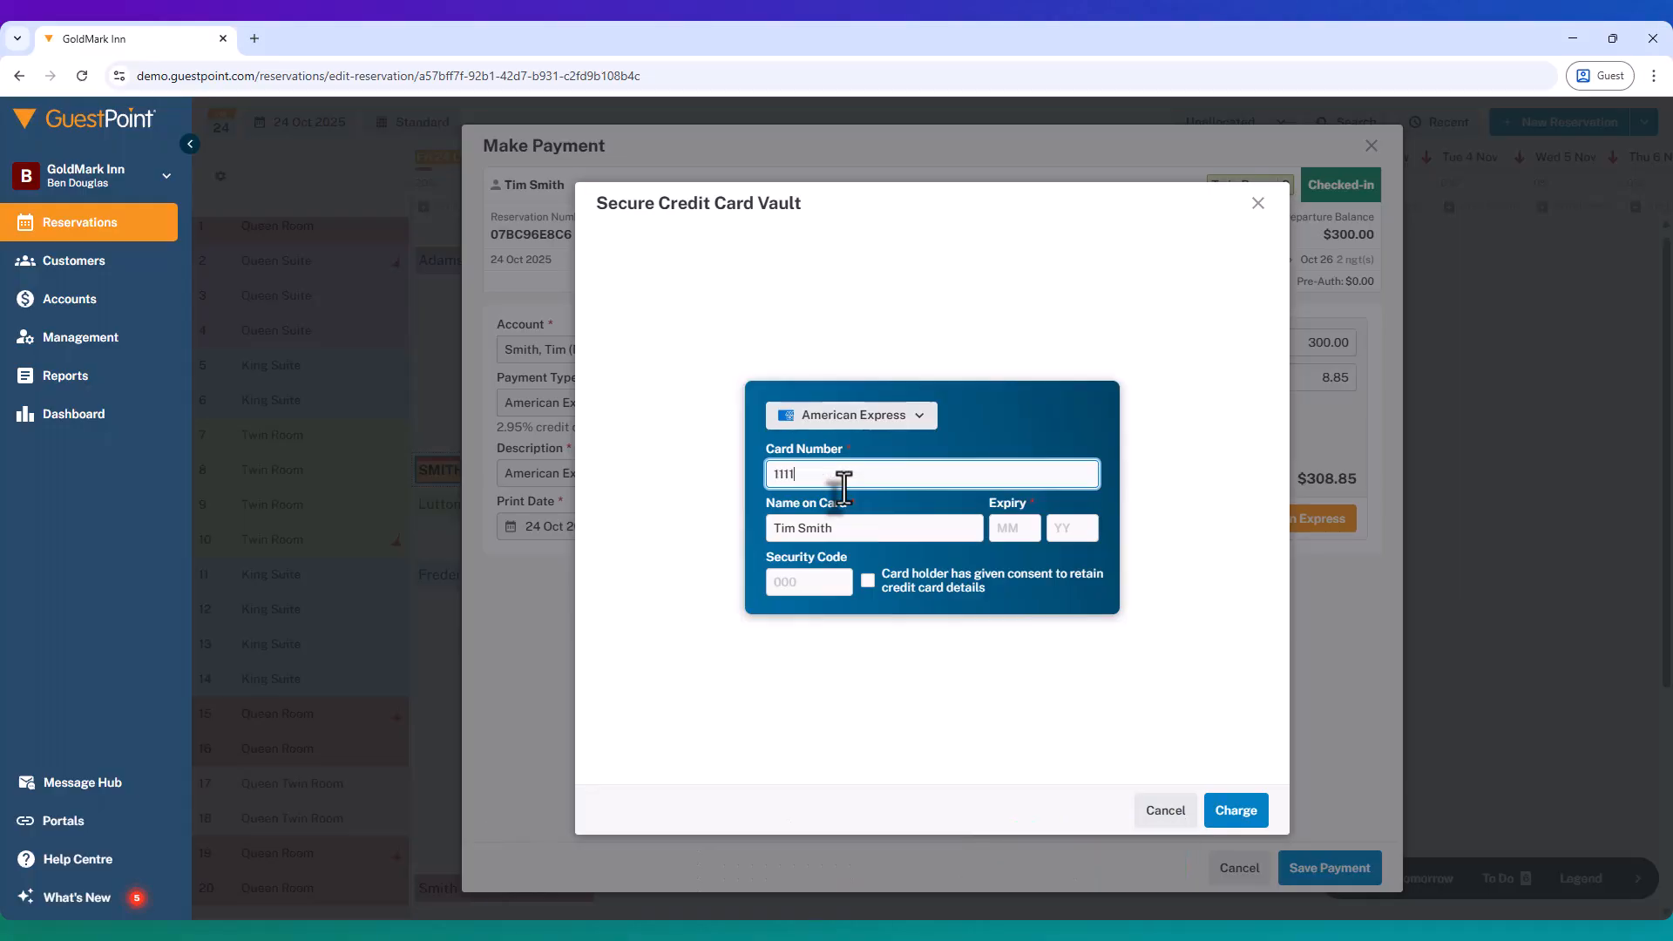
{"action": "key", "text": "Tab"}
{"action": "type", "text": "2"}
{"action": "key", "text": "shift+Tab"}
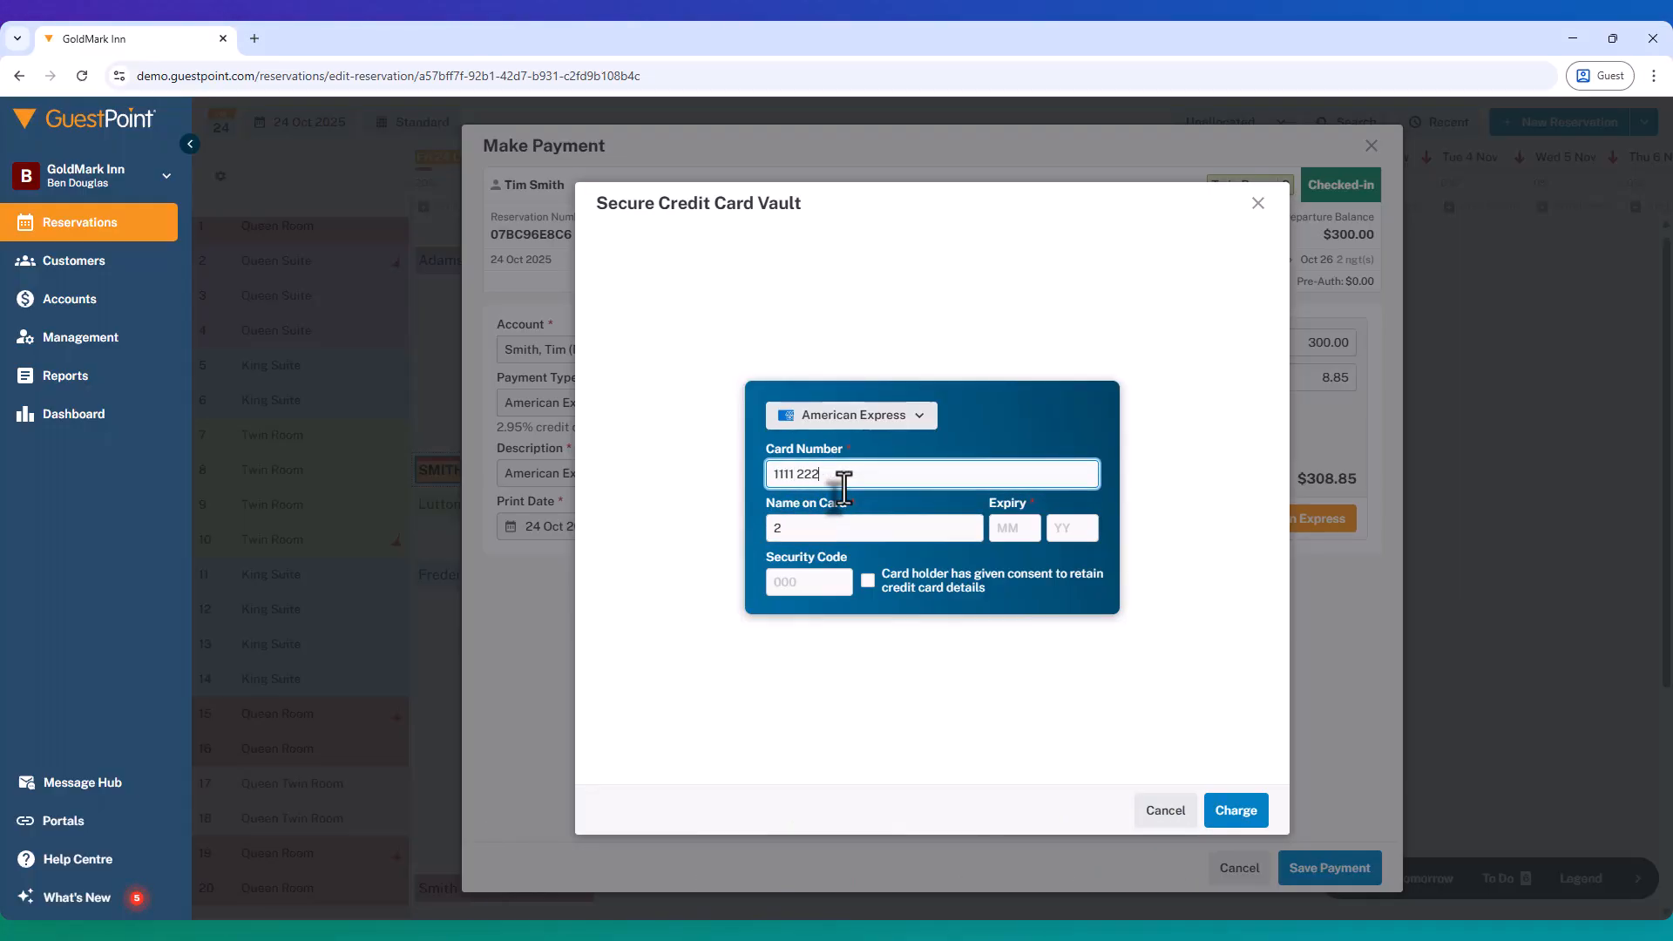
{"action": "type", "text": "2222 3333 4444"}
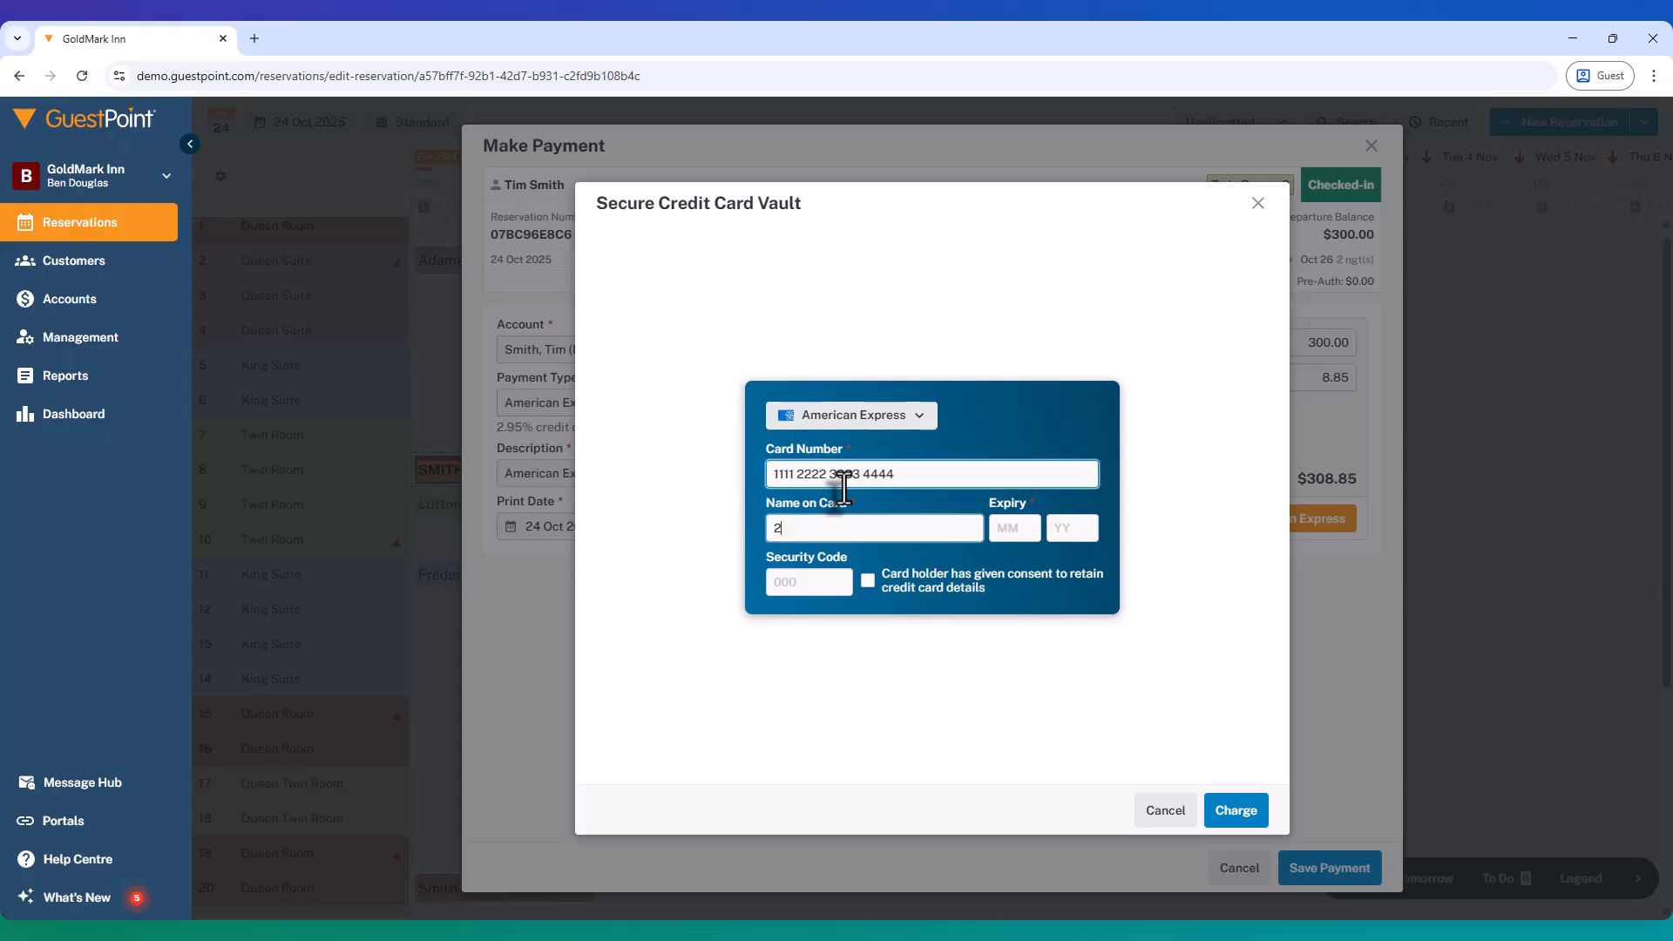
{"action": "key", "text": "Tab"}
{"action": "key", "text": "Tab"}
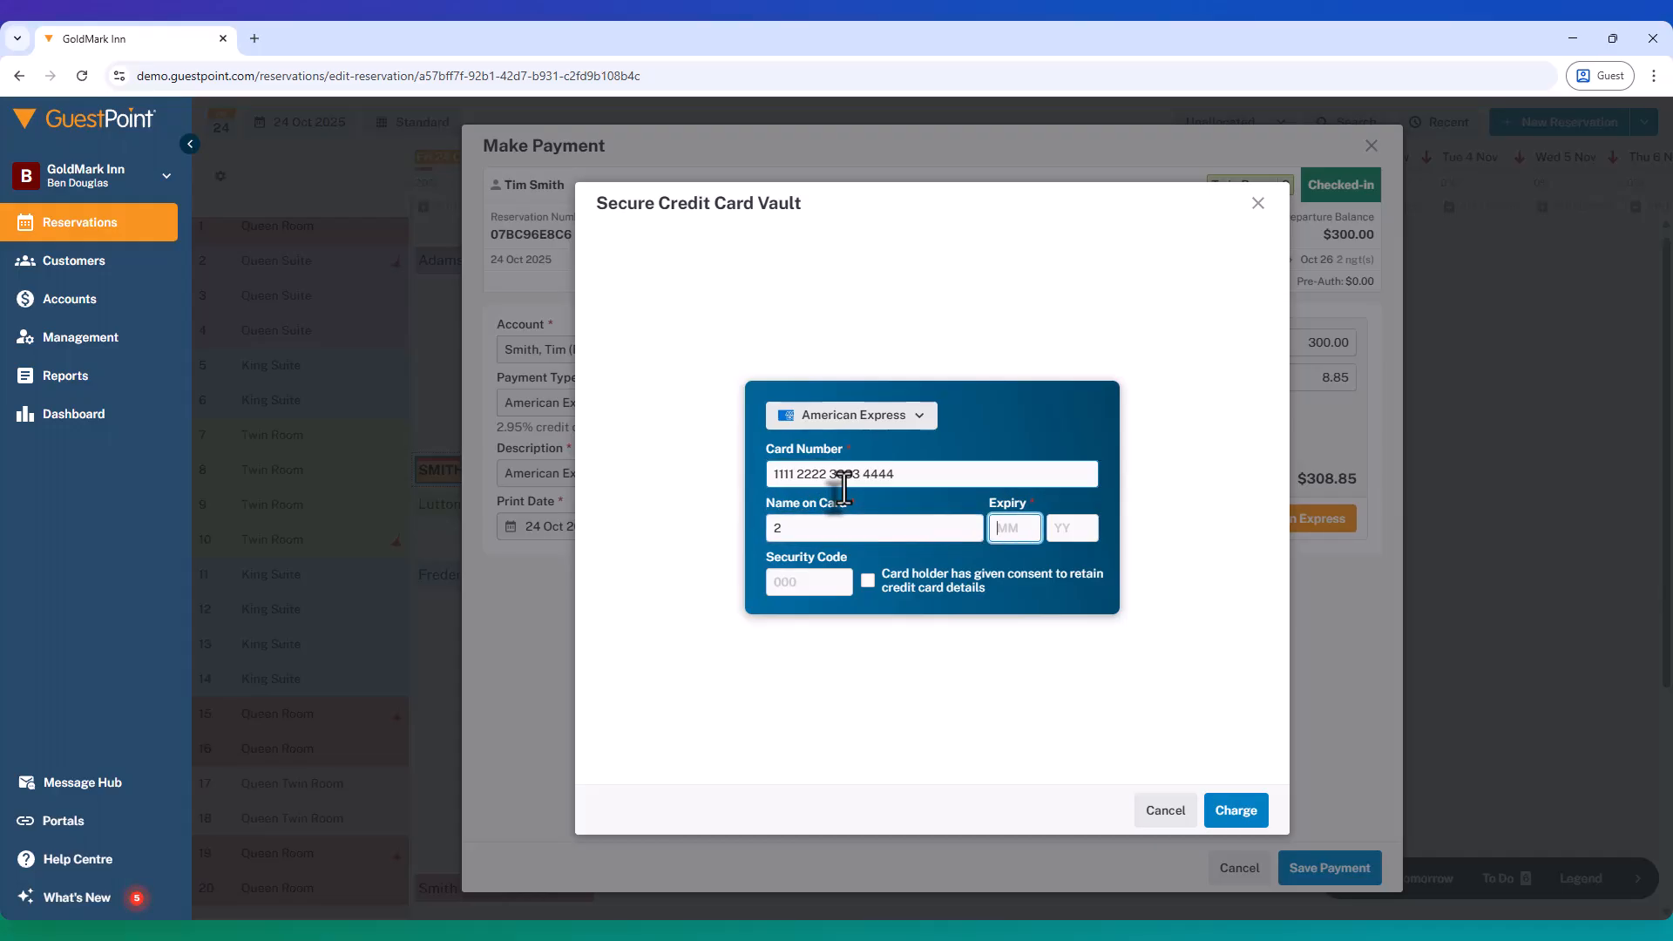
{"action": "type", "text": "0128"}
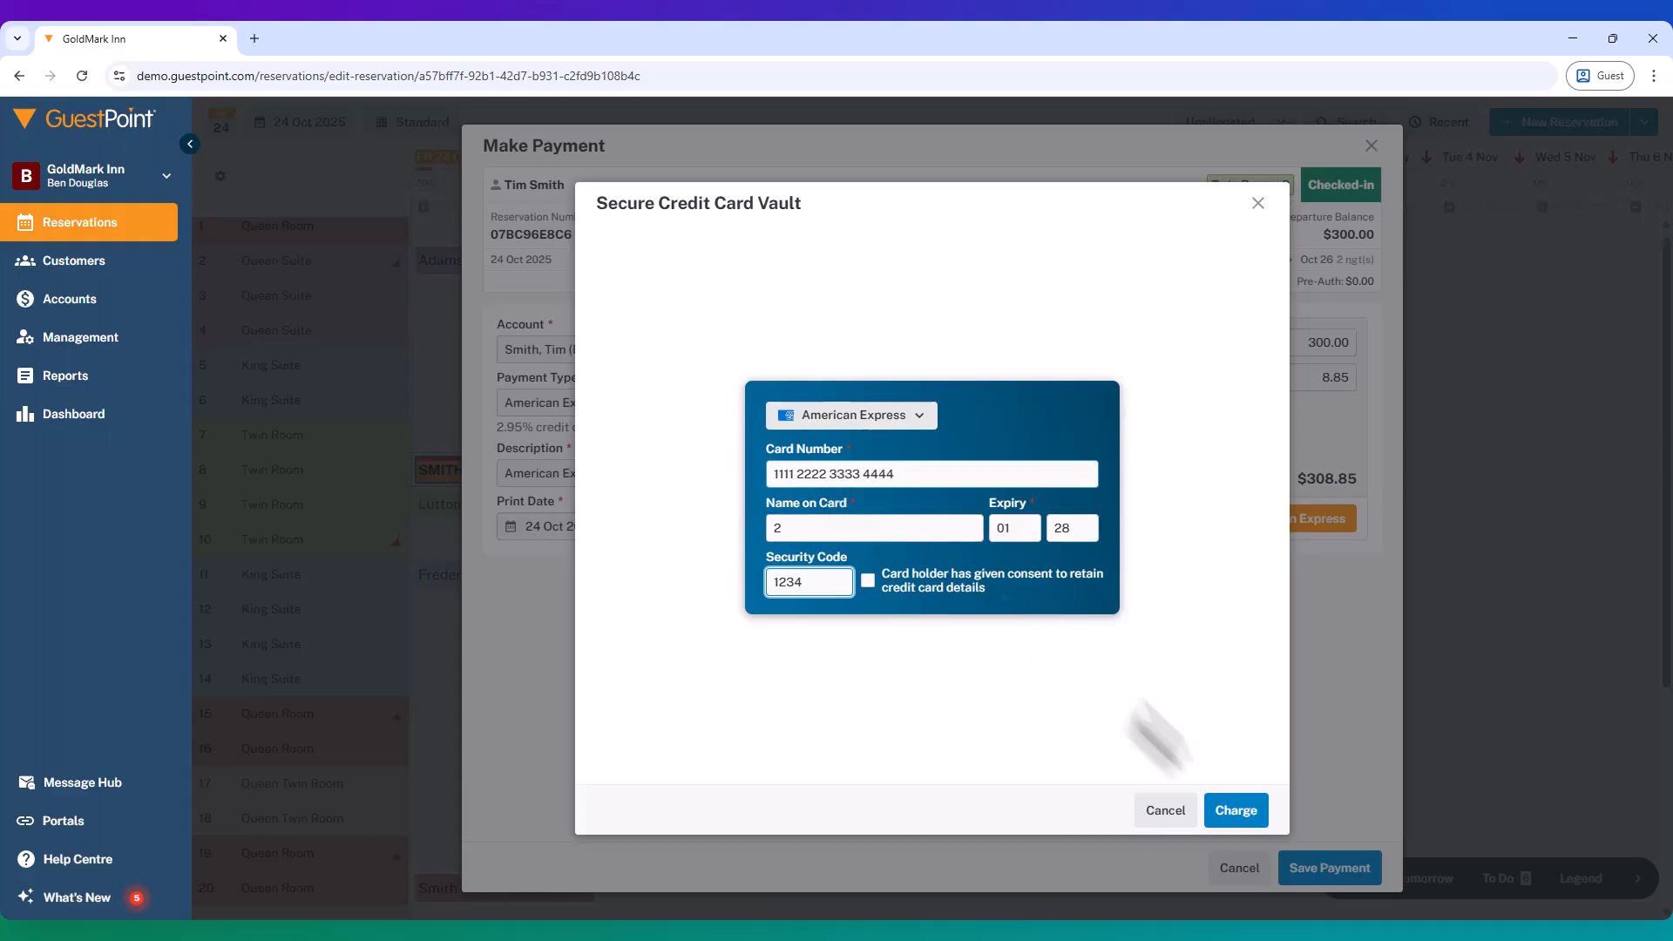
{"action": "left_click", "coordinate": [1242, 815]}
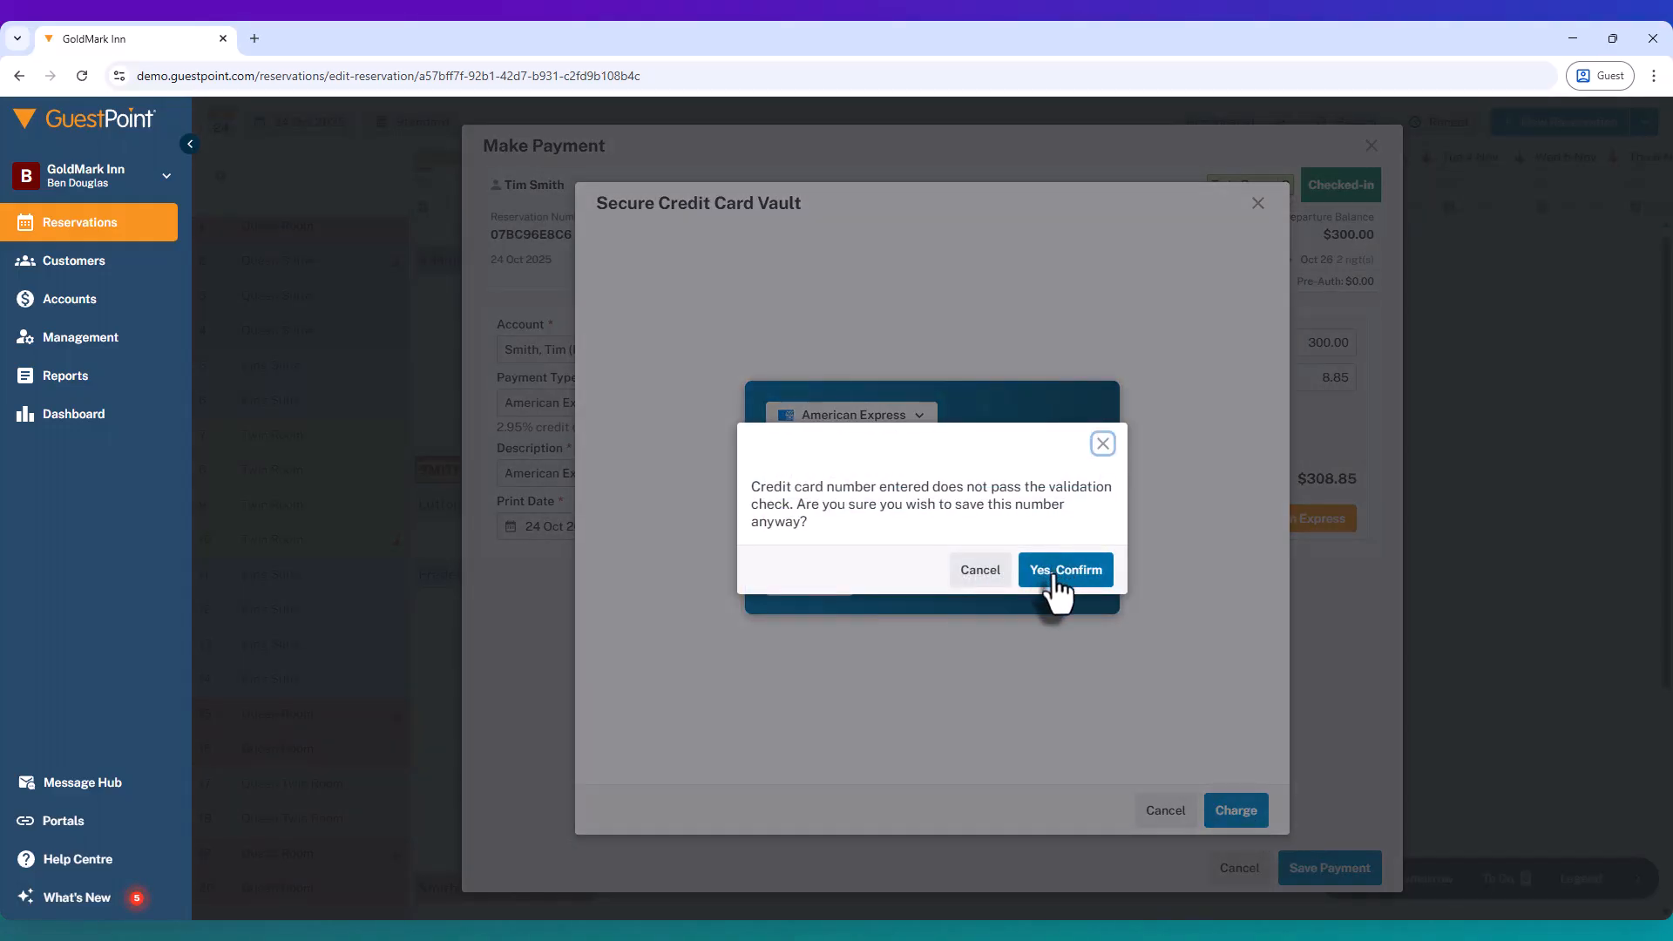
{"action": "left_click", "coordinate": [1056, 577]}
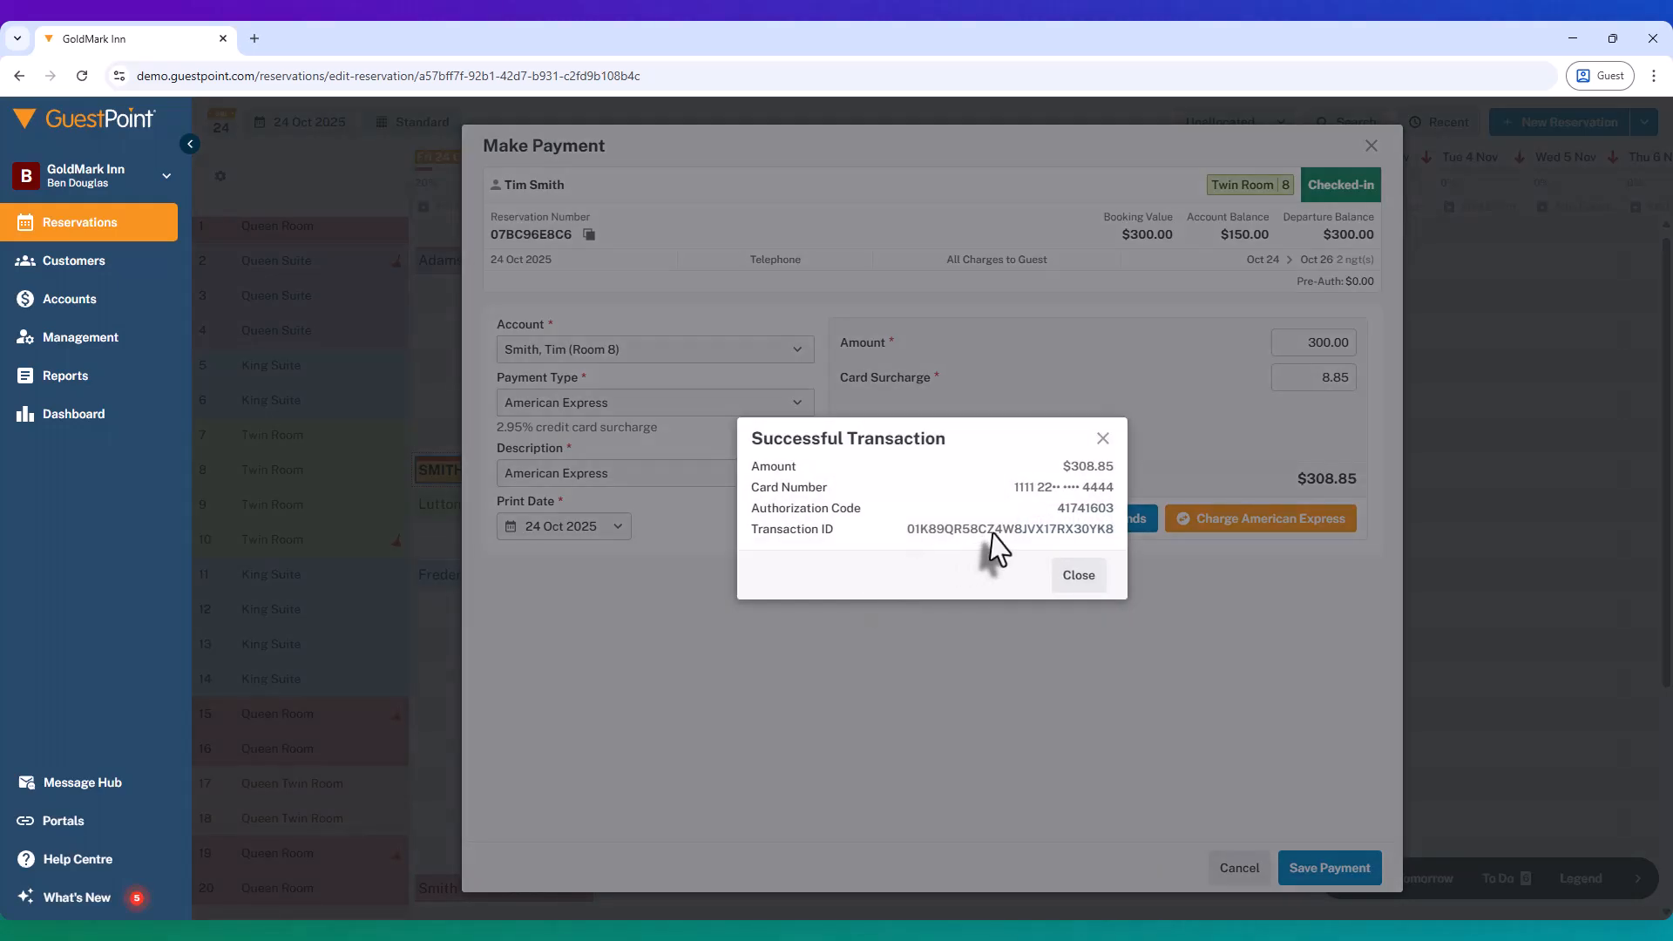
Step: Dismiss the transaction confirmation and review the -$300.00 payment and $8.85 surcharge rows
{"action": "left_click", "coordinate": [1079, 576]}
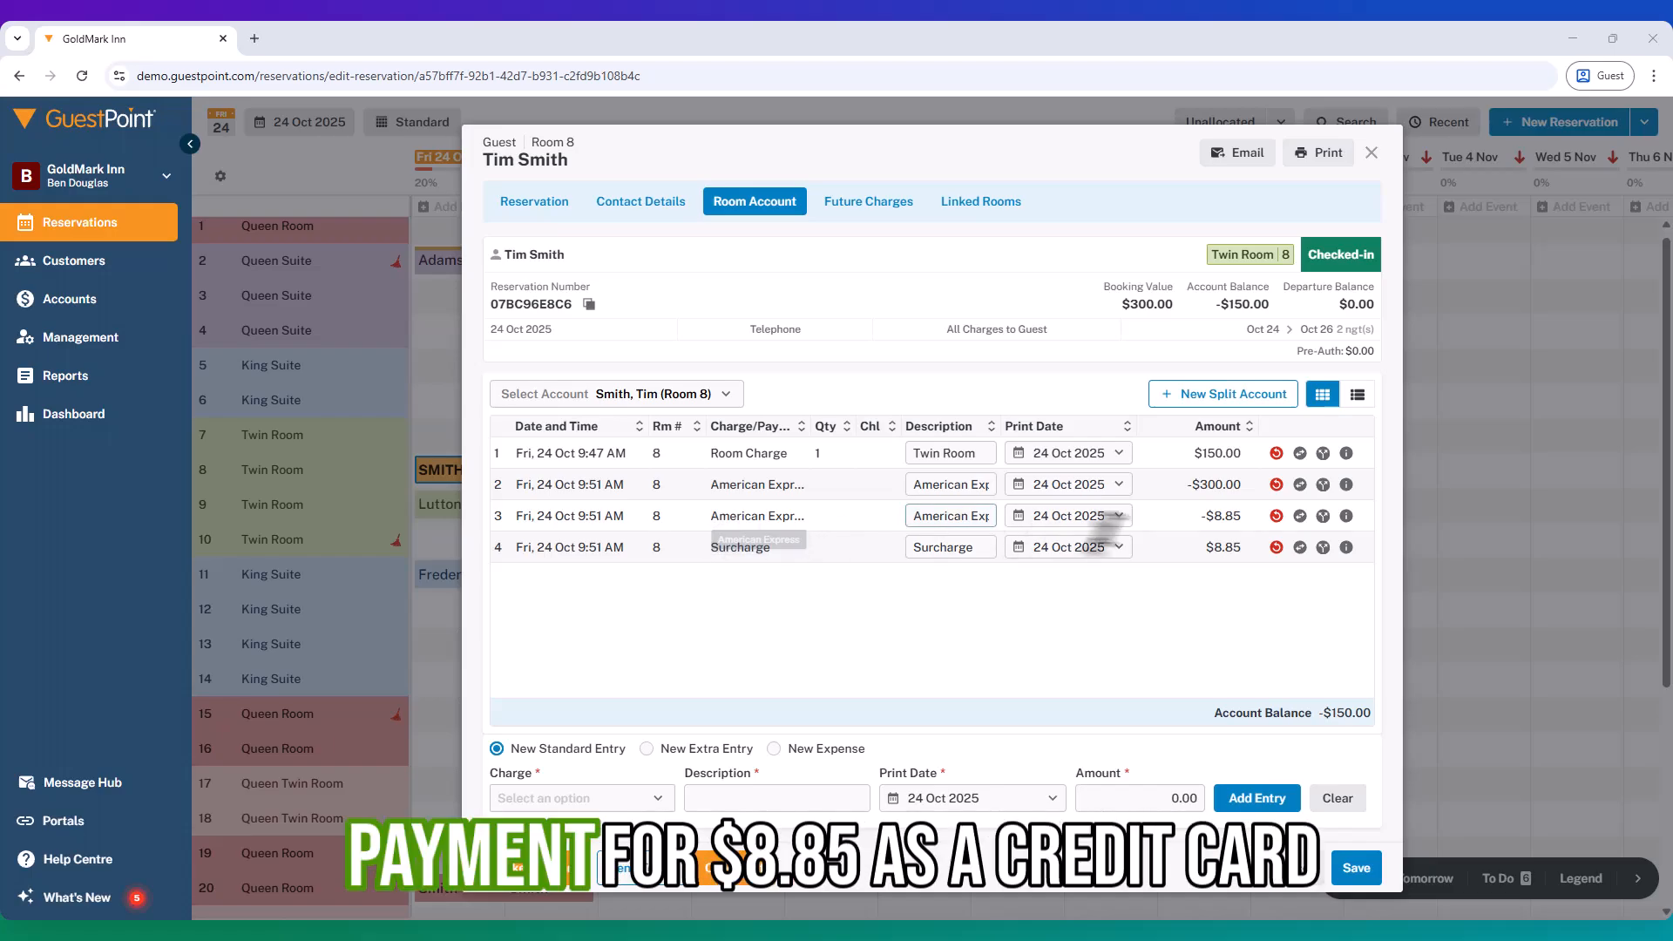
{"action": "right_click", "coordinate": [1243, 515]}
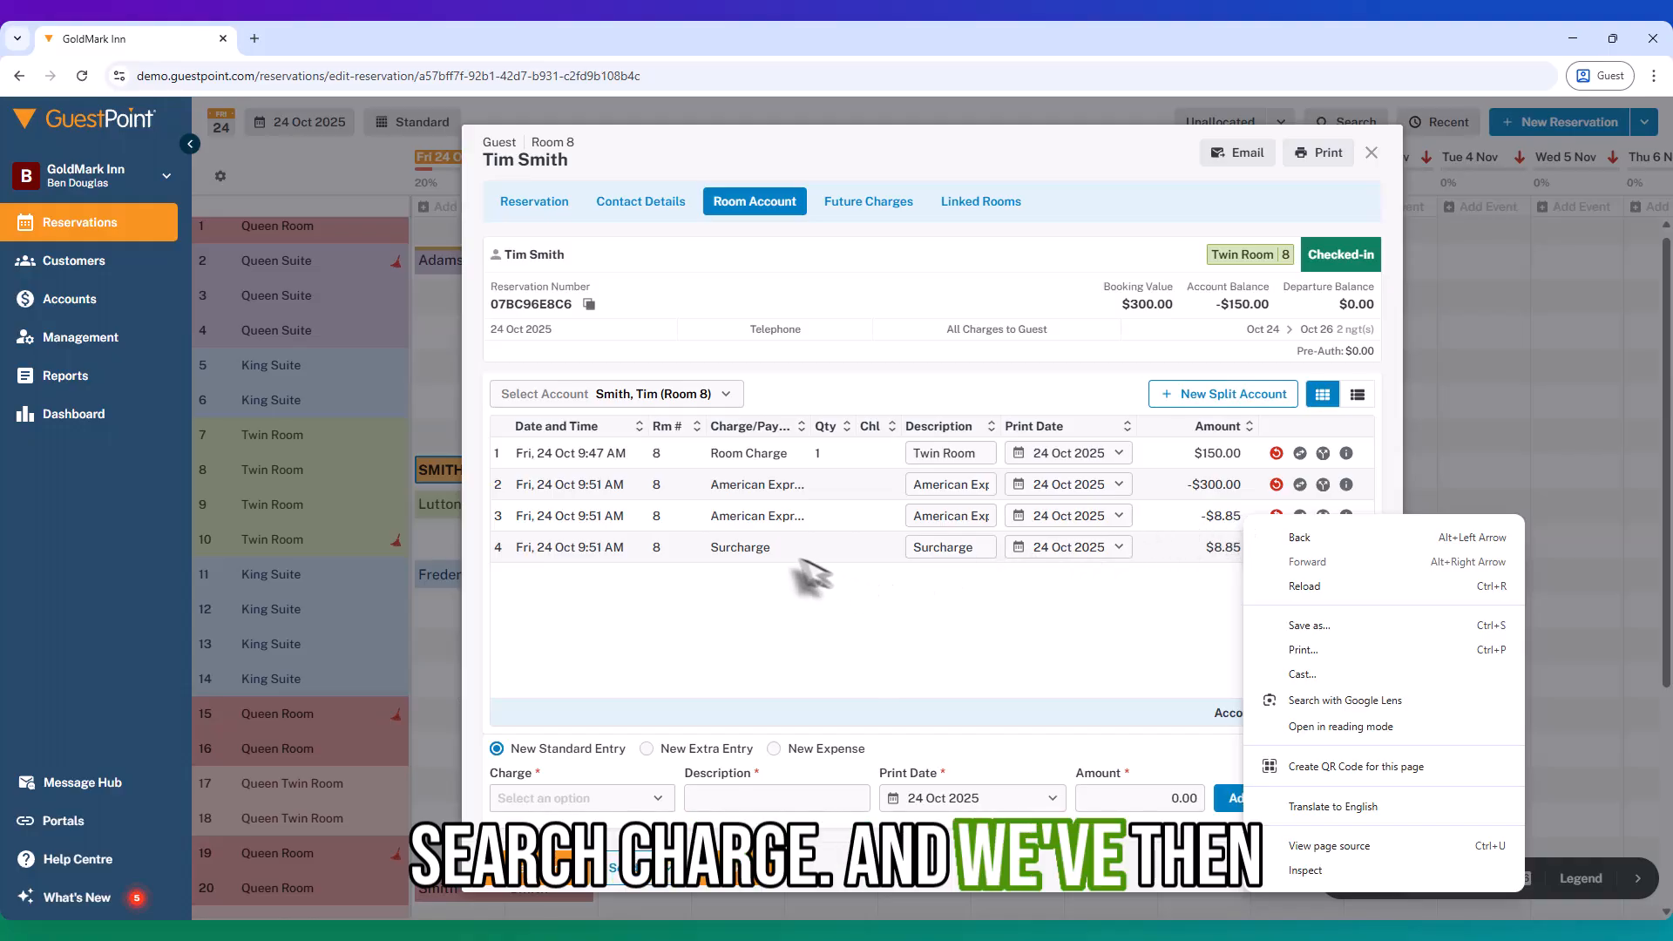
{"action": "left_click", "coordinate": [765, 586]}
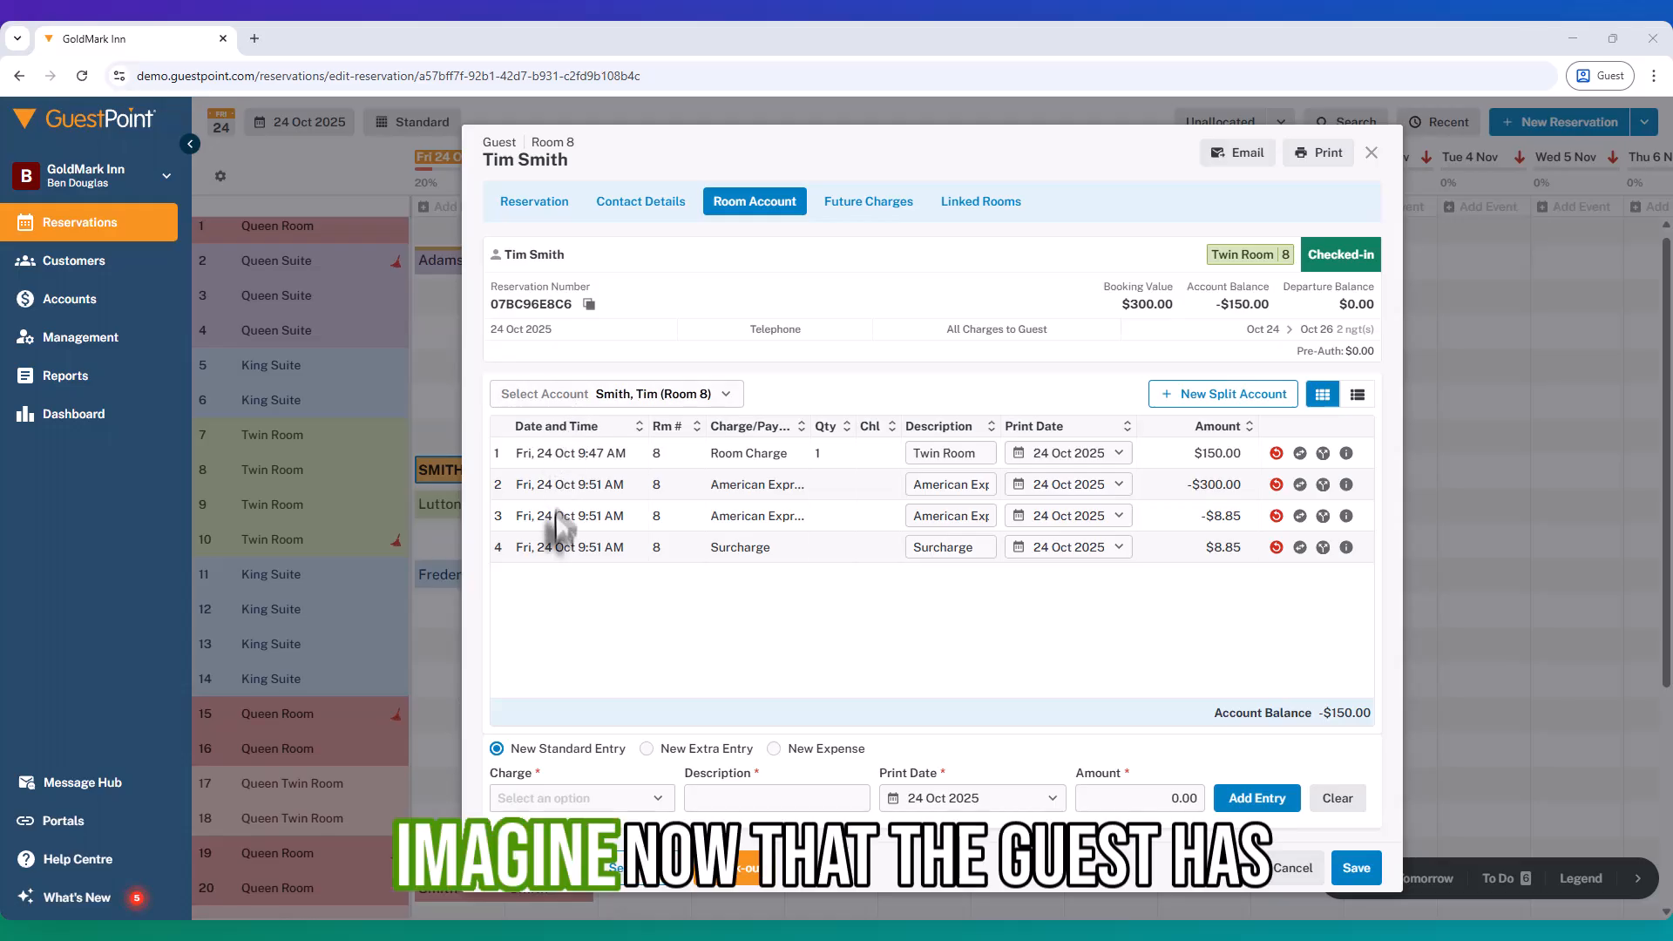
Step: Add a $20.00 Breakfast charge entry to the Room 8 account
{"action": "left_click", "coordinate": [558, 798]}
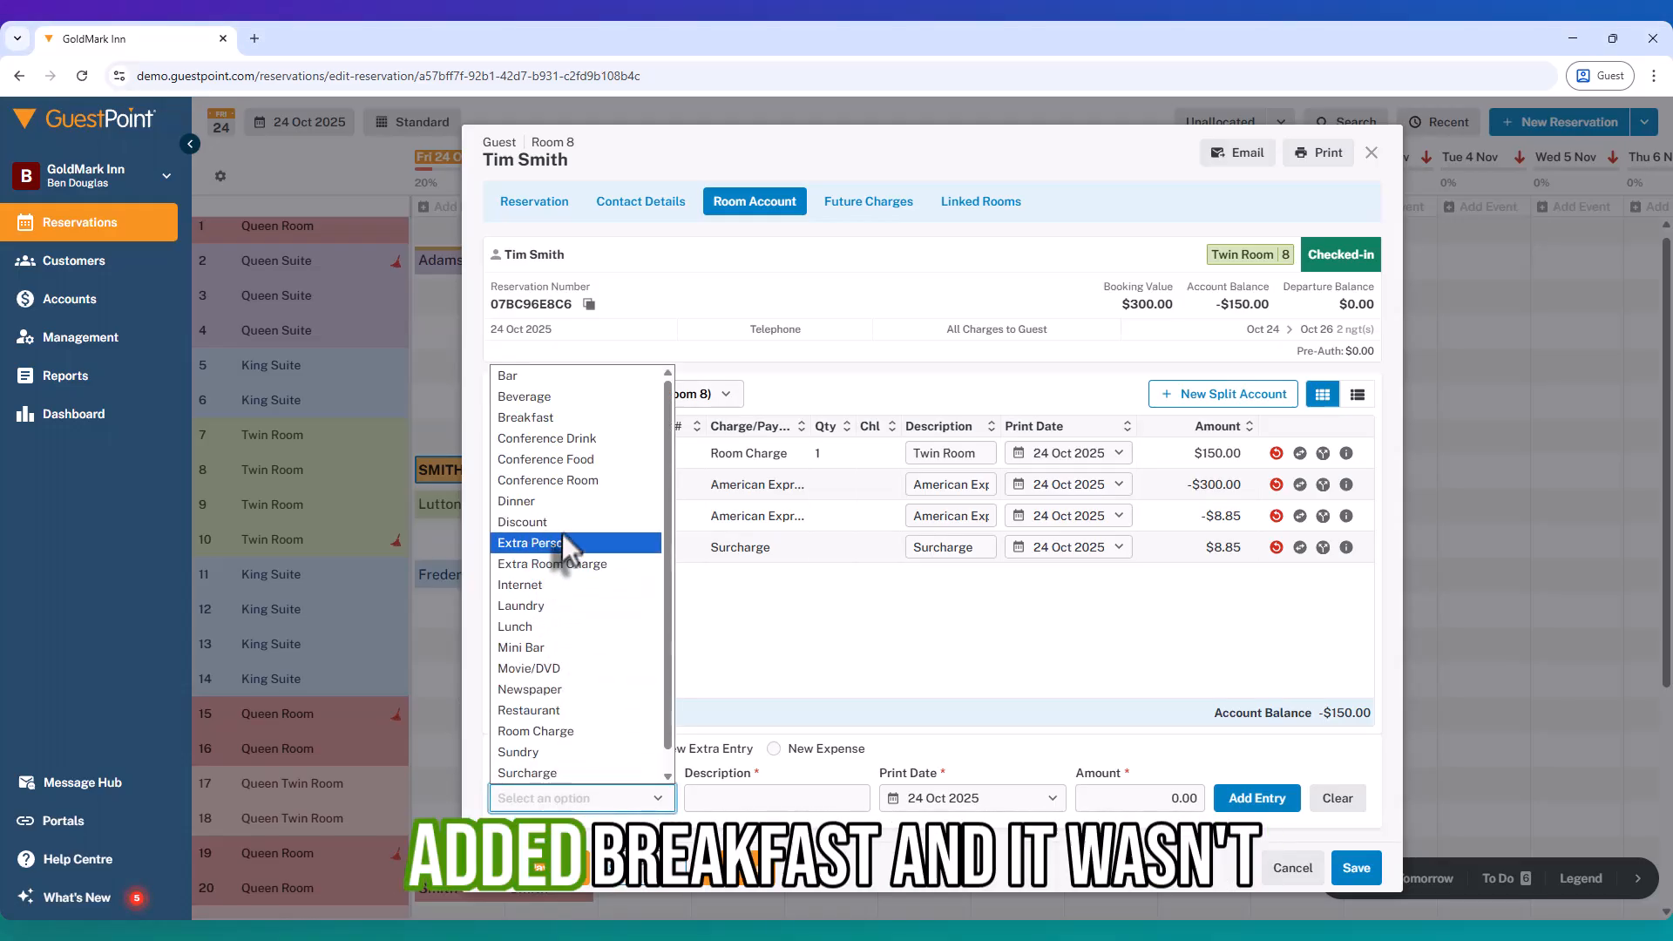
{"action": "left_click", "coordinate": [550, 414]}
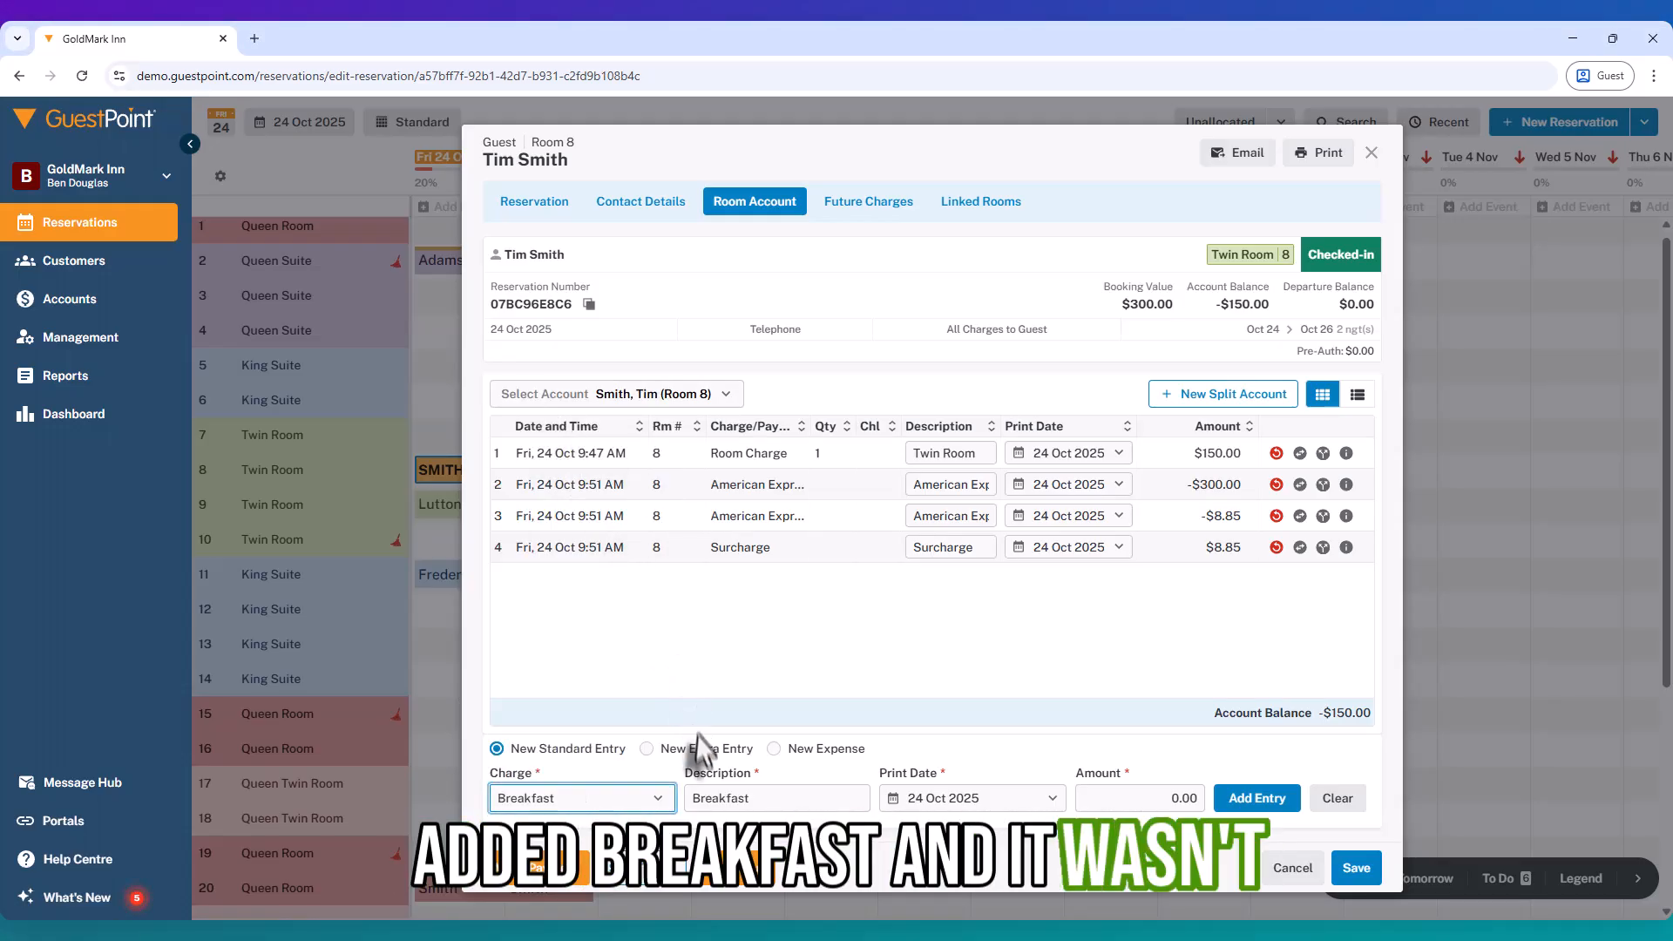
{"action": "left_click", "coordinate": [771, 797]}
{"action": "left_click", "coordinate": [1096, 800]}
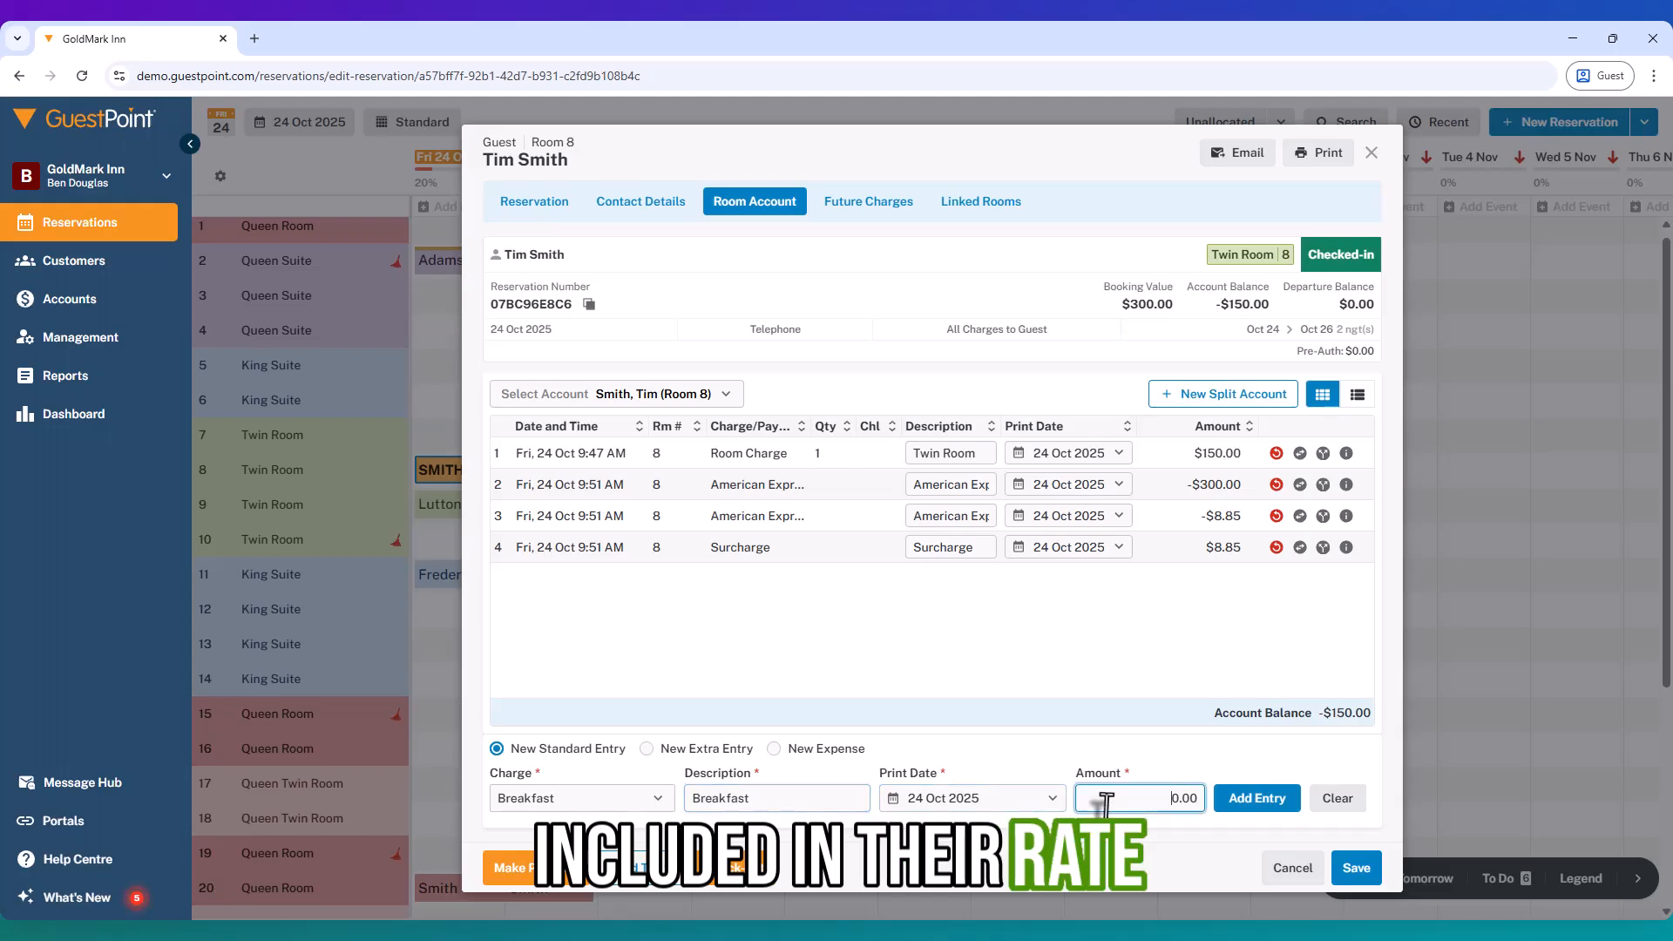
{"action": "key", "text": "BackSpace"}
{"action": "type", "text": "20"}
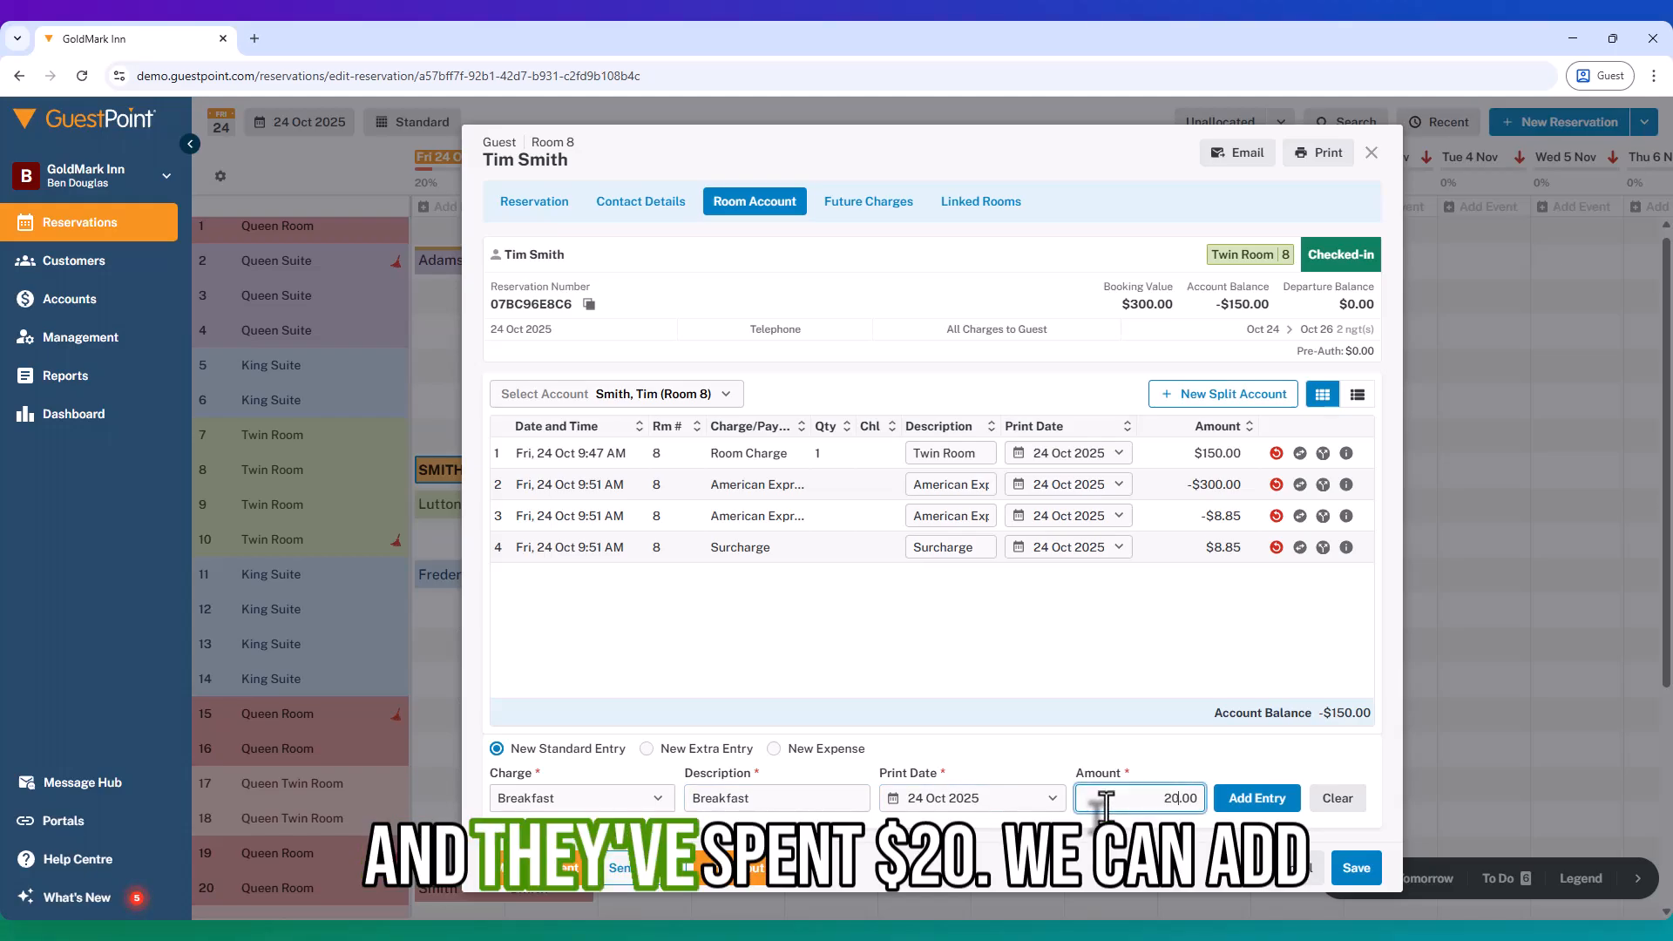
{"action": "left_click", "coordinate": [1245, 803]}
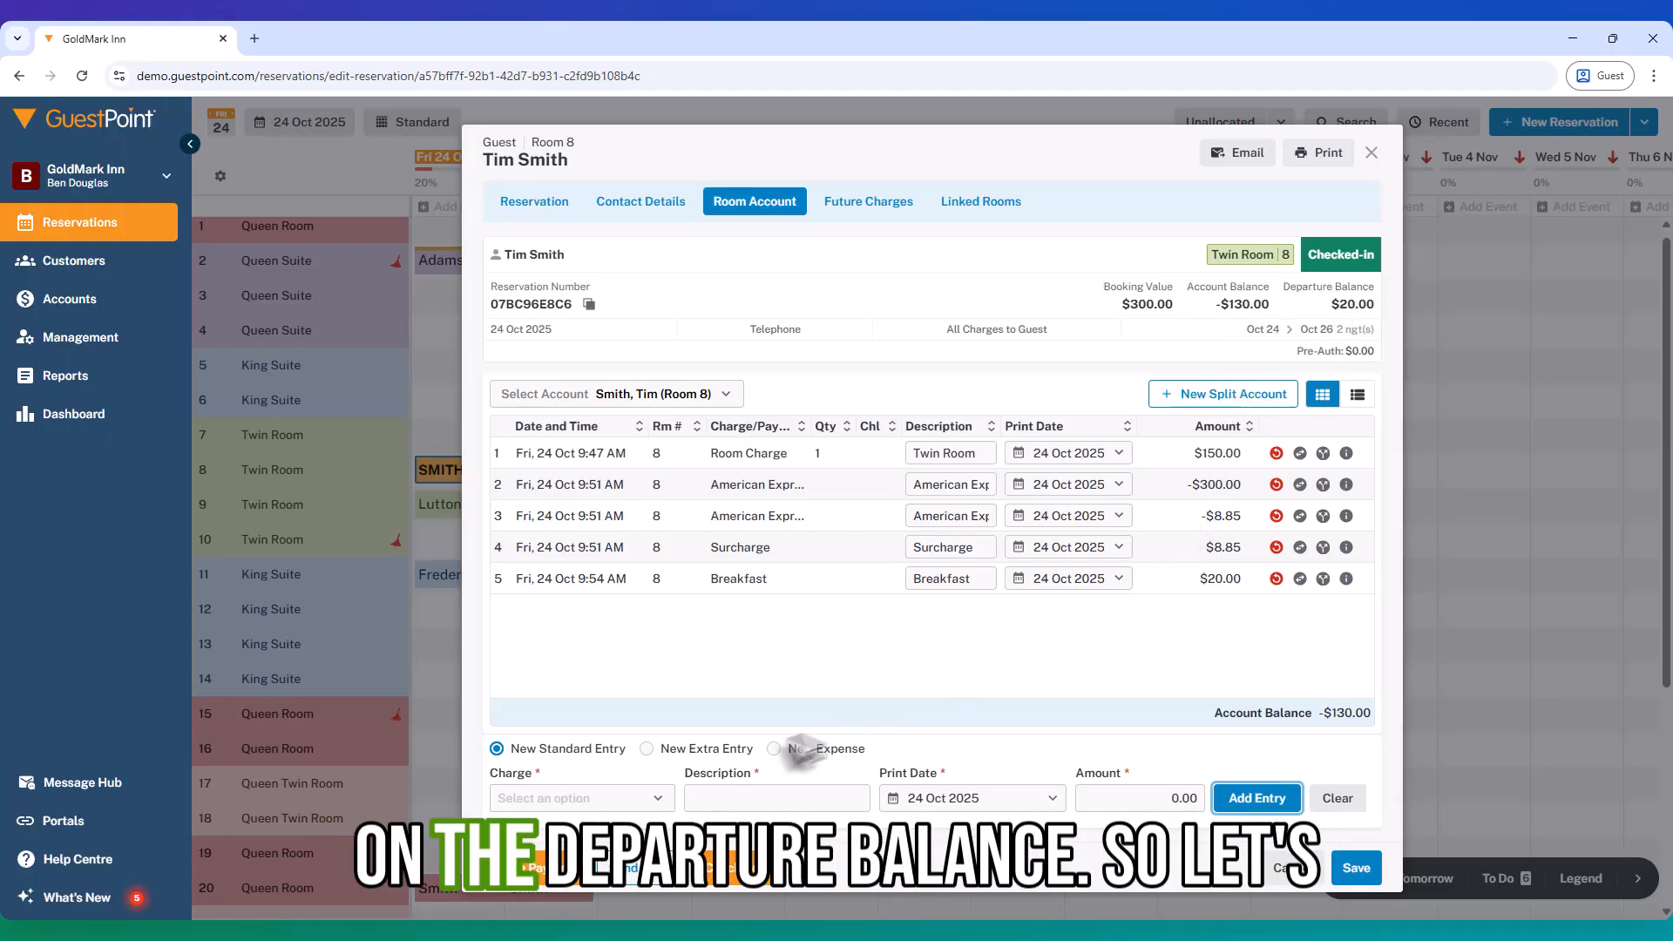
Step: Take a $20.00 Cash payment covering the Breakfast charge, restoring a $0.00 departure balance
{"action": "left_click", "coordinate": [505, 870]}
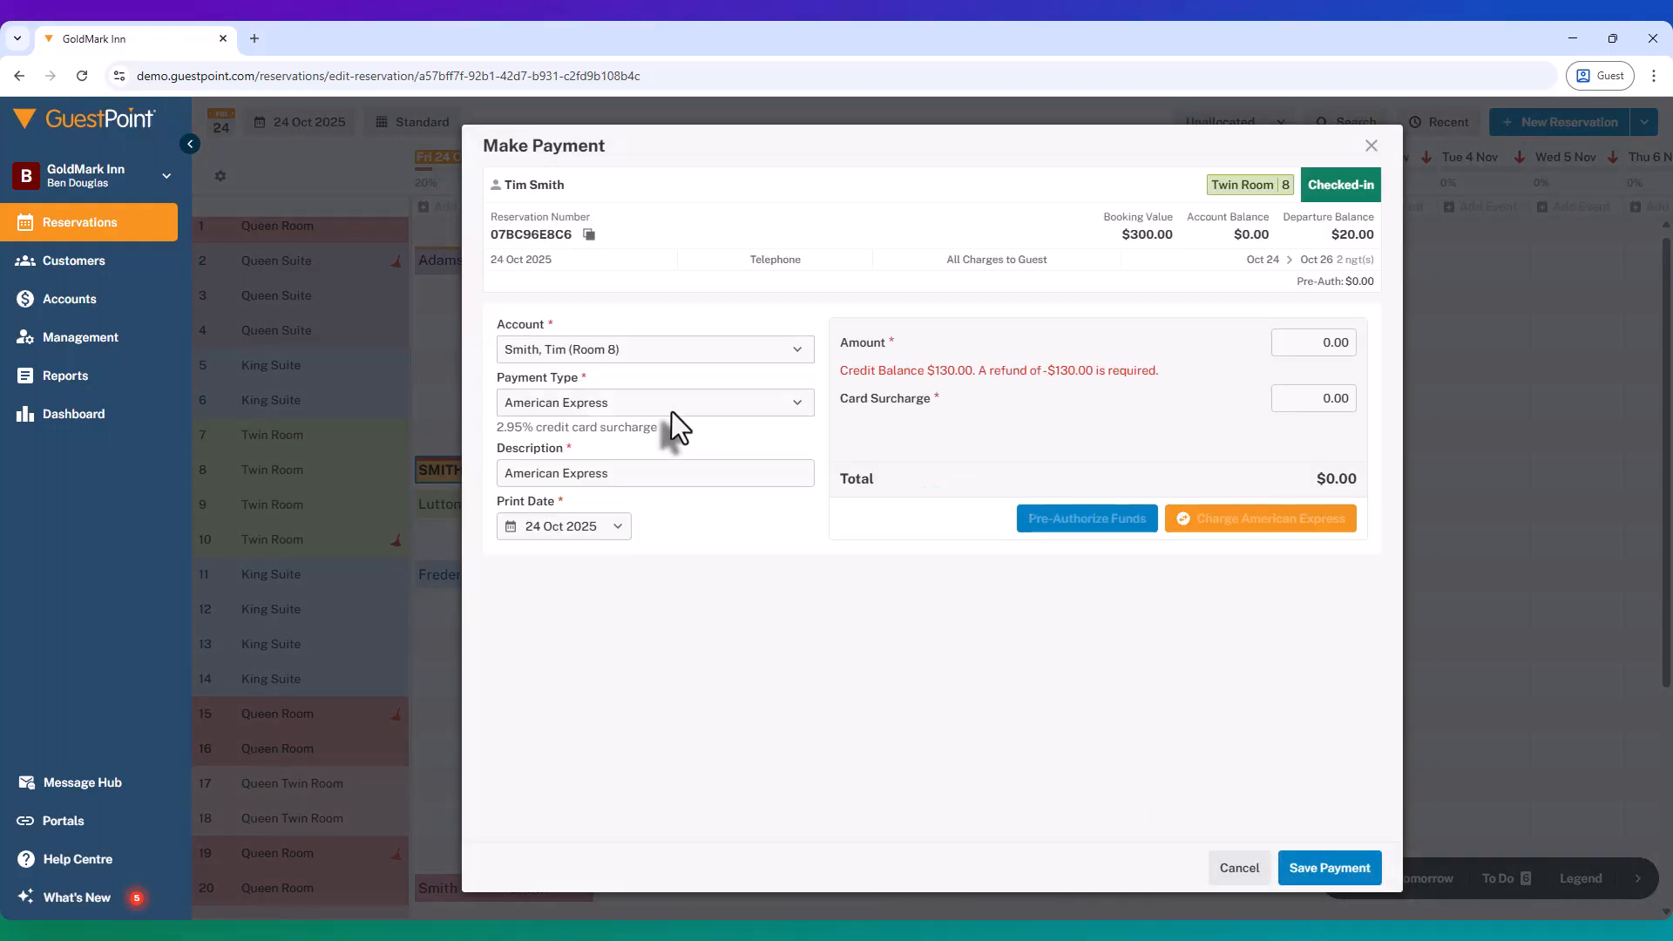
{"action": "left_click", "coordinate": [584, 348]}
{"action": "right_click", "coordinate": [583, 350]}
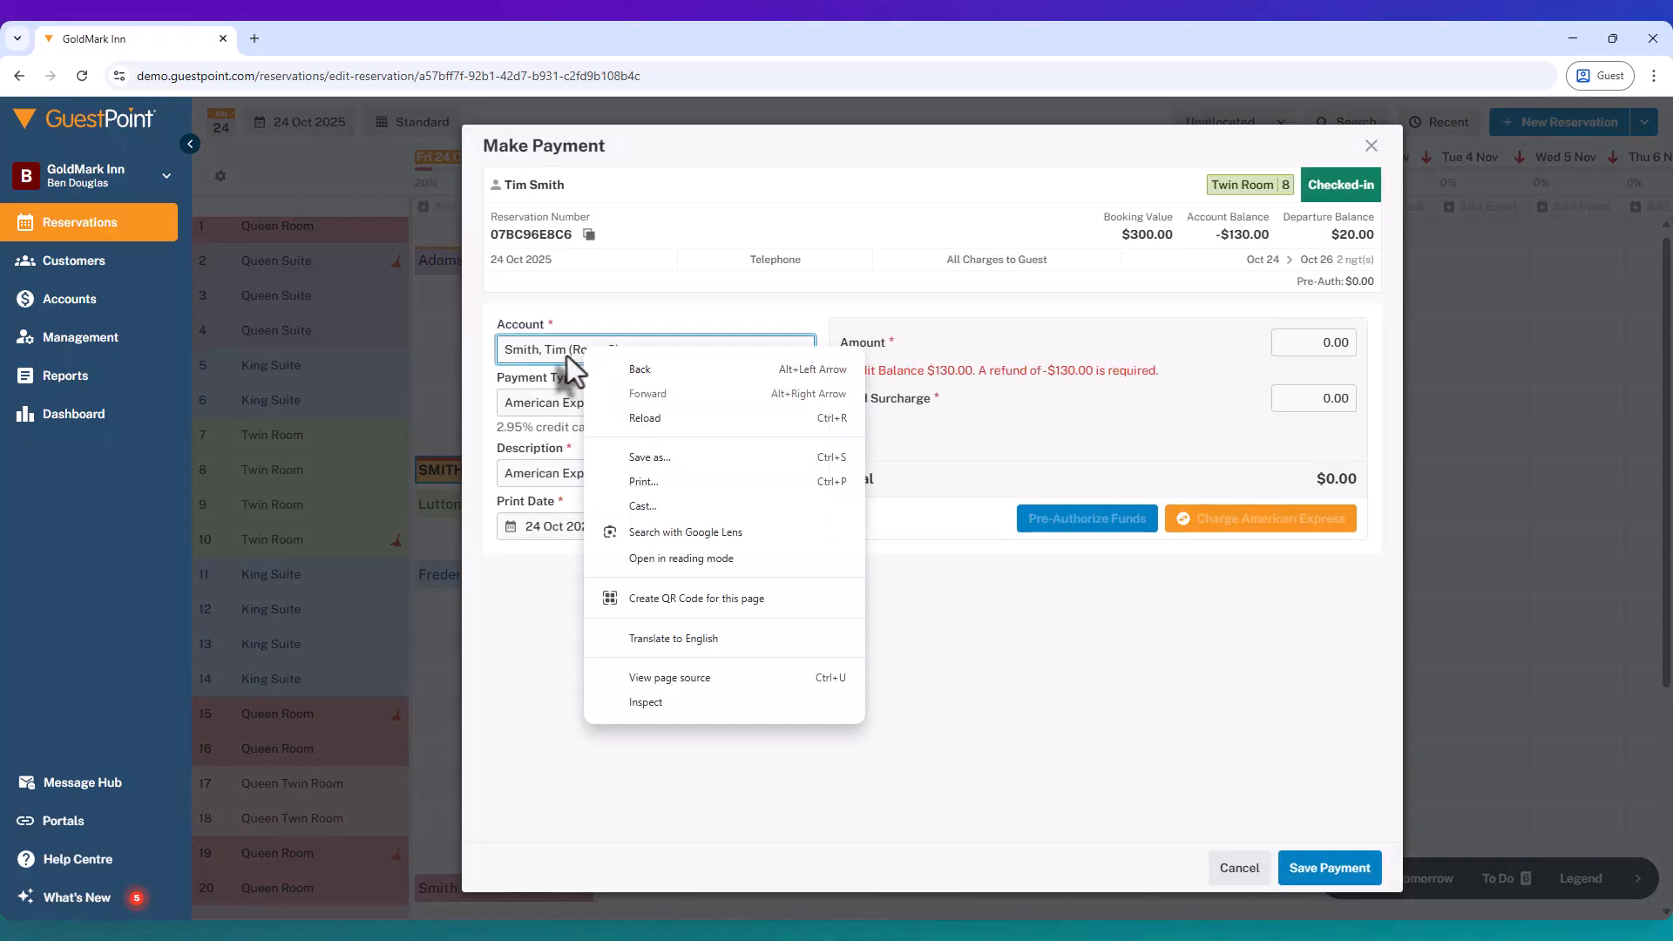
{"action": "left_click", "coordinate": [501, 403]}
{"action": "left_click", "coordinate": [559, 453]}
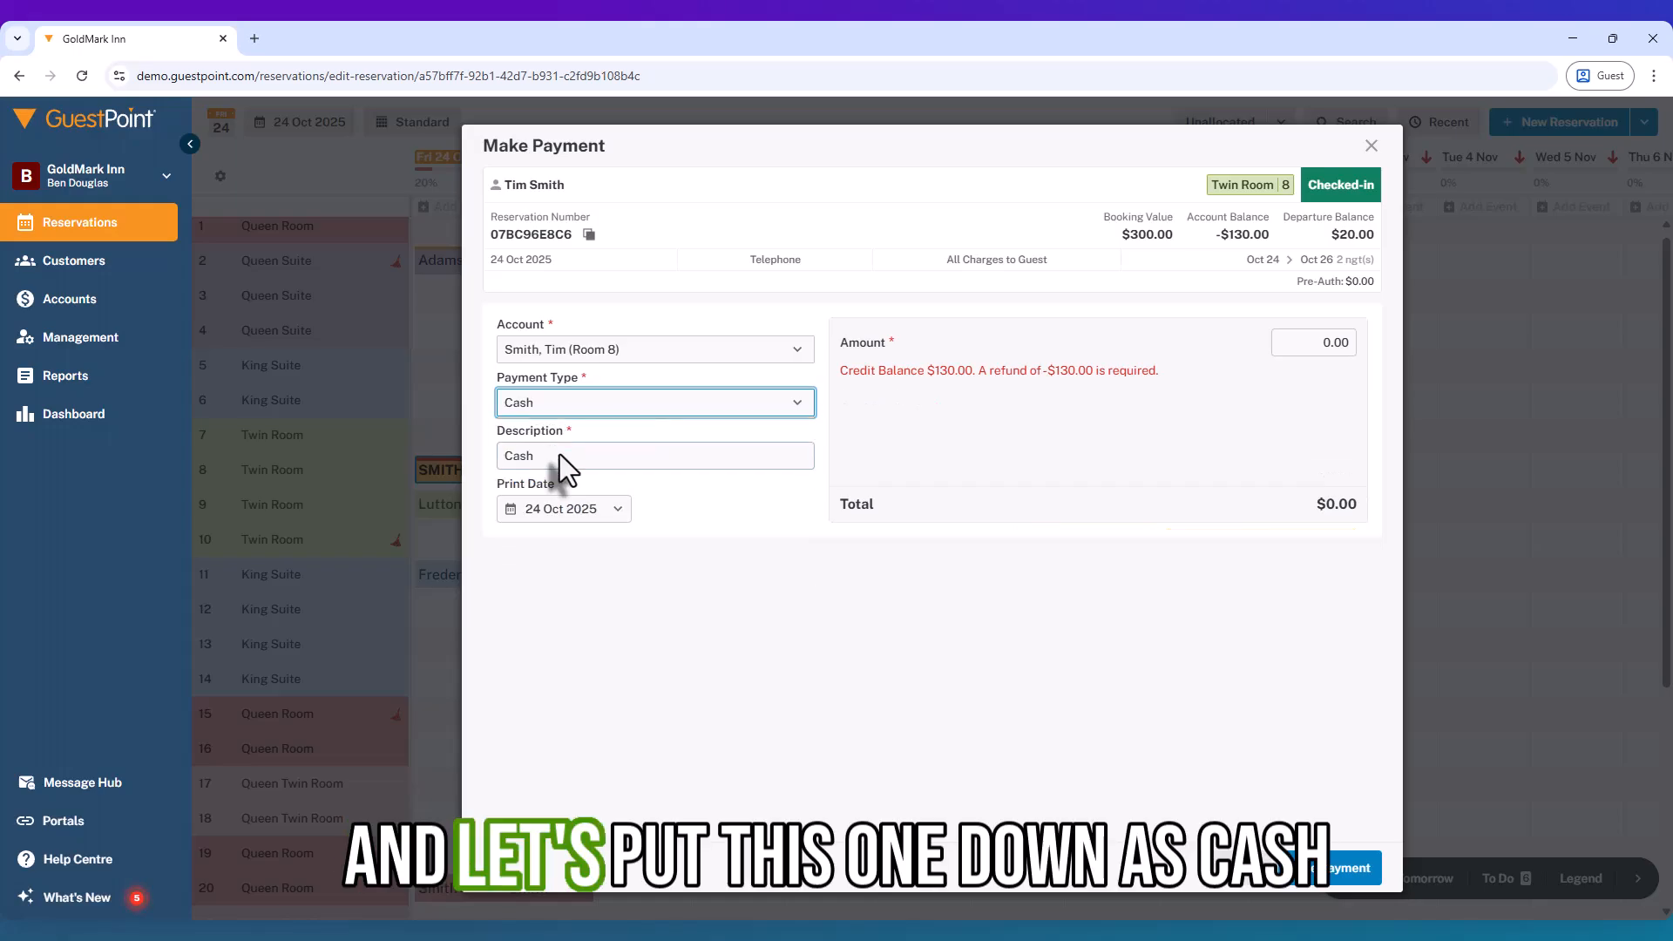
{"action": "left_click", "coordinate": [1315, 342]}
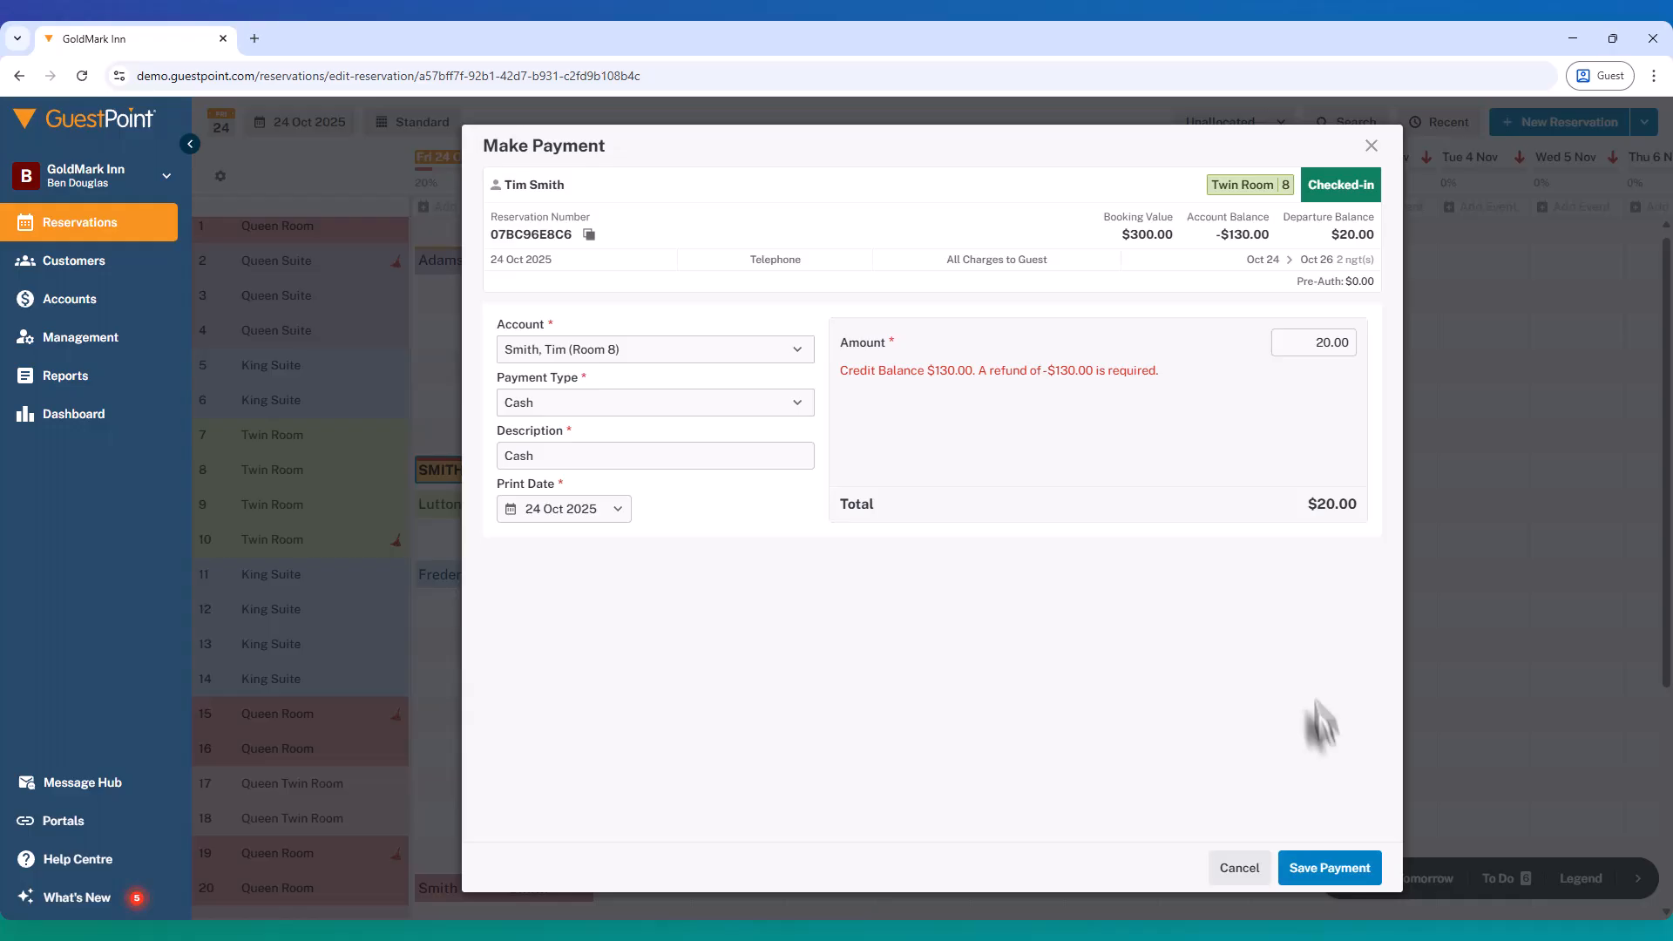
{"action": "left_click", "coordinate": [1323, 867]}
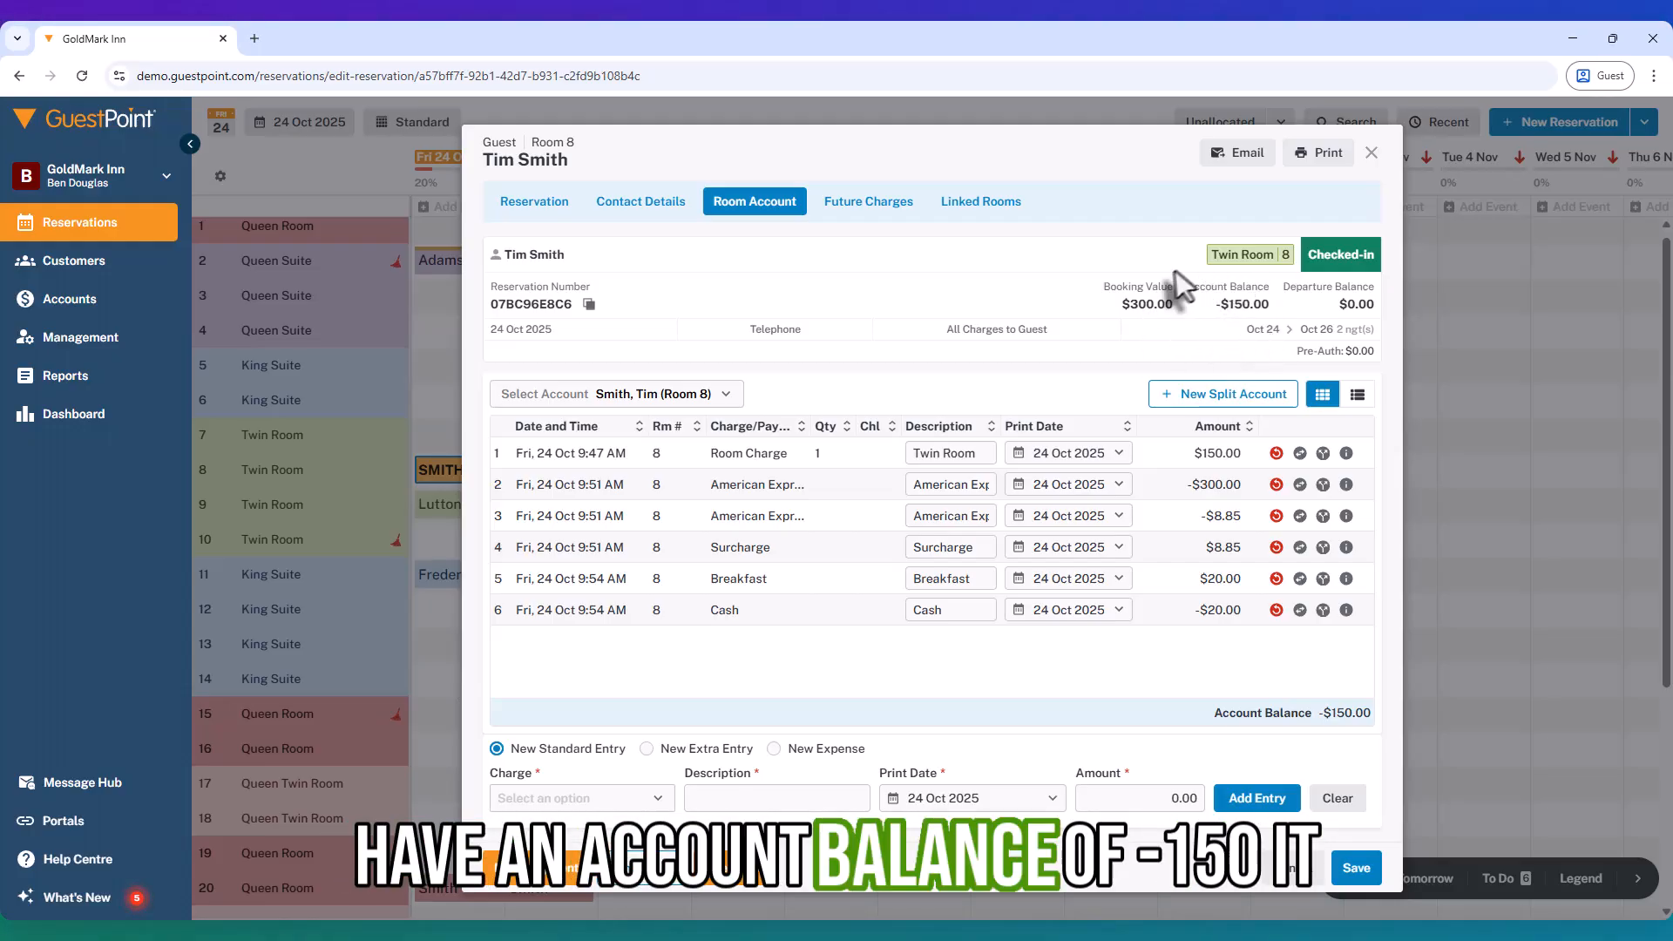
Step: Record a $0.00 American Express payment on the Room 8 account, leaving the balance at -$150.00
{"action": "left_click", "coordinate": [558, 876]}
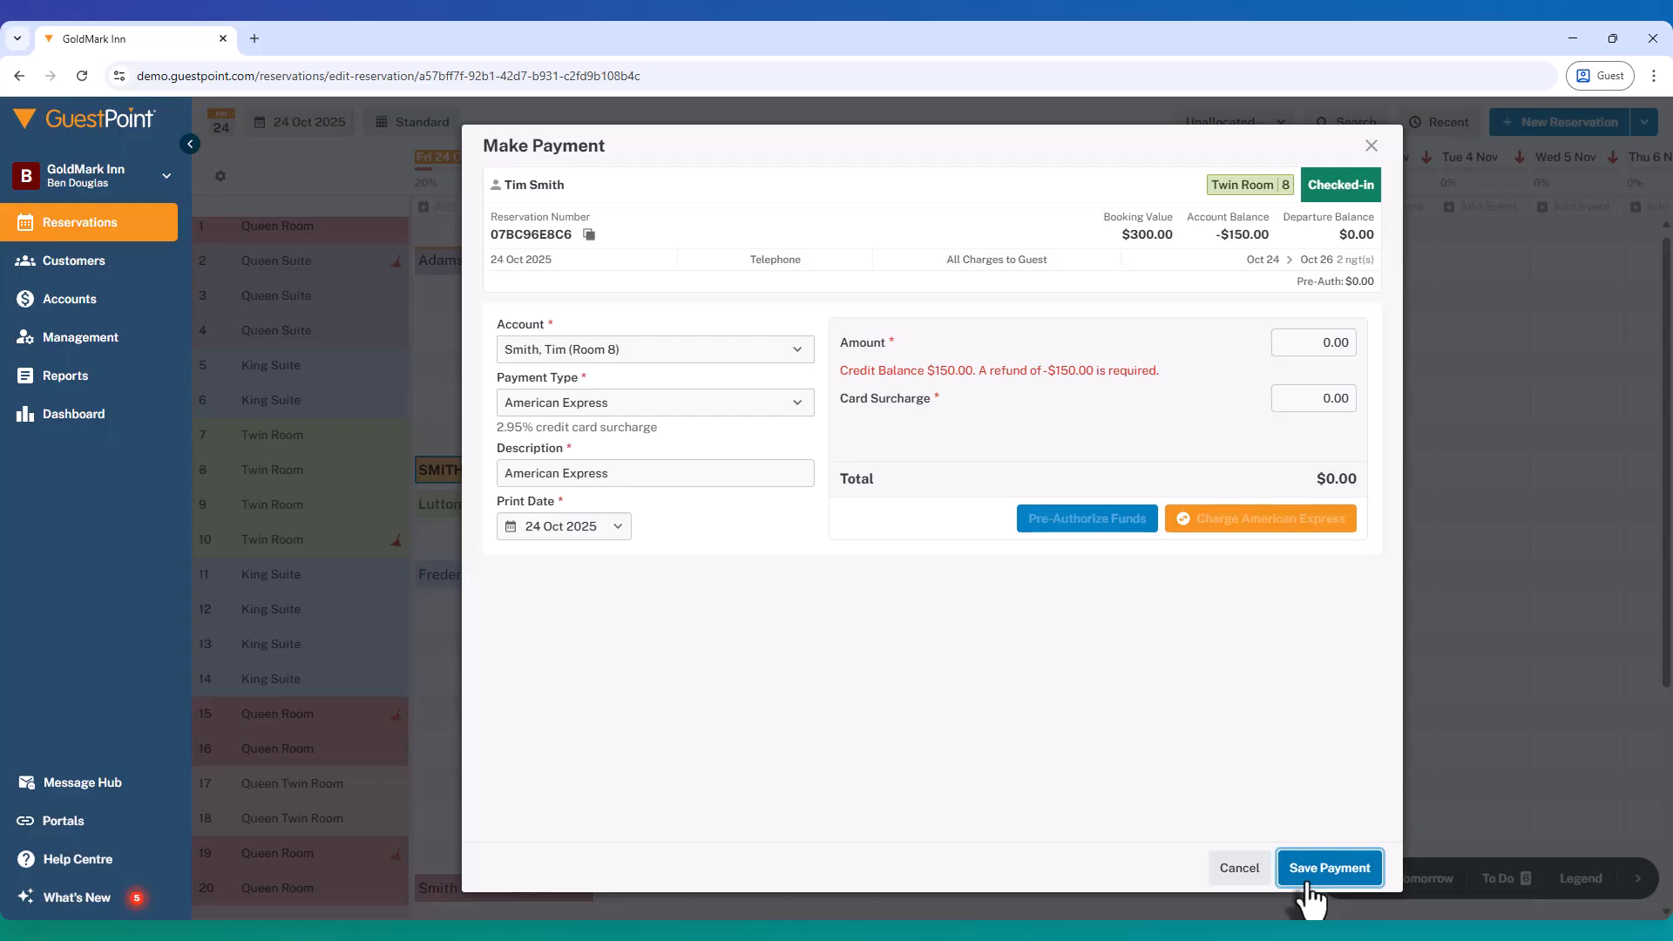
{"action": "left_click", "coordinate": [1288, 864]}
{"action": "left_click", "coordinate": [1064, 572]}
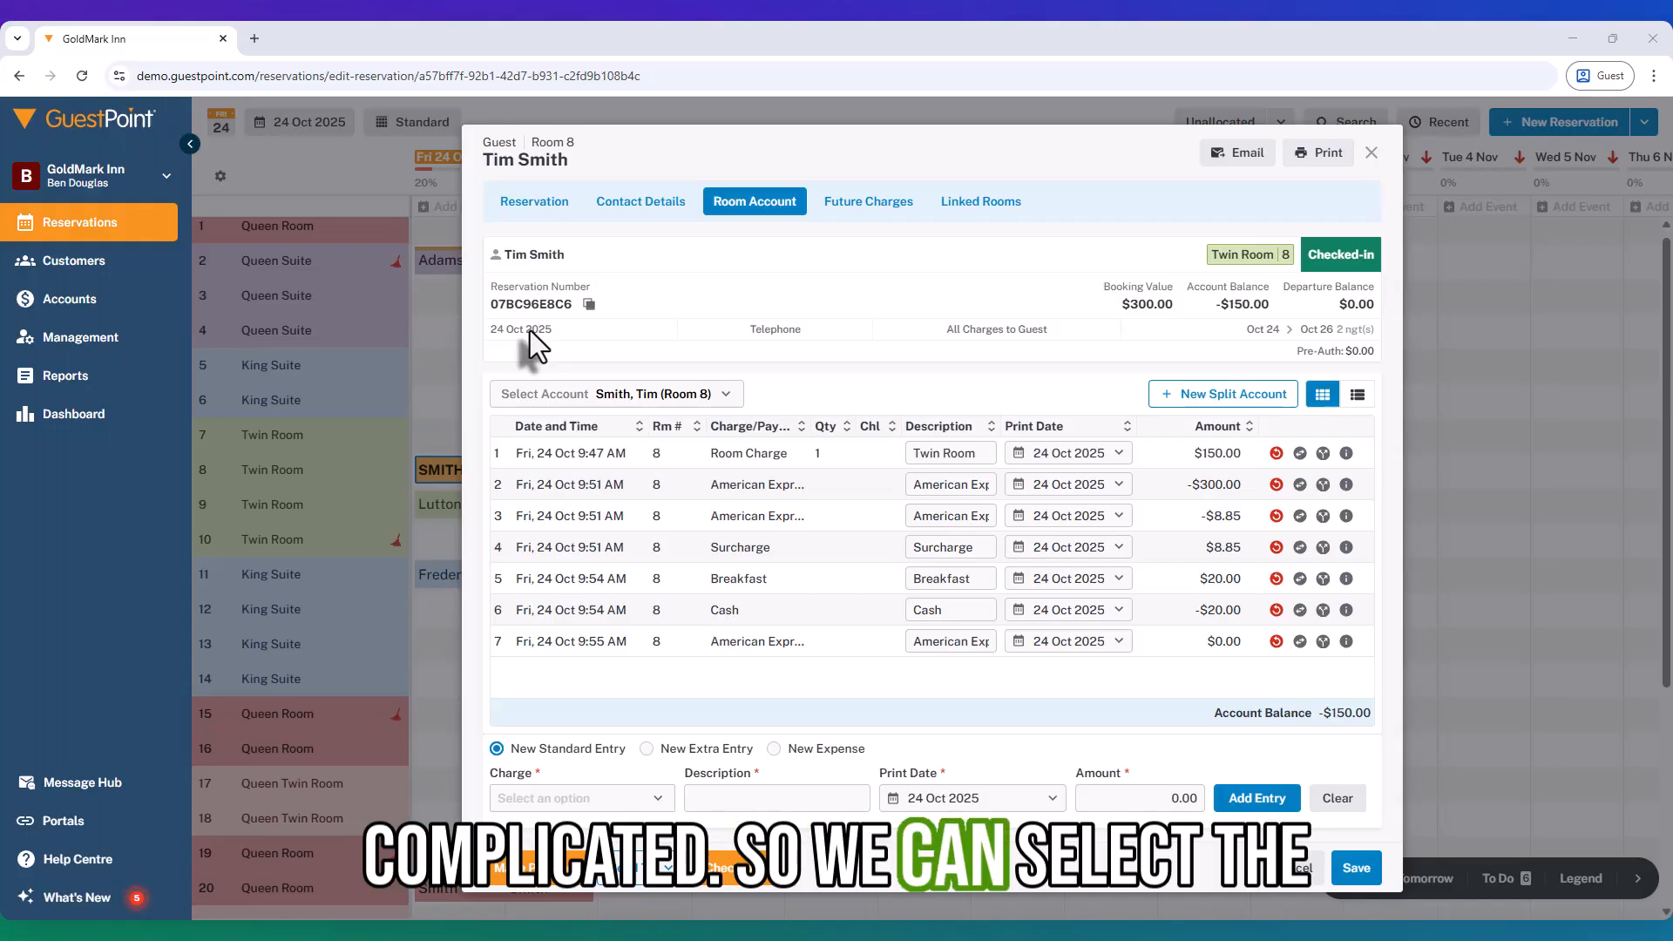
{"action": "left_click", "coordinate": [1356, 399]}
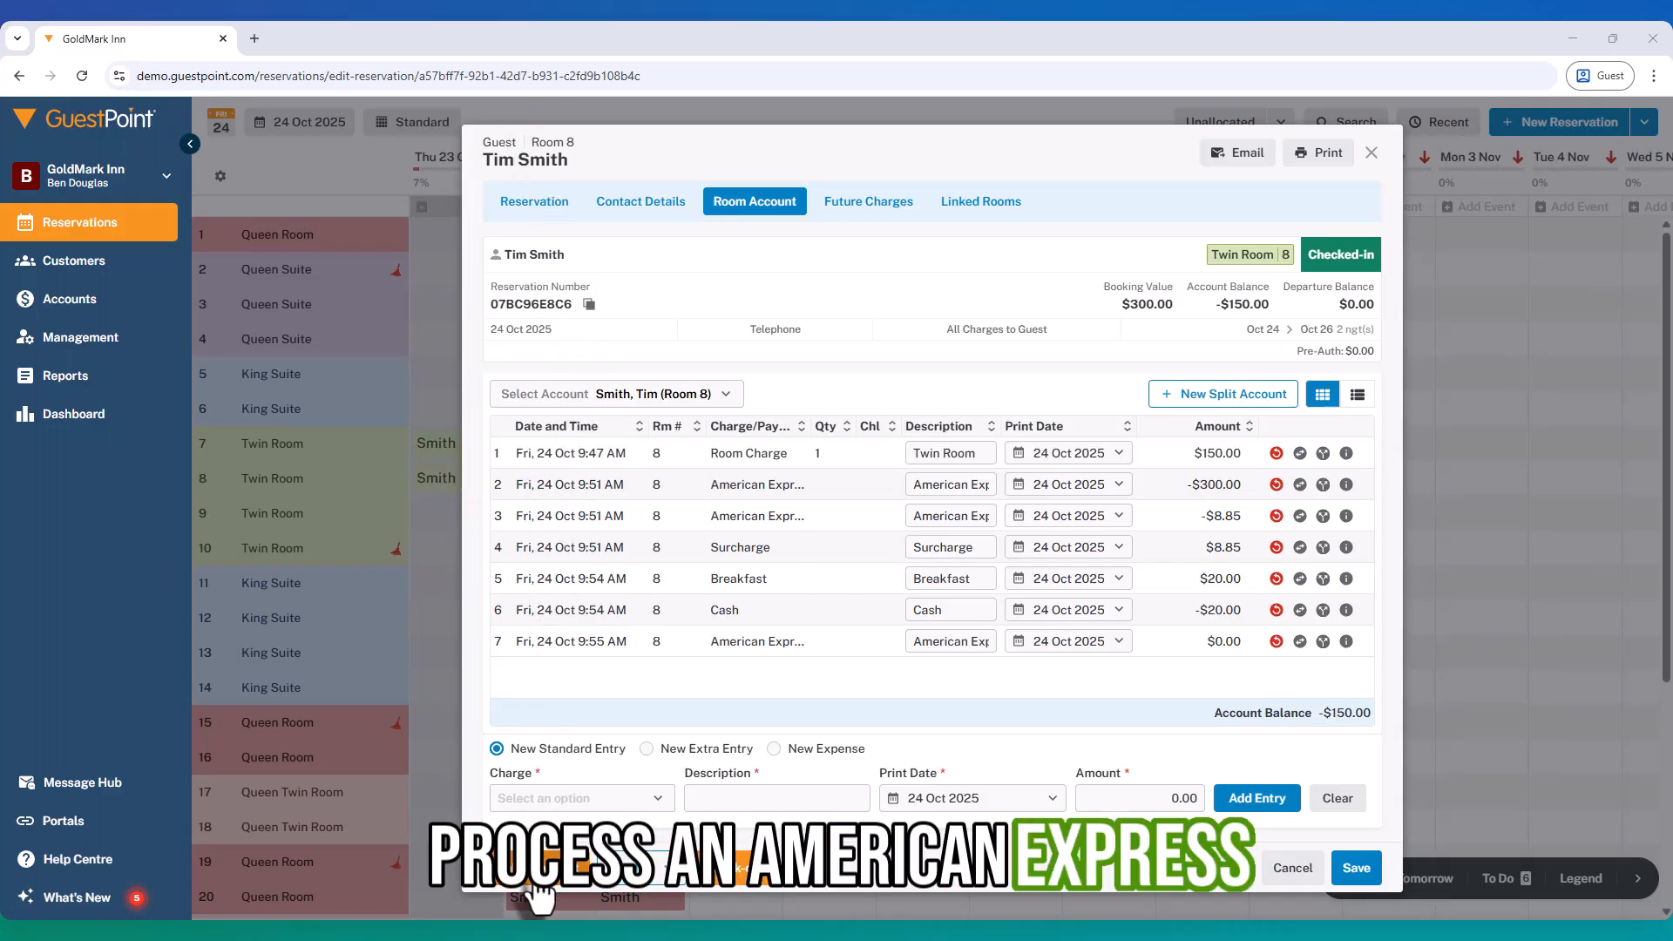
{"action": "left_click", "coordinate": [532, 881]}
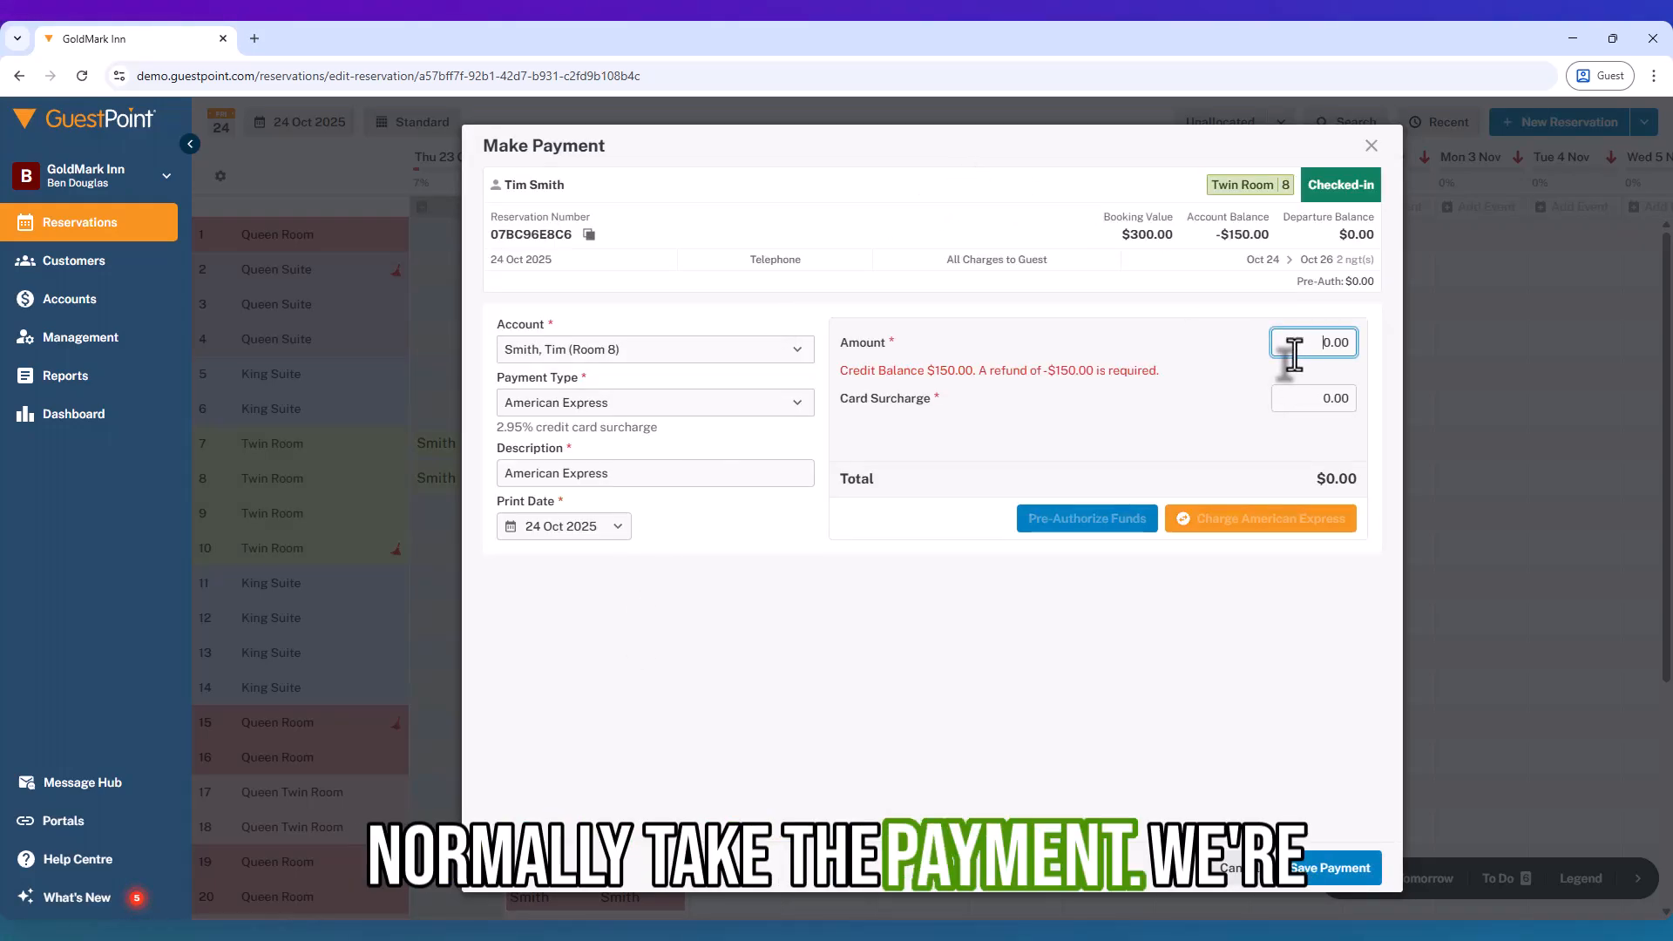
{"action": "type", "text": "-"}
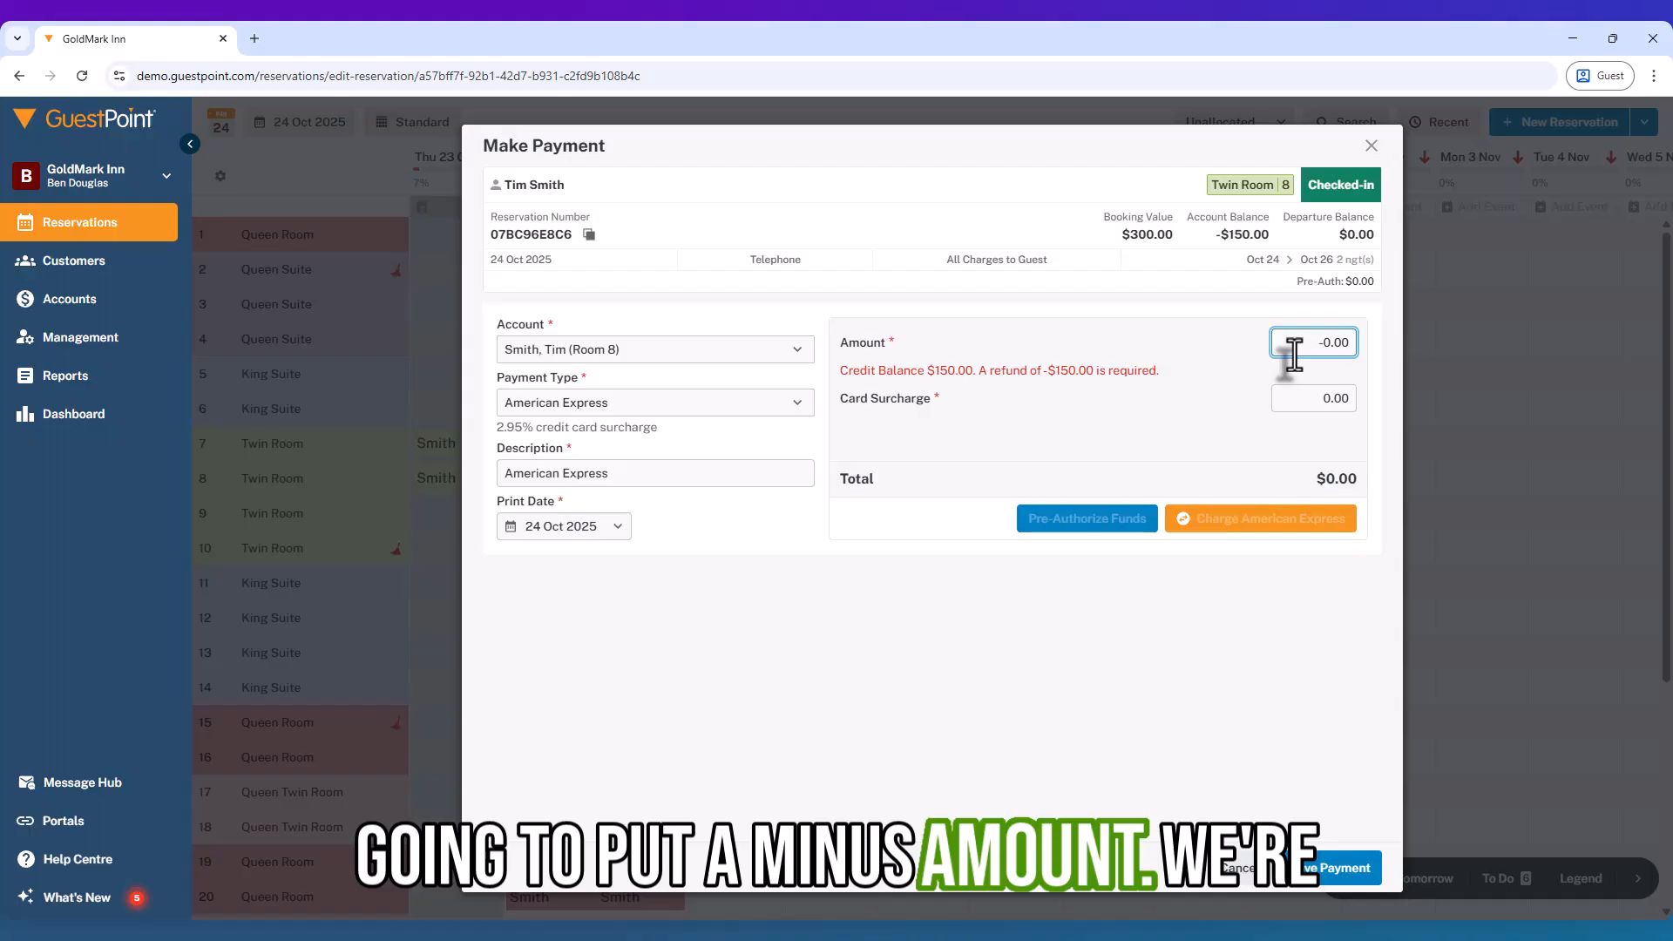
{"action": "type", "text": "30"}
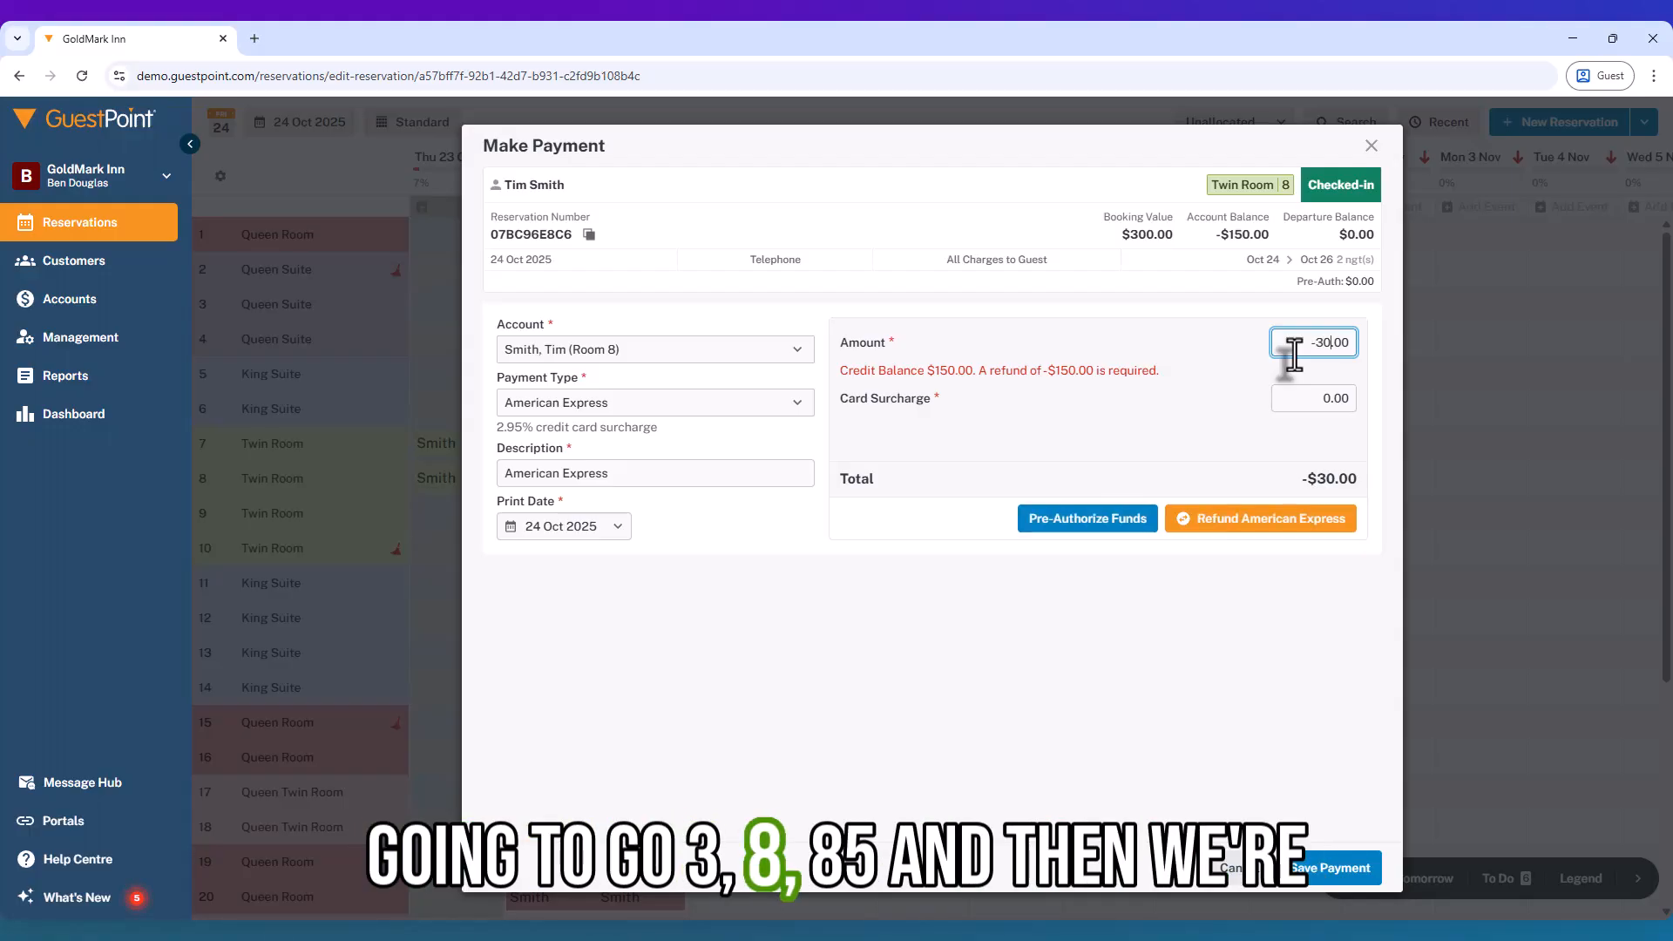
{"action": "type", "text": "8"}
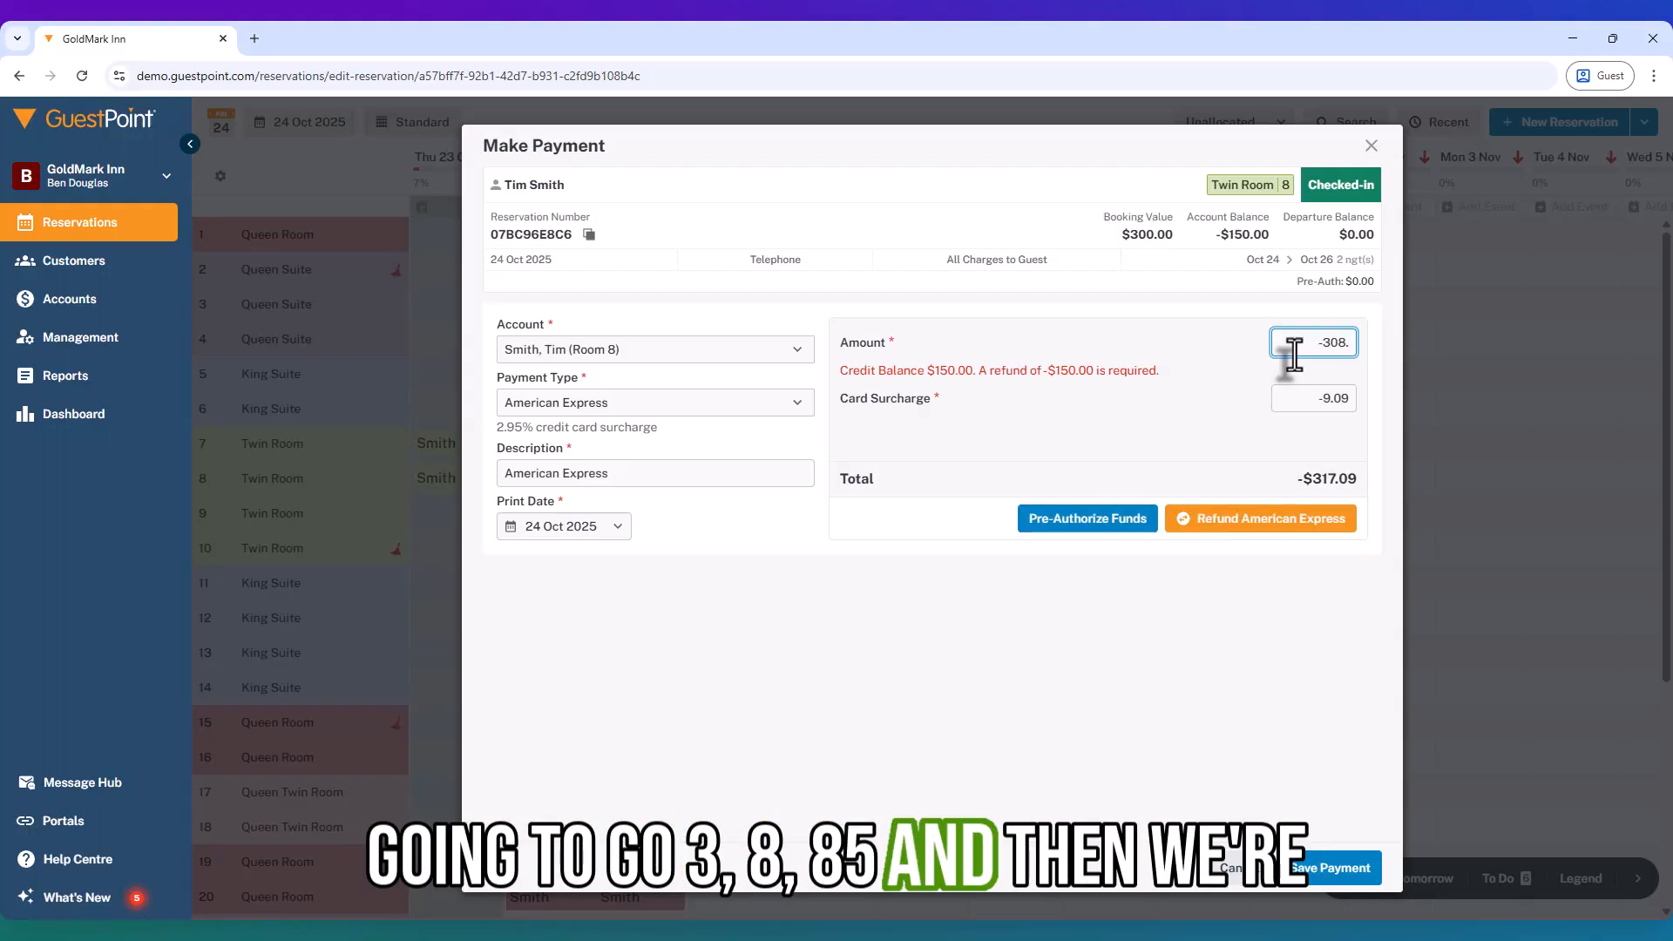
{"action": "type", "text": ".85"}
{"action": "left_click", "coordinate": [1240, 354]}
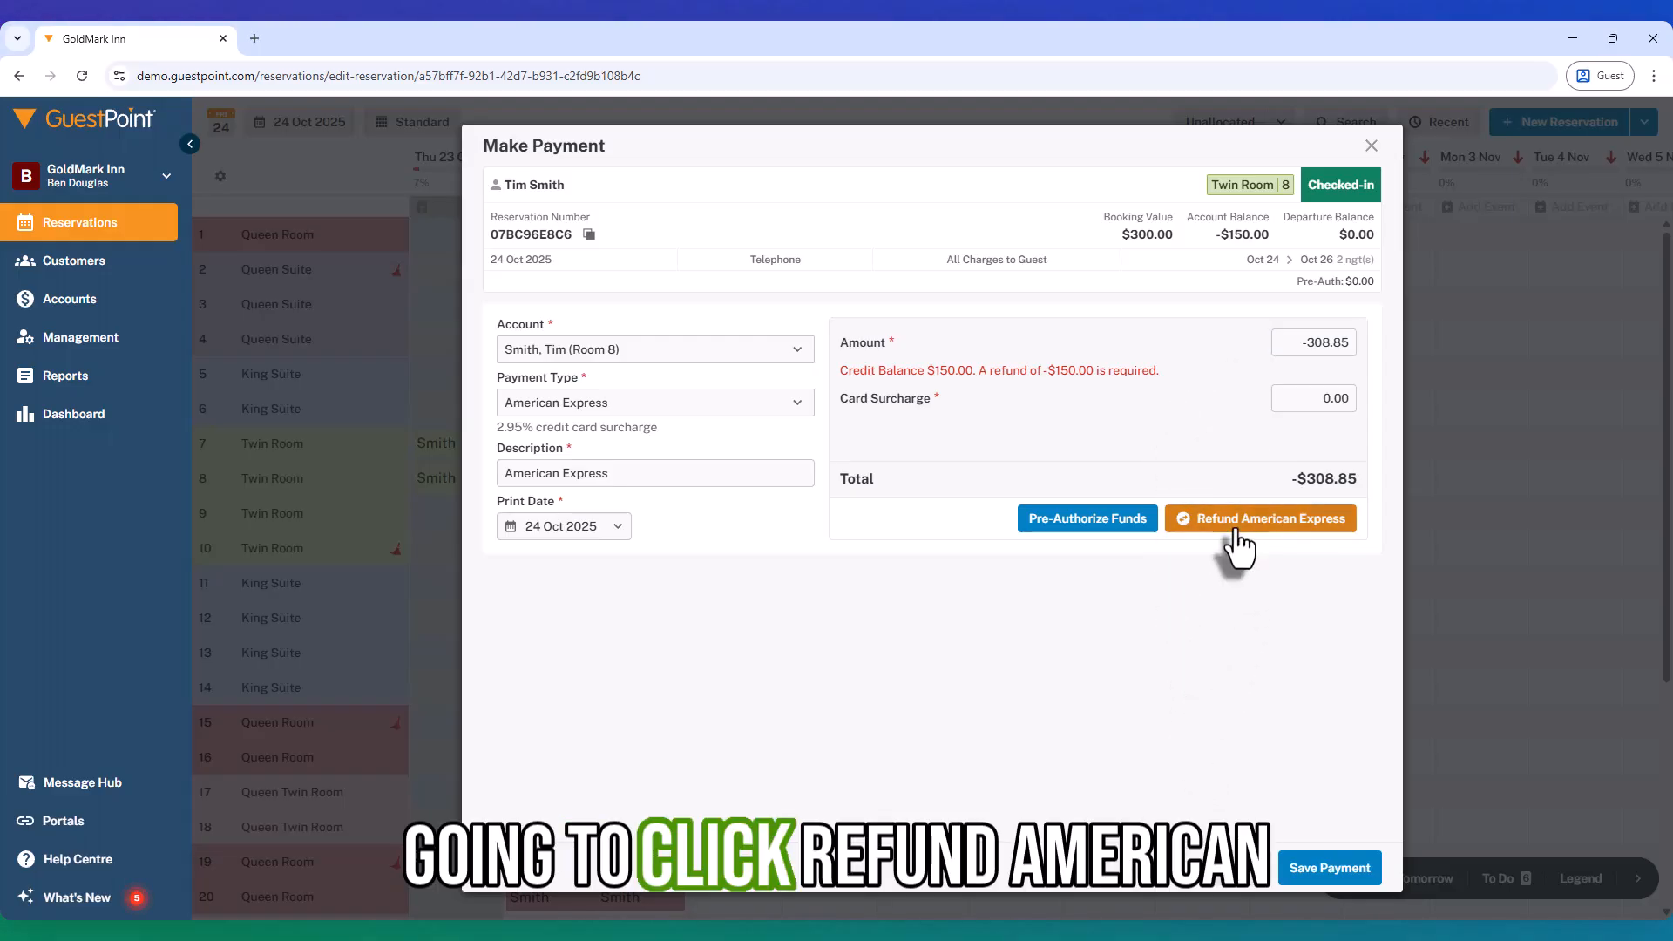
{"action": "left_click", "coordinate": [1180, 517]}
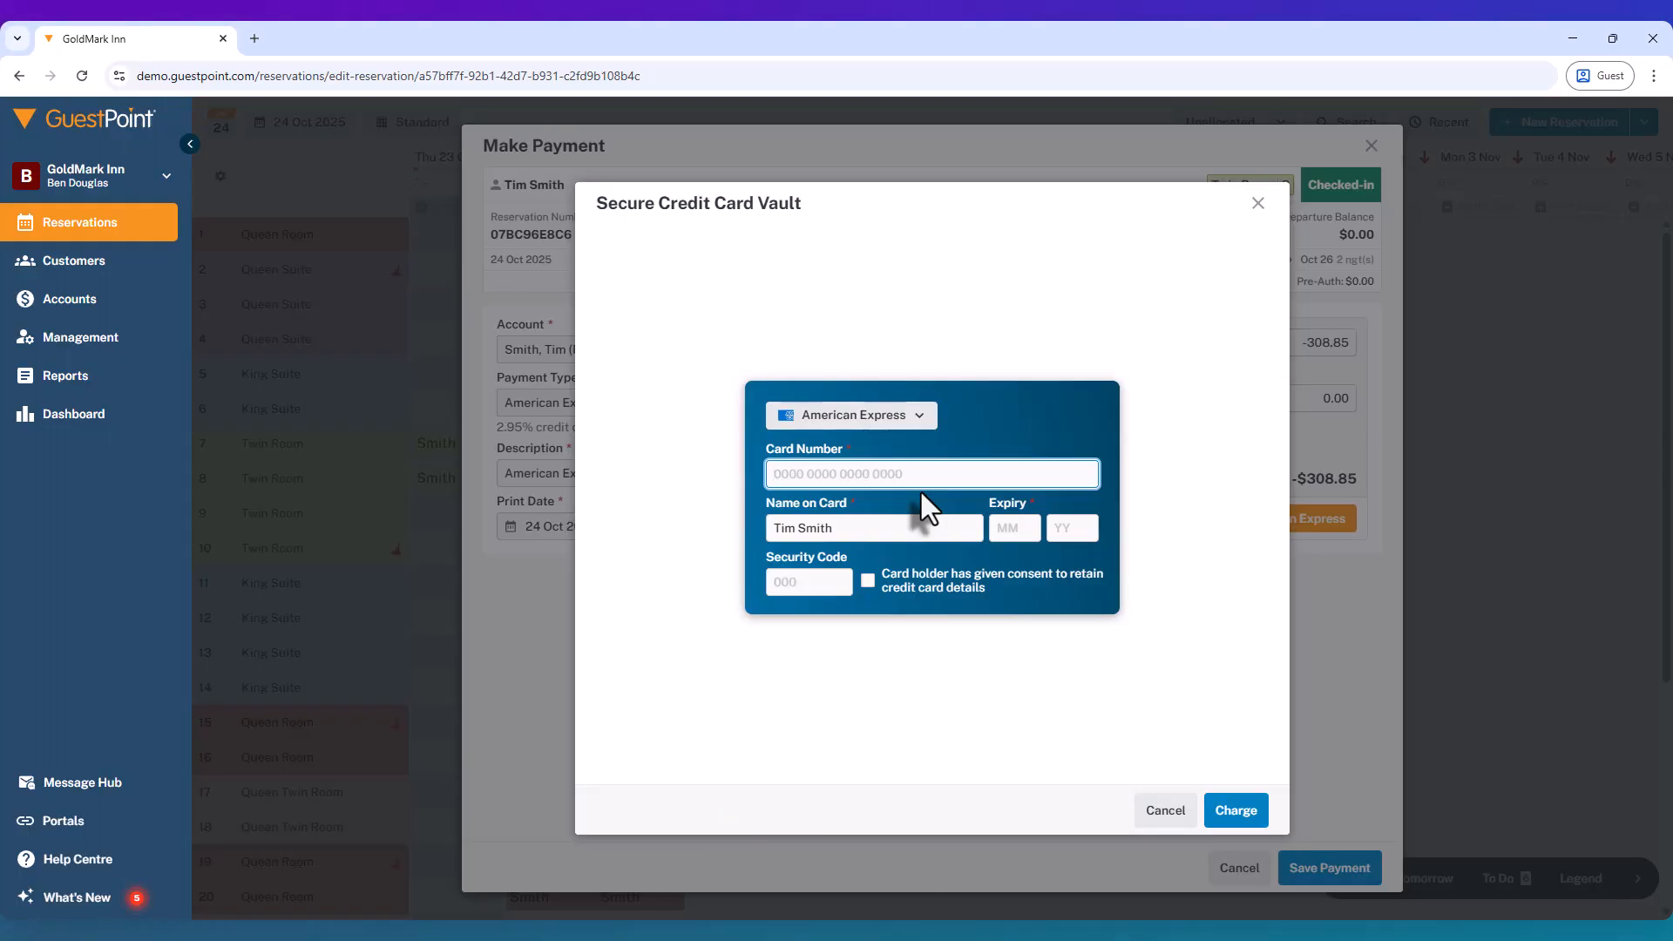
{"action": "left_click", "coordinate": [1181, 804]}
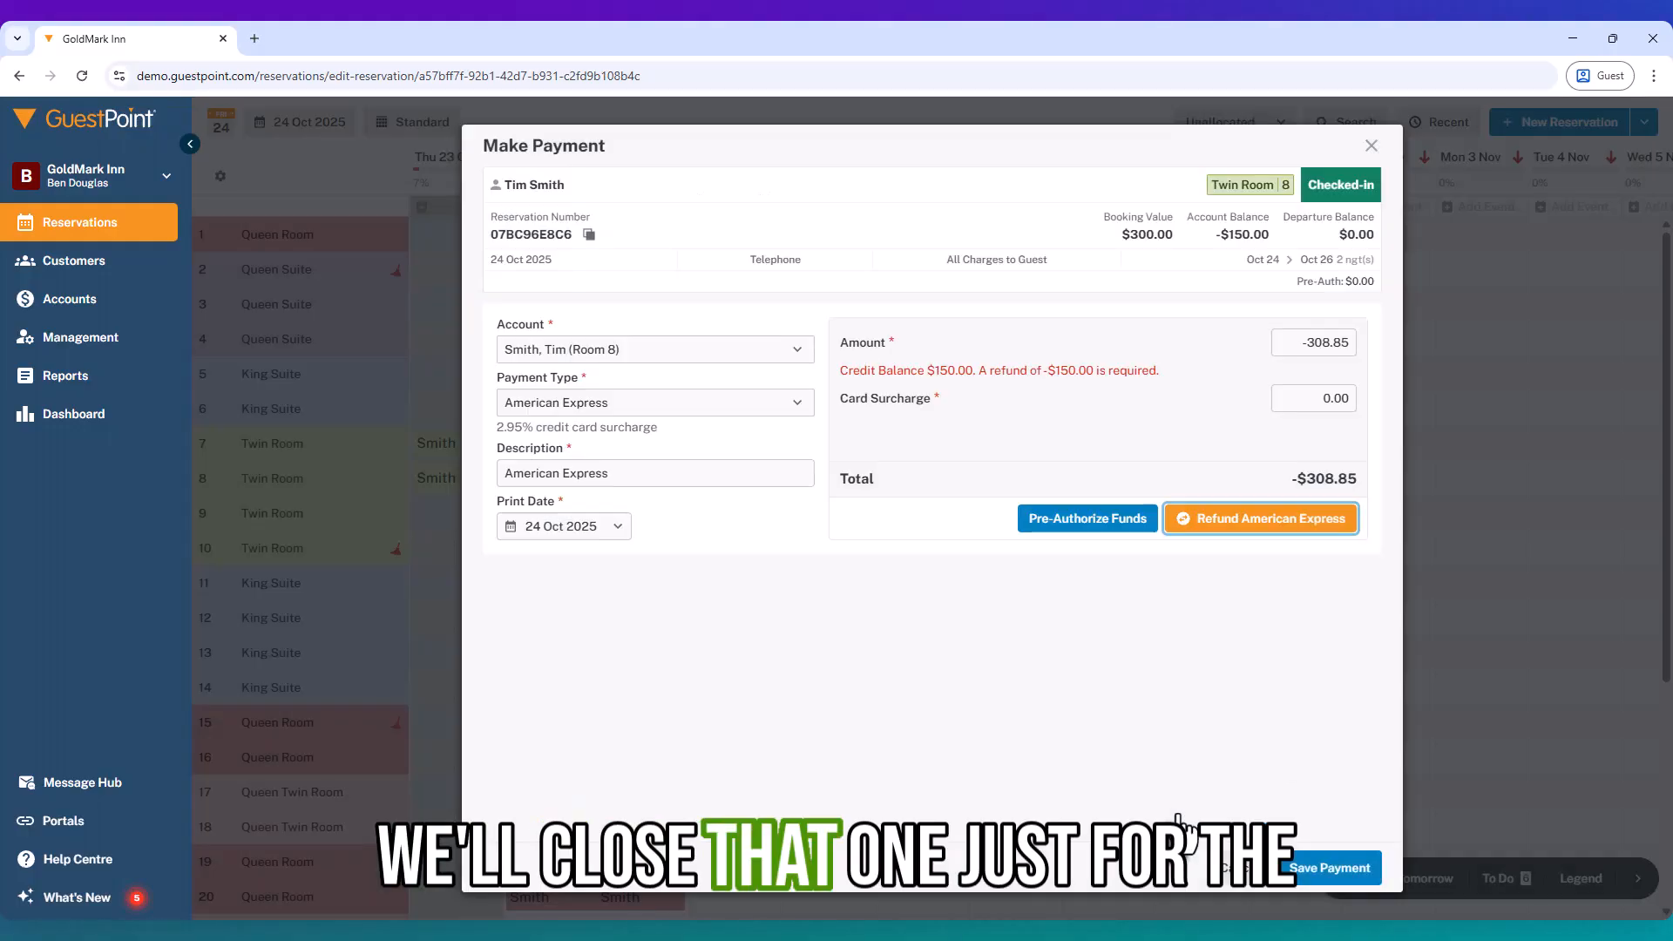
{"action": "left_click", "coordinate": [1372, 148]}
{"action": "left_click", "coordinate": [1075, 569]}
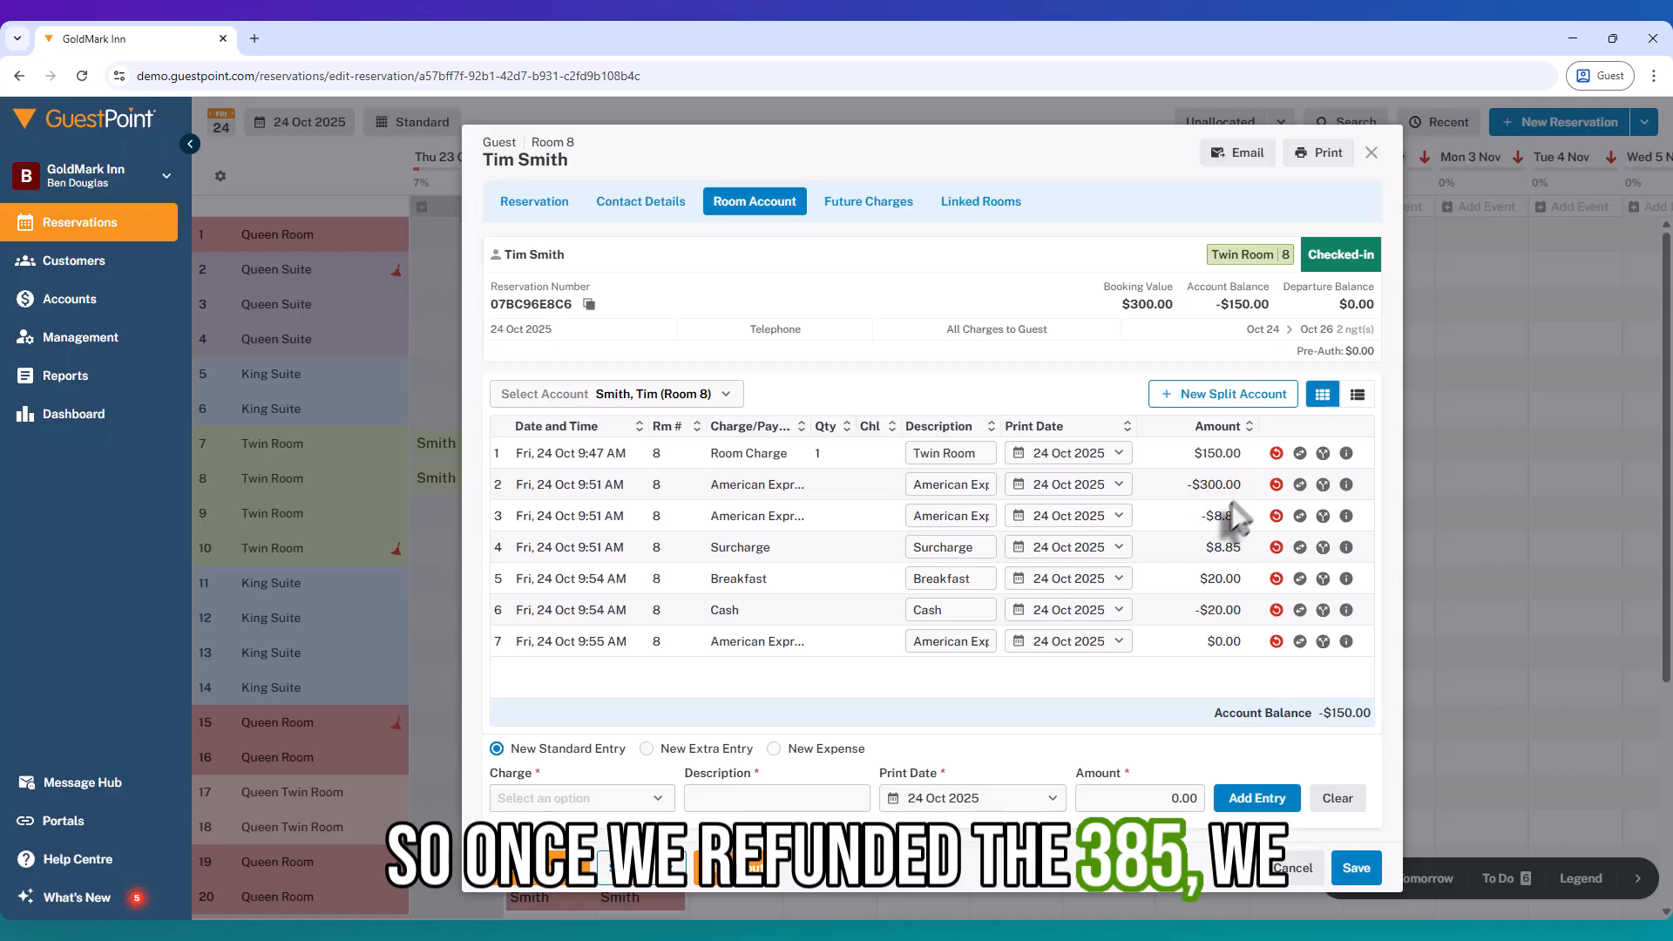
Step: Reverse the $8.85 Surcharge entry, moving the account balance to -$158.85
{"action": "left_click", "coordinate": [1274, 548]}
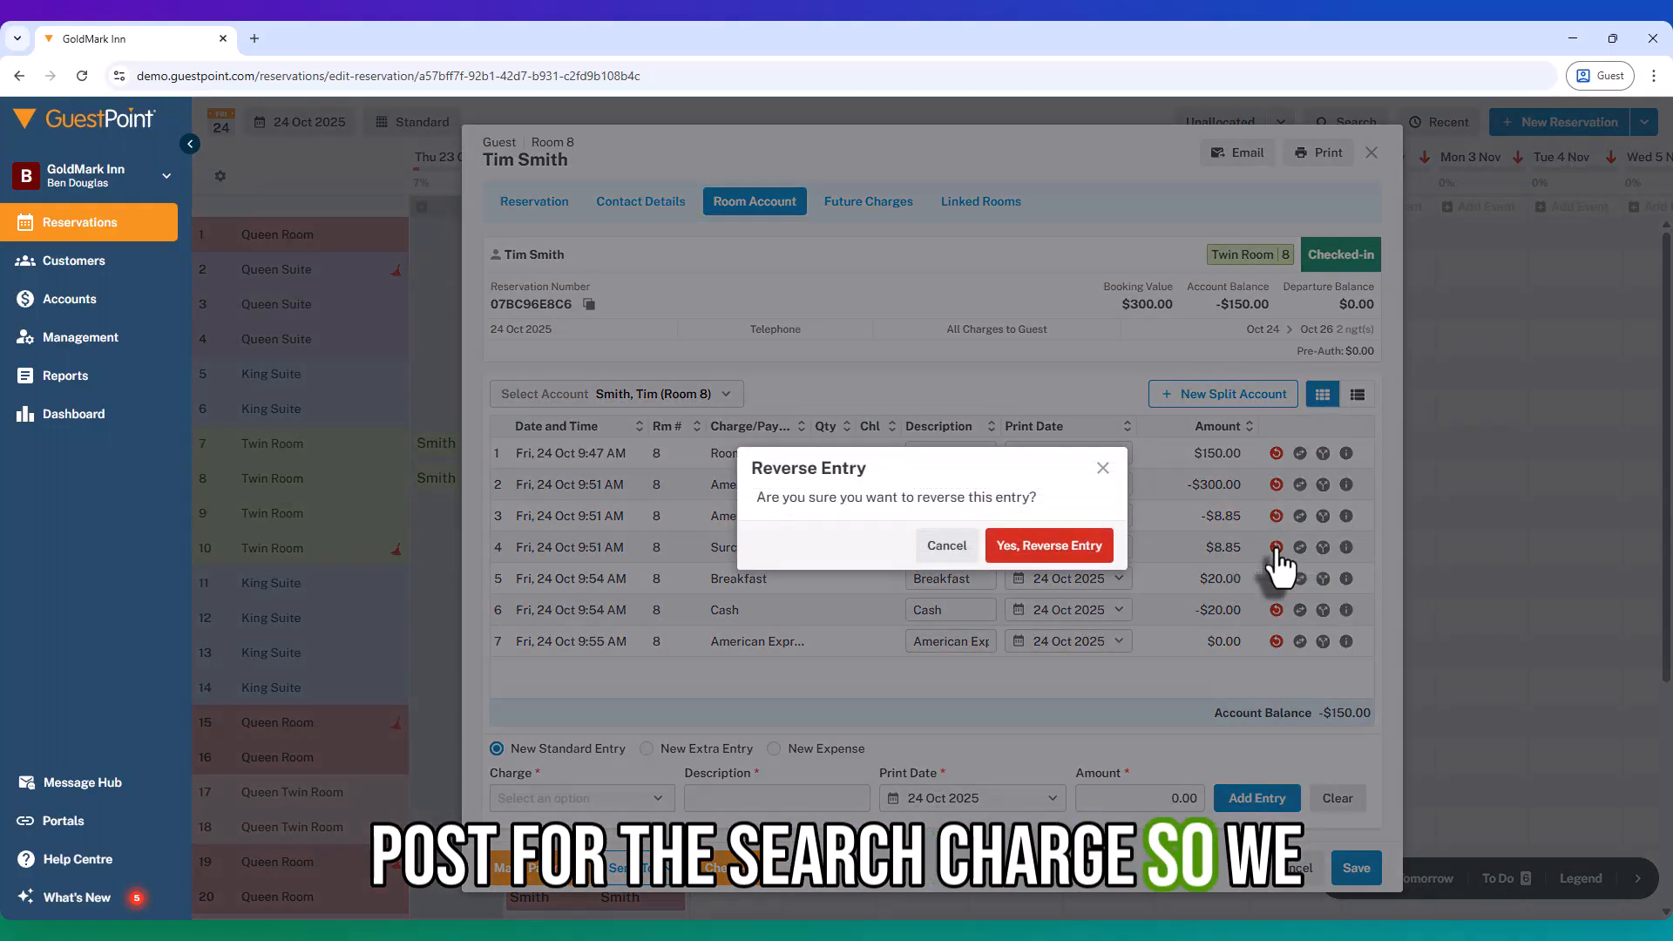
{"action": "left_click", "coordinate": [1061, 557]}
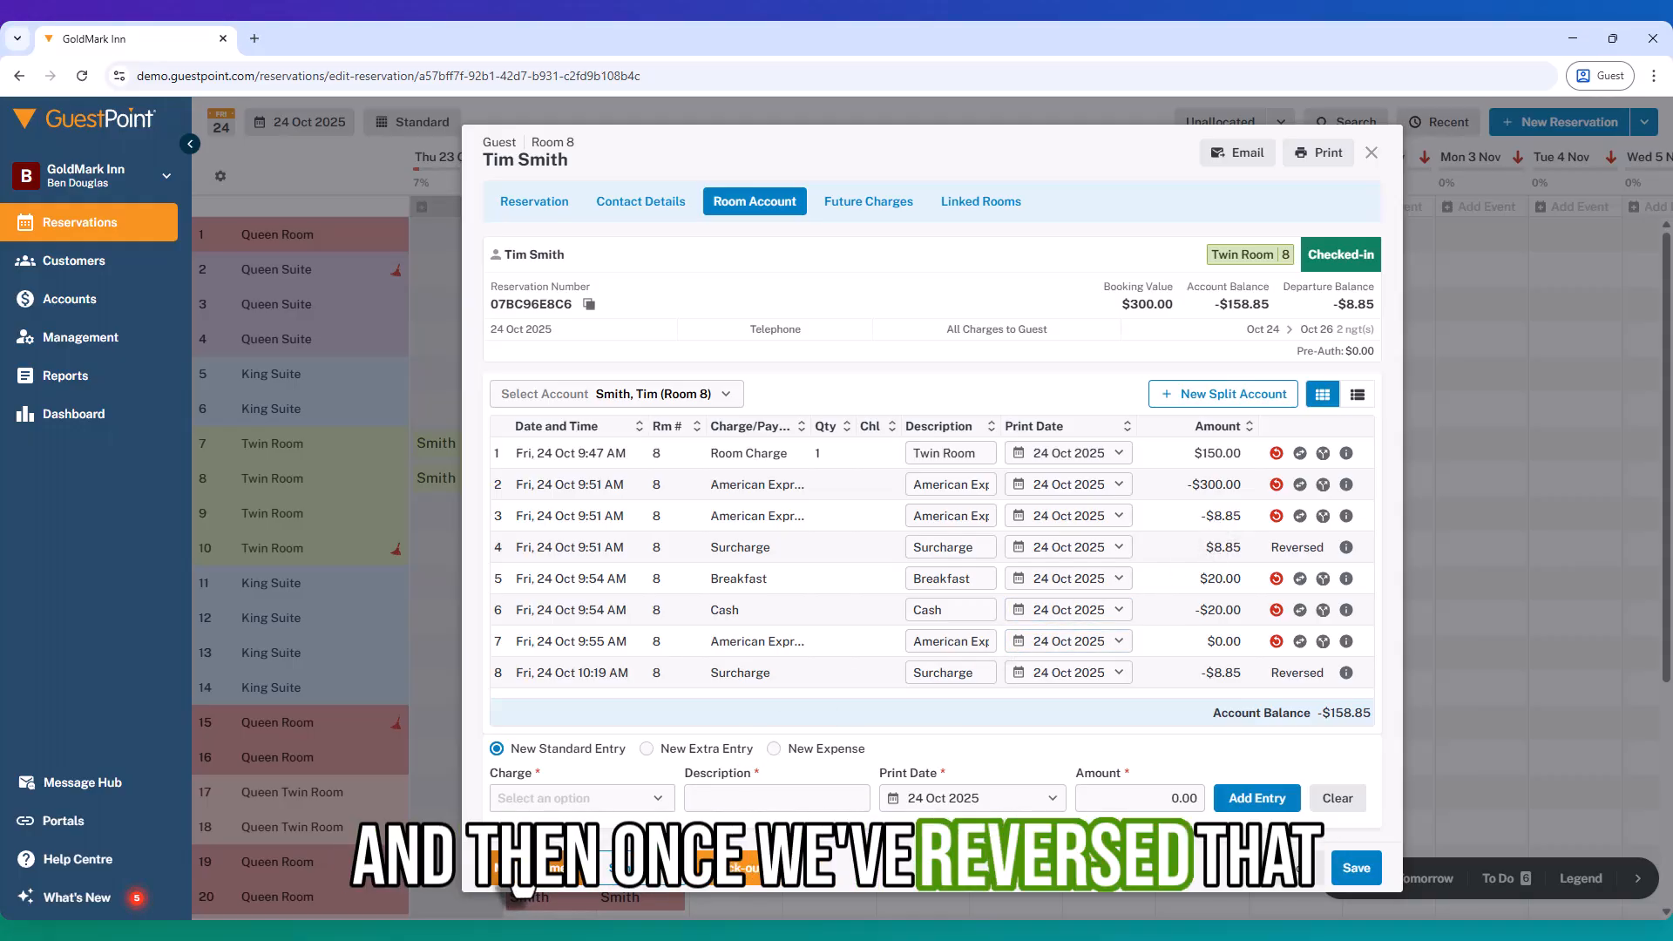
Step: Set up a MasterCard payment of 300.00, adding a $5.25 surcharge for $305.25 total
{"action": "left_click", "coordinate": [519, 876]}
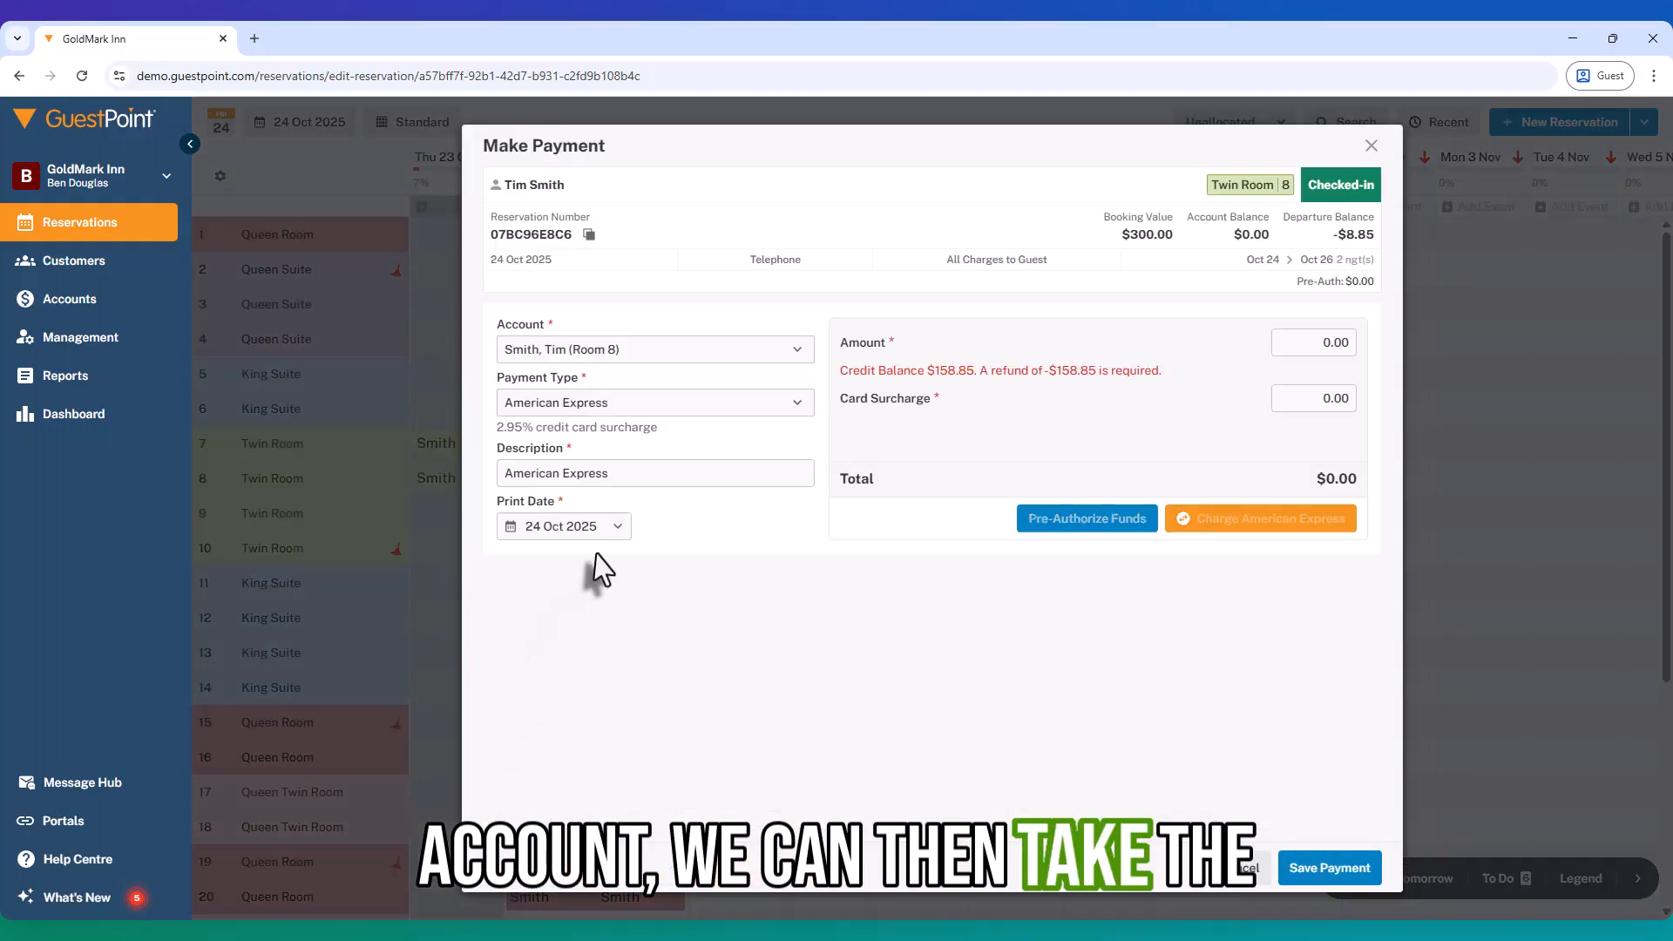
{"action": "left_click", "coordinate": [540, 402]}
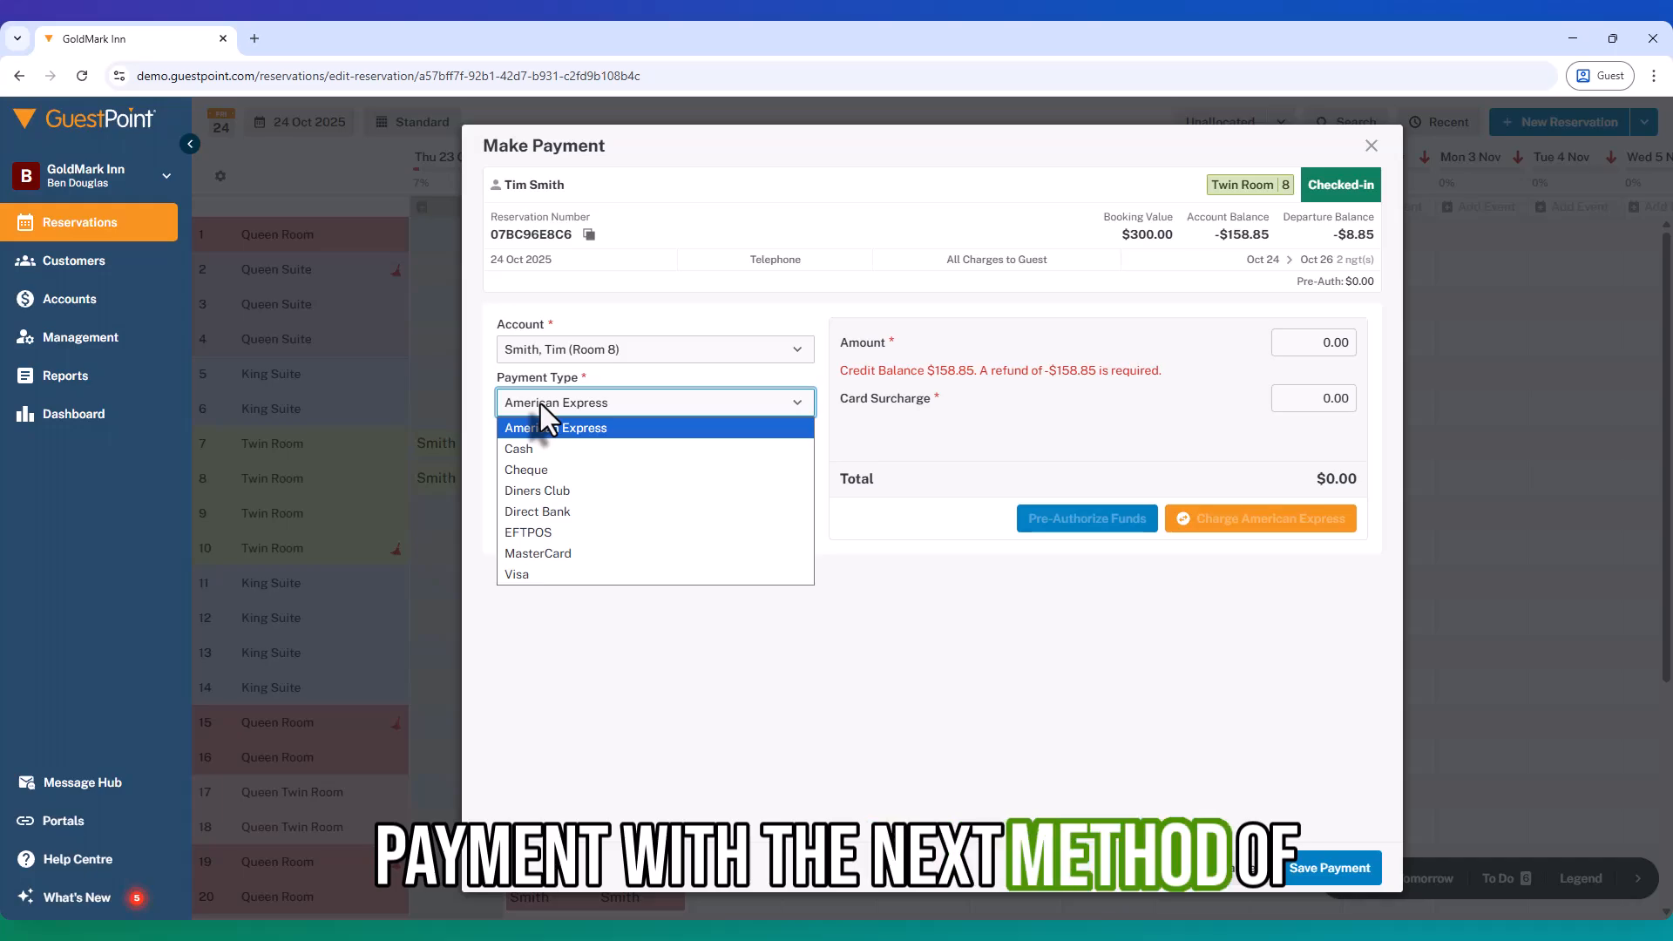
{"action": "left_click", "coordinate": [558, 553]}
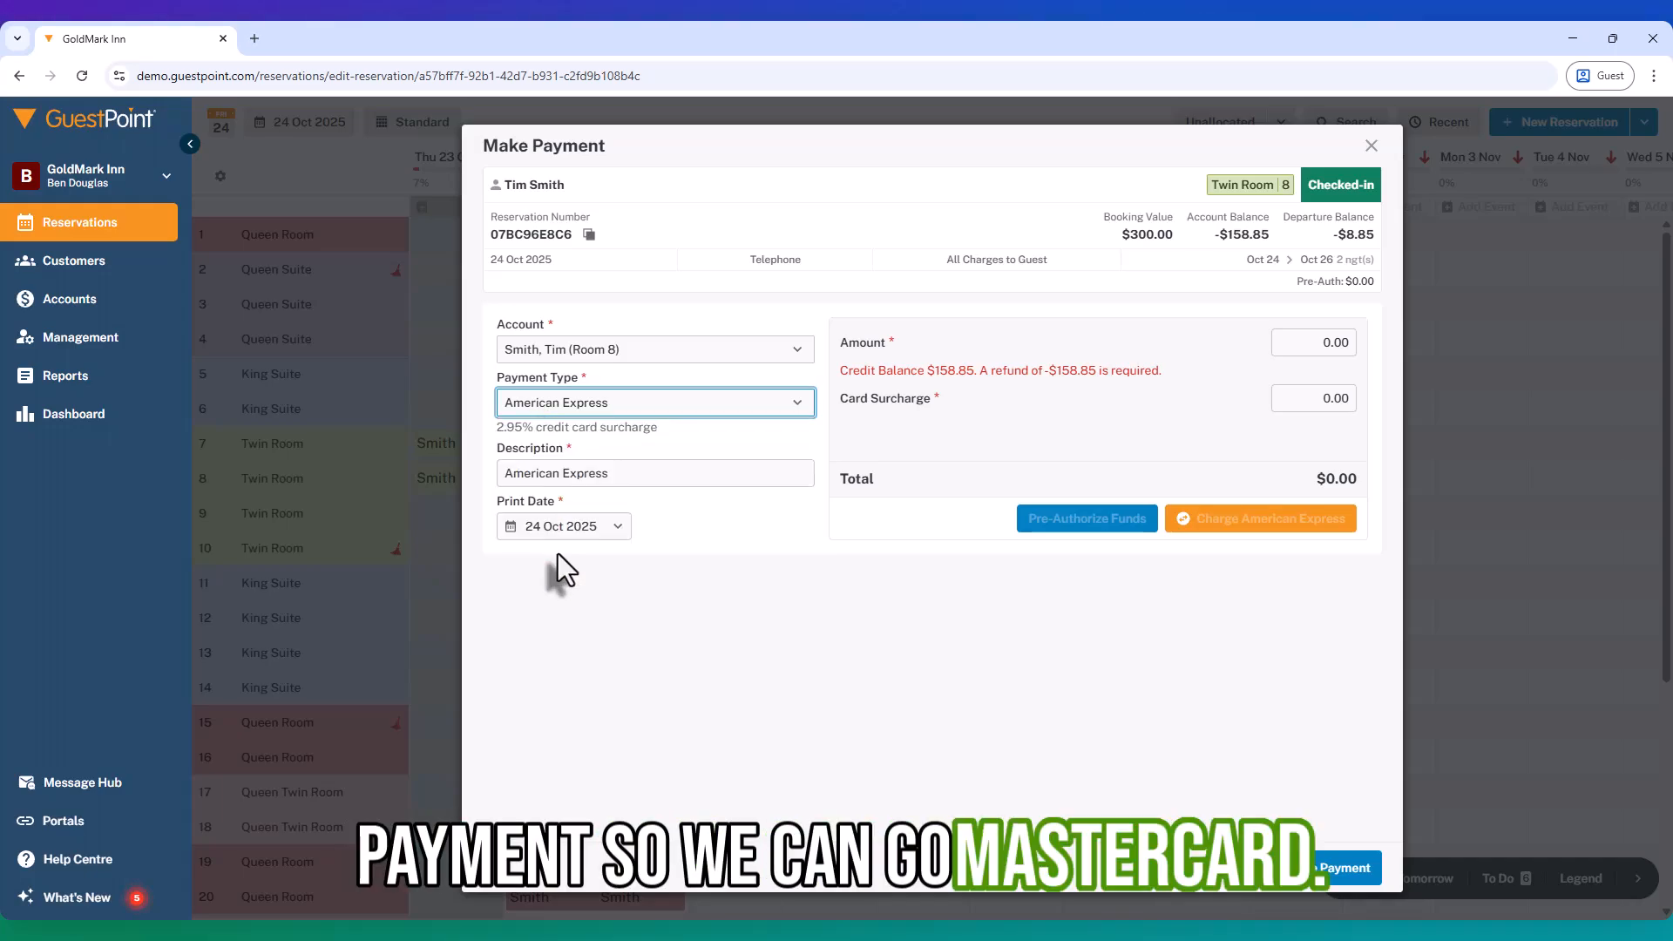
{"action": "left_click", "coordinate": [1314, 348]}
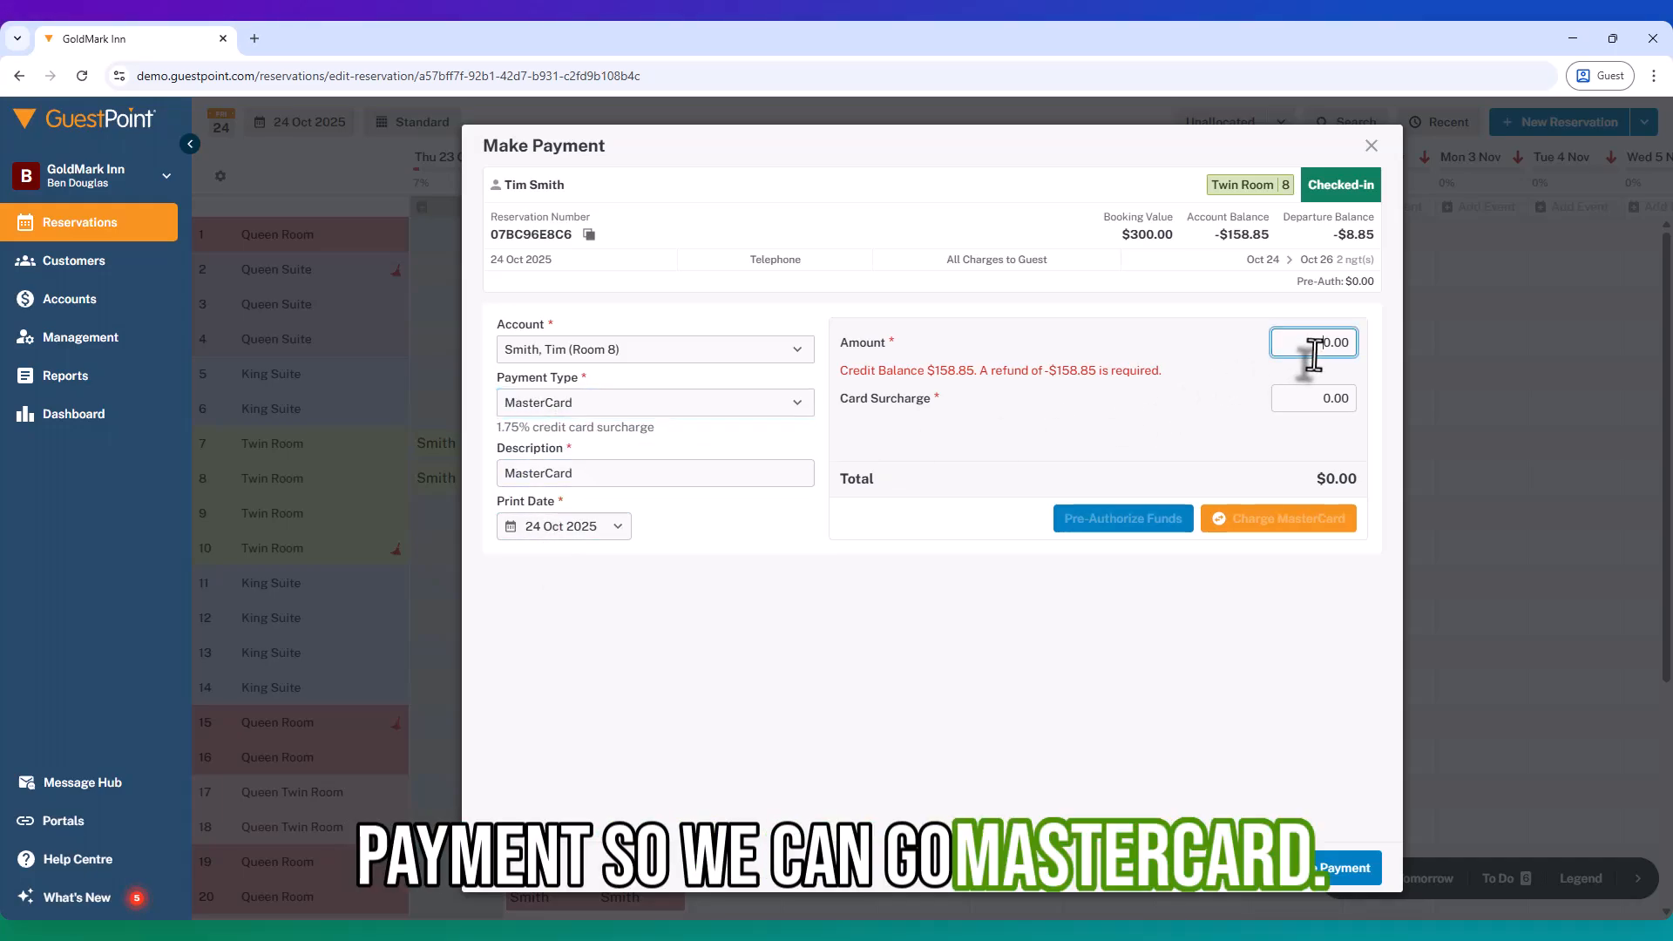
{"action": "type", "text": "300"}
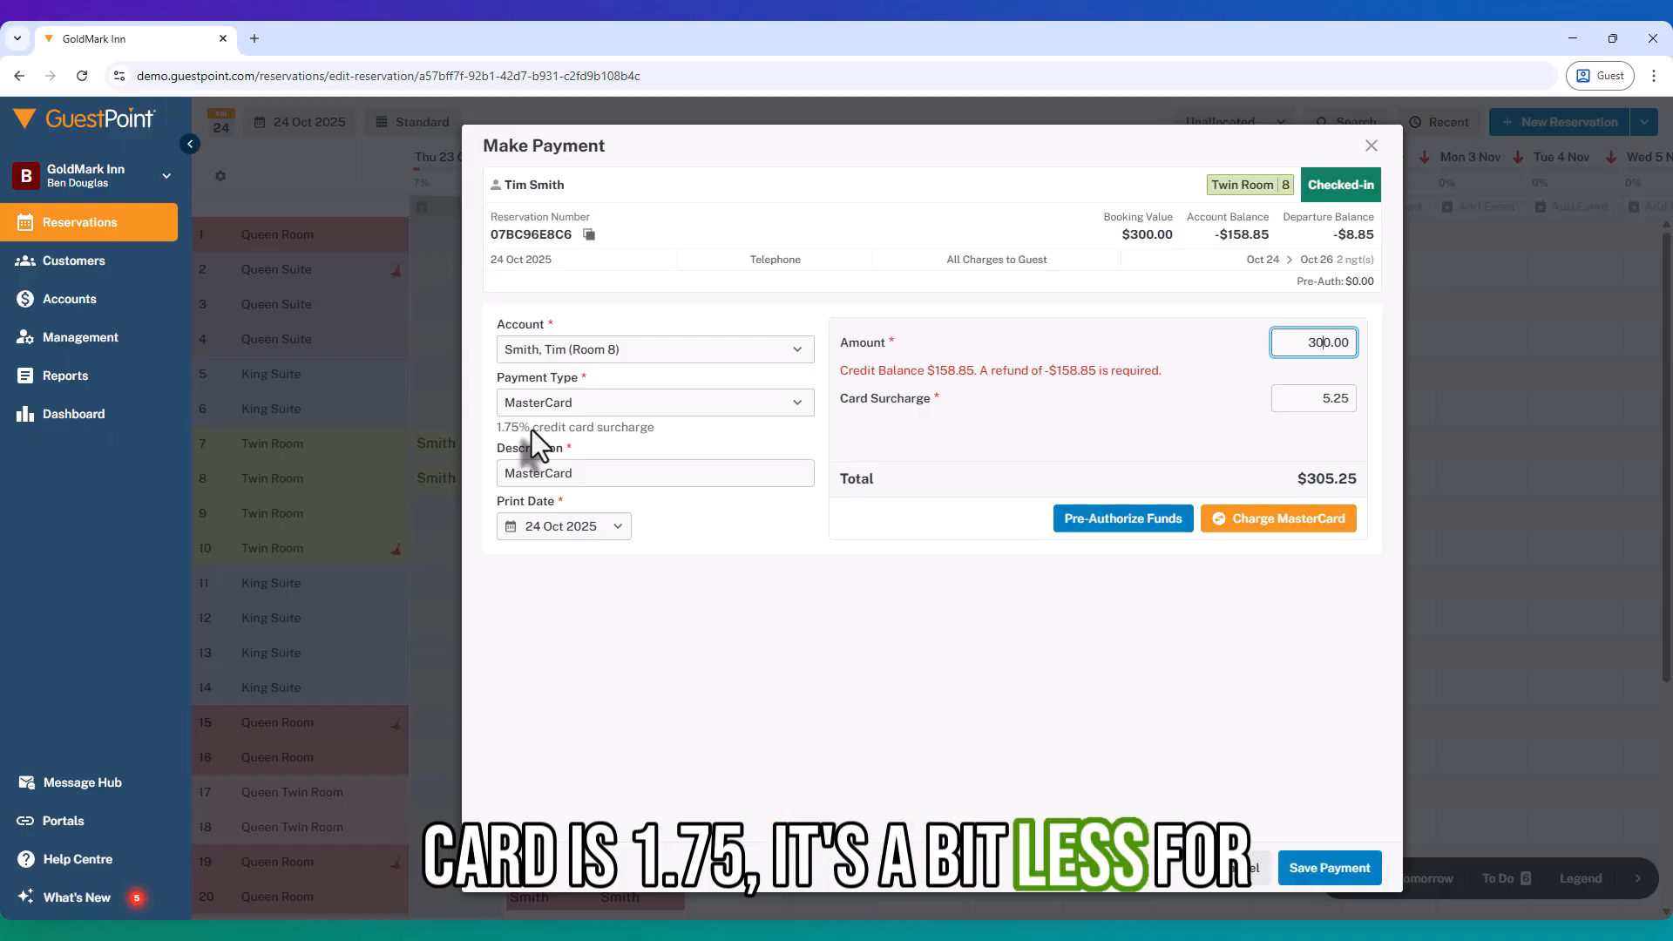
Step: Start charging the $305.25 payment to MasterCard
{"action": "left_click", "coordinate": [1251, 521]}
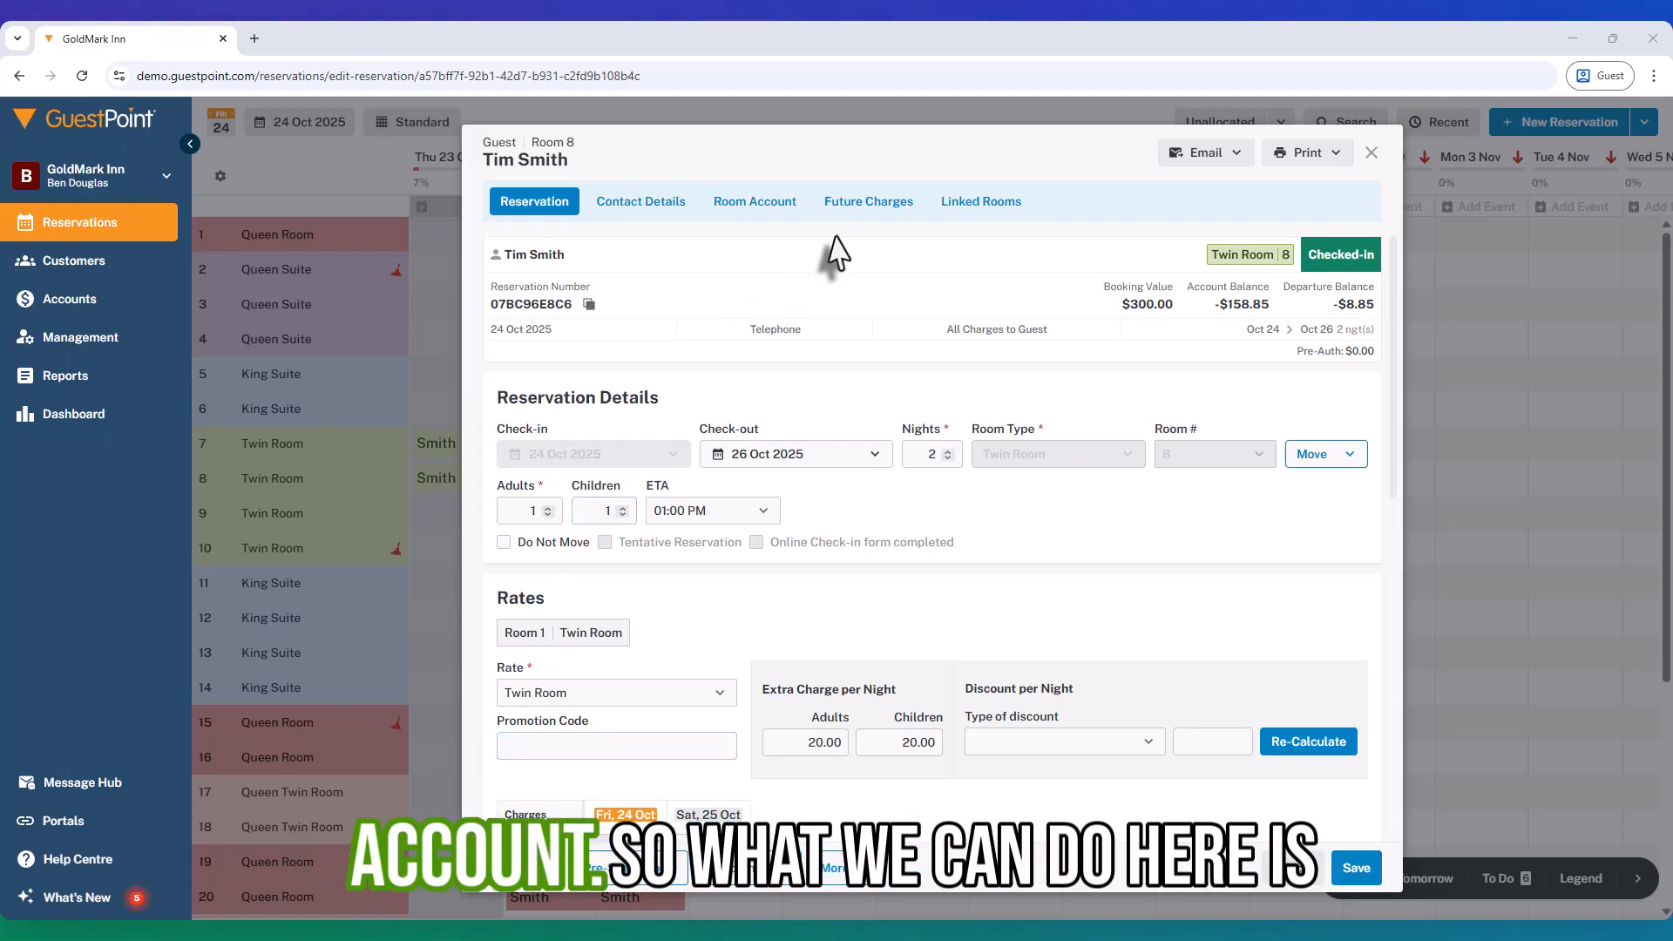
Step: Set the reservation's company name to Meredith Lines in Contact Details and save it
{"action": "left_click", "coordinate": [621, 206]}
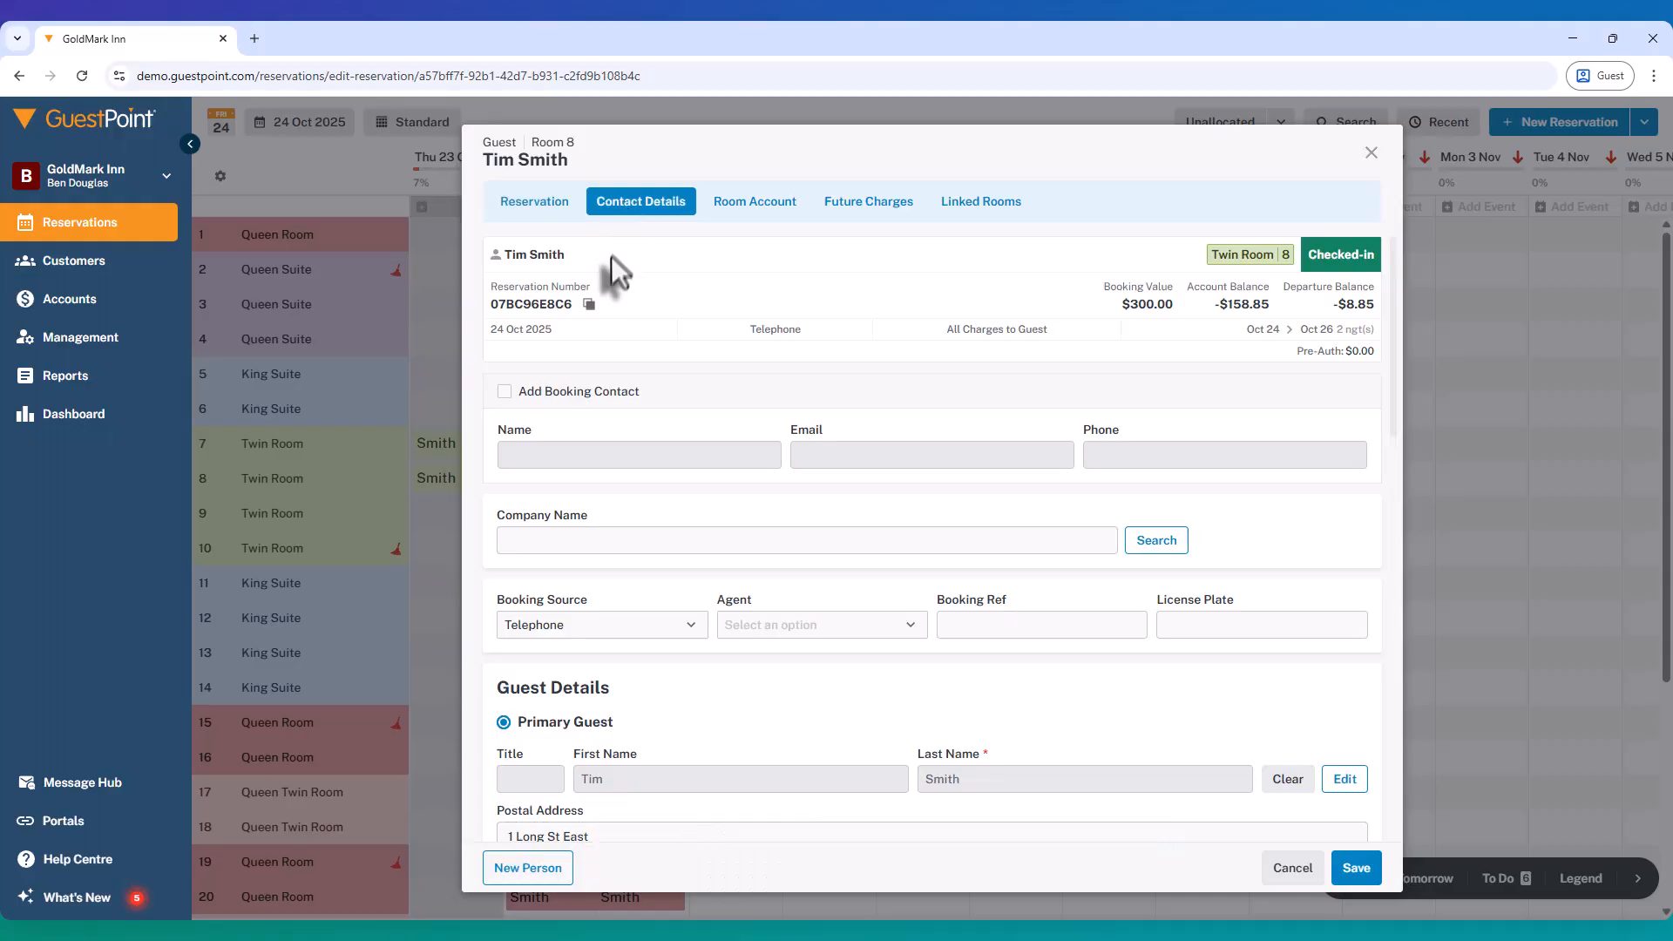
{"action": "left_click", "coordinate": [570, 542]}
{"action": "type", "text": "Mer"}
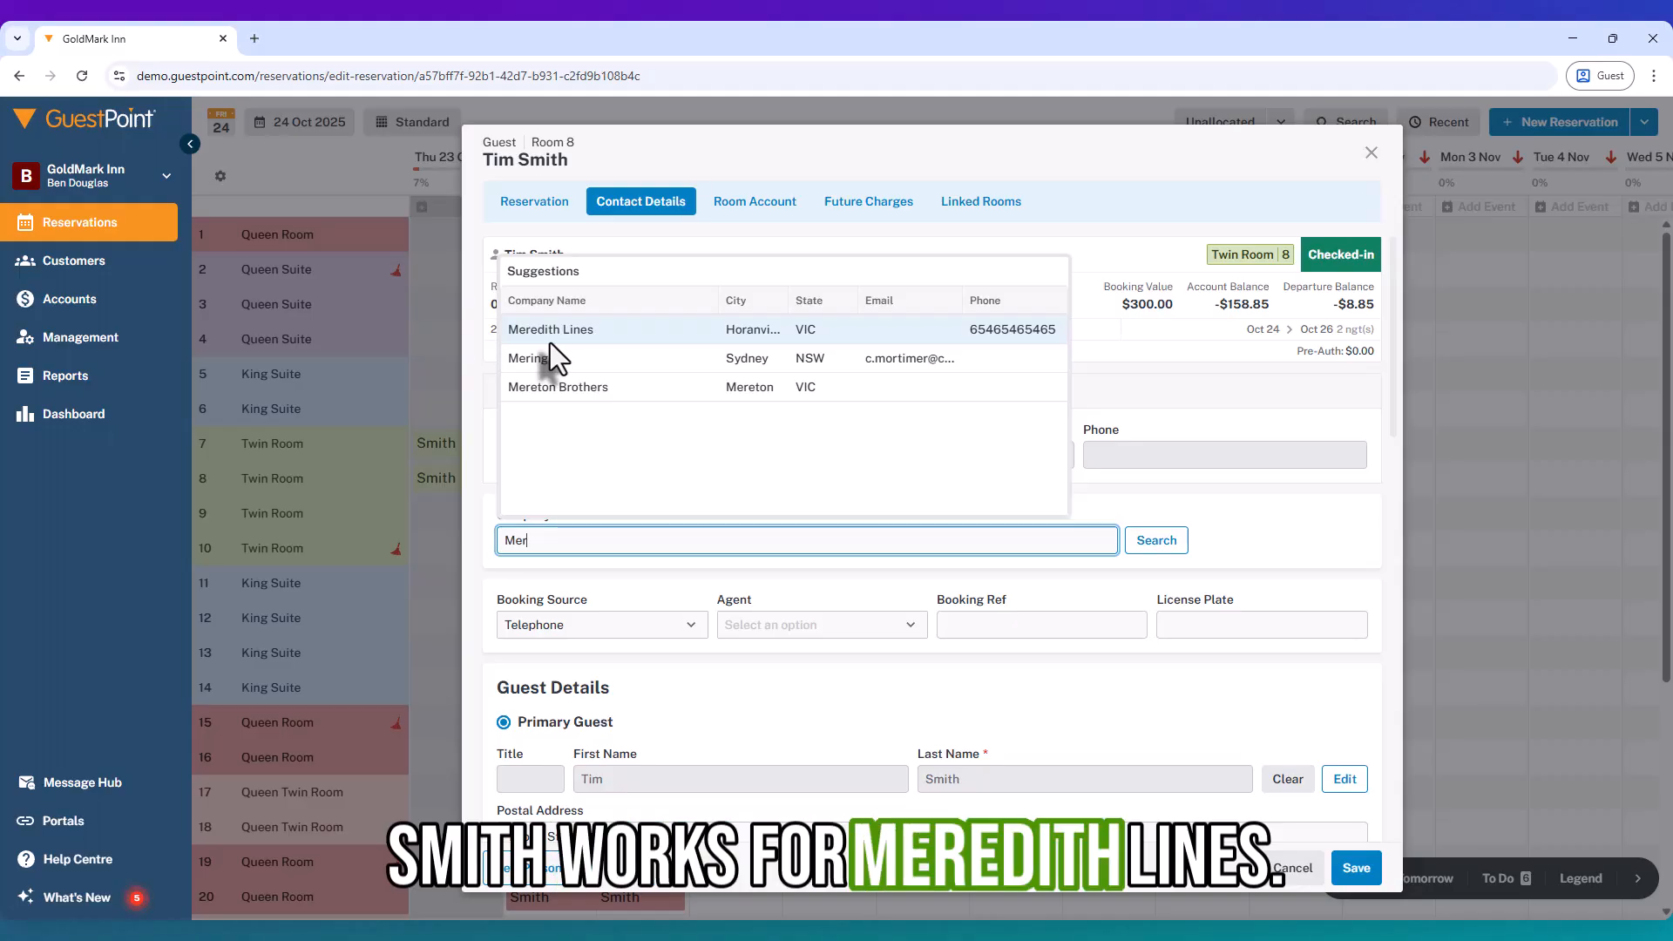
{"action": "left_click", "coordinate": [571, 331]}
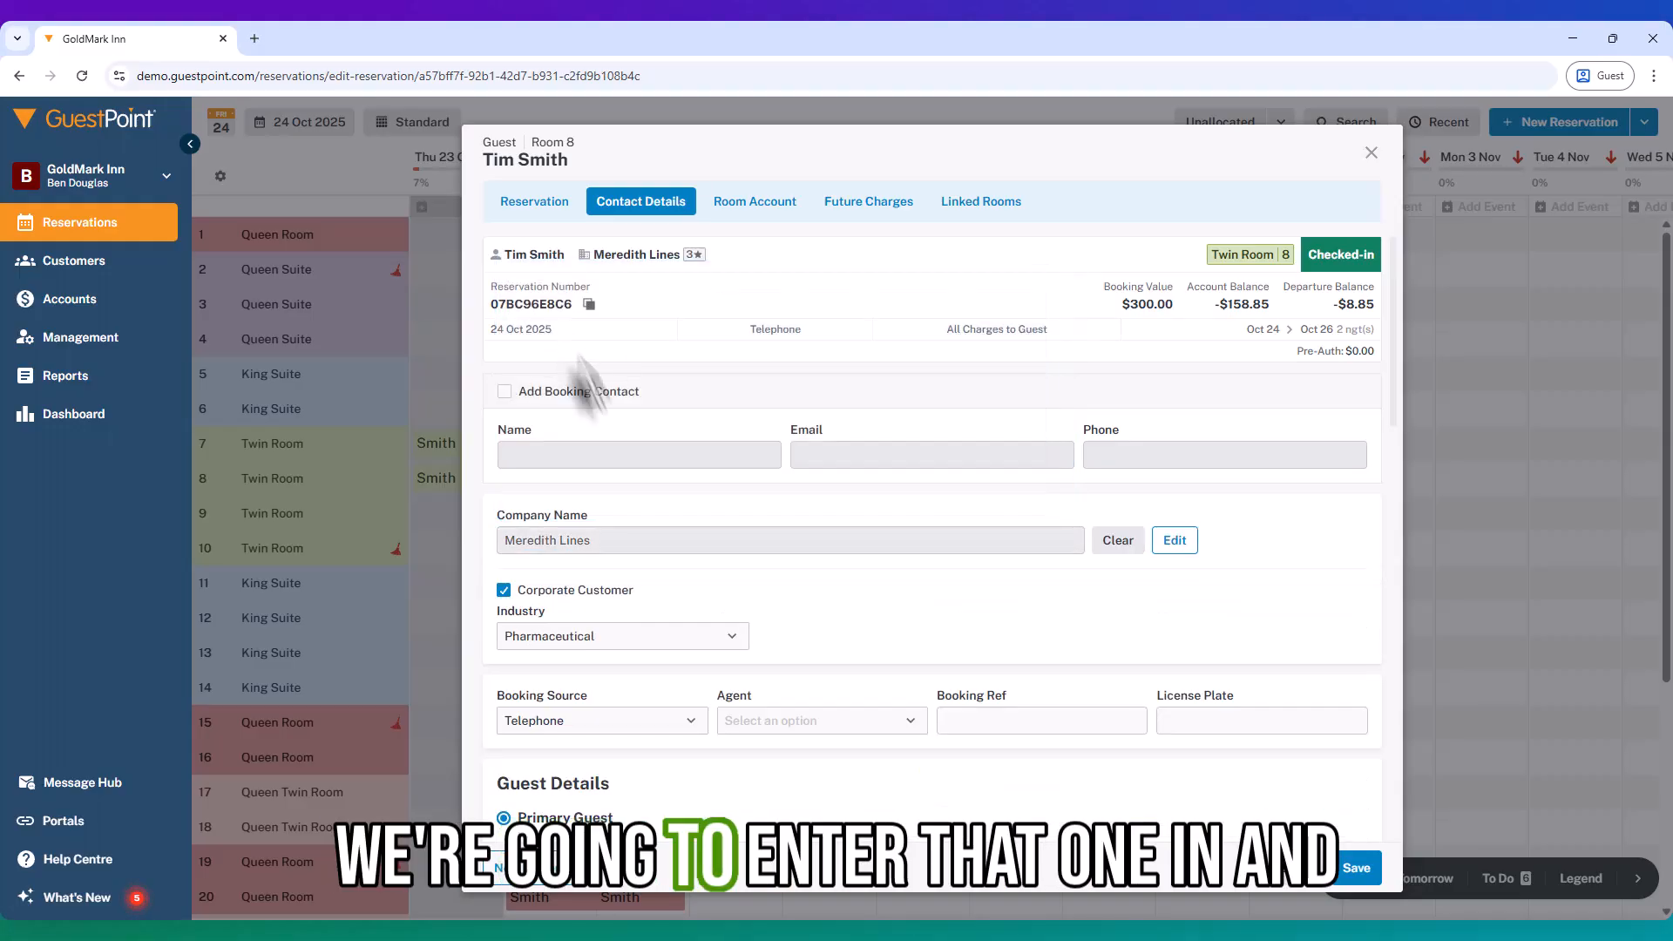
{"action": "scroll", "coordinate": [787, 646], "scroll_direction": "down", "scroll_amount": 1}
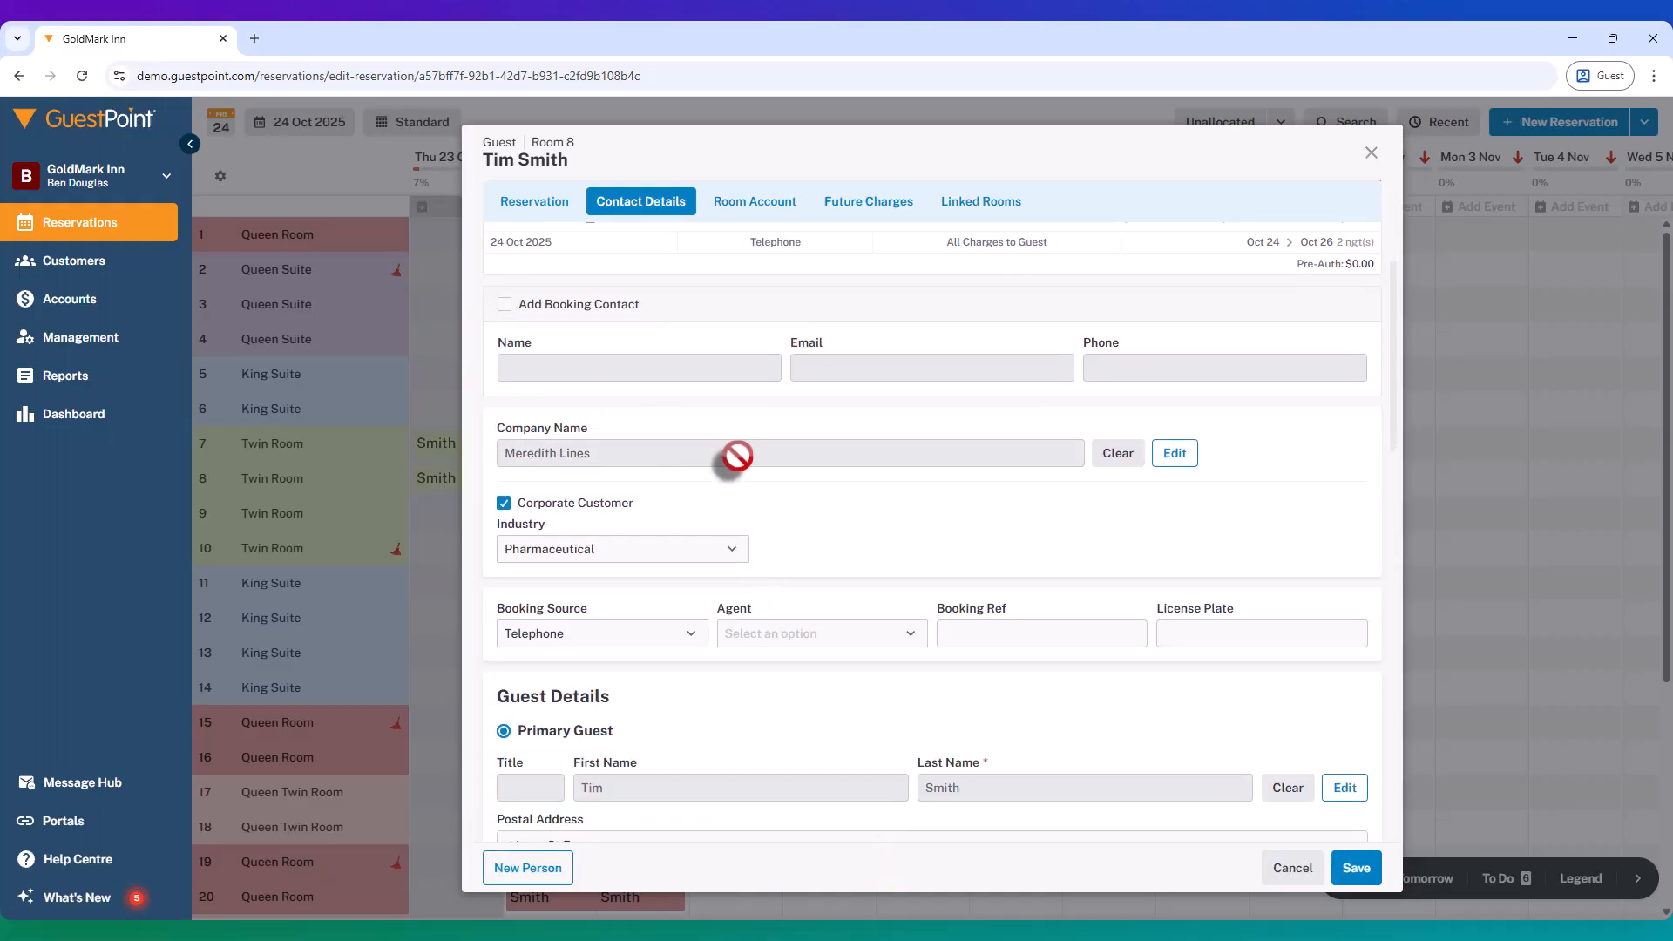
{"action": "left_click", "coordinate": [1353, 878]}
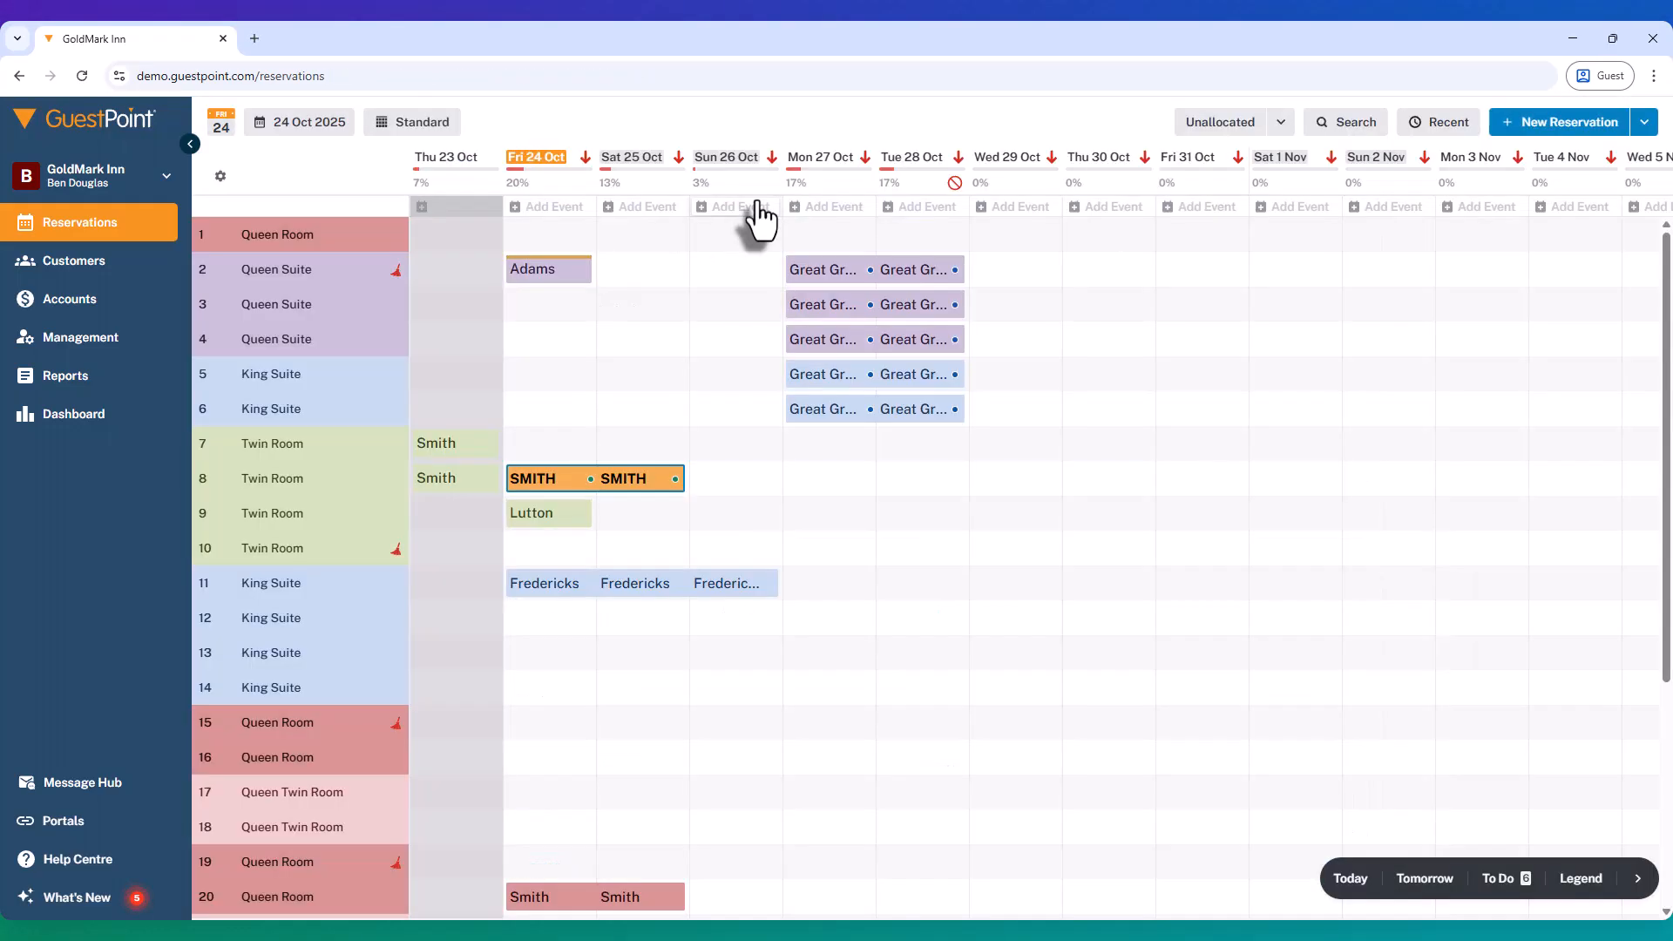
Step: Reopen the room 8 booking's room account, check its accounts, and show the Send To options
{"action": "left_click", "coordinate": [601, 482]}
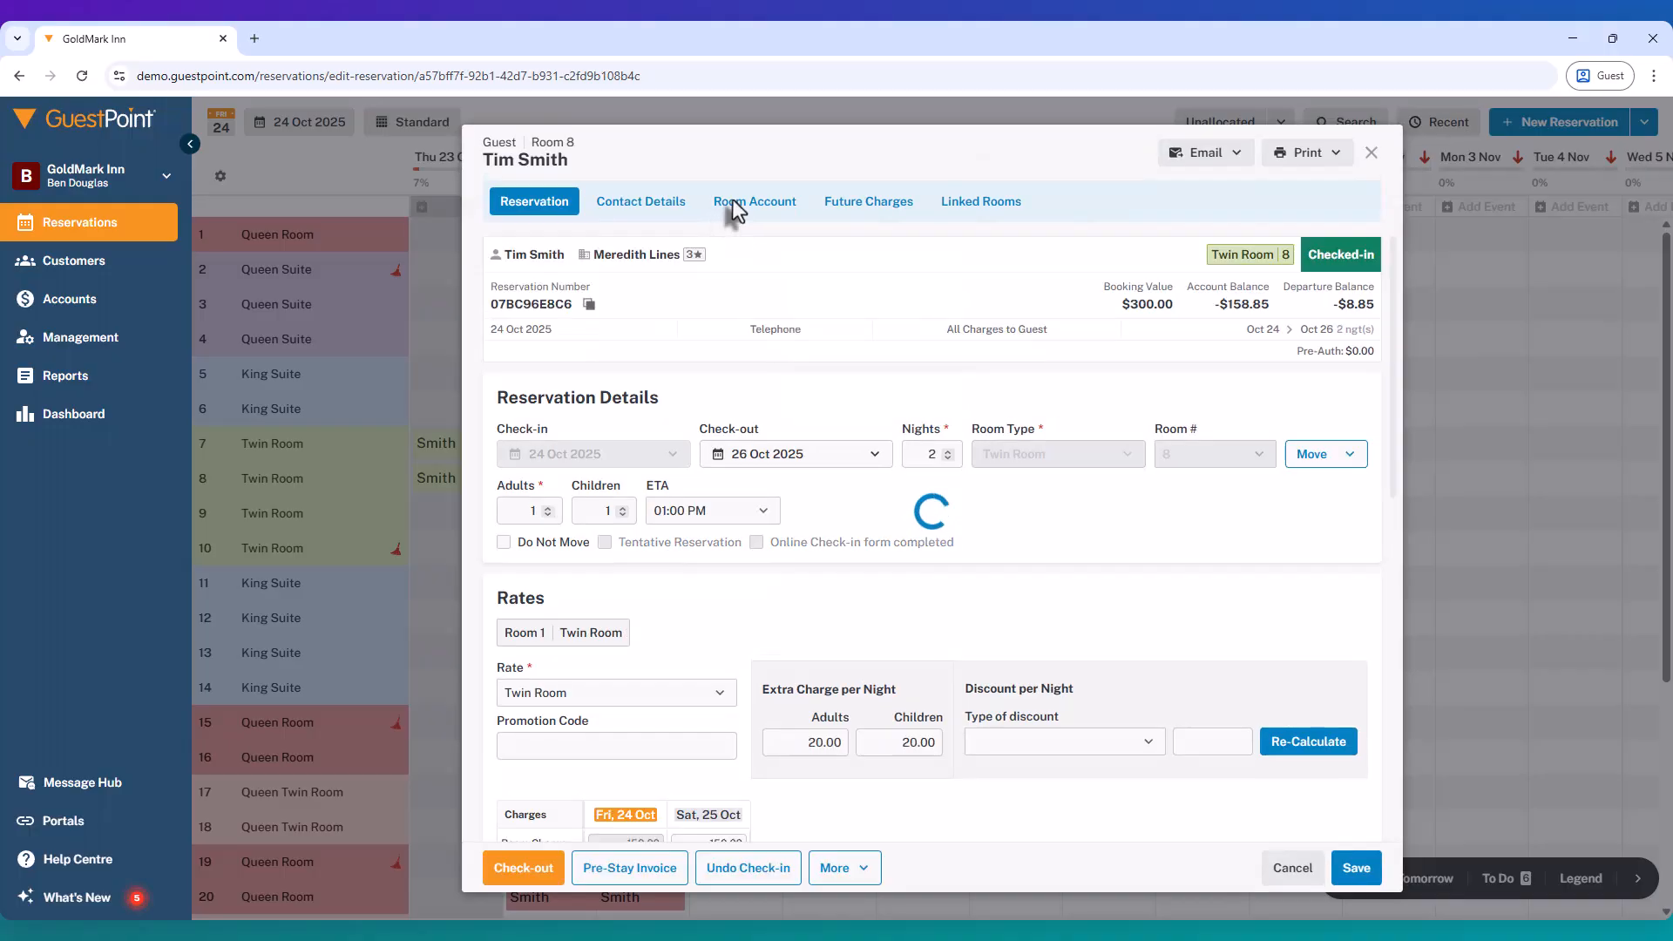
{"action": "left_click", "coordinate": [735, 206]}
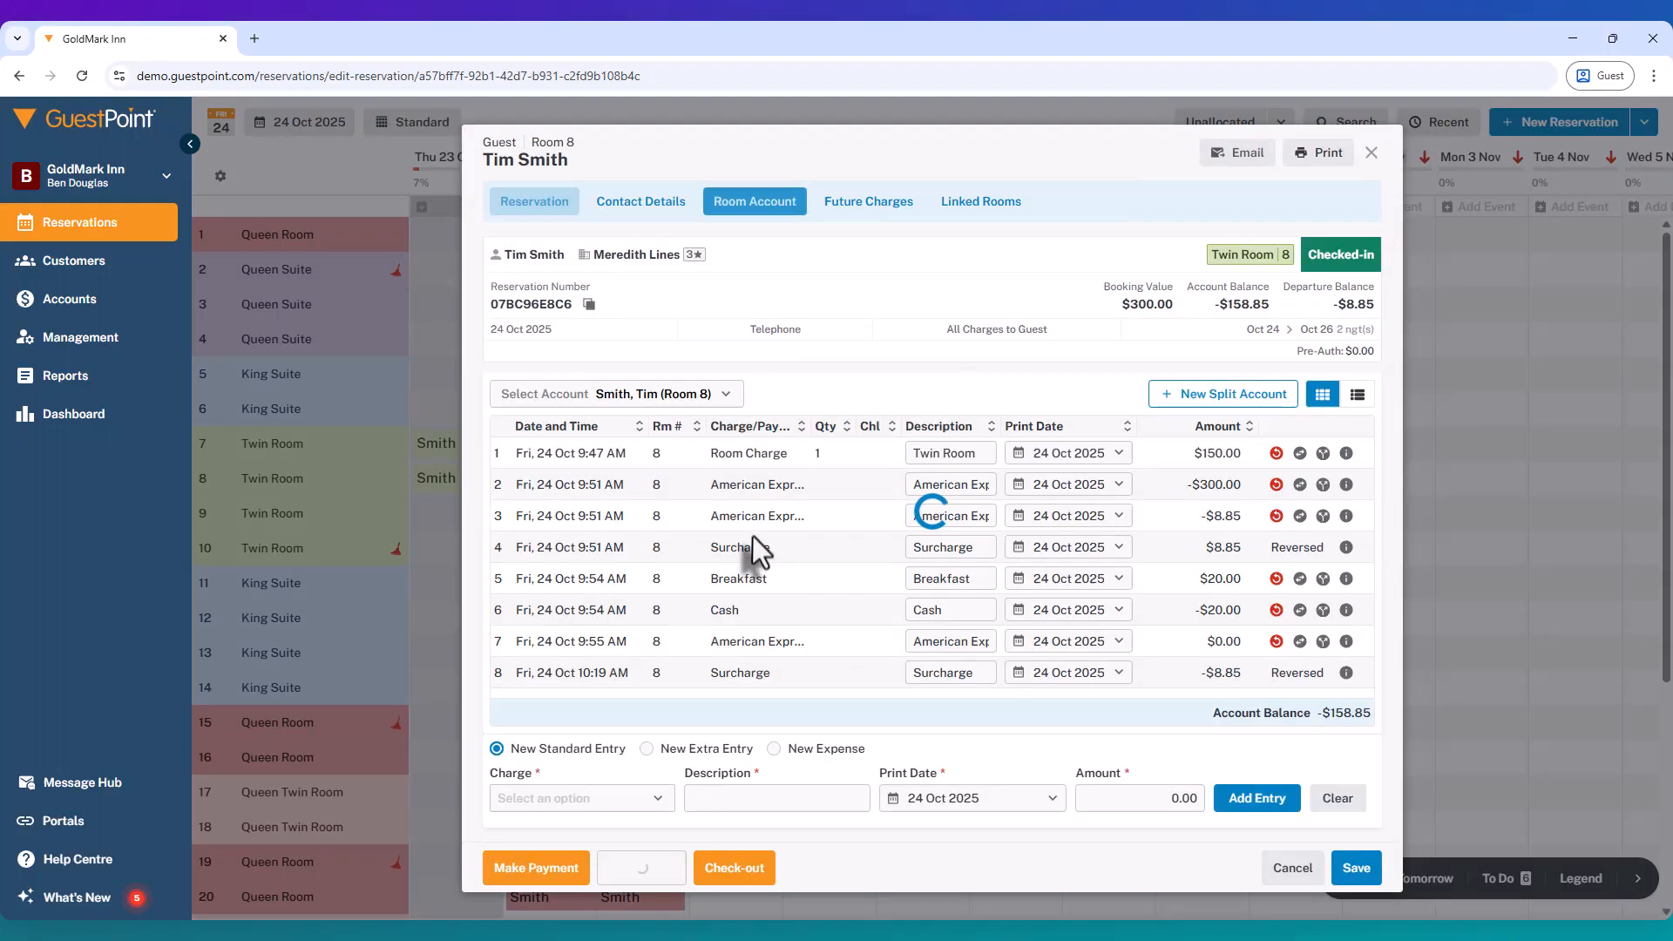
{"action": "left_click", "coordinate": [649, 396]}
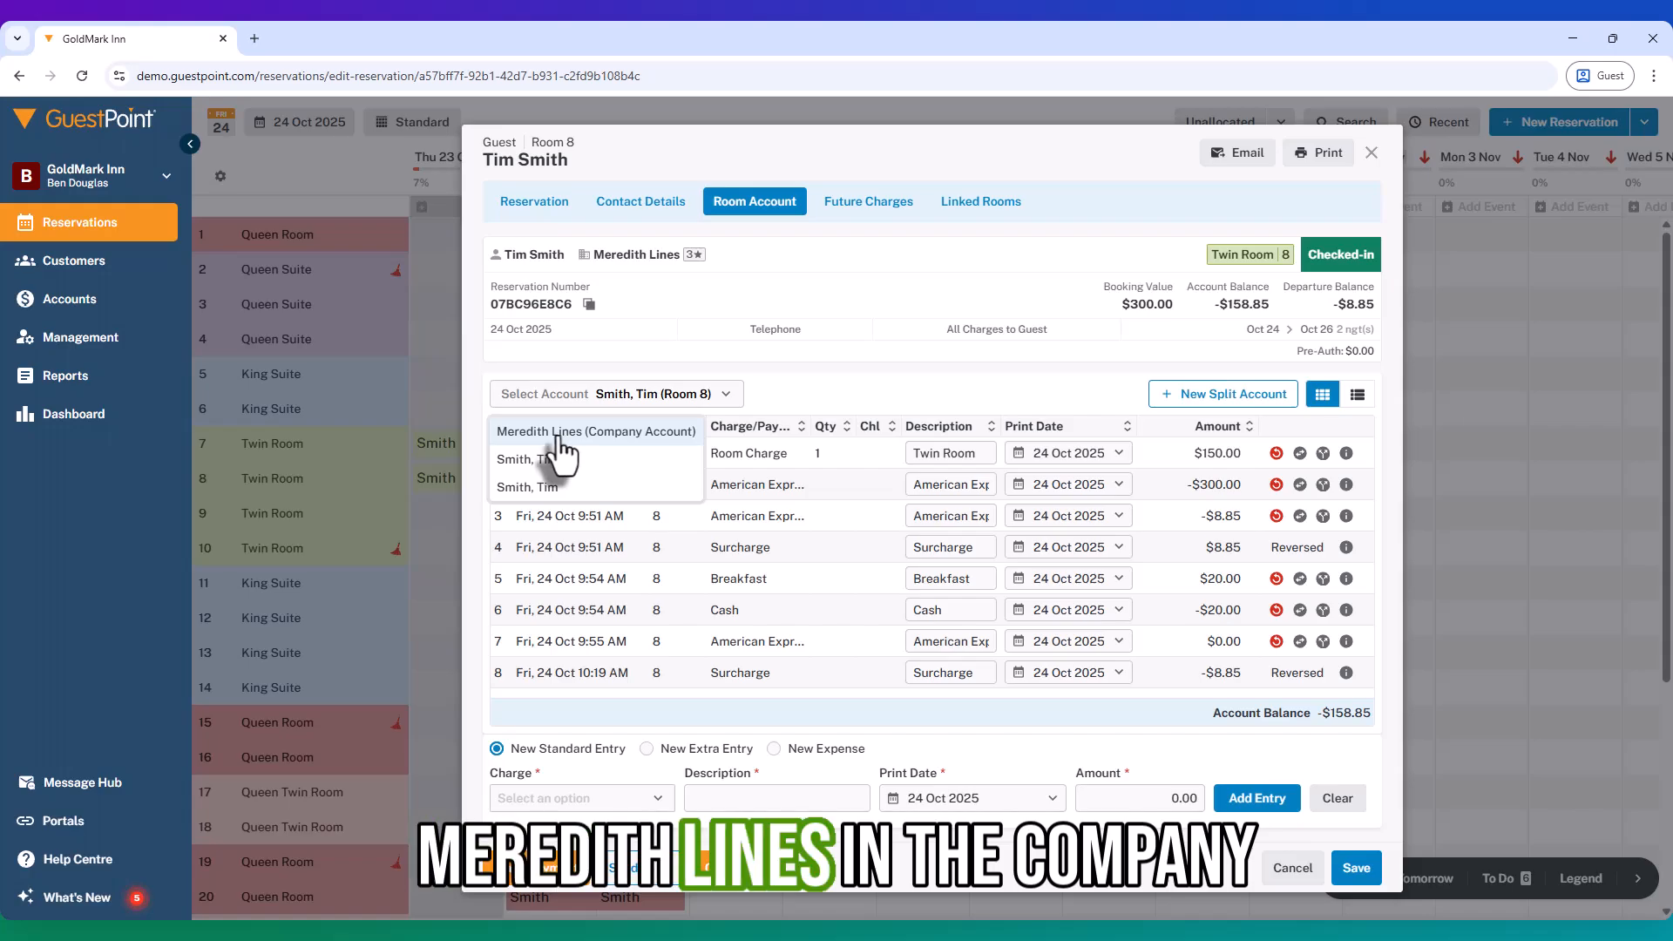
{"action": "left_click", "coordinate": [839, 374]}
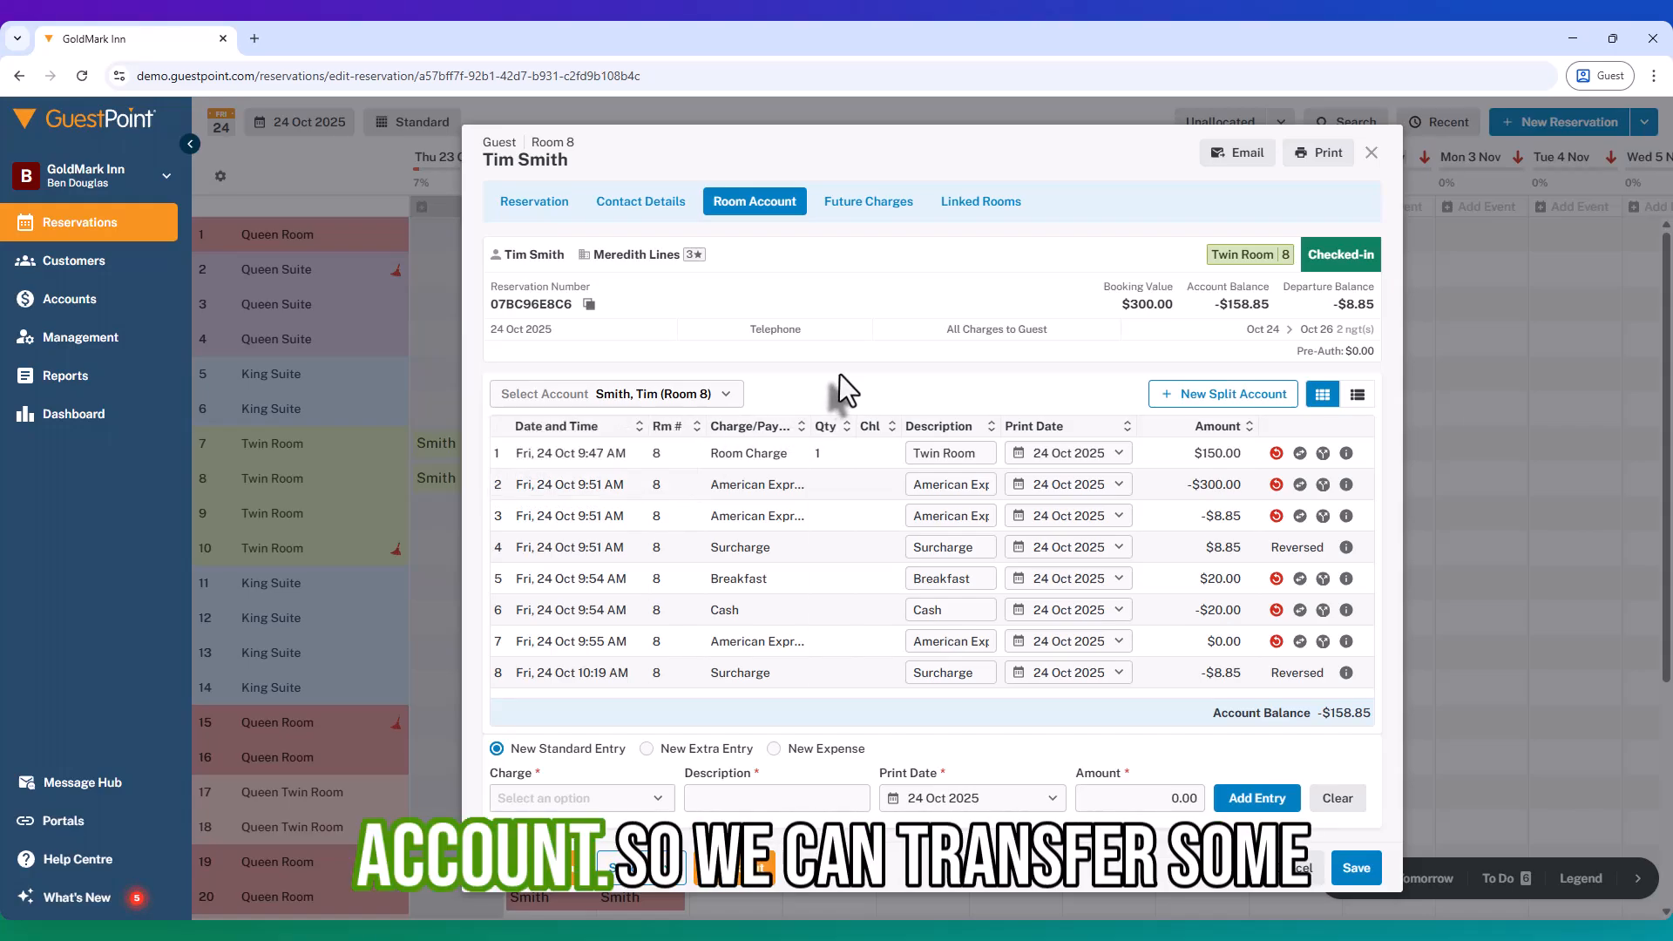
{"action": "left_click", "coordinate": [617, 887]}
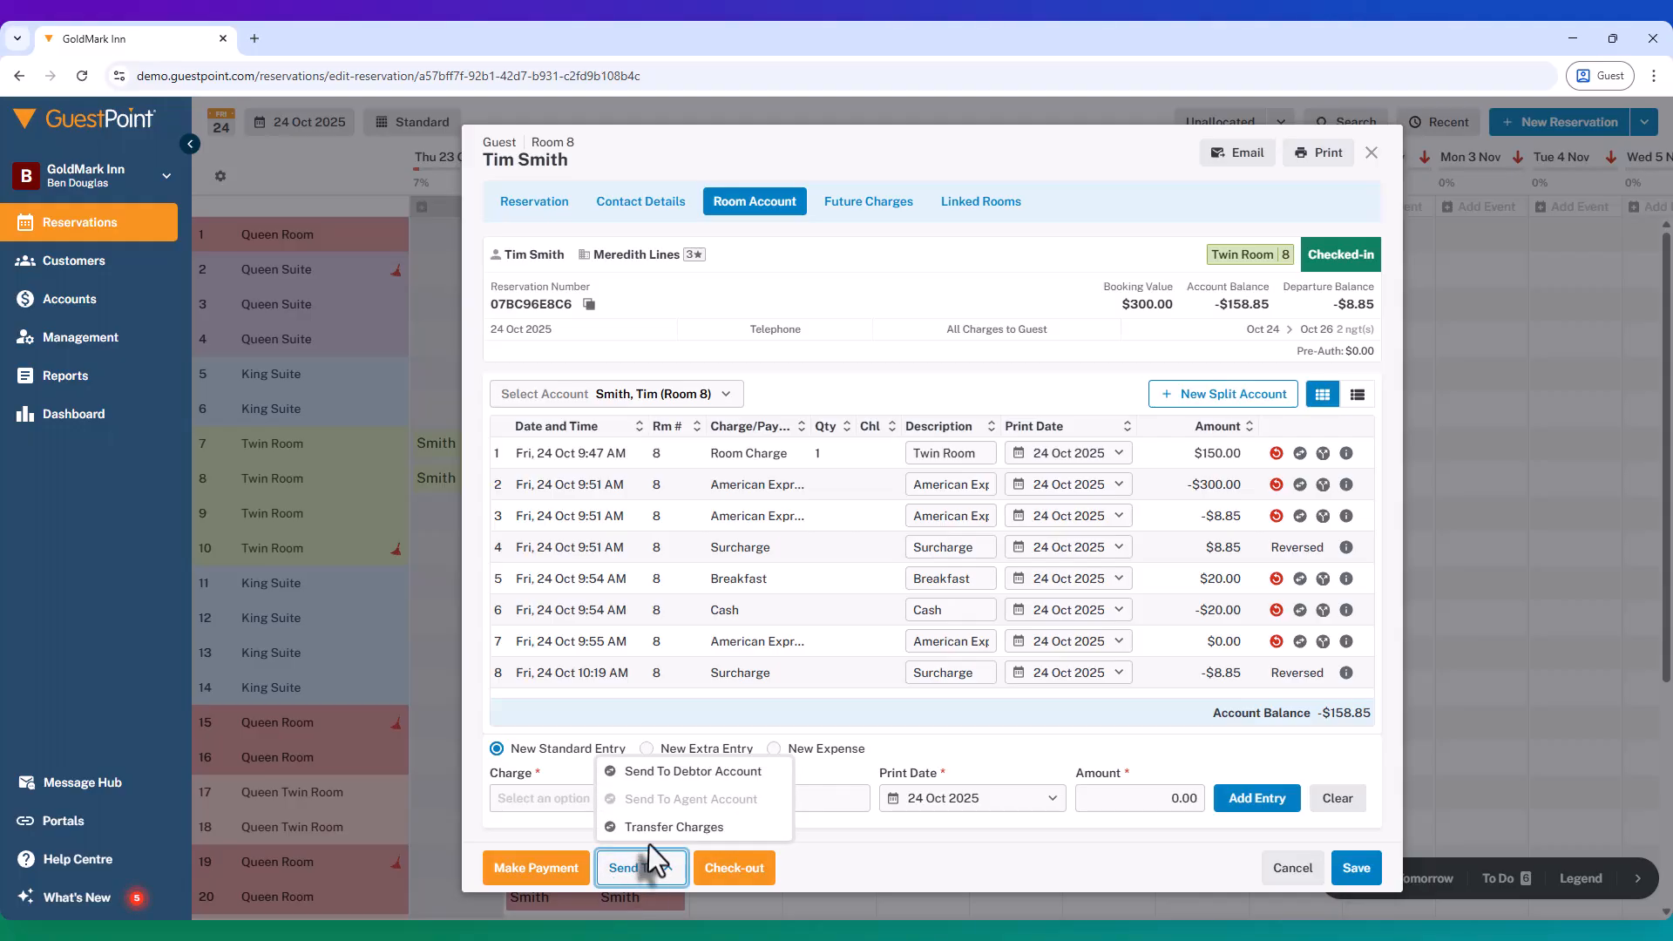
Step: Transfer every charge except Breakfast and Cash to the Meredith Lines company account
{"action": "left_click", "coordinate": [673, 827]}
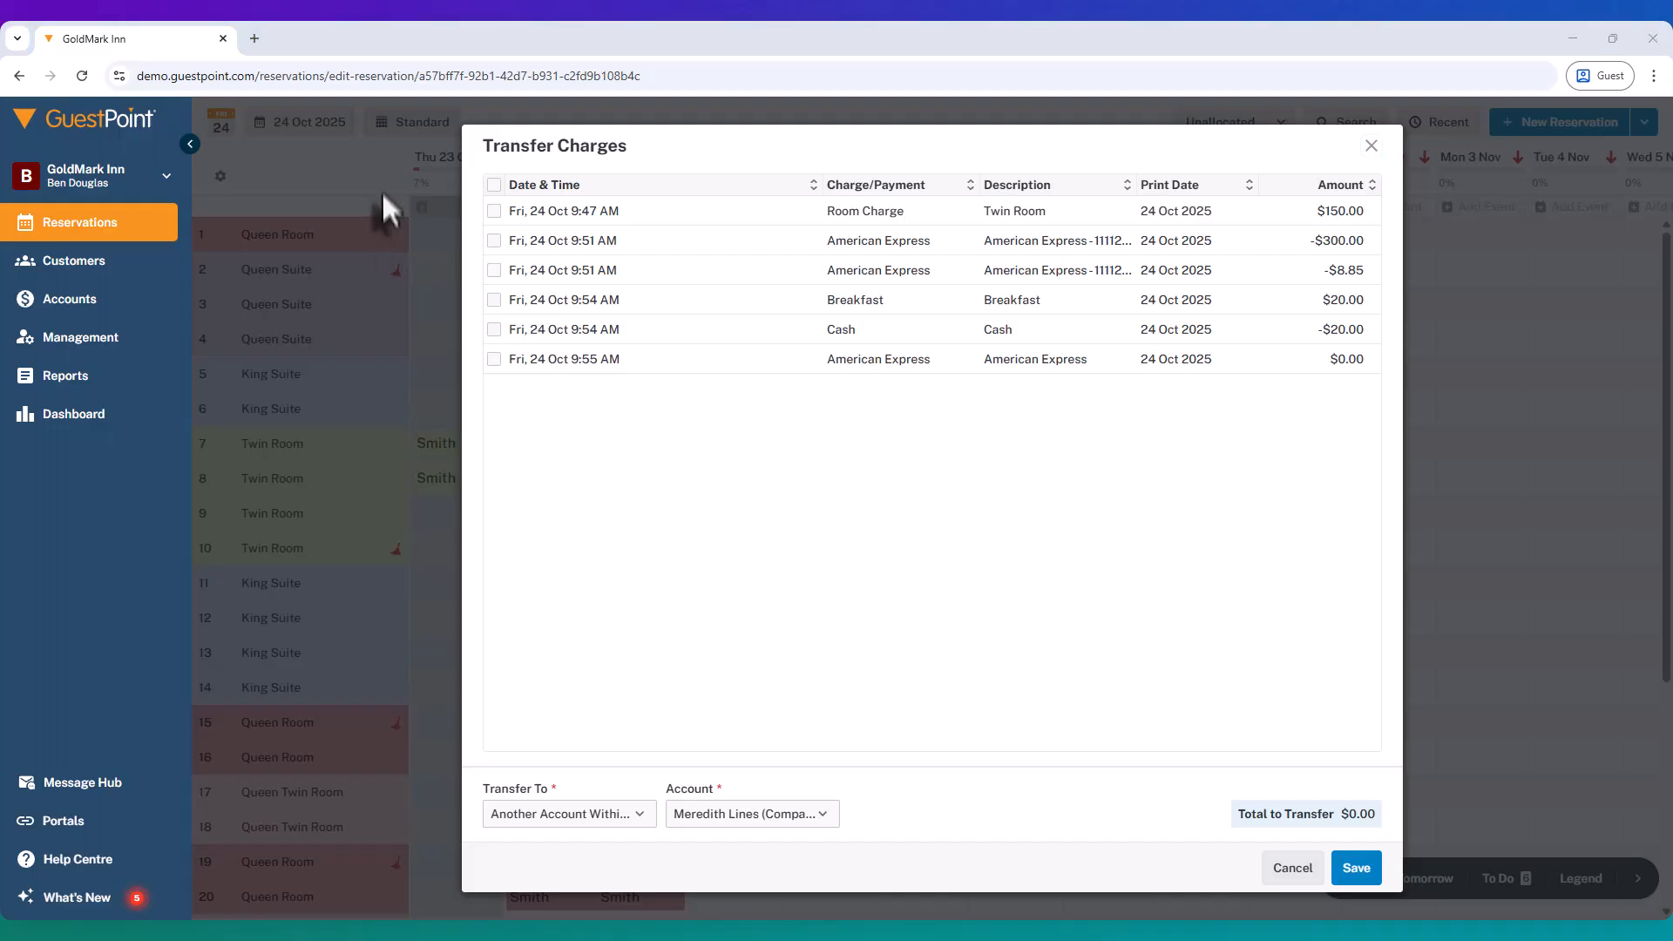
{"action": "left_click", "coordinate": [494, 185]}
{"action": "left_click", "coordinate": [494, 301]}
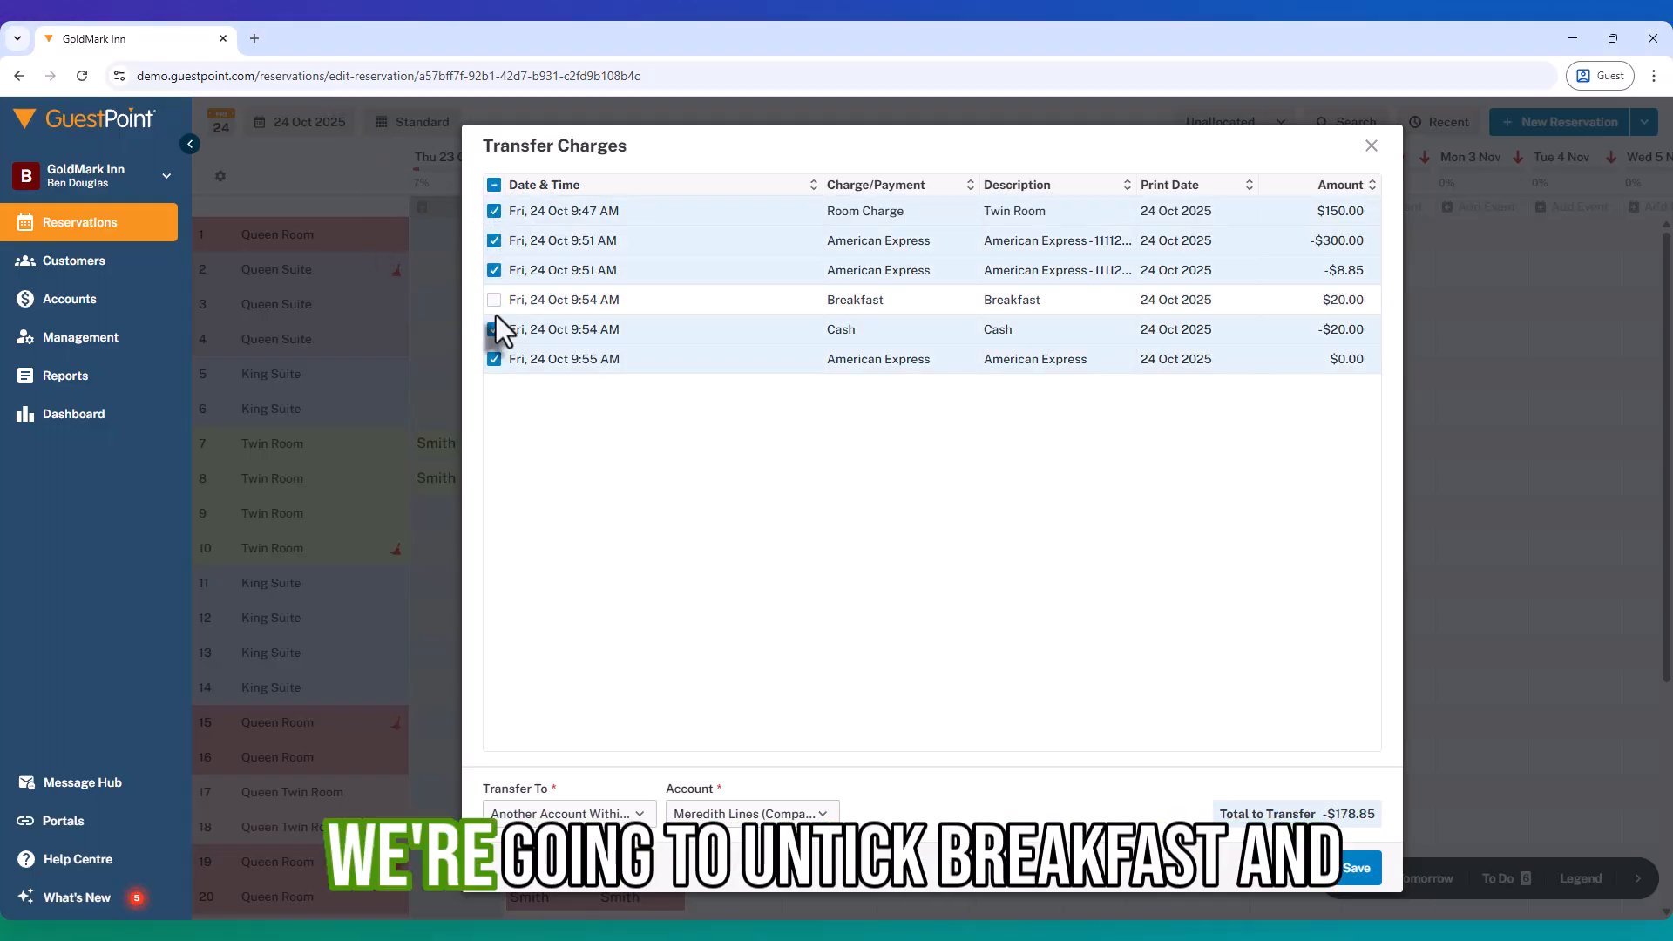
{"action": "left_click", "coordinate": [494, 329]}
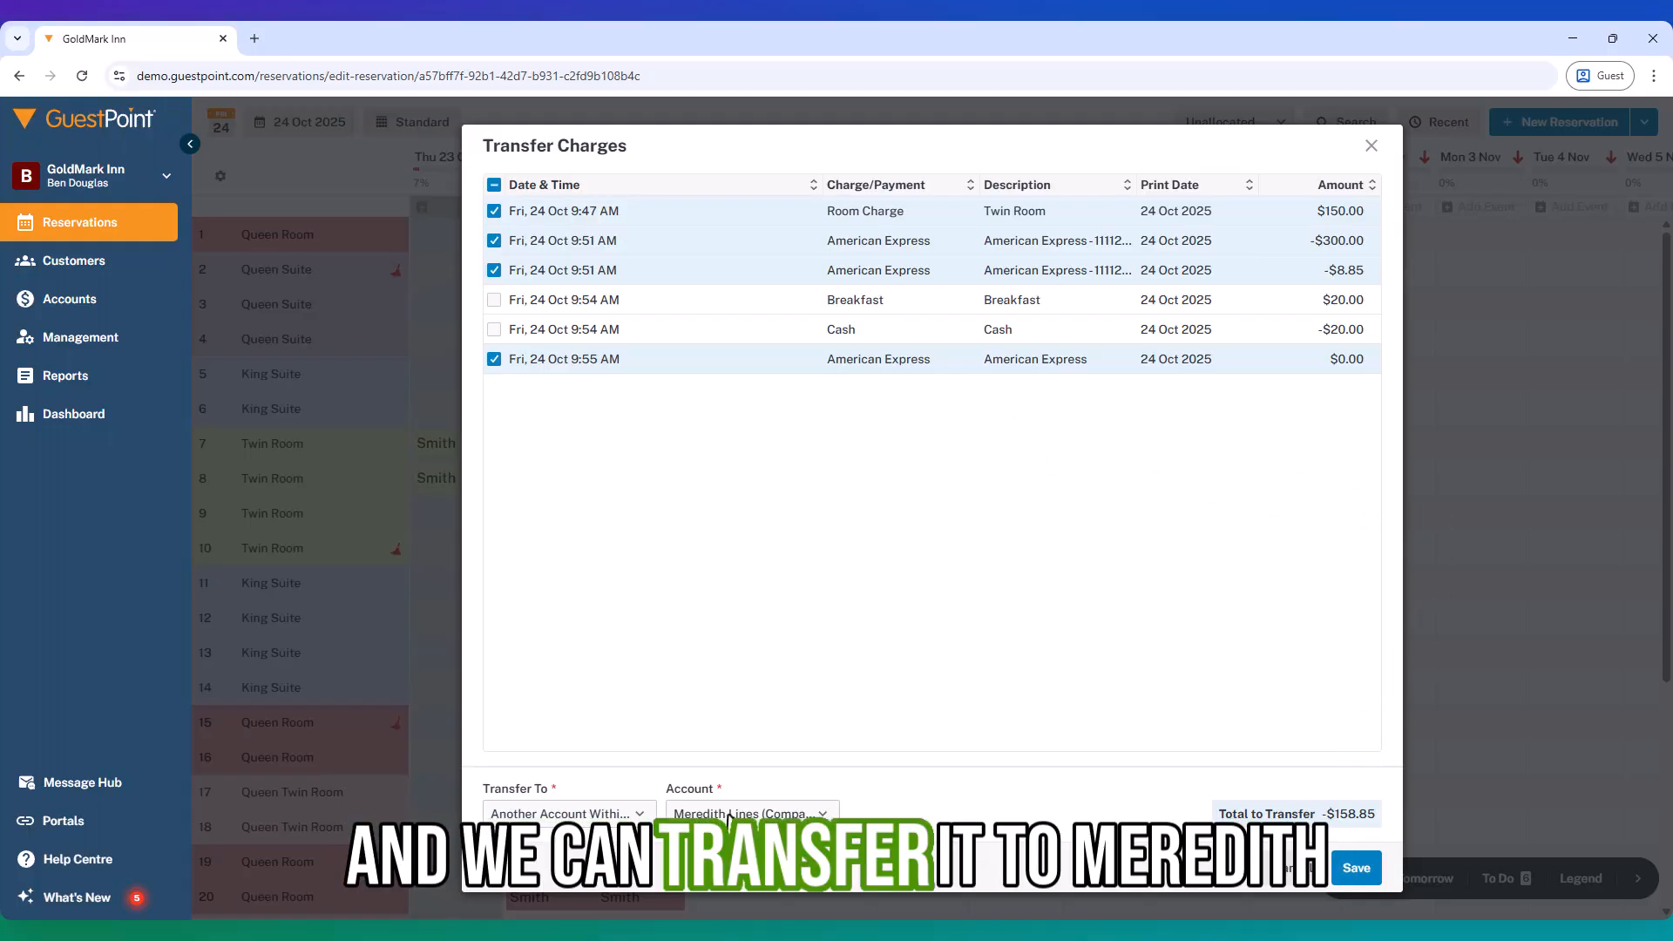
{"action": "left_click", "coordinate": [1357, 875]}
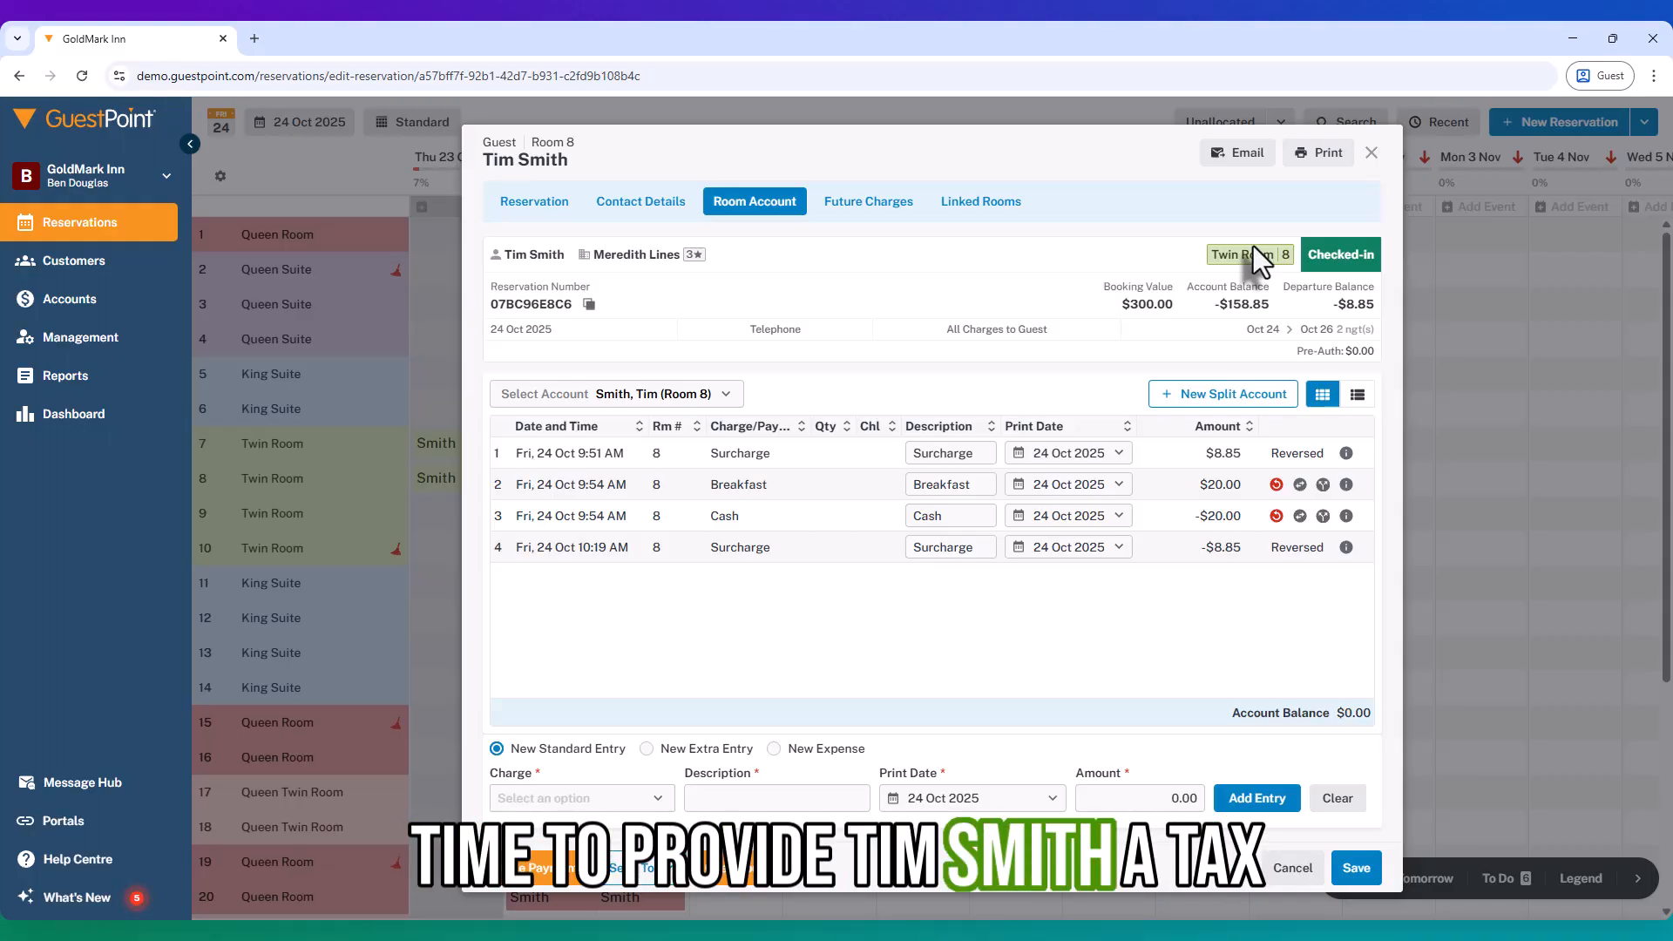
Step: Print the Room 8 tax invoice showing Breakfast $20.00 and Cash -$20.00, balance $0.00
{"action": "left_click", "coordinate": [1327, 156]}
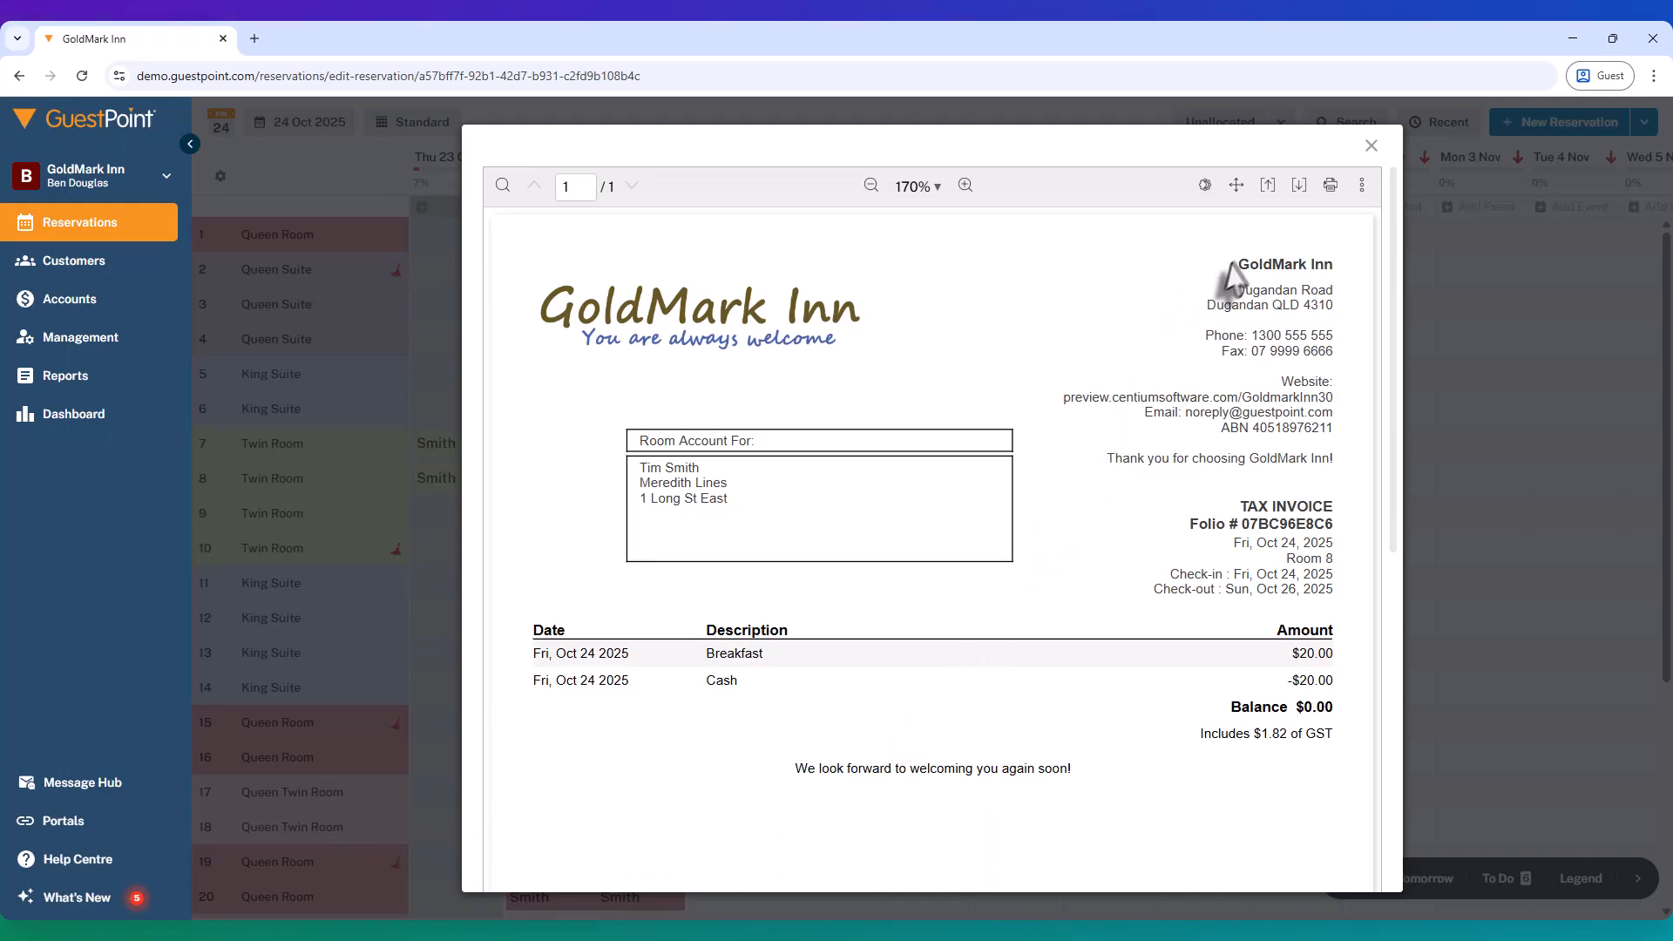
{"action": "left_click", "coordinate": [1372, 147]}
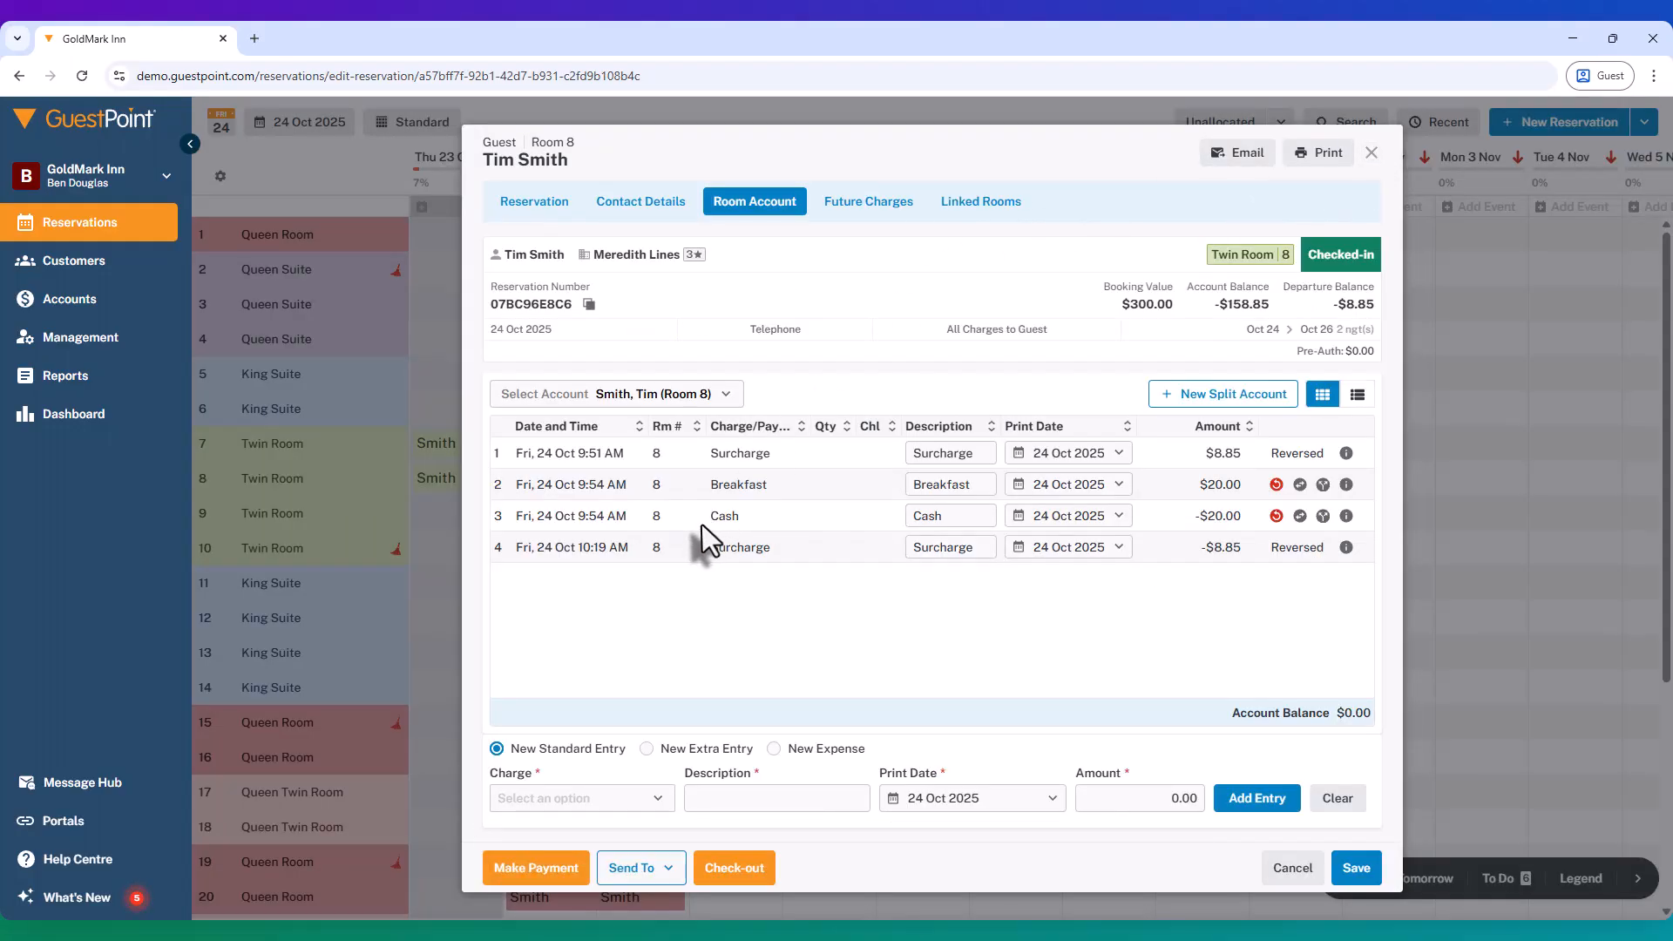
{"action": "left_click", "coordinate": [624, 399]}
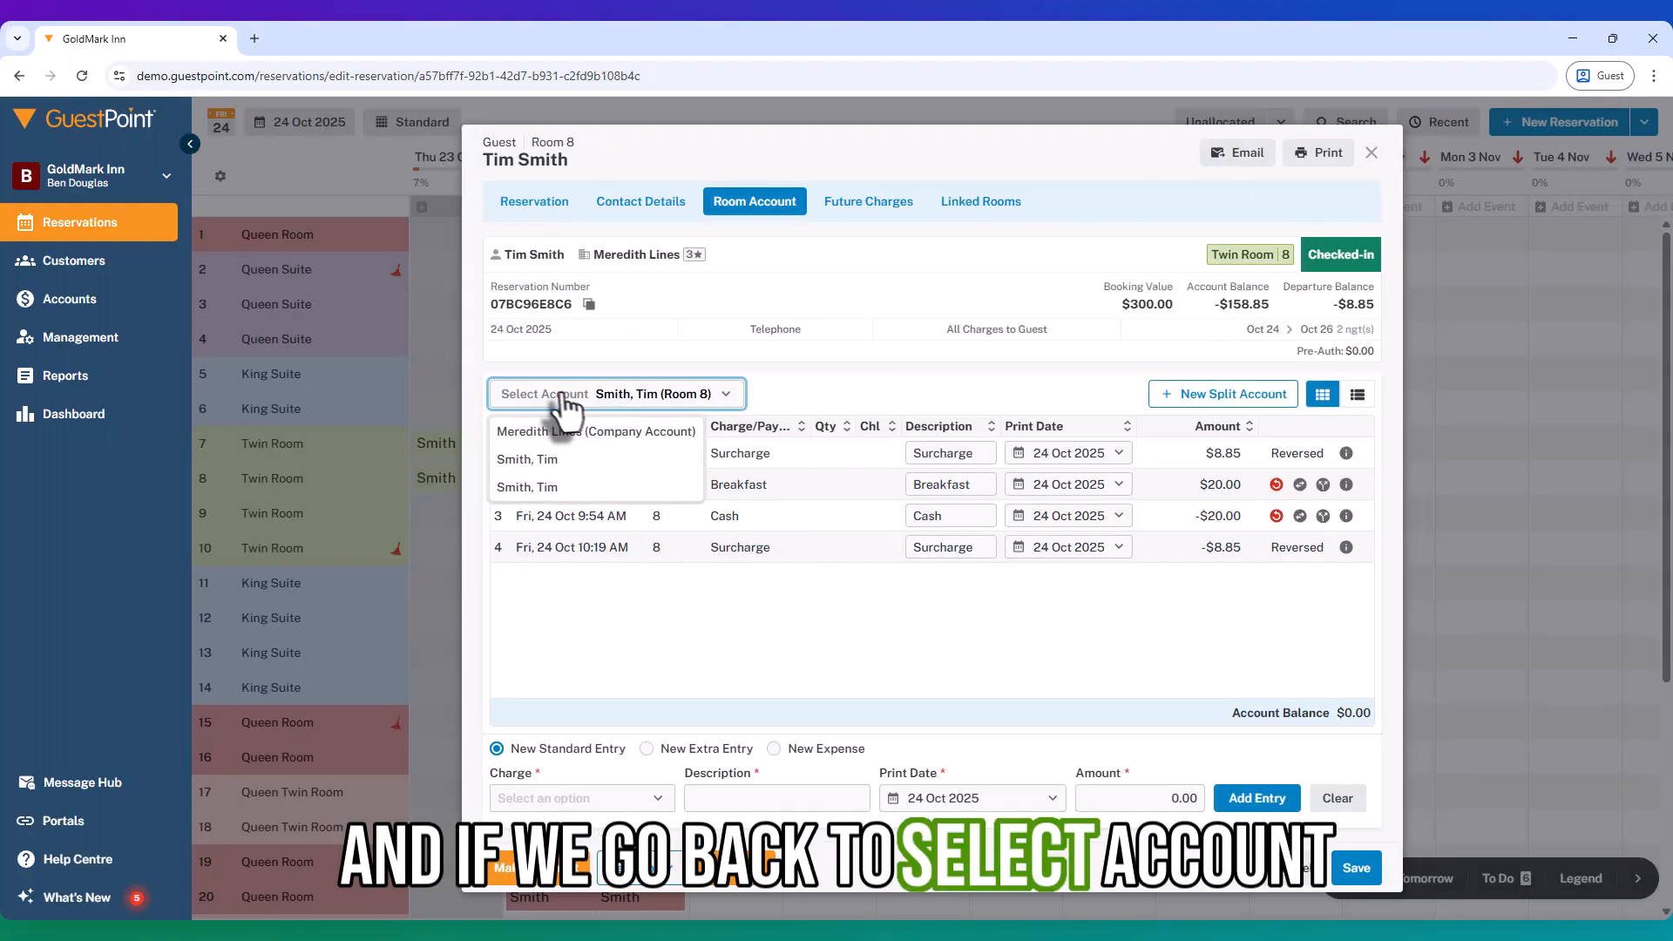
{"action": "left_click", "coordinate": [542, 433]}
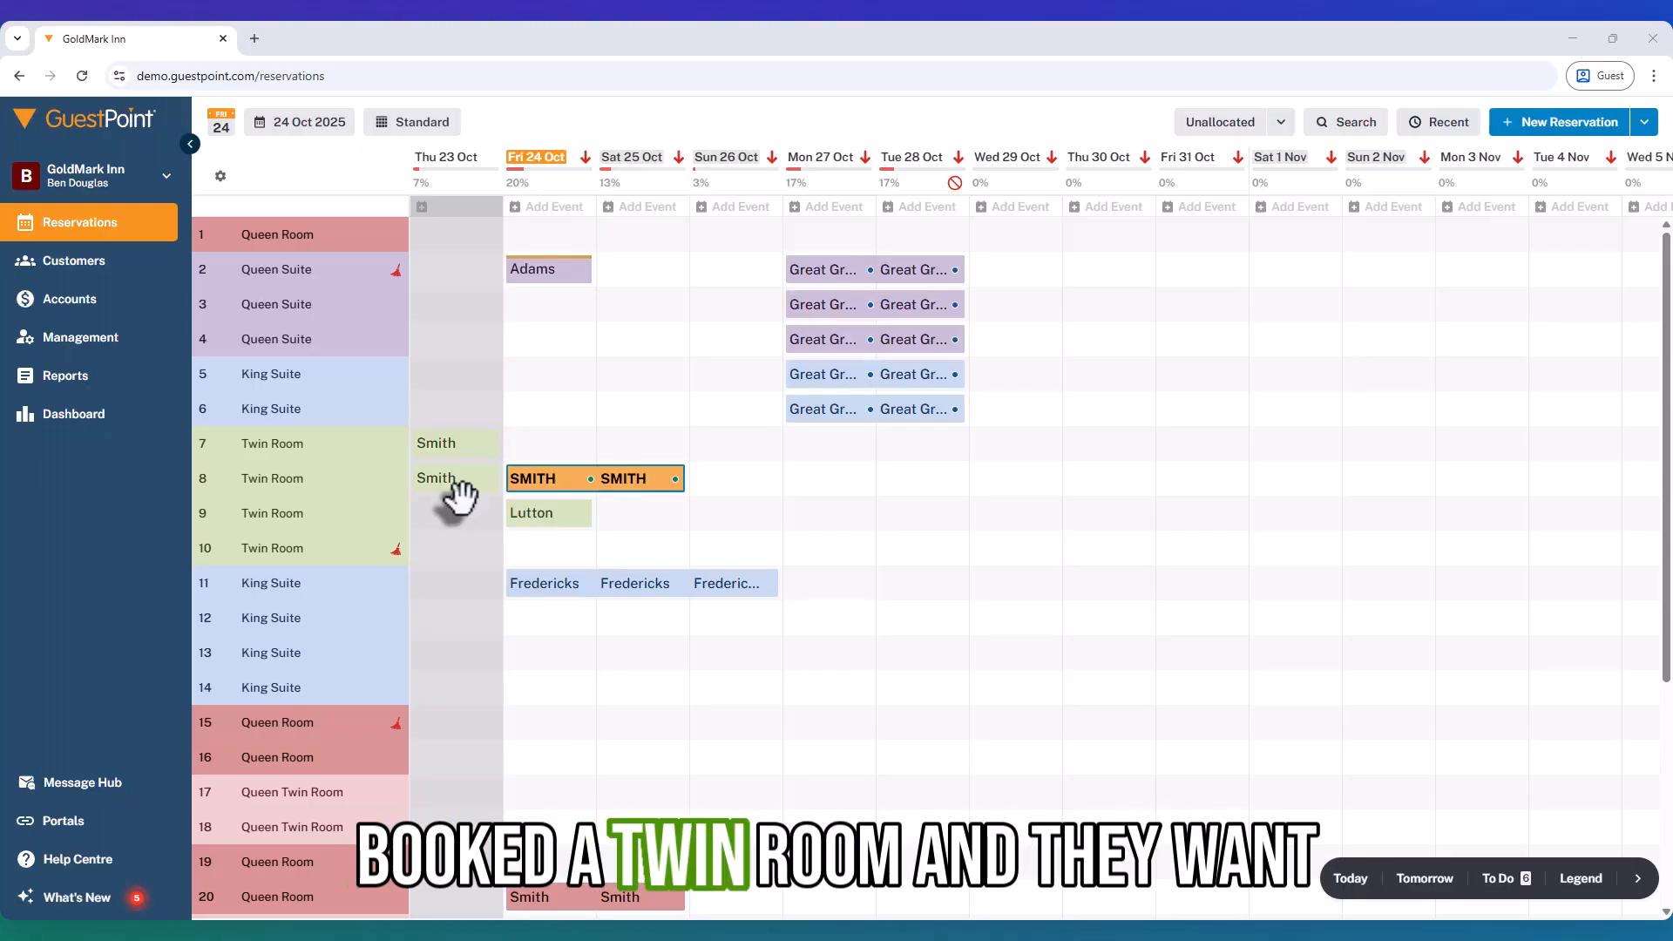
Step: Book Twin Room 7 for 24–25 Oct 2025 for the returning guest at $150.00
{"action": "mouse_move", "coordinate": [514, 488]}
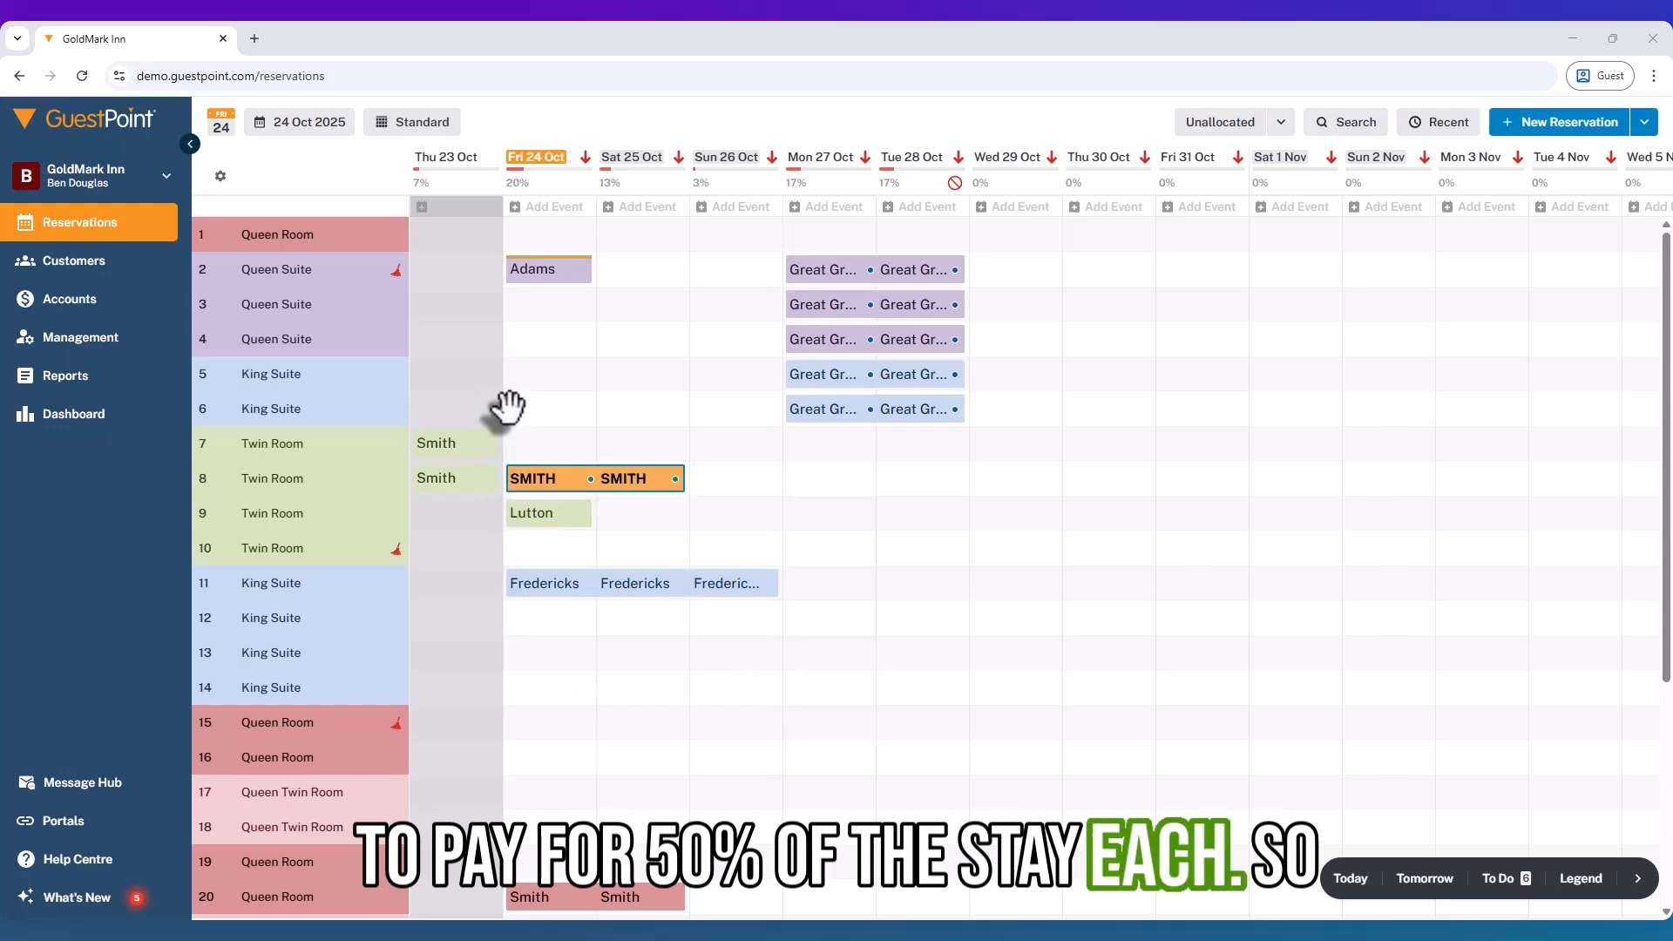
{"action": "left_click", "coordinate": [534, 442]}
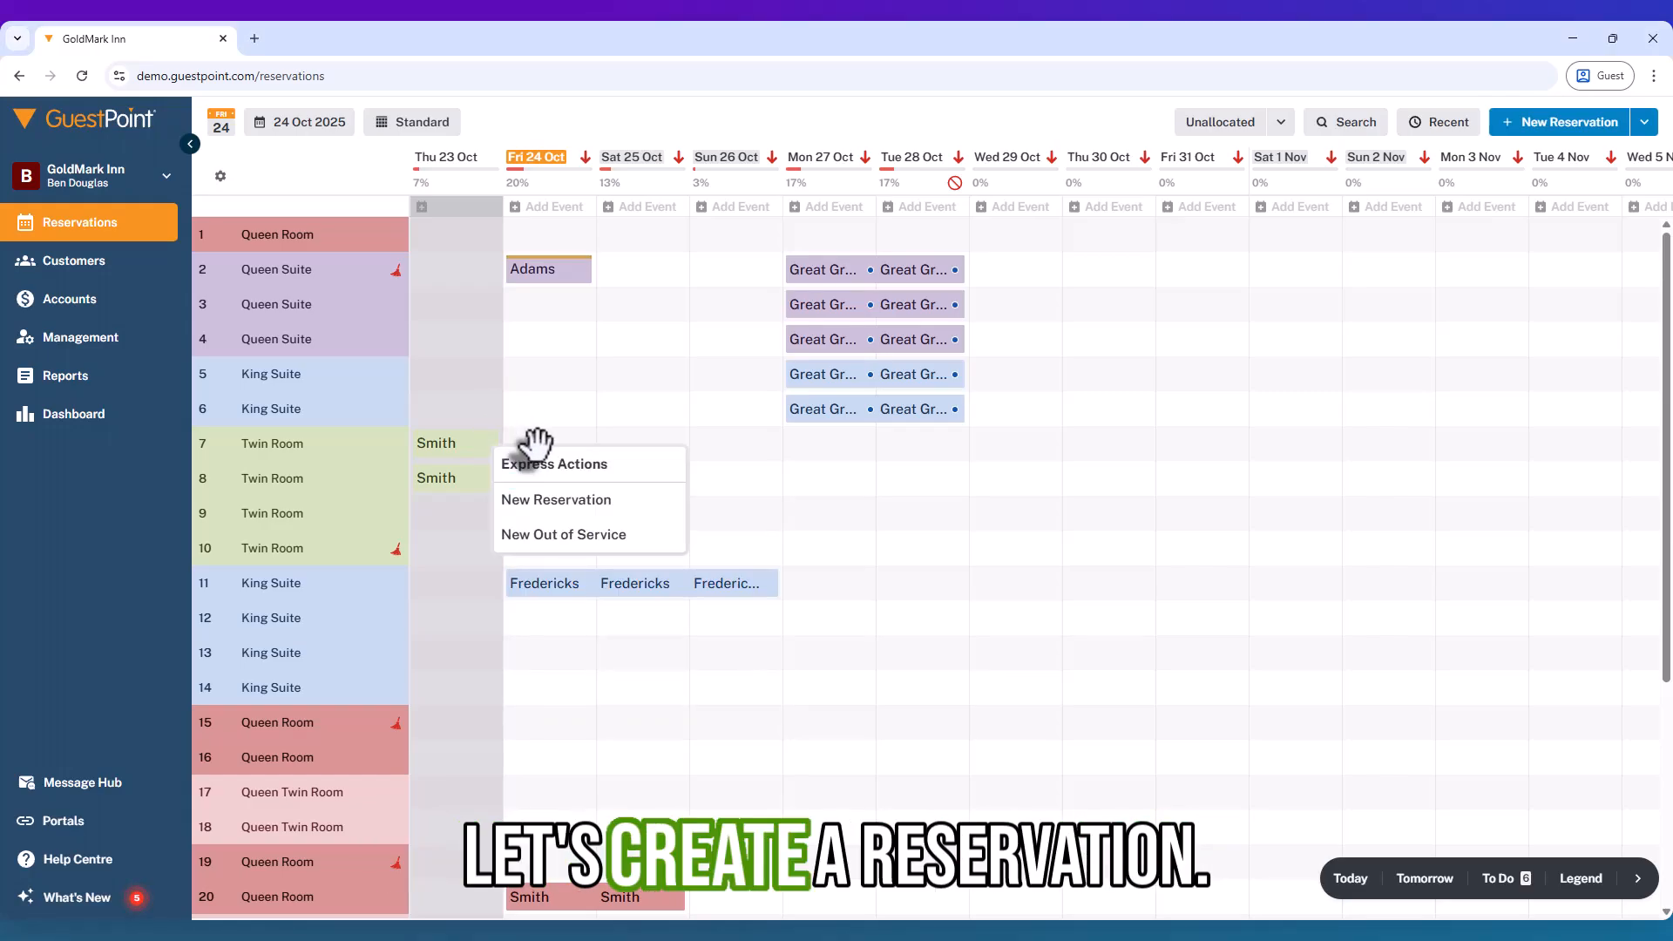
{"action": "left_click", "coordinate": [542, 500]}
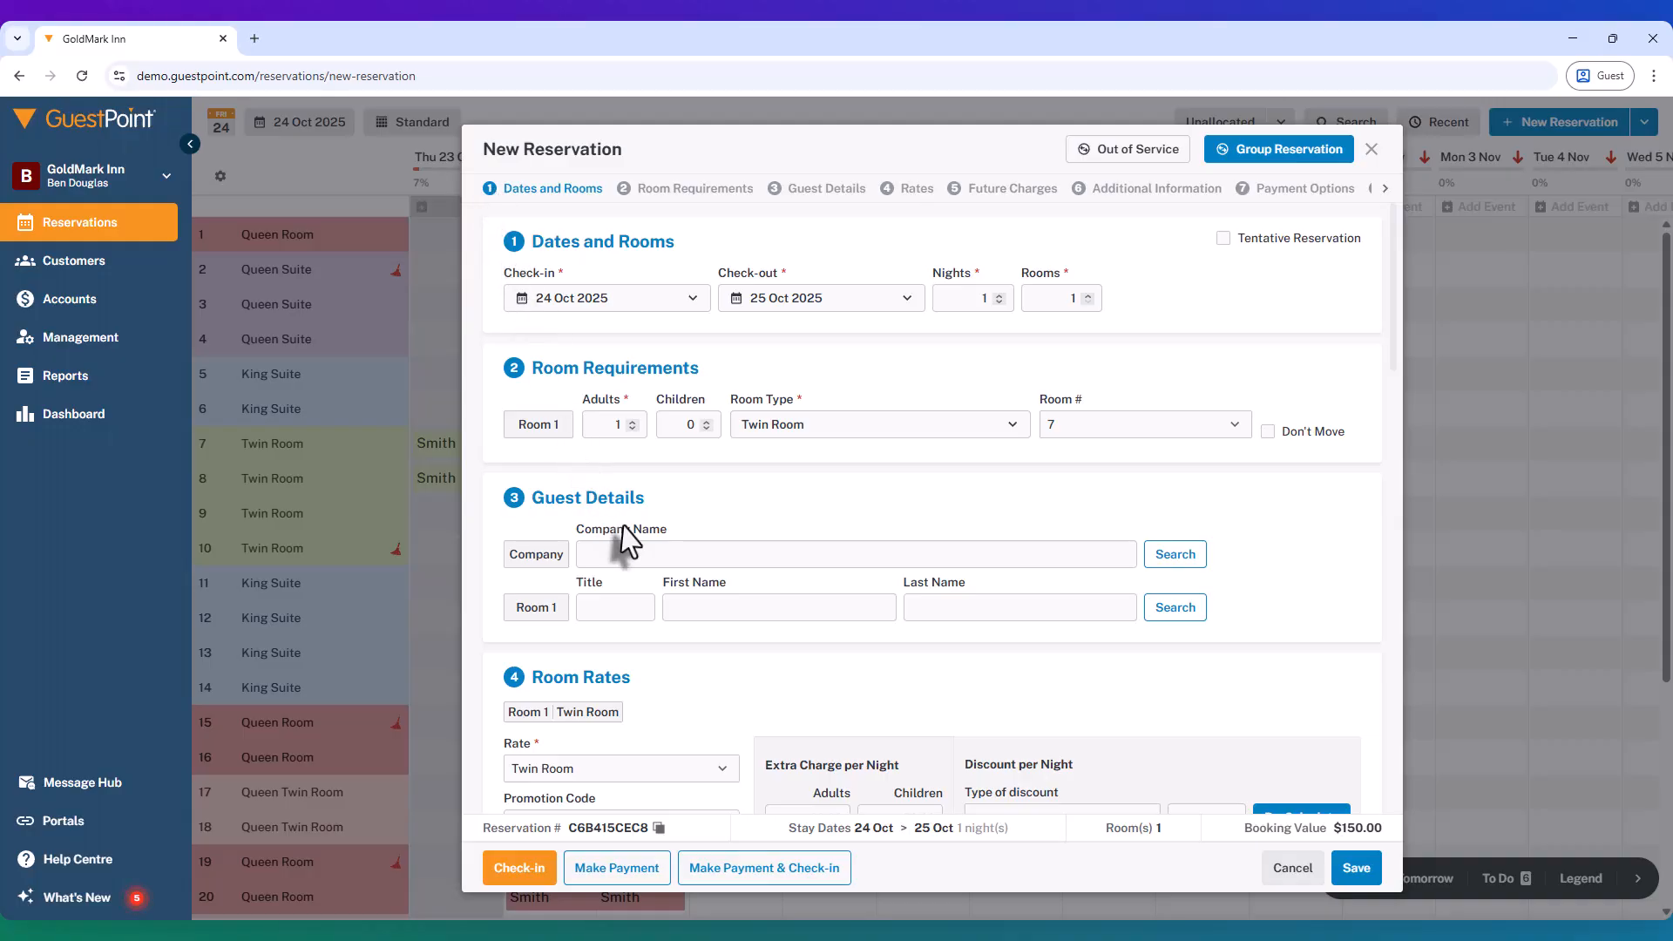
{"action": "left_click", "coordinate": [672, 607]}
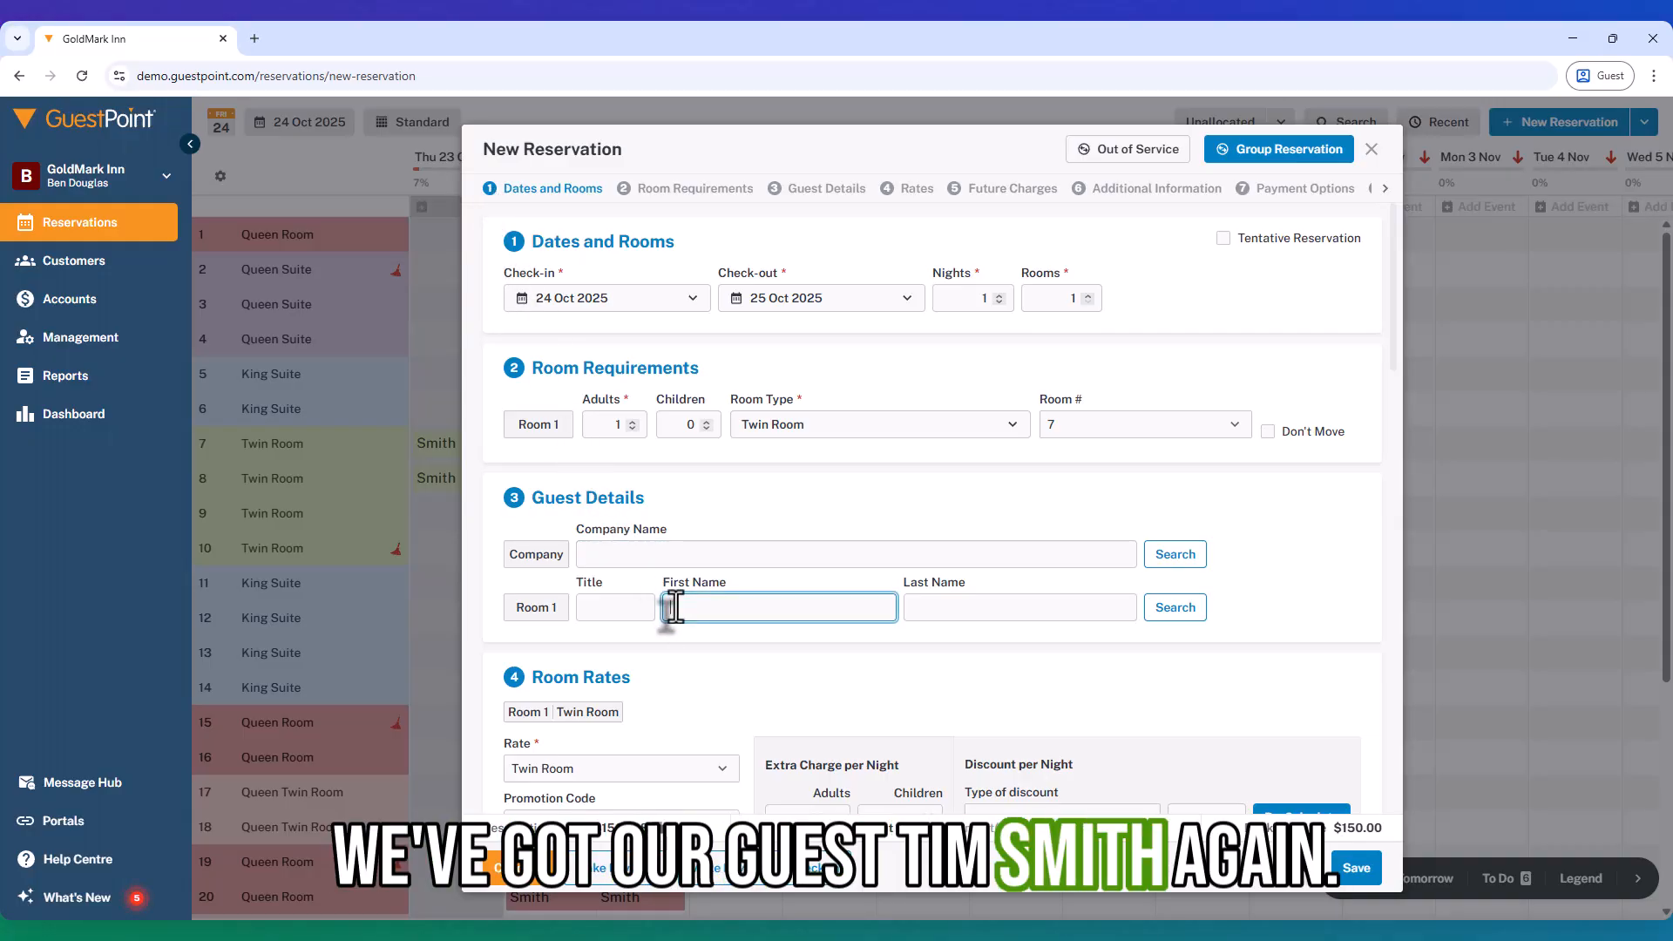
{"action": "type", "text": "Tim"}
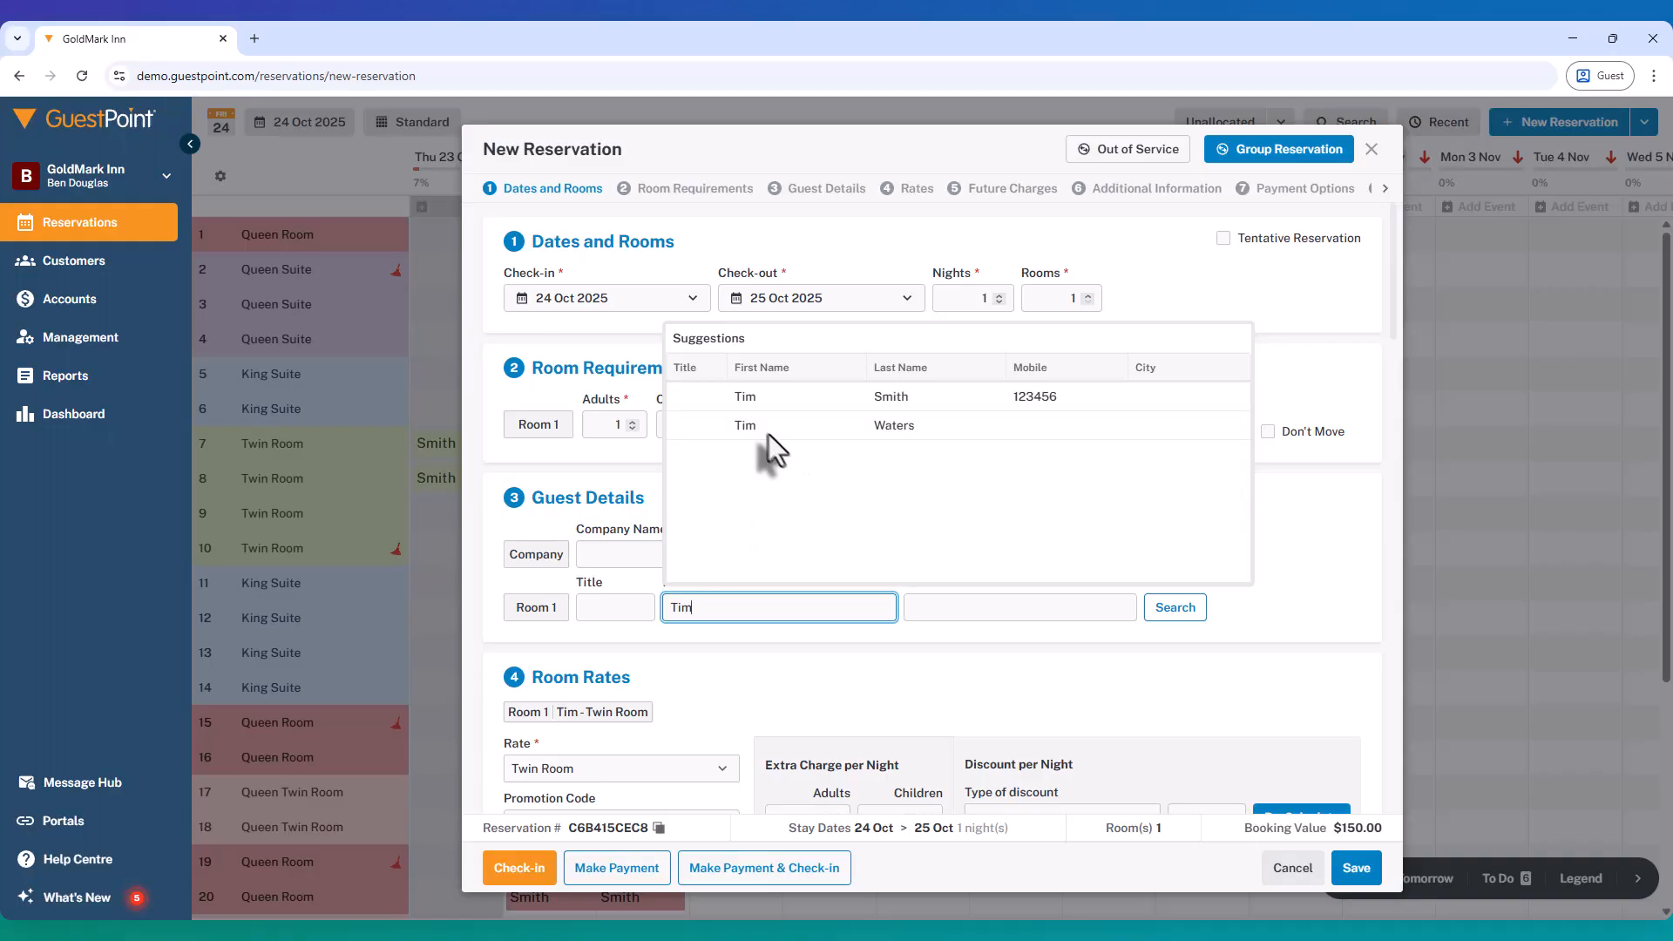
{"action": "left_click", "coordinate": [758, 397]}
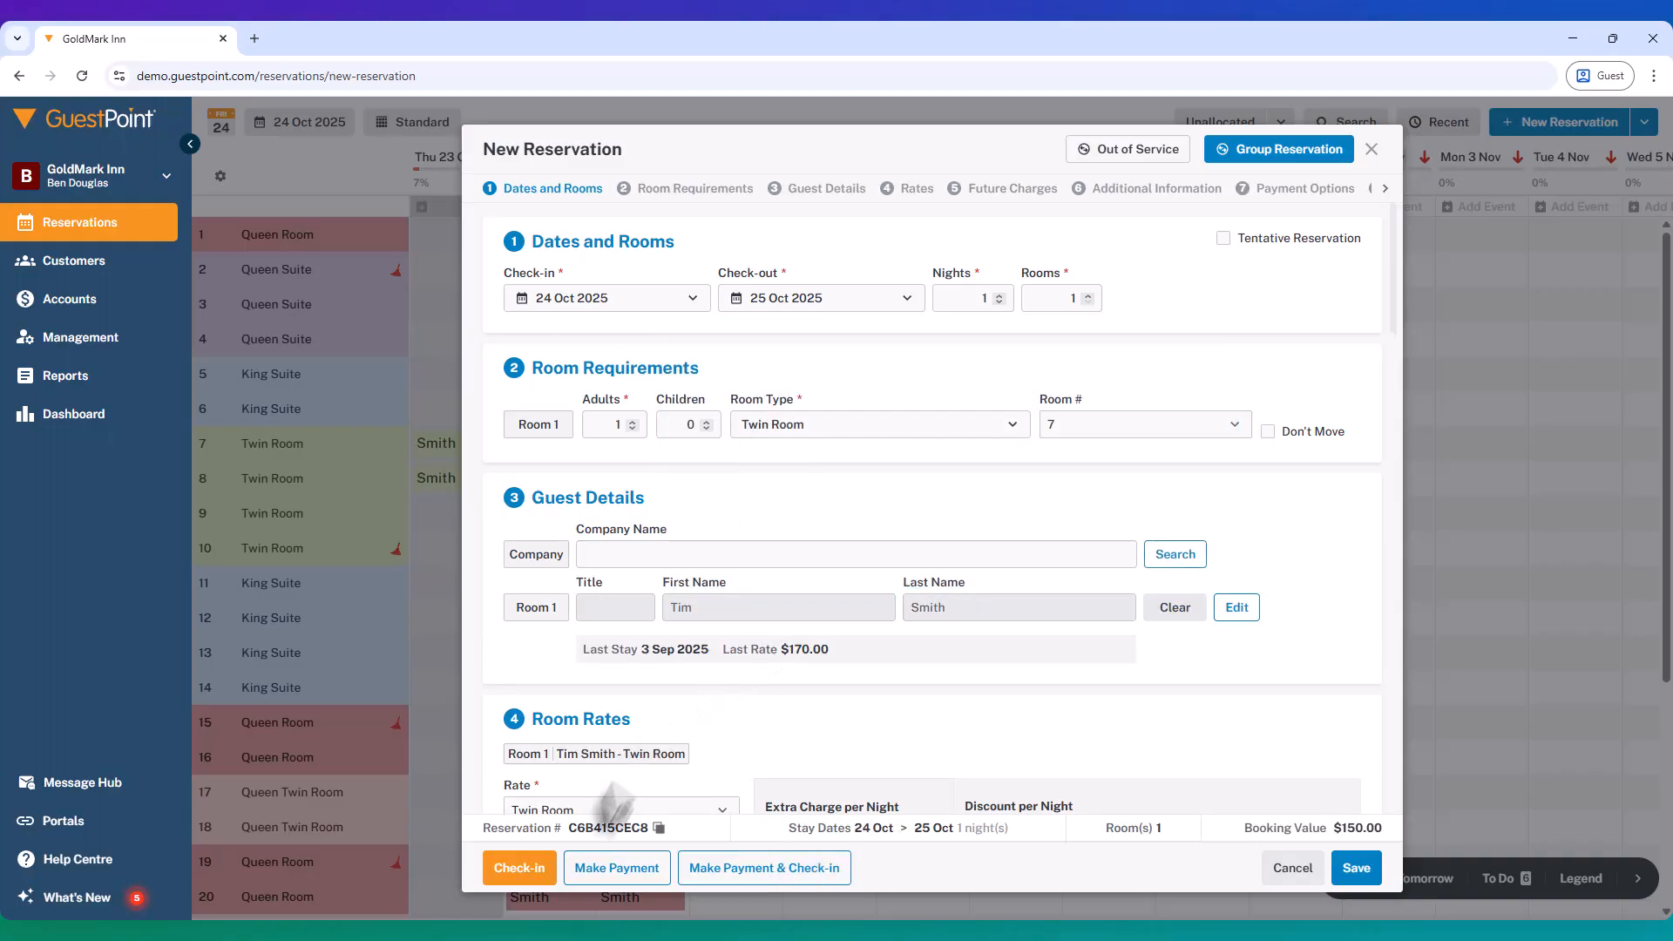
{"action": "scroll", "coordinate": [742, 682], "scroll_direction": "down", "scroll_amount": 3}
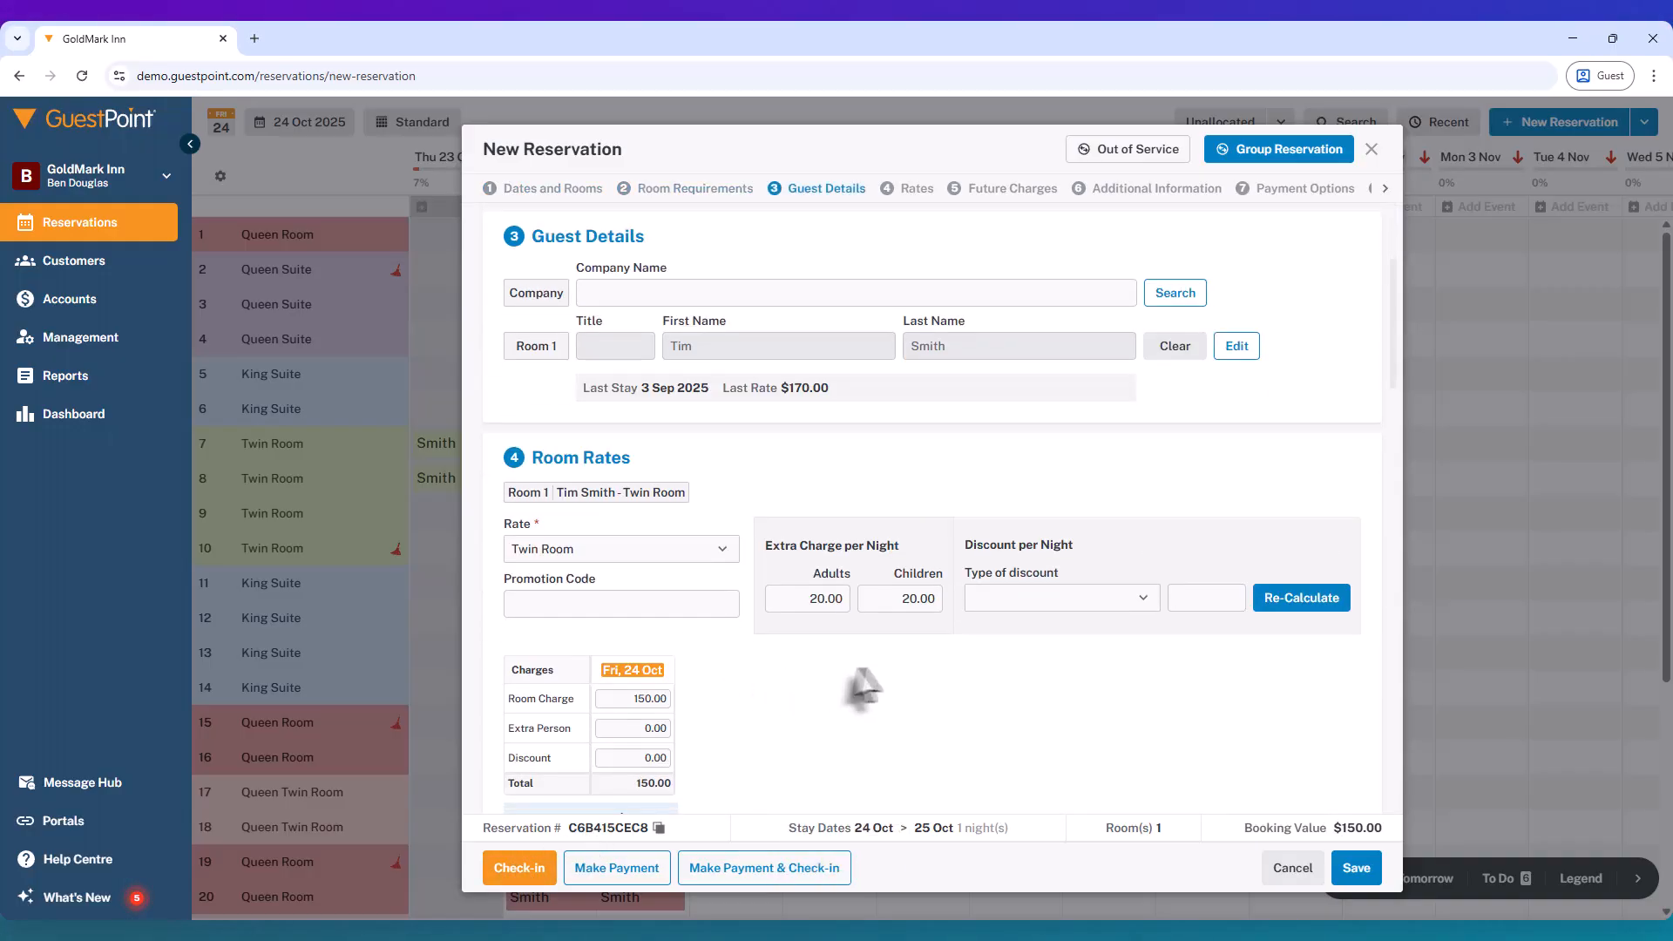
{"action": "scroll", "coordinate": [859, 683], "scroll_direction": "down", "scroll_amount": 2}
{"action": "scroll", "coordinate": [687, 577], "scroll_direction": "up", "scroll_amount": 1}
{"action": "scroll", "coordinate": [686, 577], "scroll_direction": "up", "scroll_amount": 4}
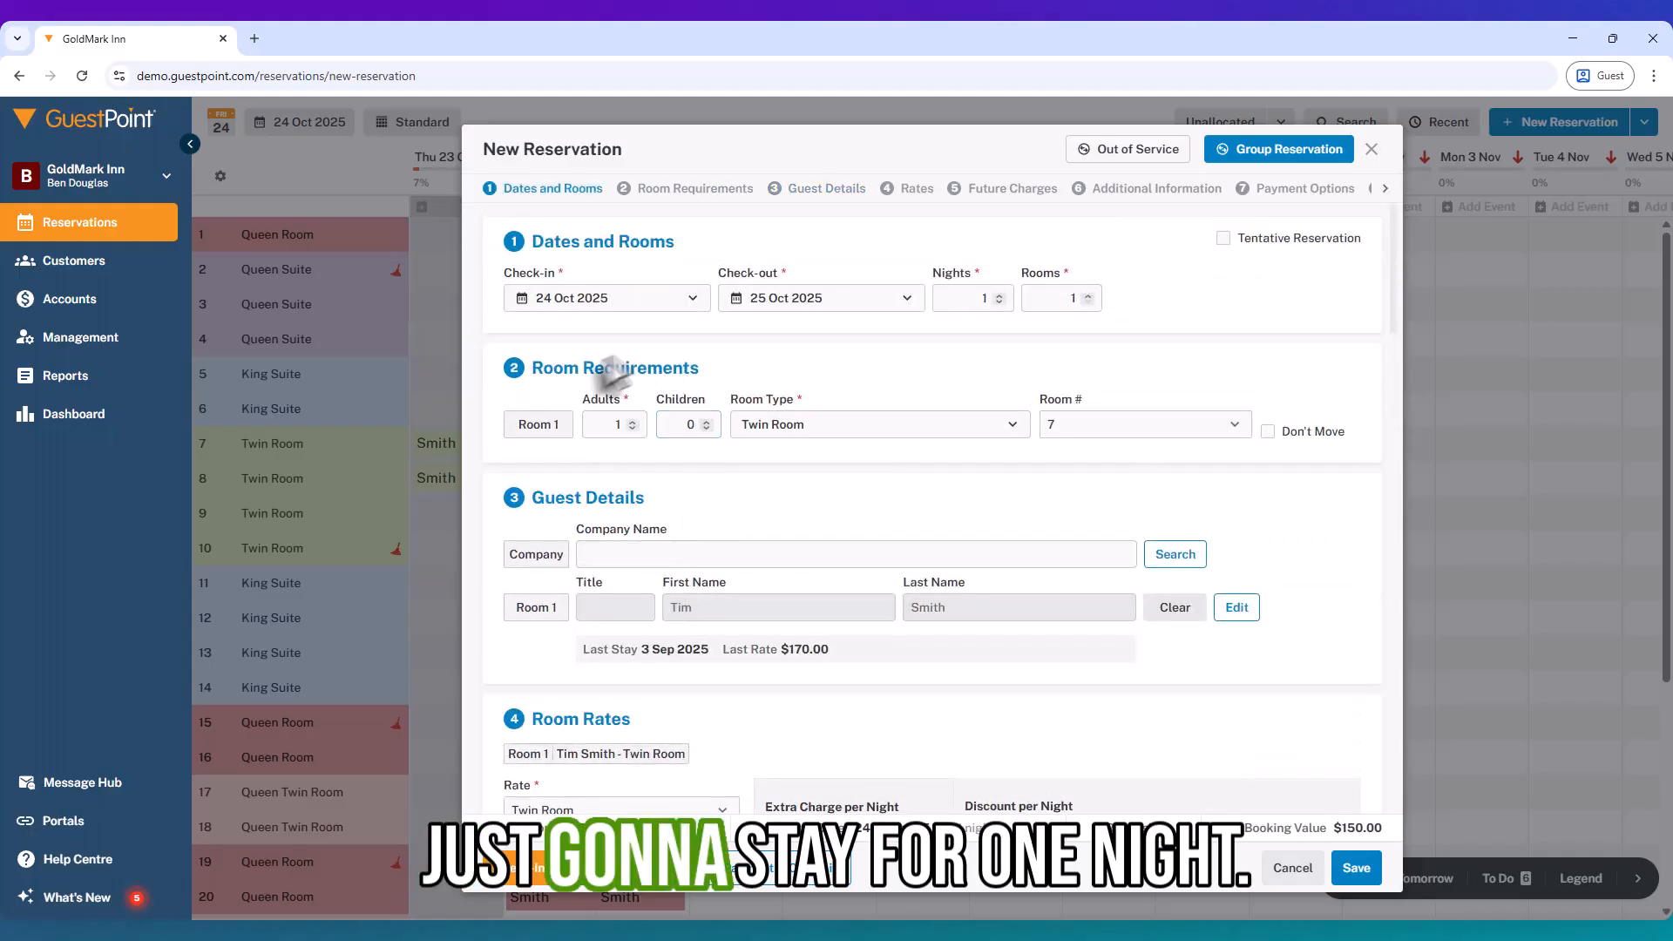
{"action": "left_click", "coordinate": [1354, 870]}
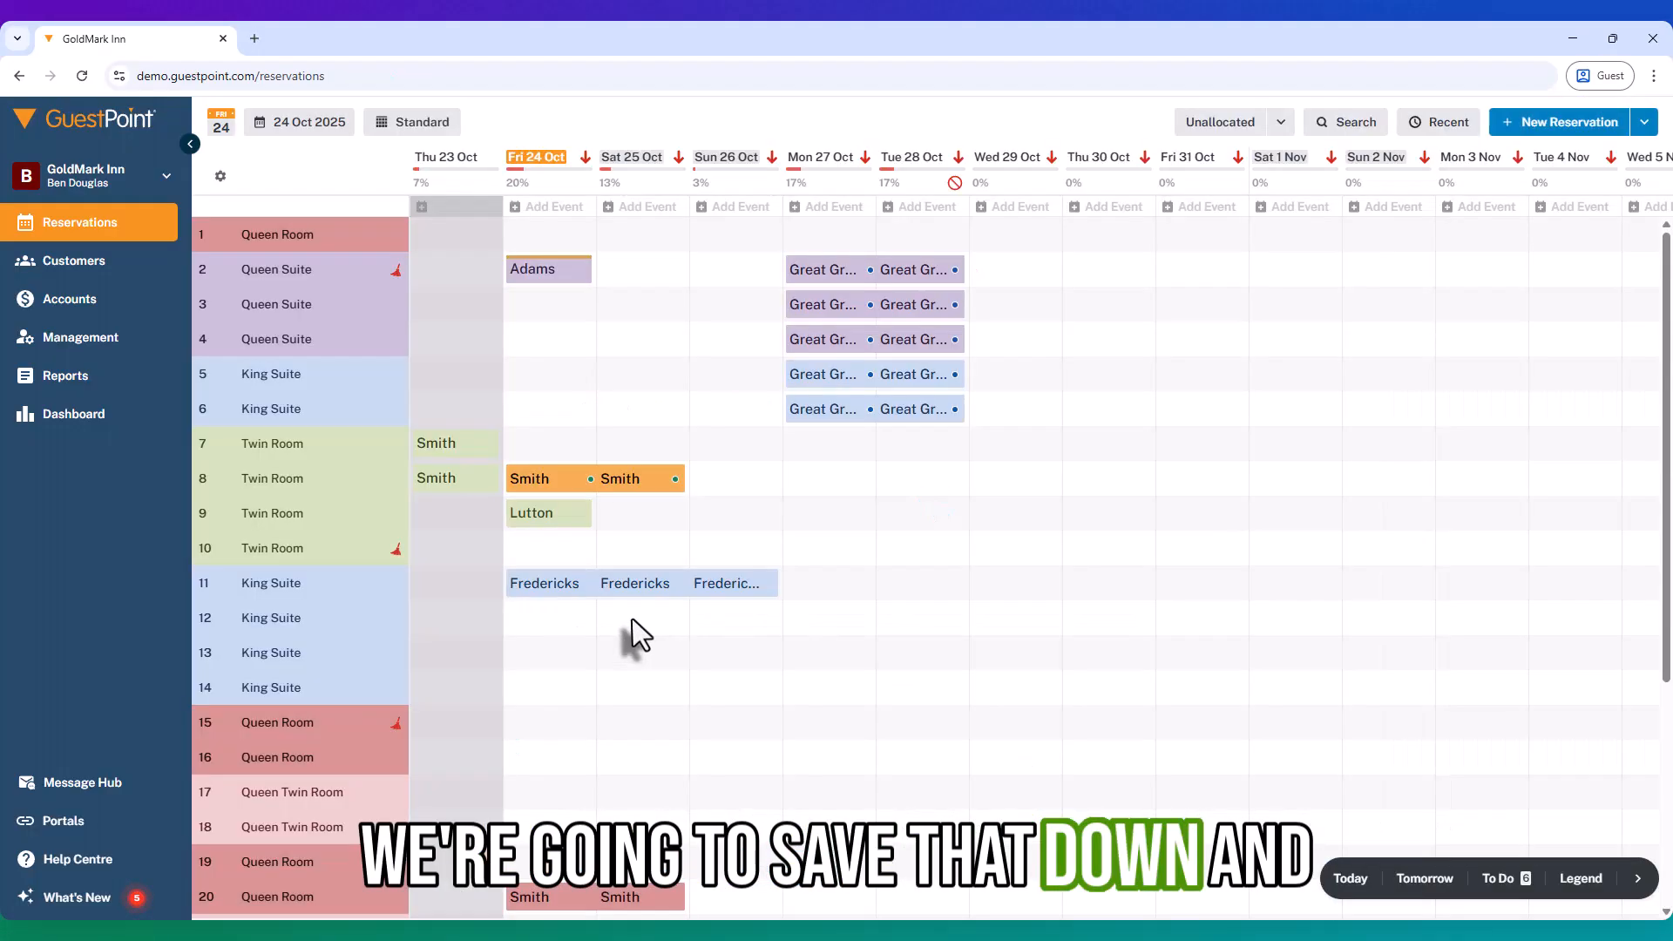
Step: Open the Room 7 booking for editing and view its contact details
{"action": "left_click", "coordinate": [534, 448]}
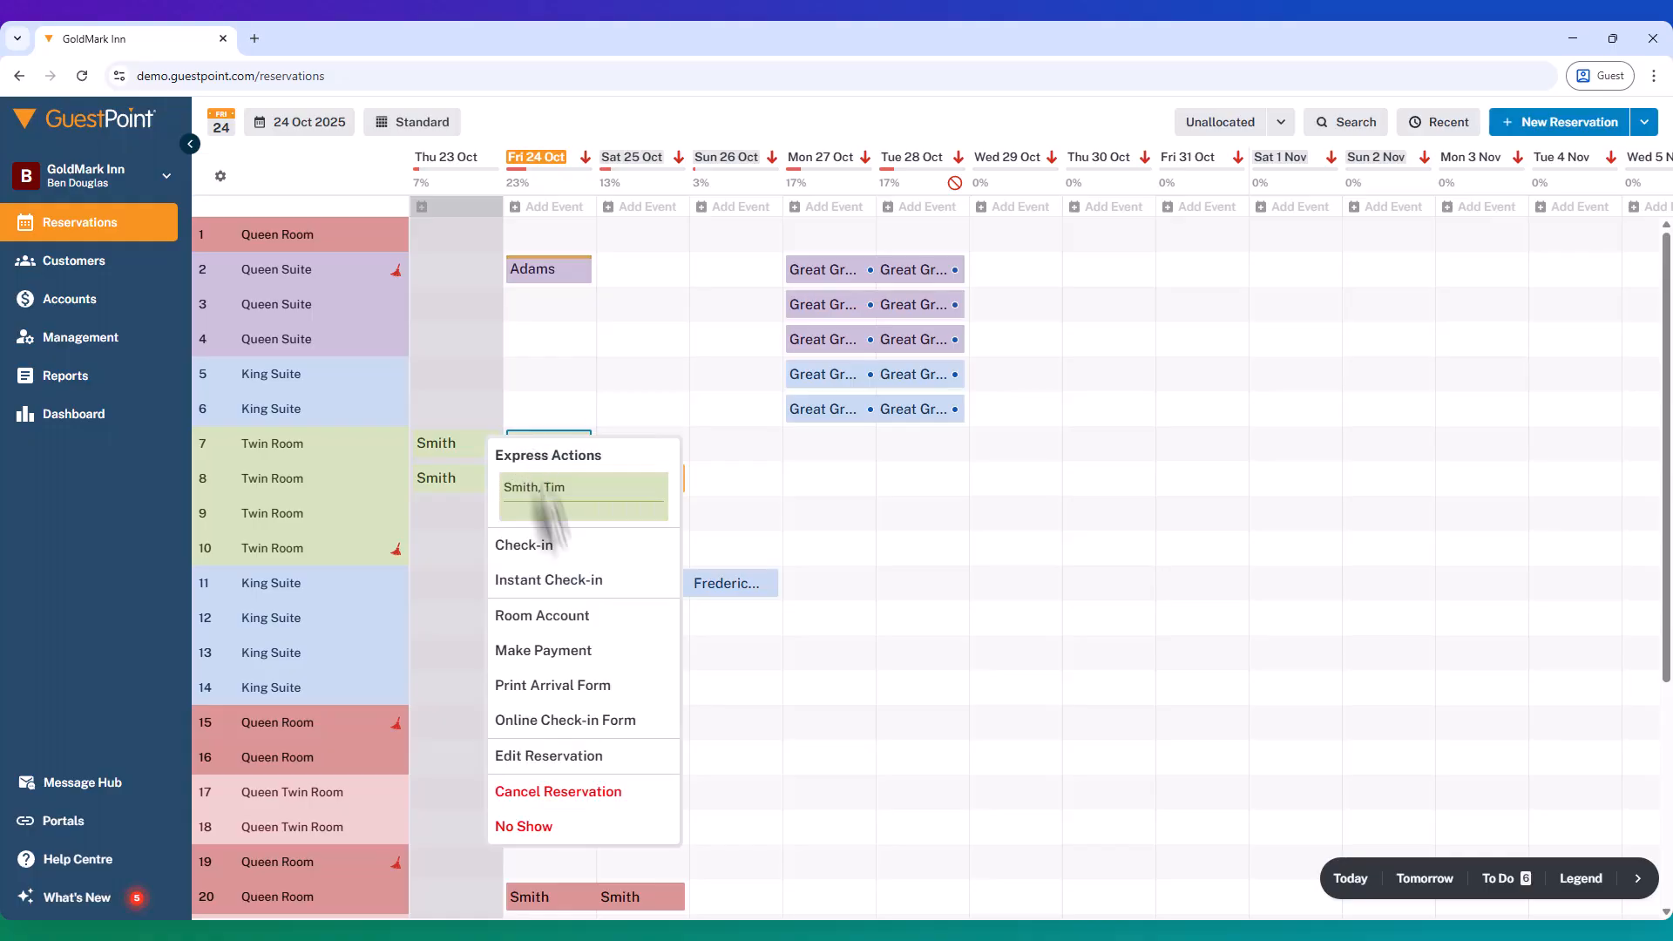
{"action": "left_click", "coordinate": [555, 756]}
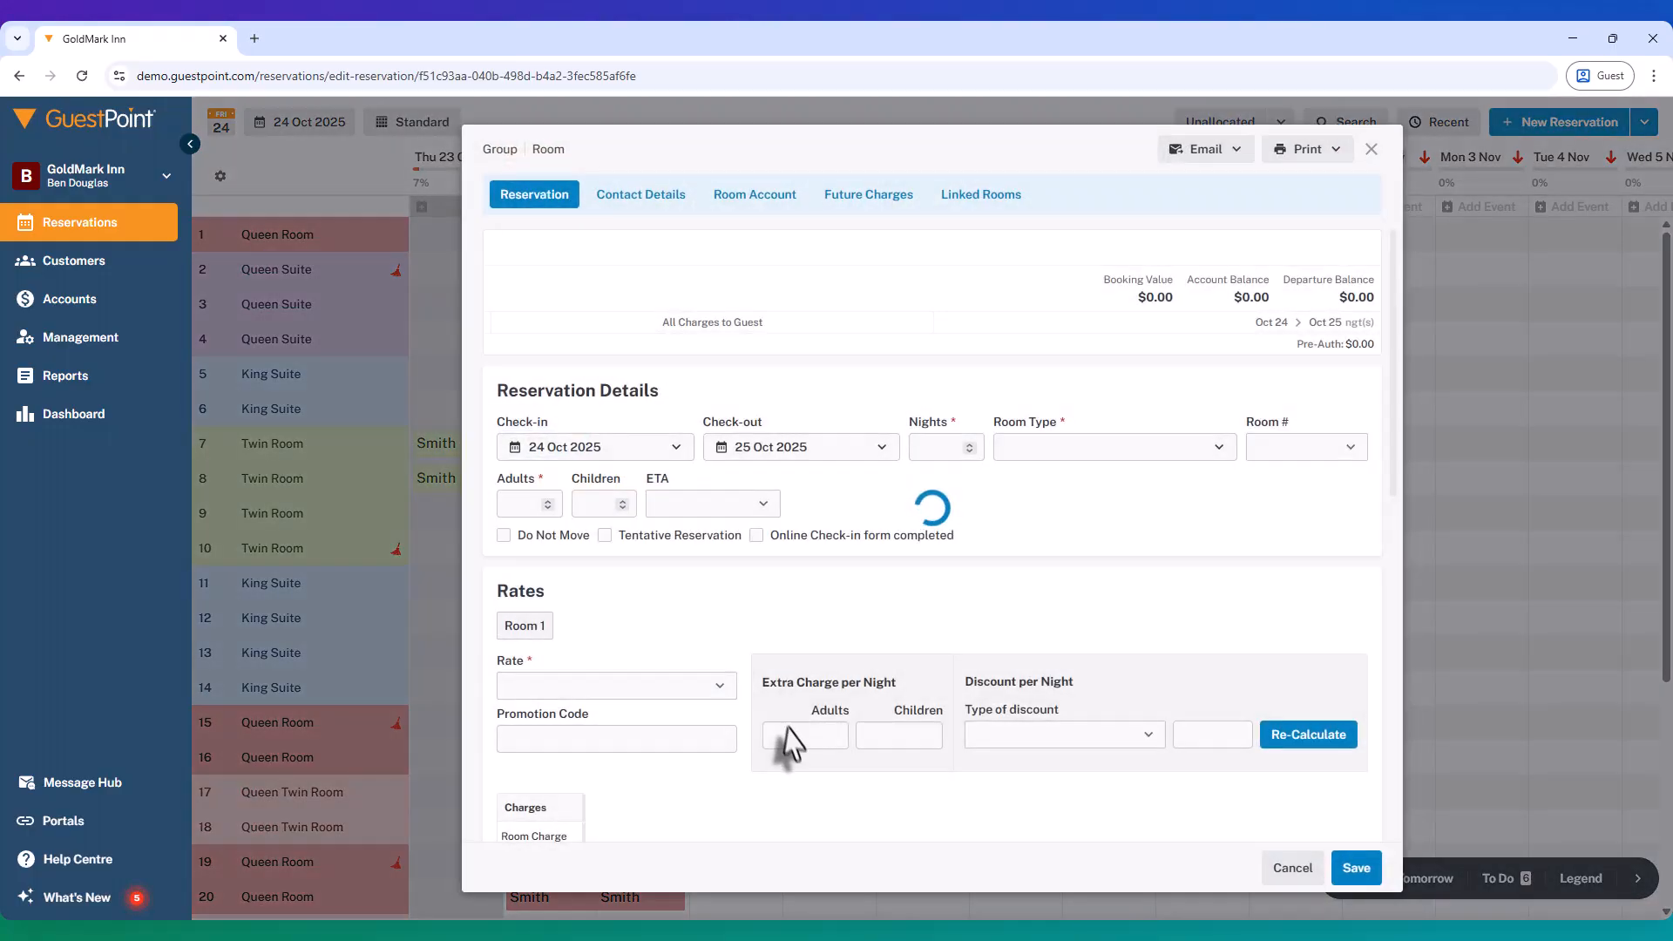
{"action": "left_click", "coordinate": [645, 206]}
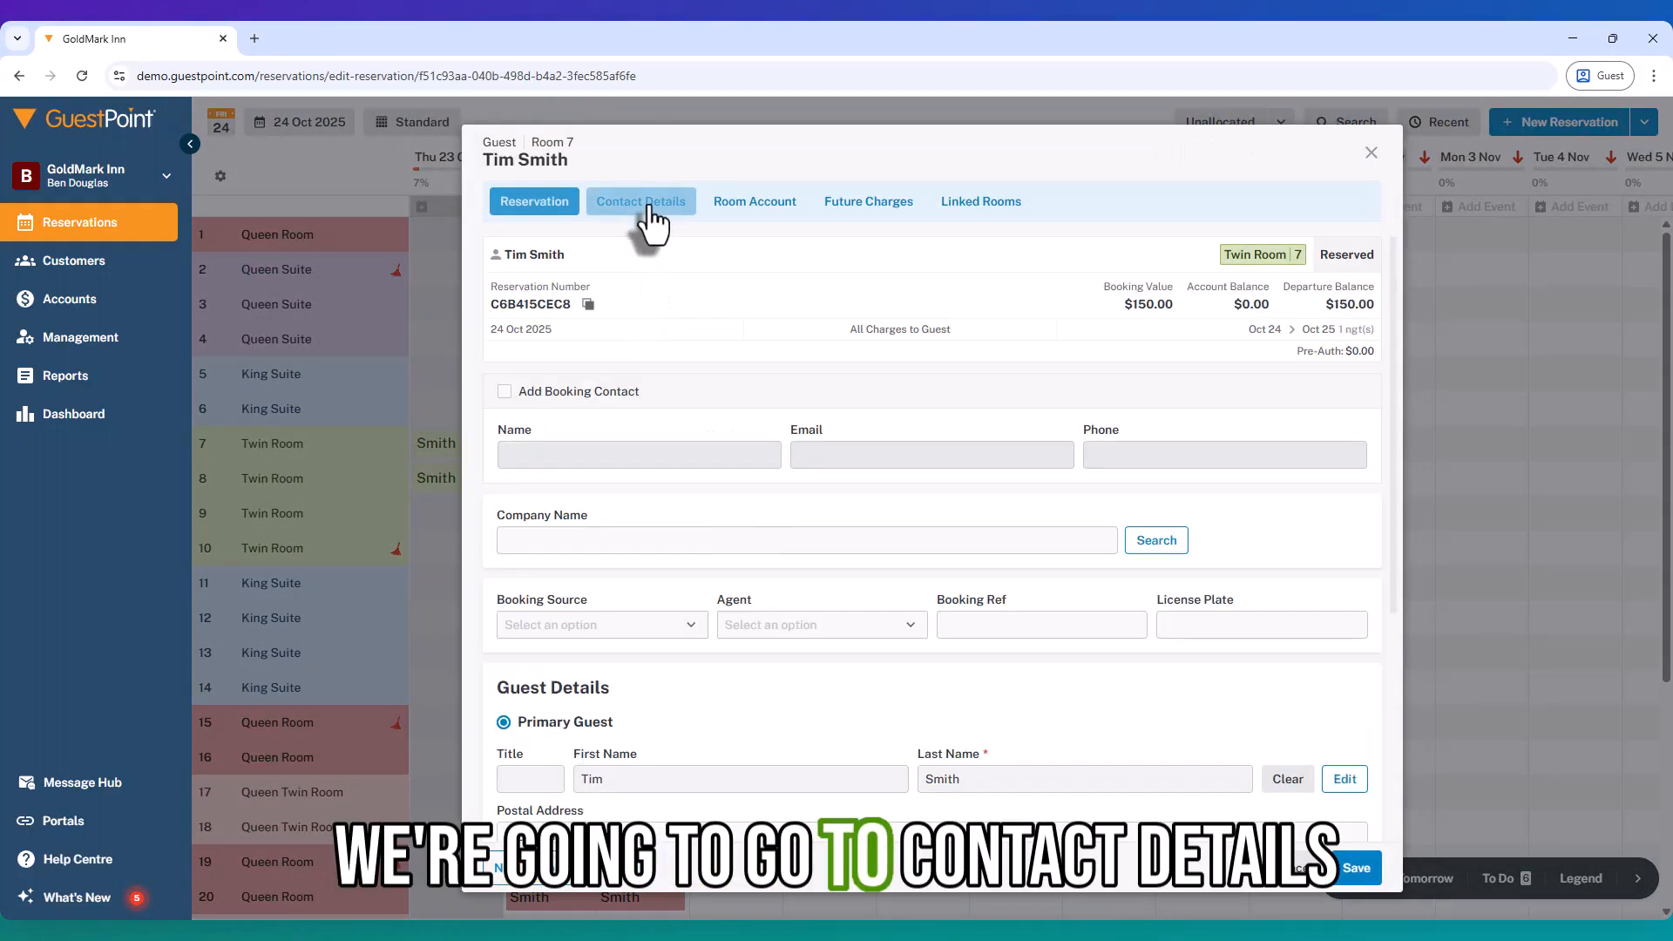
Step: Add the existing guest from Suggestions as a second person on the booking
{"action": "left_click", "coordinate": [504, 882]}
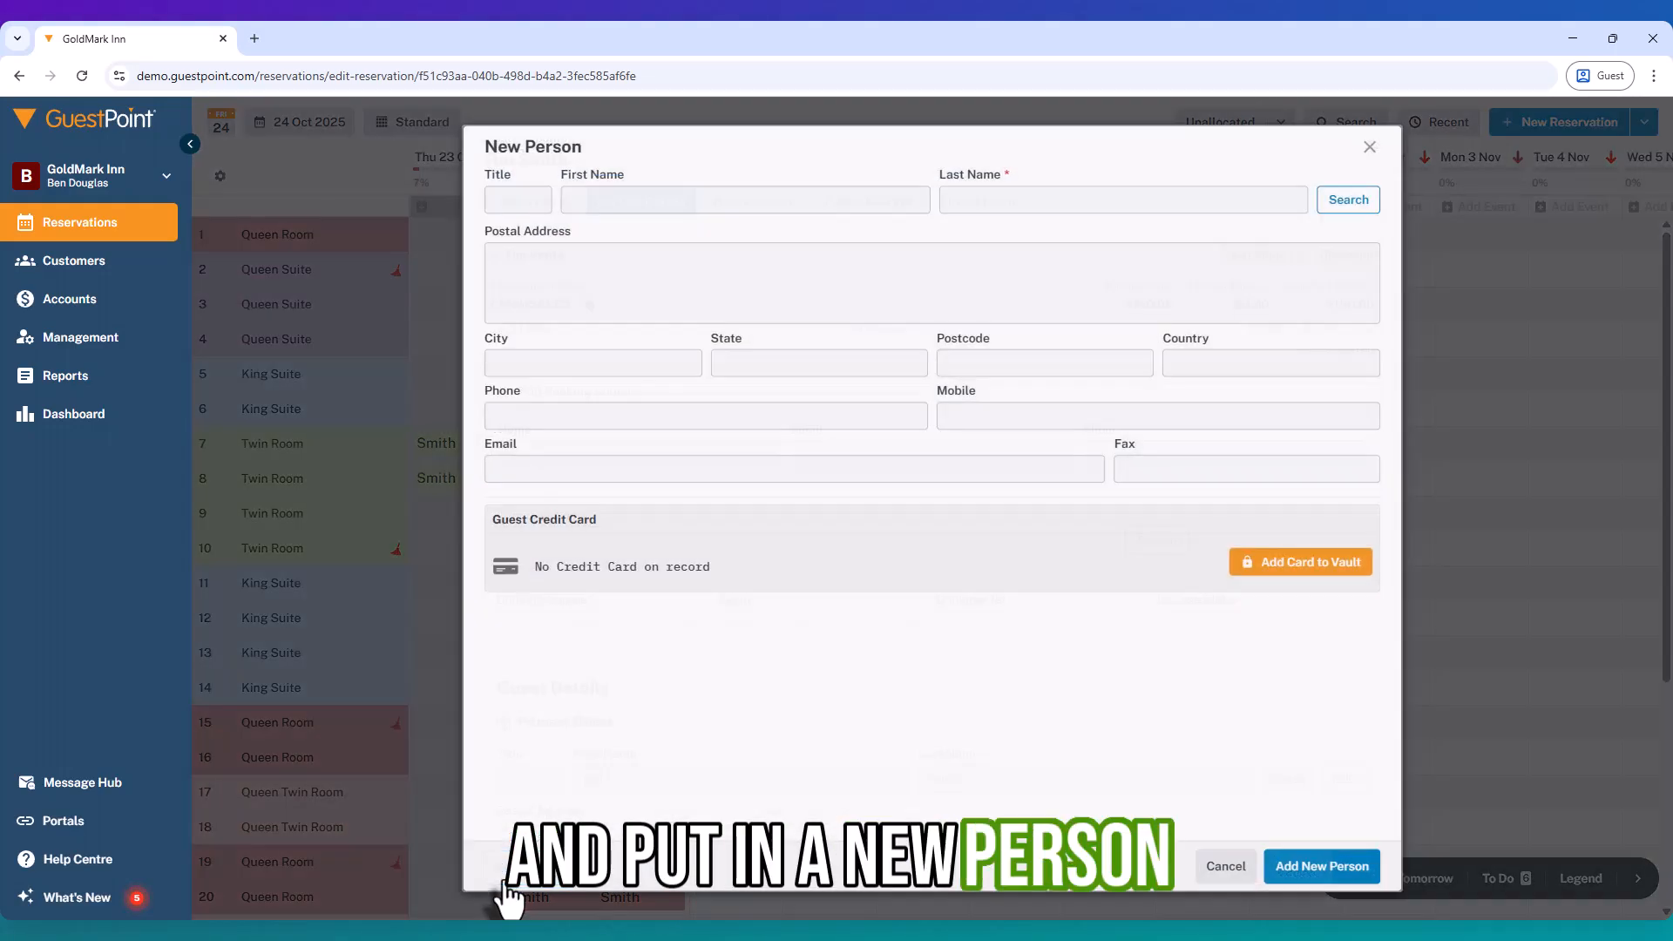
{"action": "left_click", "coordinate": [653, 199]}
{"action": "type", "text": "James"}
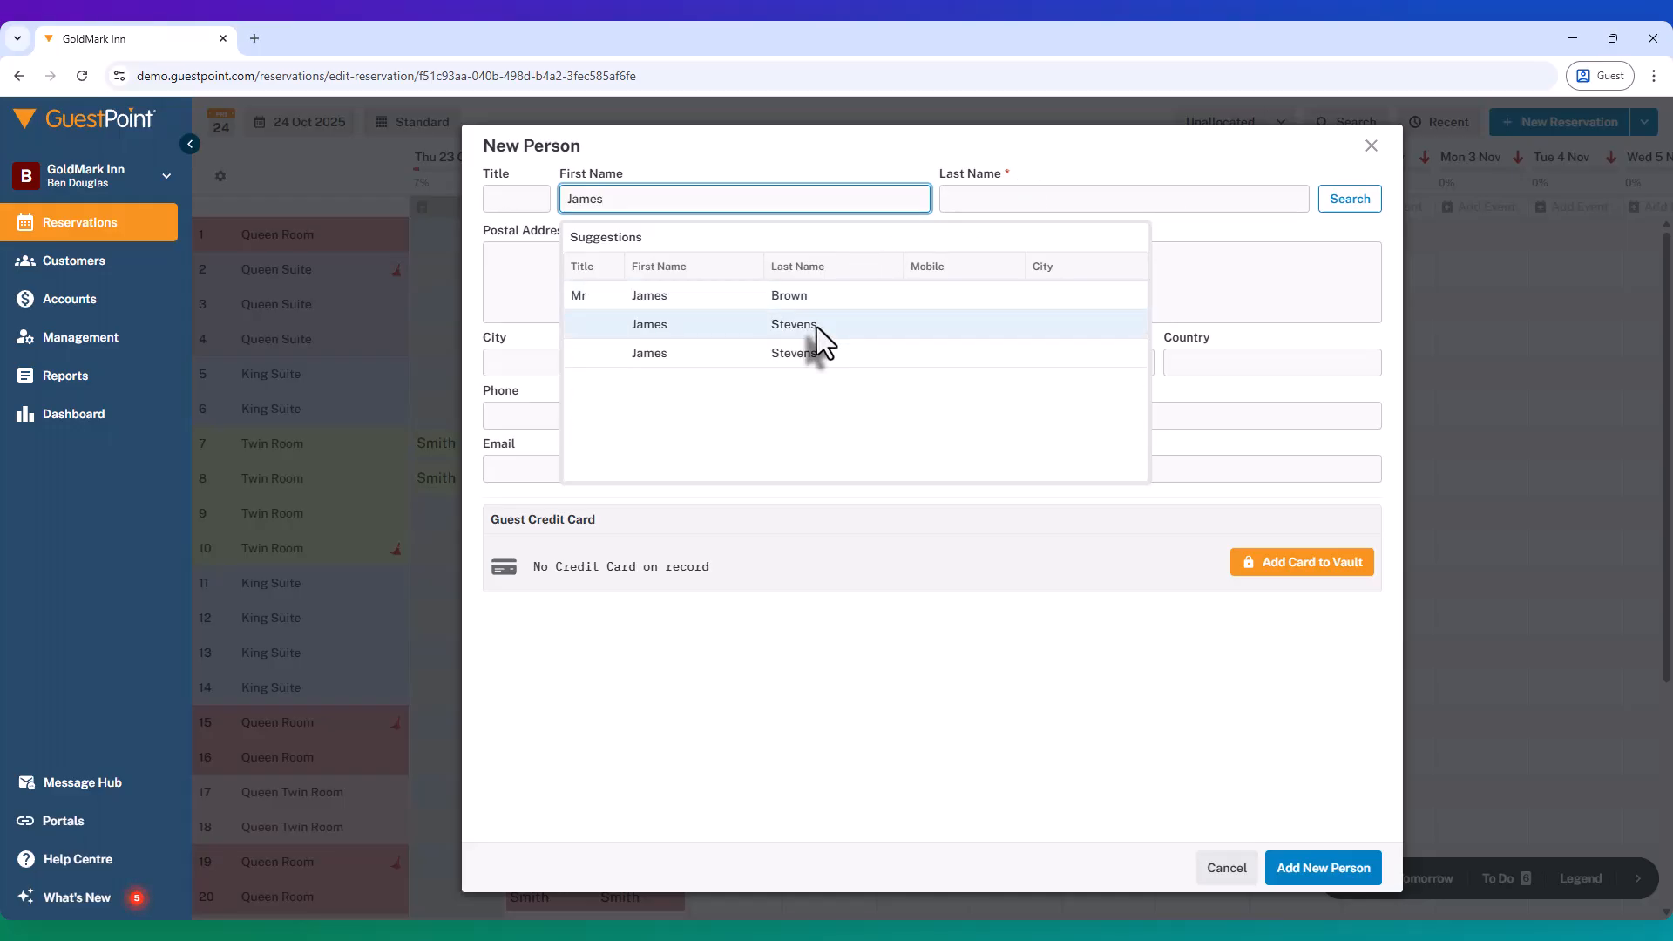
{"action": "left_click", "coordinate": [816, 325]}
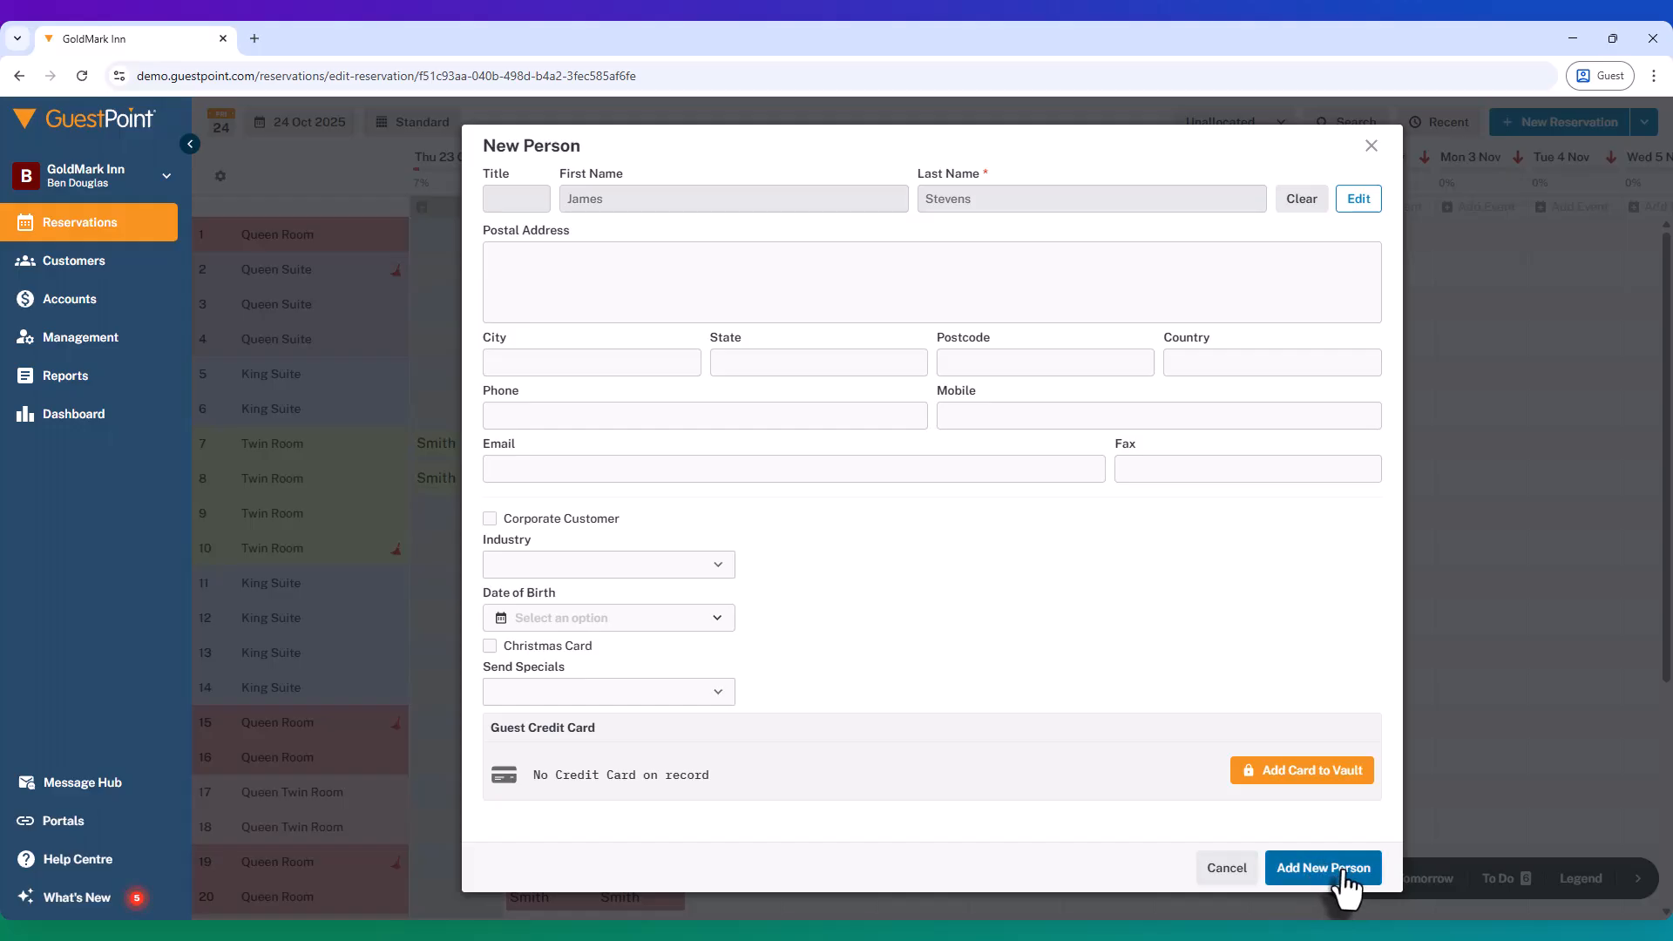
{"action": "left_click", "coordinate": [1344, 885]}
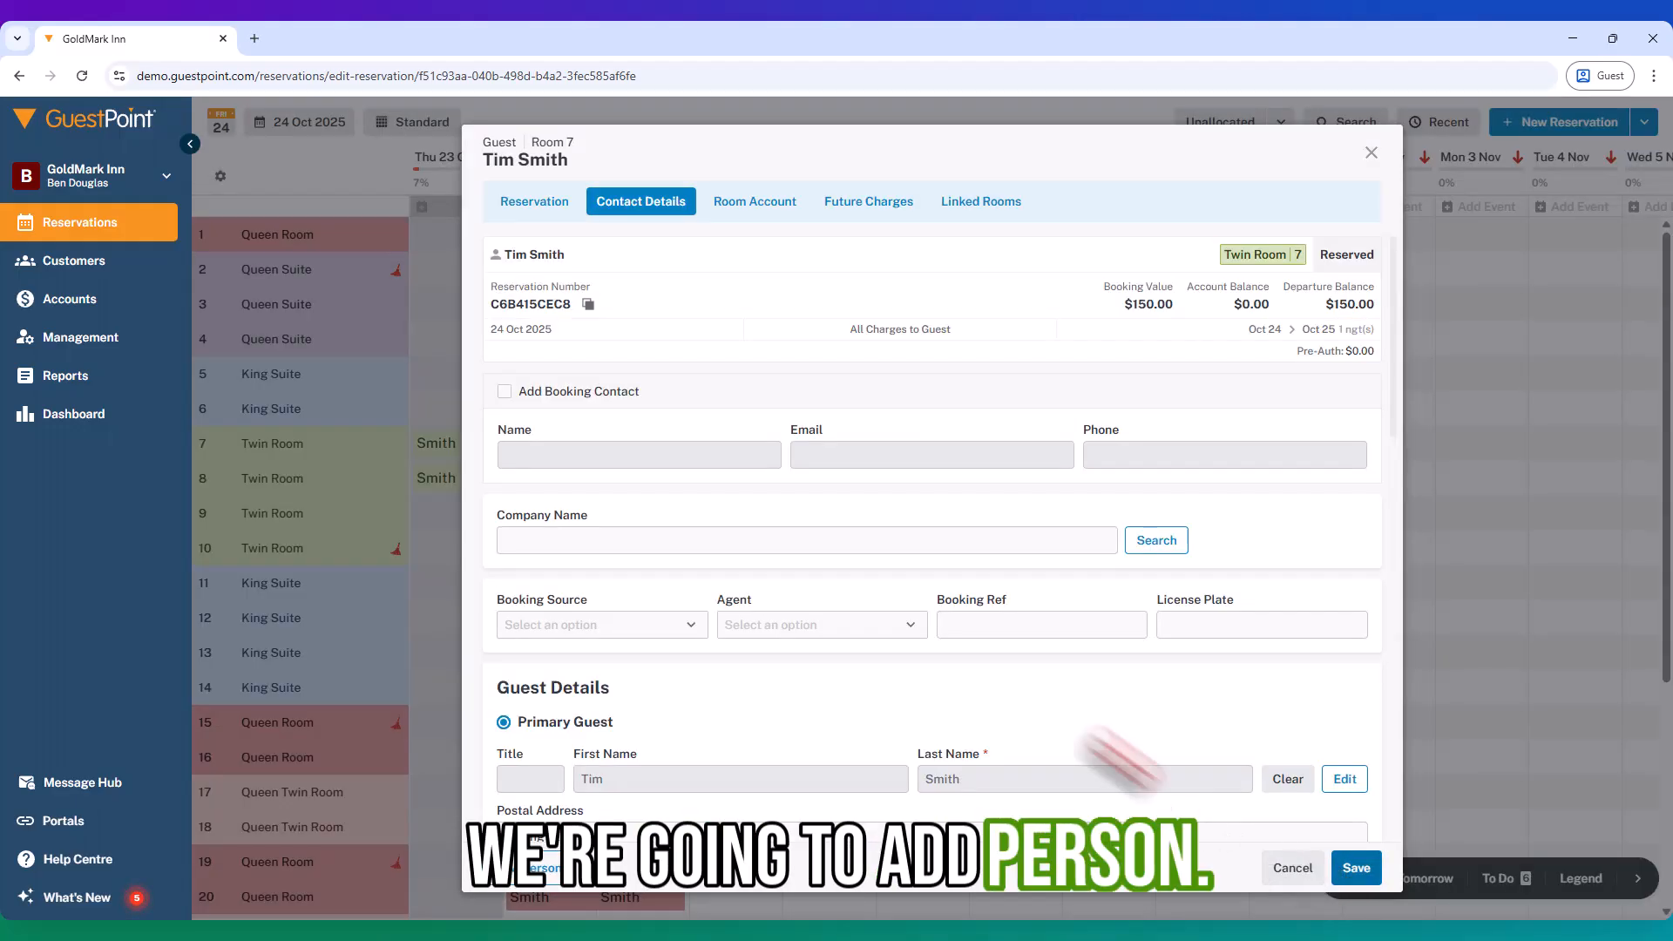
Step: Check both guests' room accounts, then open Make Payment on the primary guest's account
{"action": "left_click", "coordinate": [743, 215]}
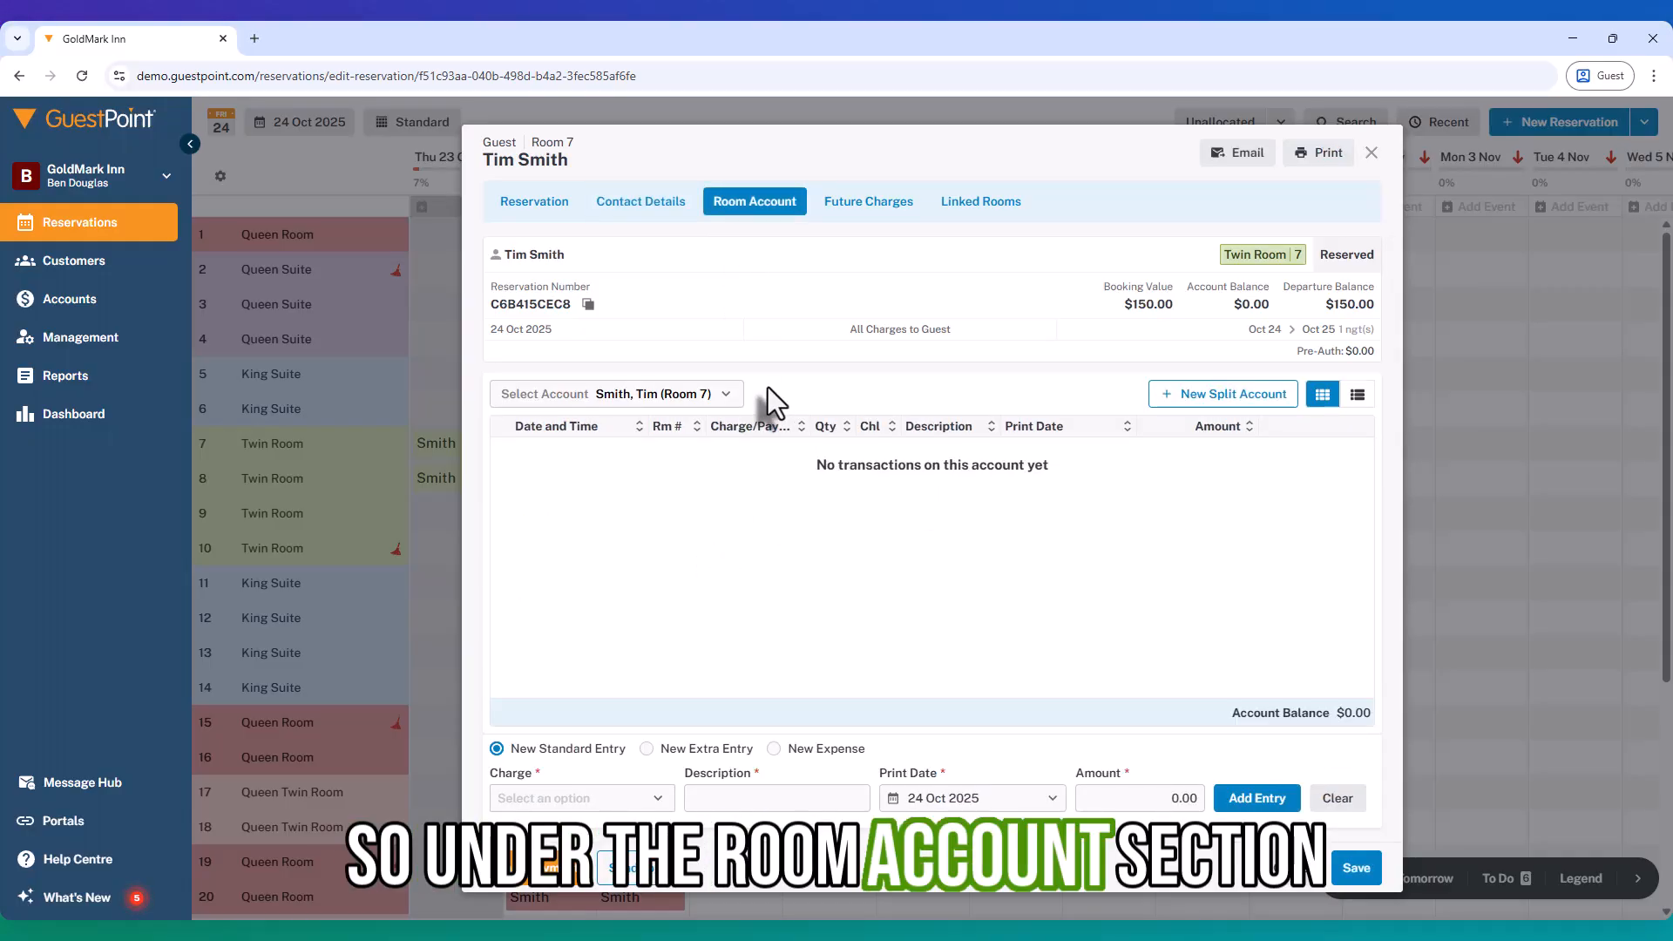
{"action": "left_click", "coordinate": [719, 396]}
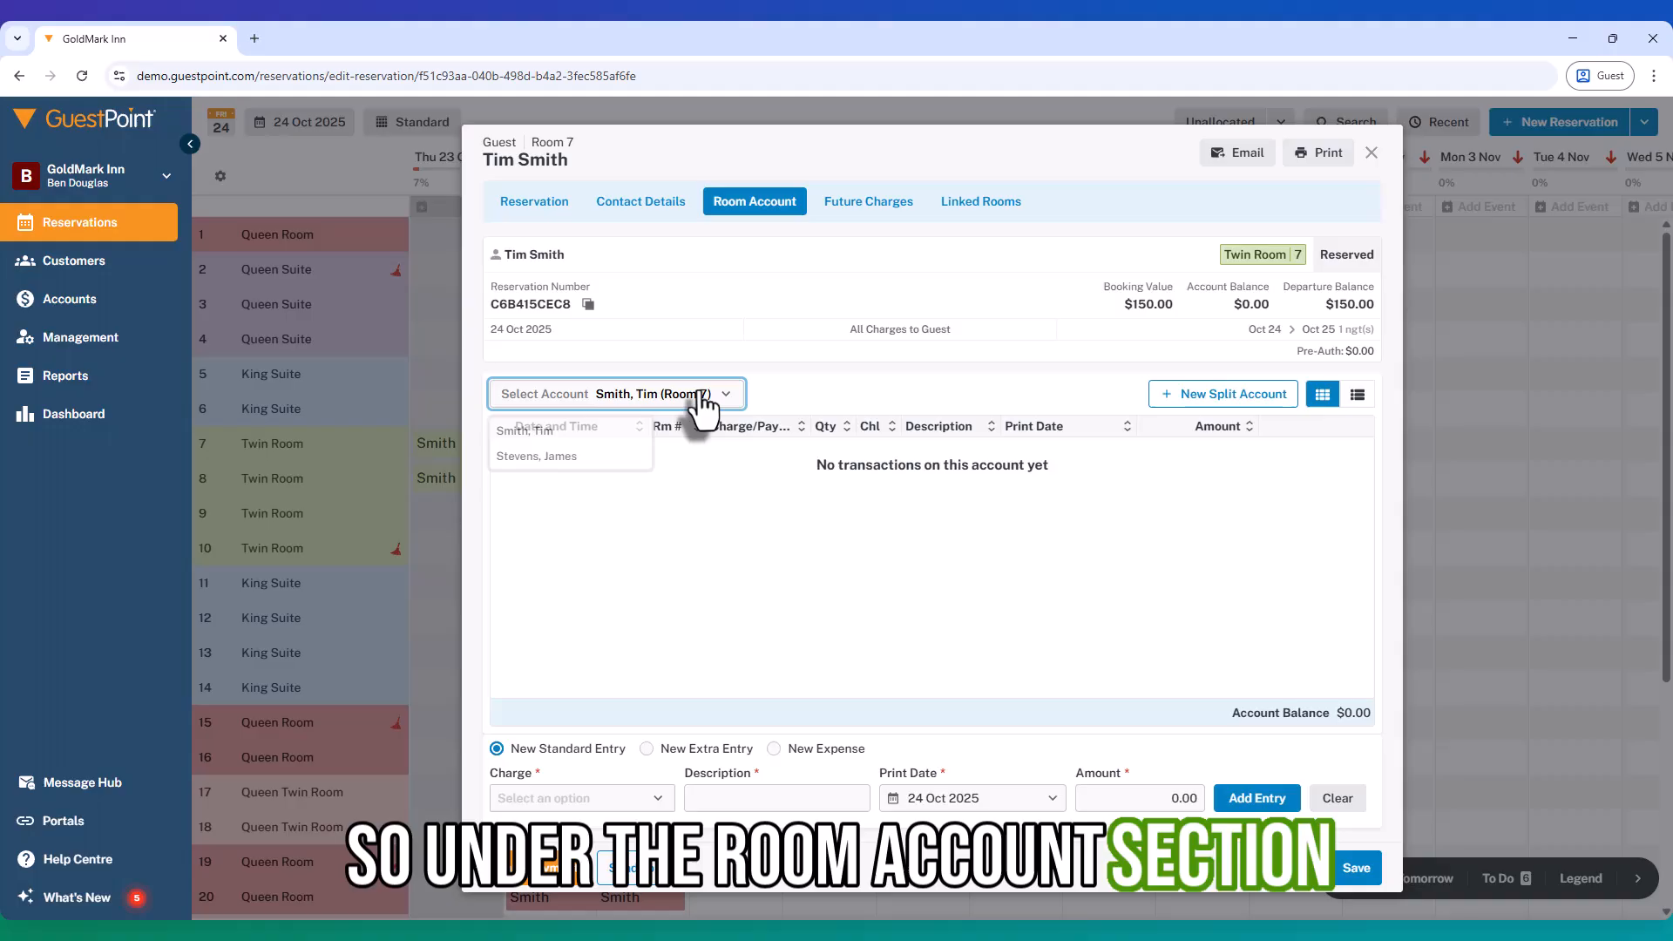
{"action": "left_click", "coordinate": [566, 459]}
{"action": "left_click", "coordinate": [601, 396]}
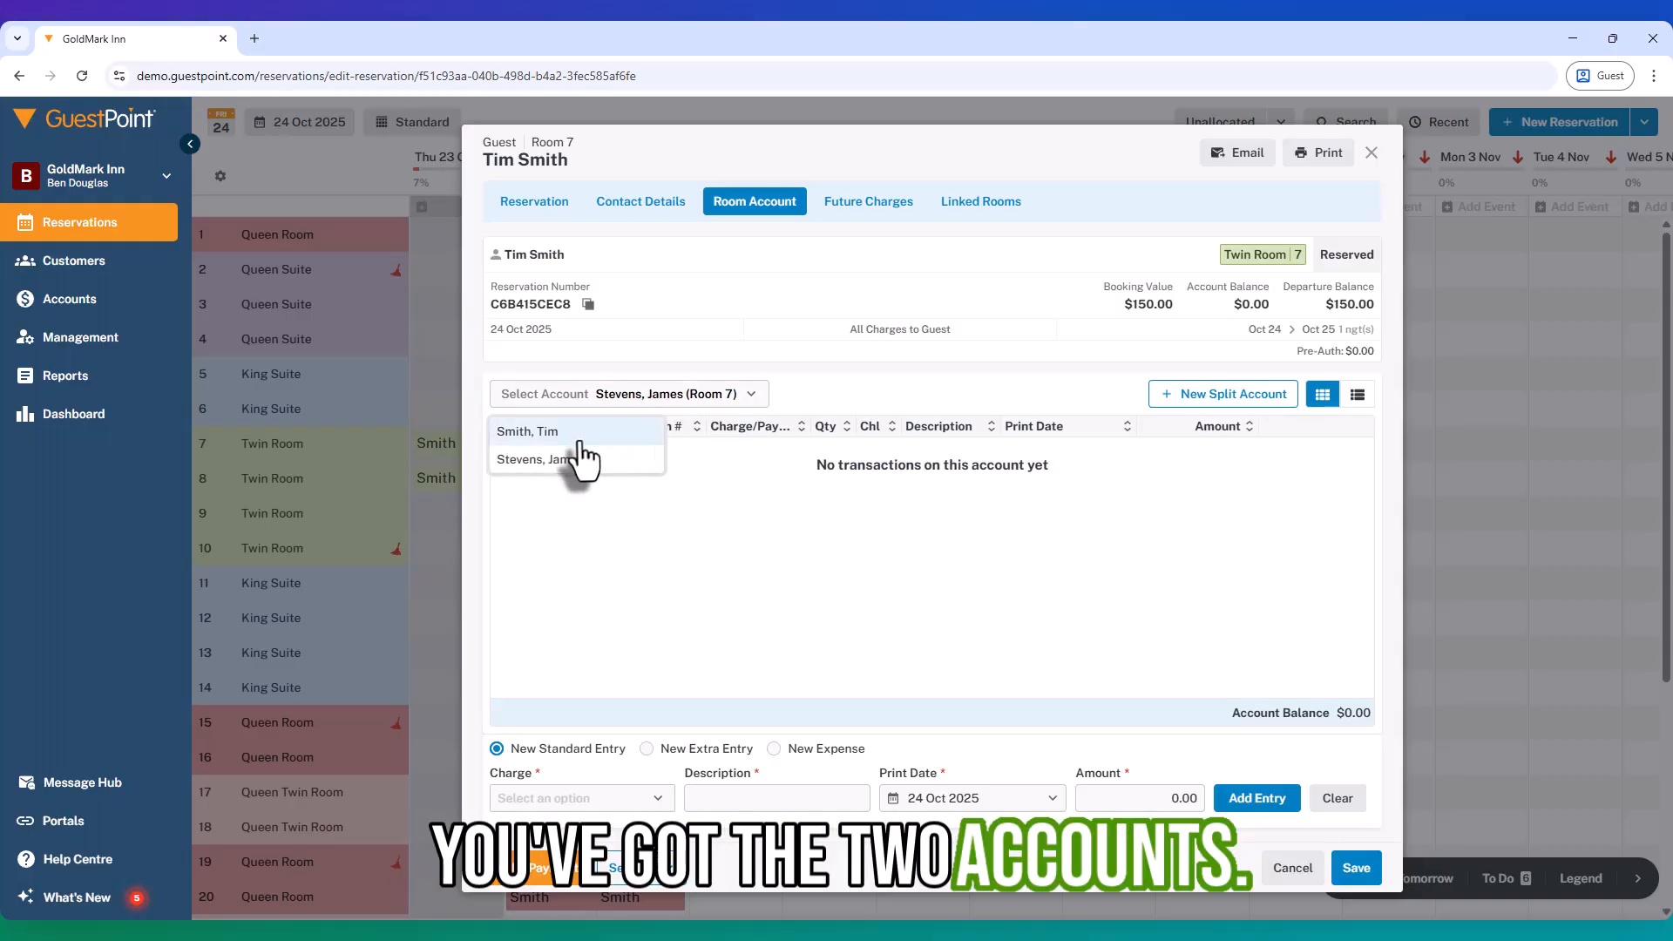
{"action": "left_click", "coordinate": [558, 436]}
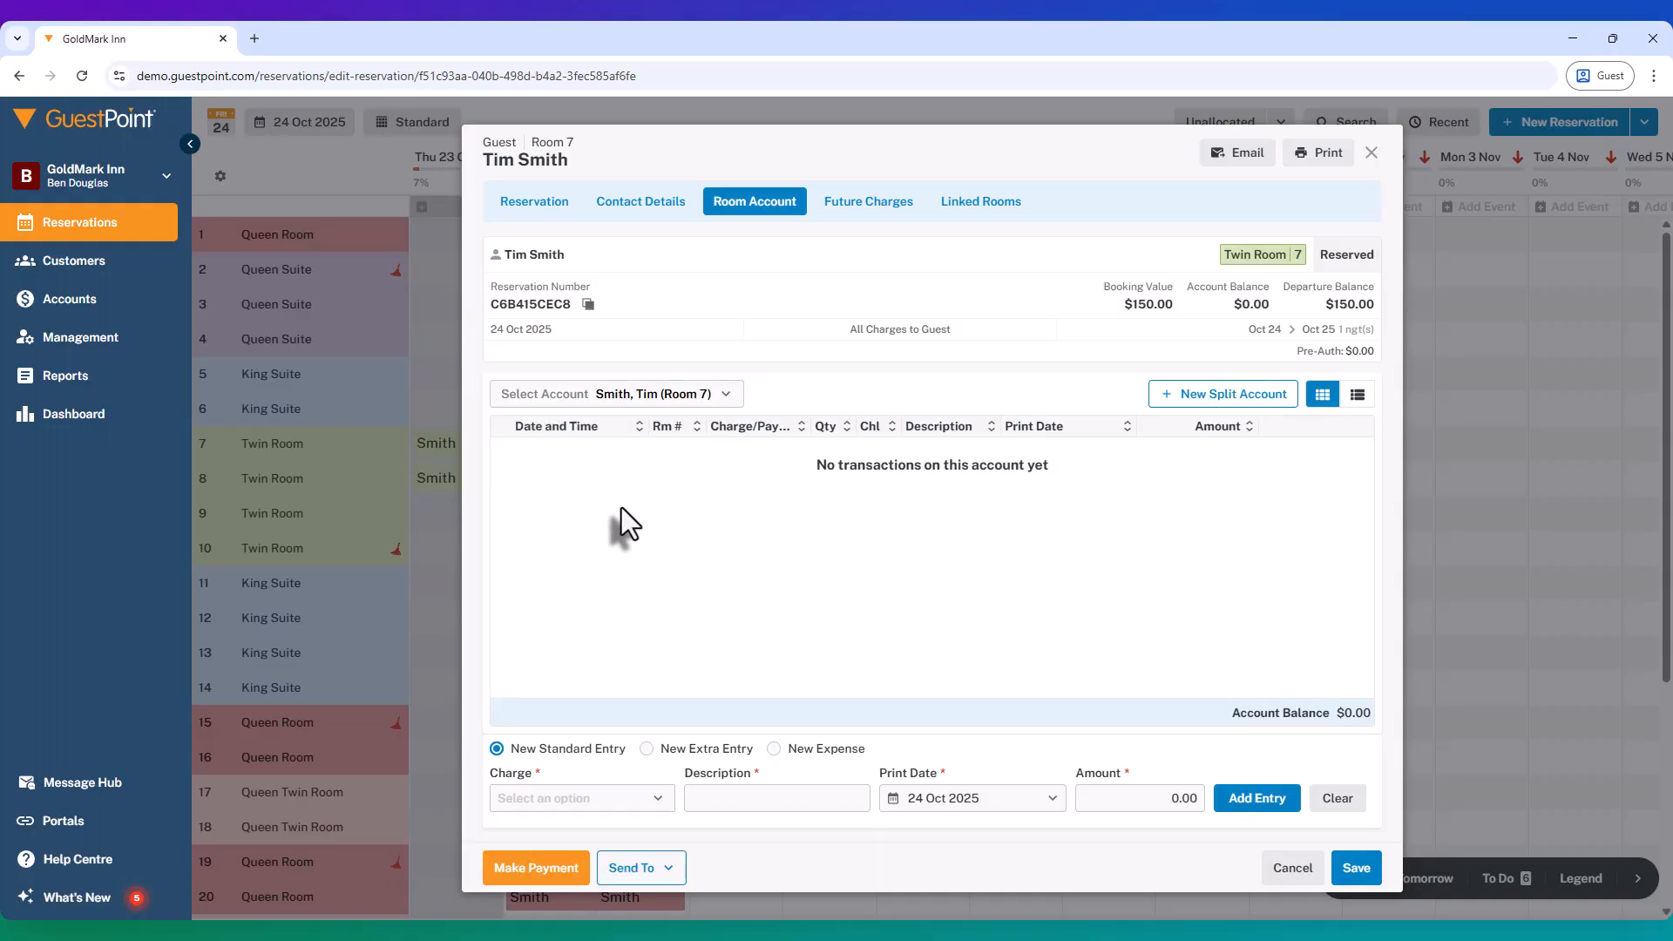
{"action": "left_click", "coordinate": [508, 869]}
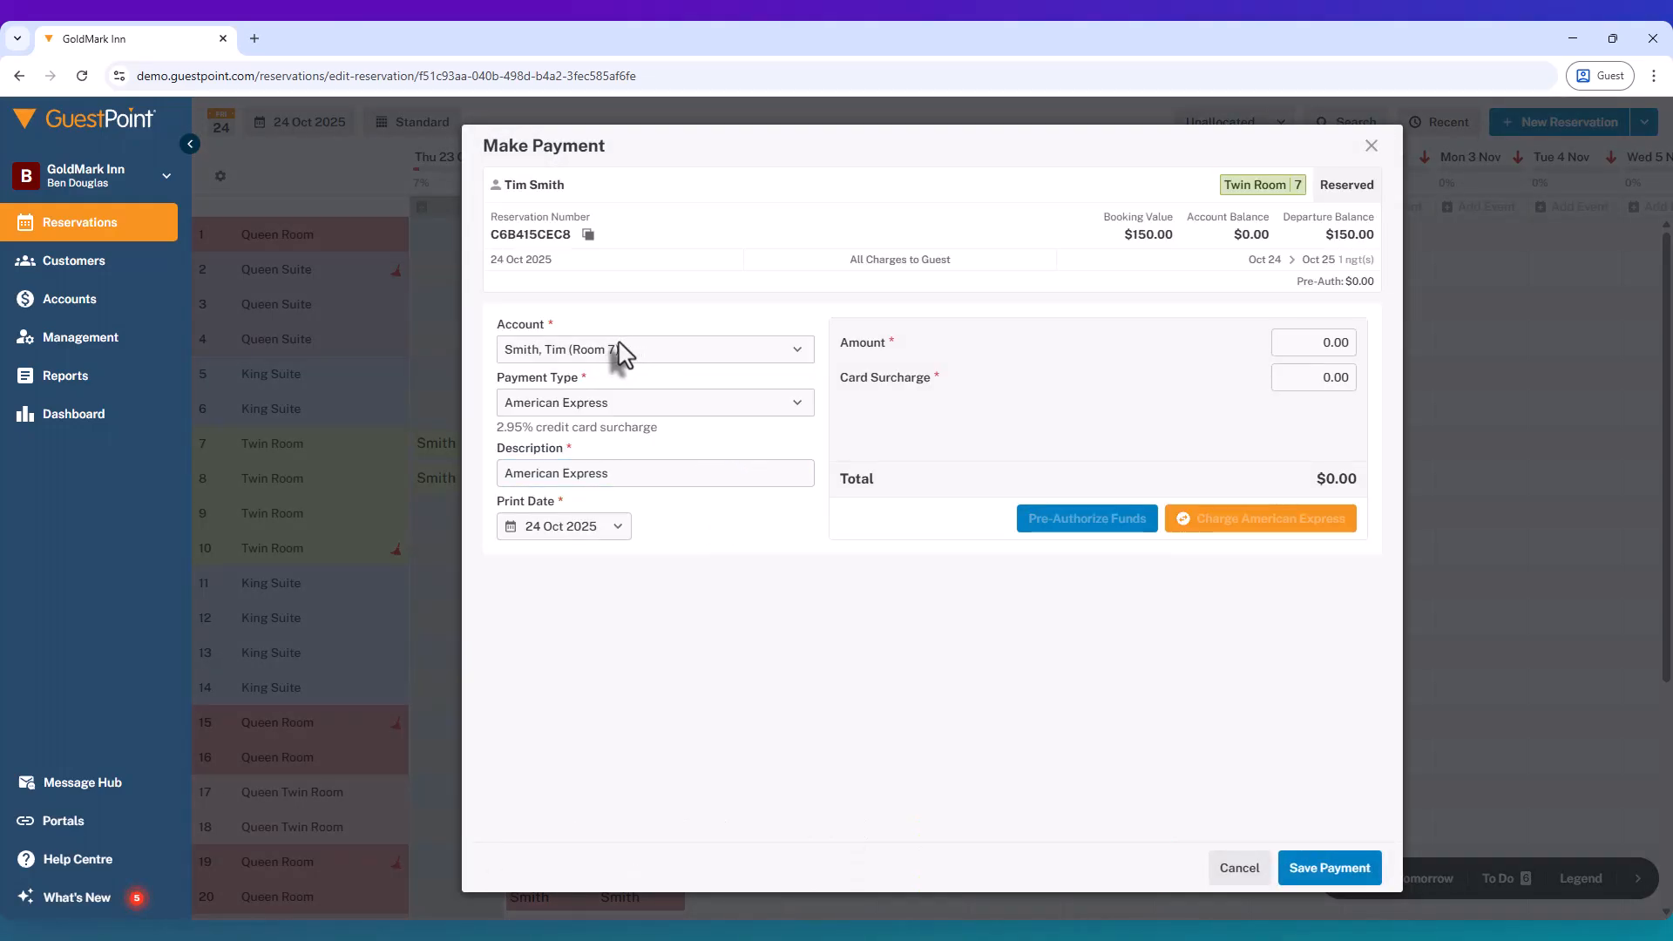
Step: Start a $75.00 American Express payment on the primary guest's account
{"action": "left_click", "coordinate": [618, 345]}
{"action": "left_click", "coordinate": [619, 345]}
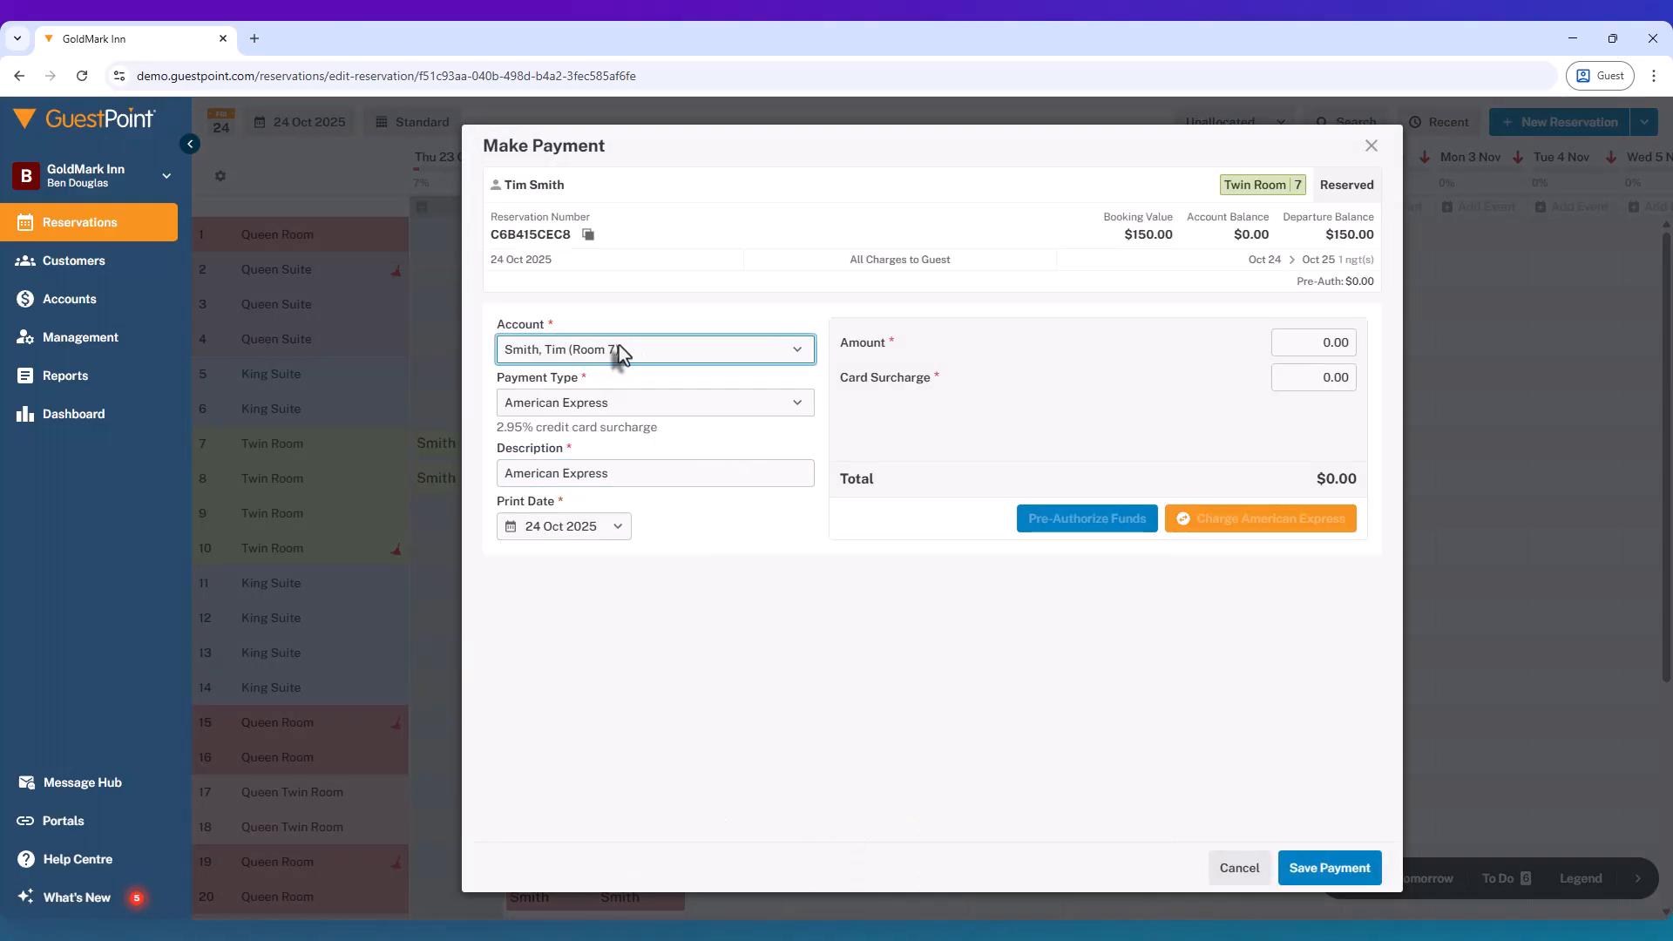
{"action": "left_click", "coordinate": [1299, 347]}
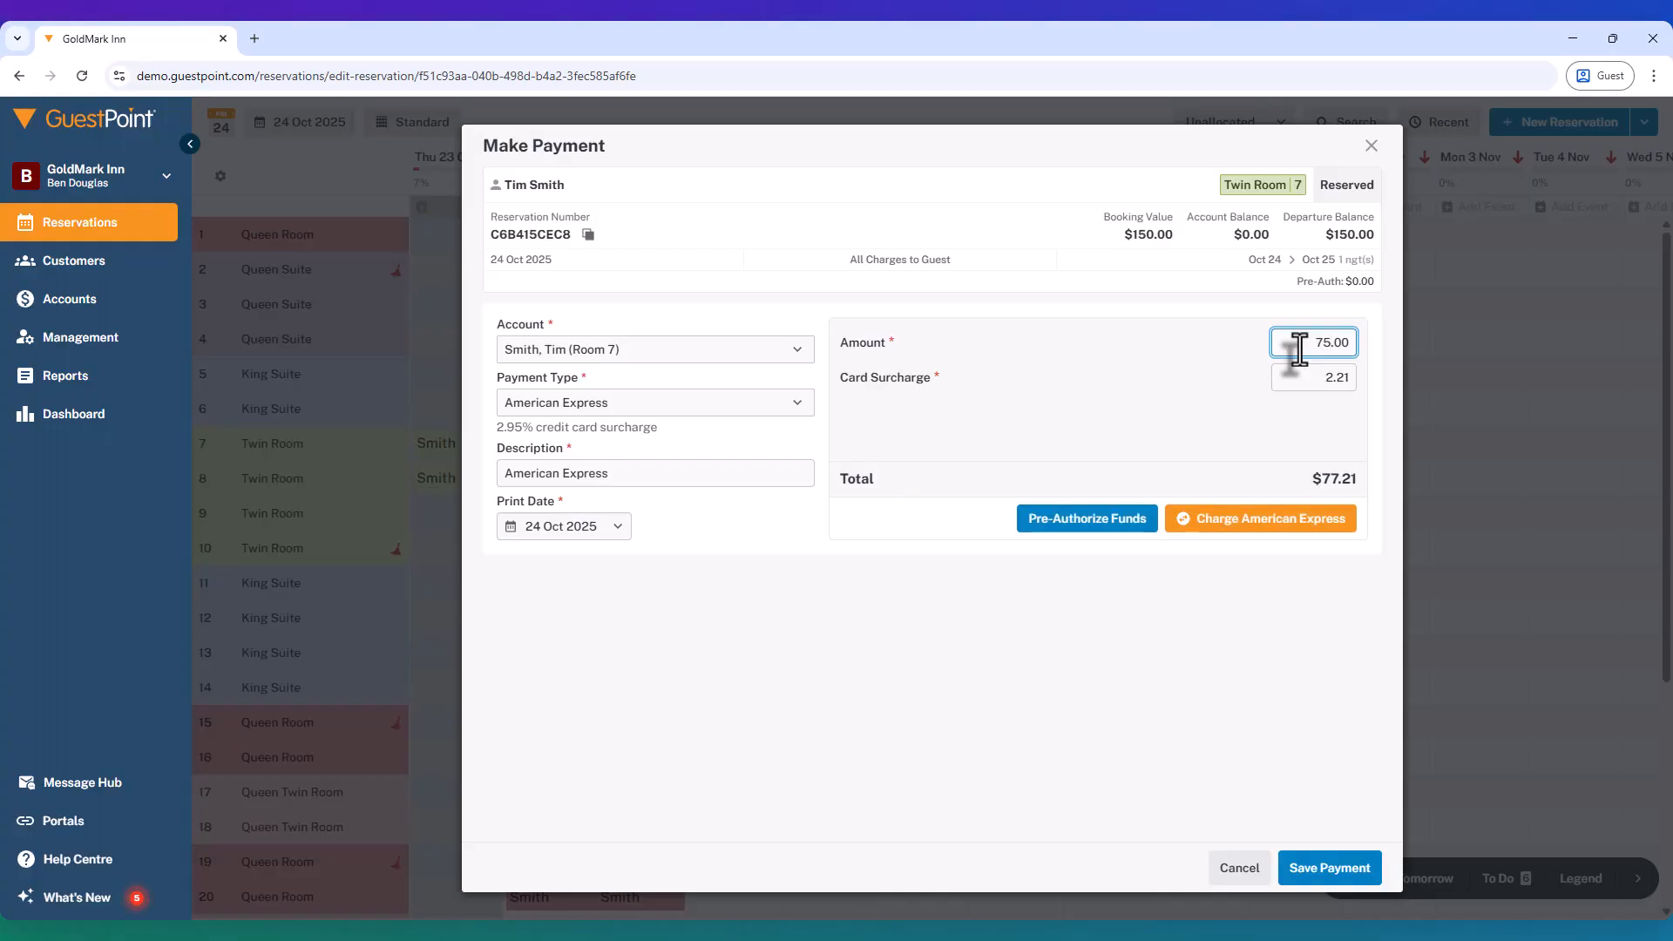
{"action": "left_click", "coordinate": [1220, 523]}
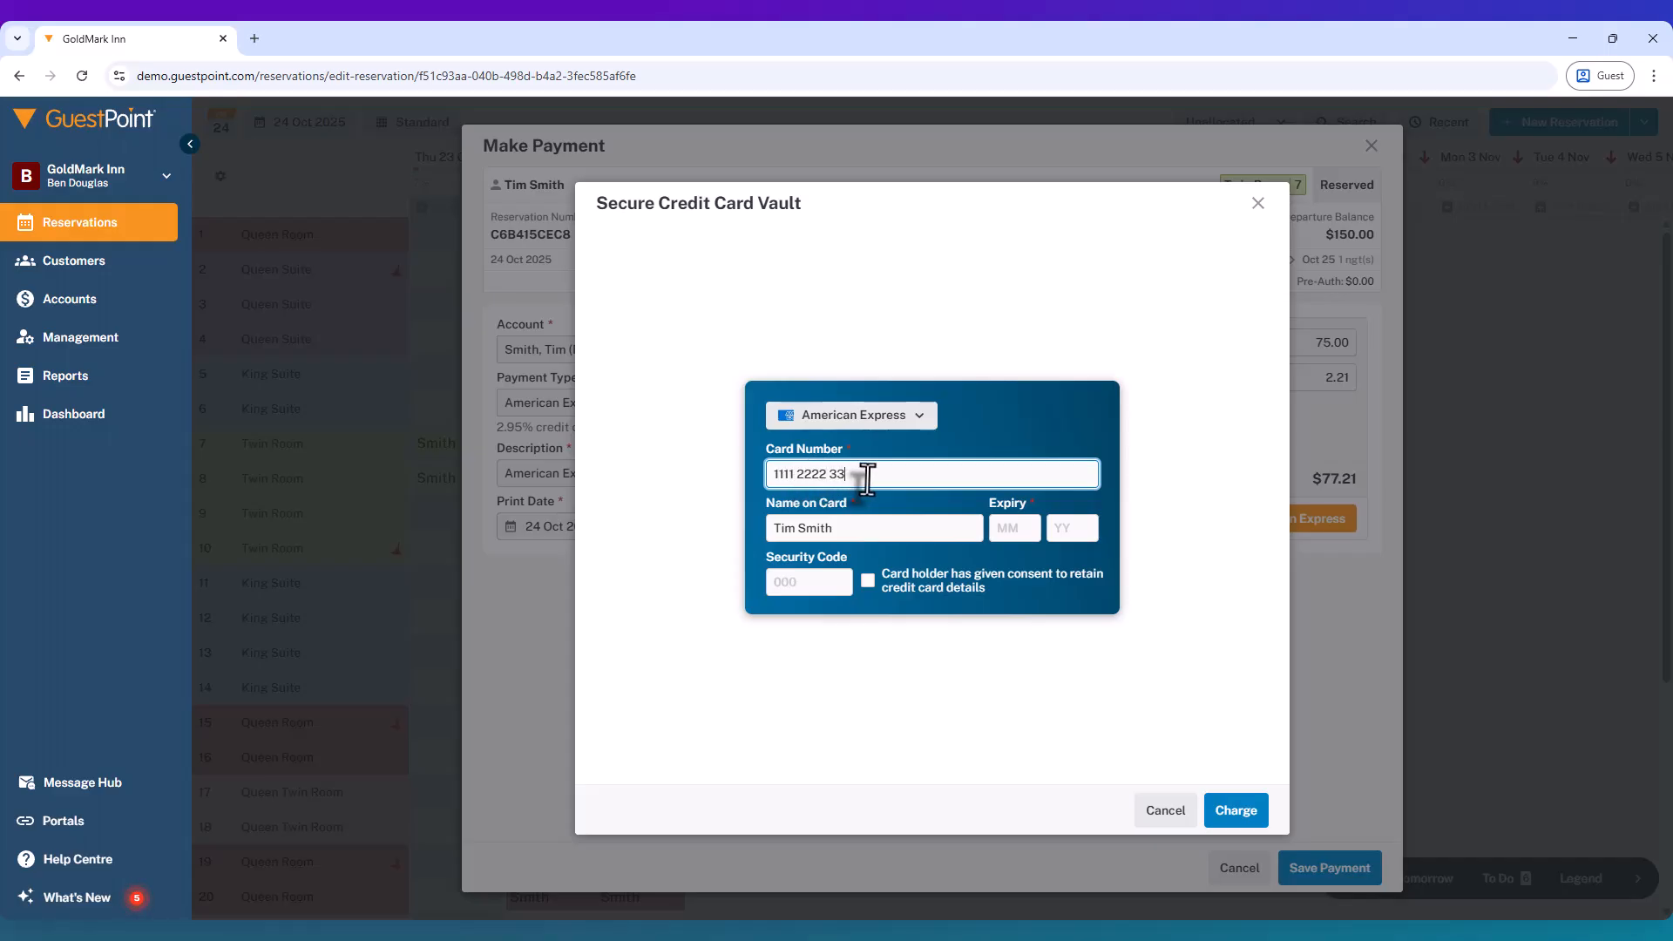
Step: Enter the card details and complete the $75.00 charge plus $2.21 surcharge
{"action": "type", "text": "445"}
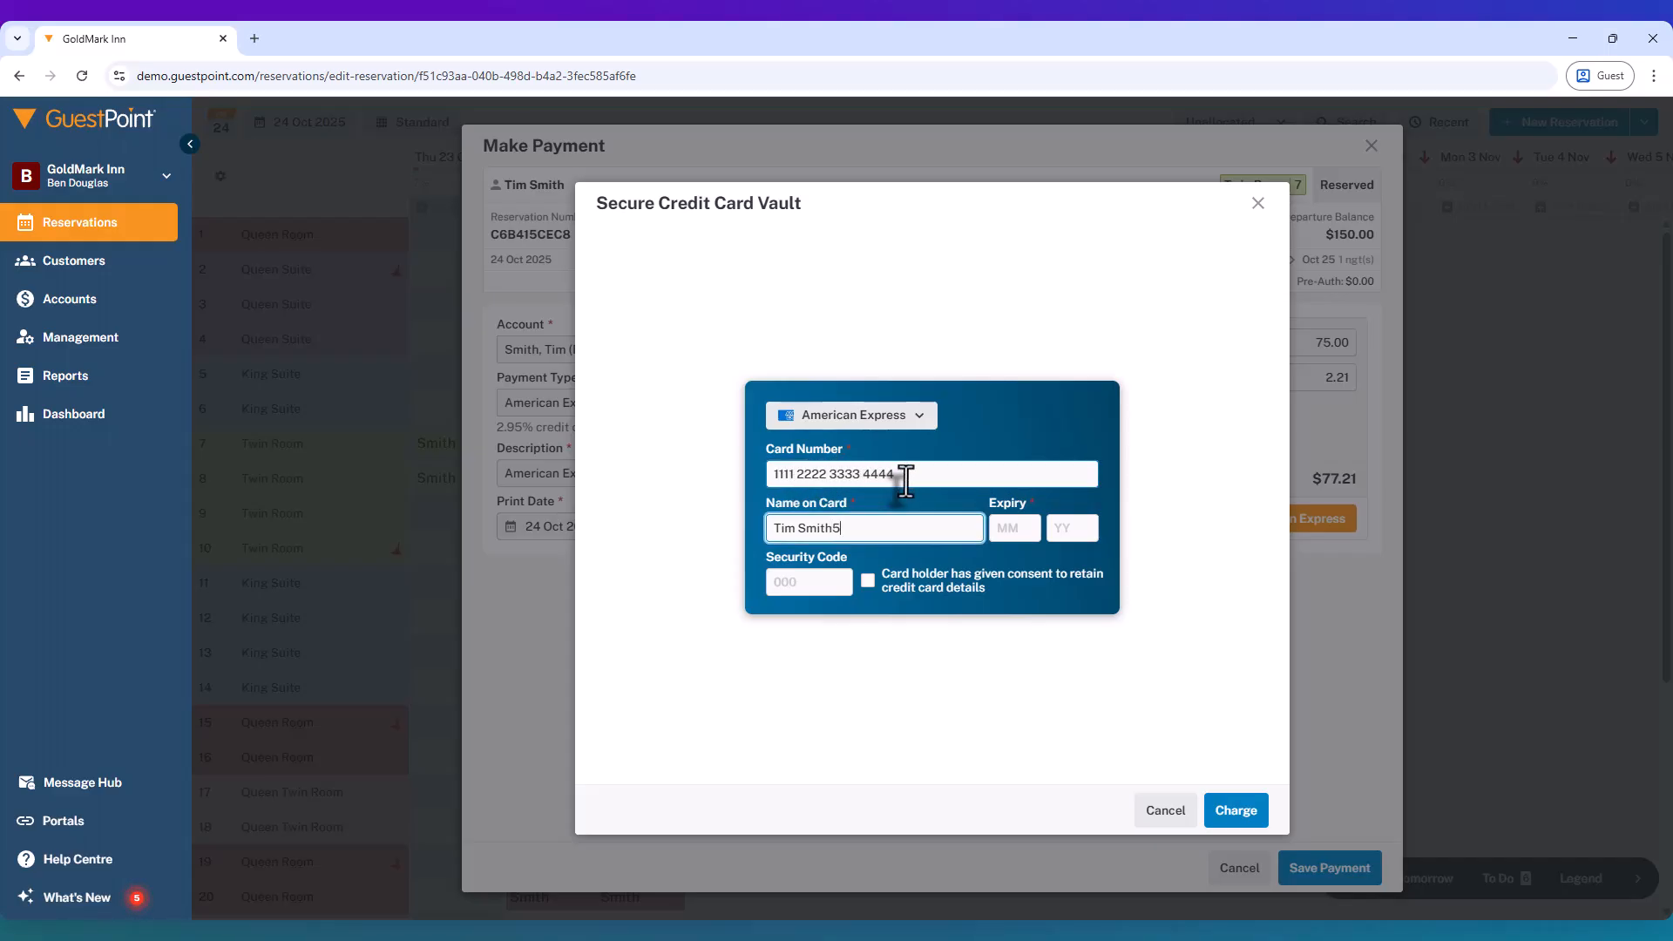
{"action": "key", "text": "BackSpace"}
{"action": "left_click", "coordinate": [1016, 528]}
{"action": "type", "text": "01"}
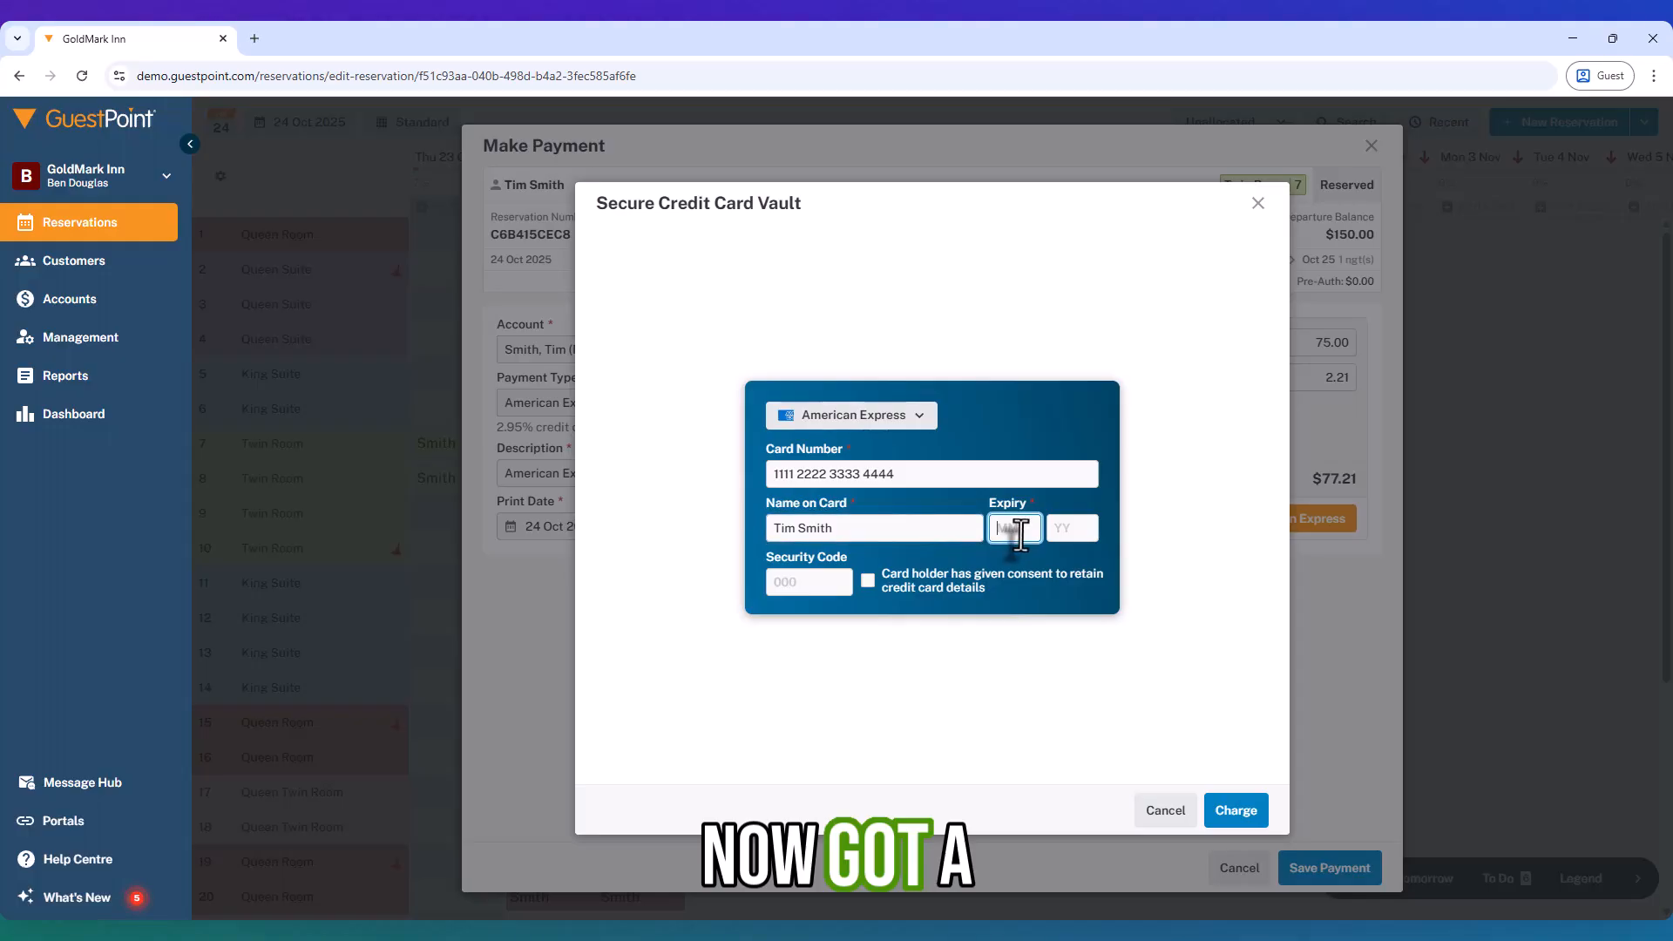
{"action": "type", "text": "28"}
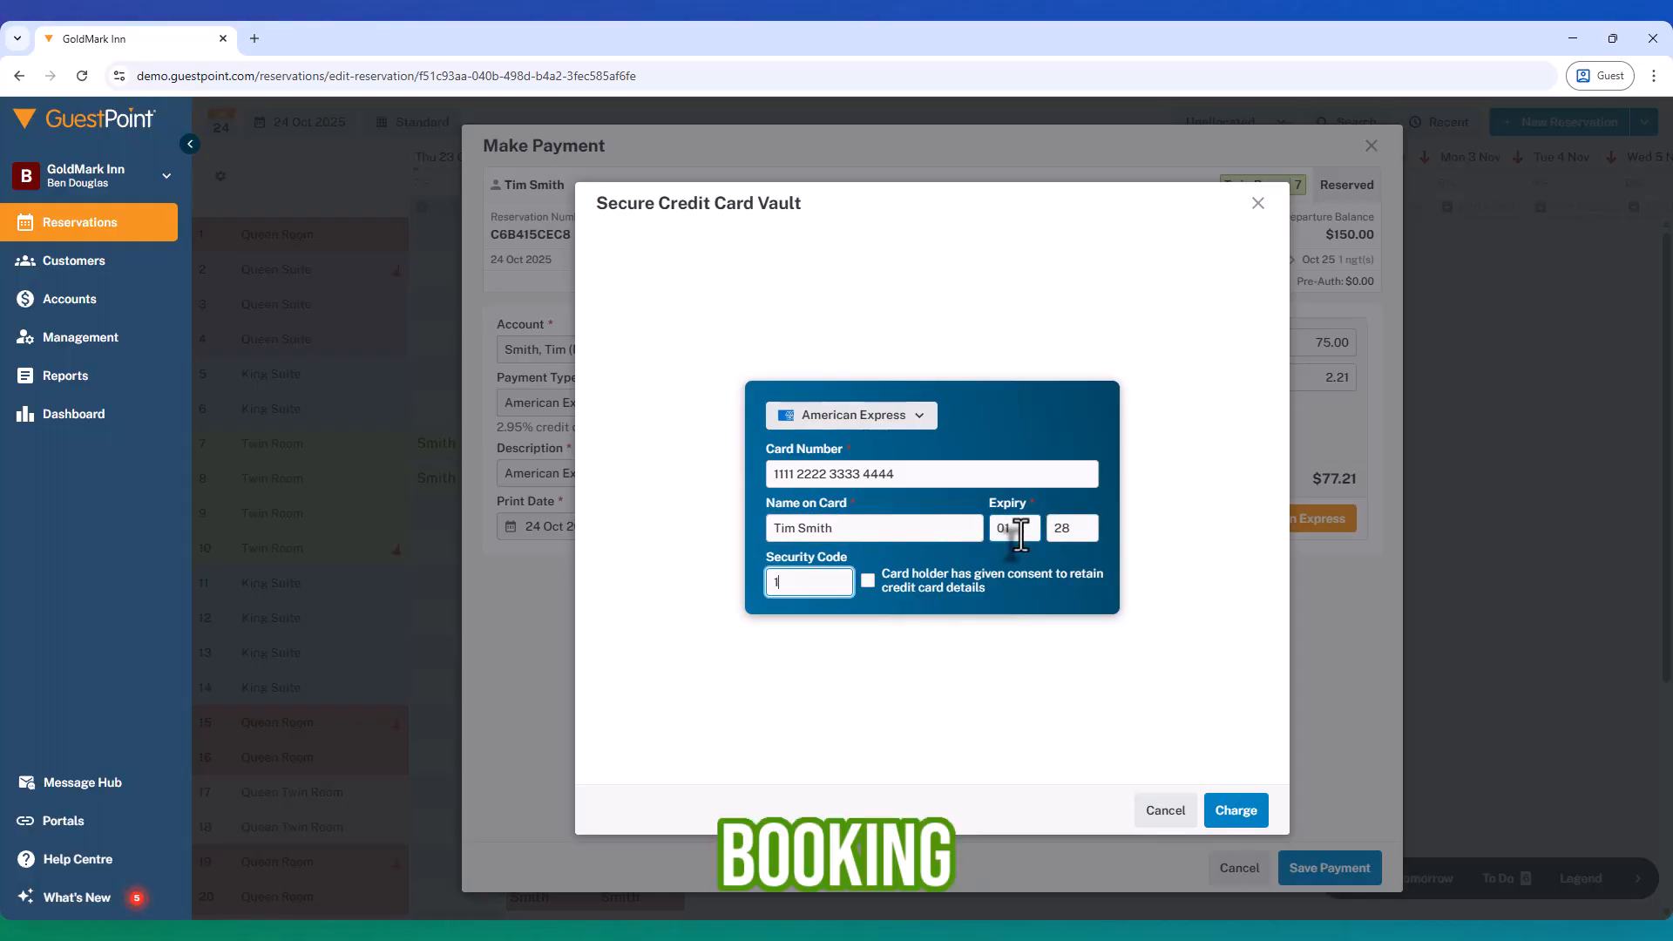
{"action": "left_click", "coordinate": [1238, 810]}
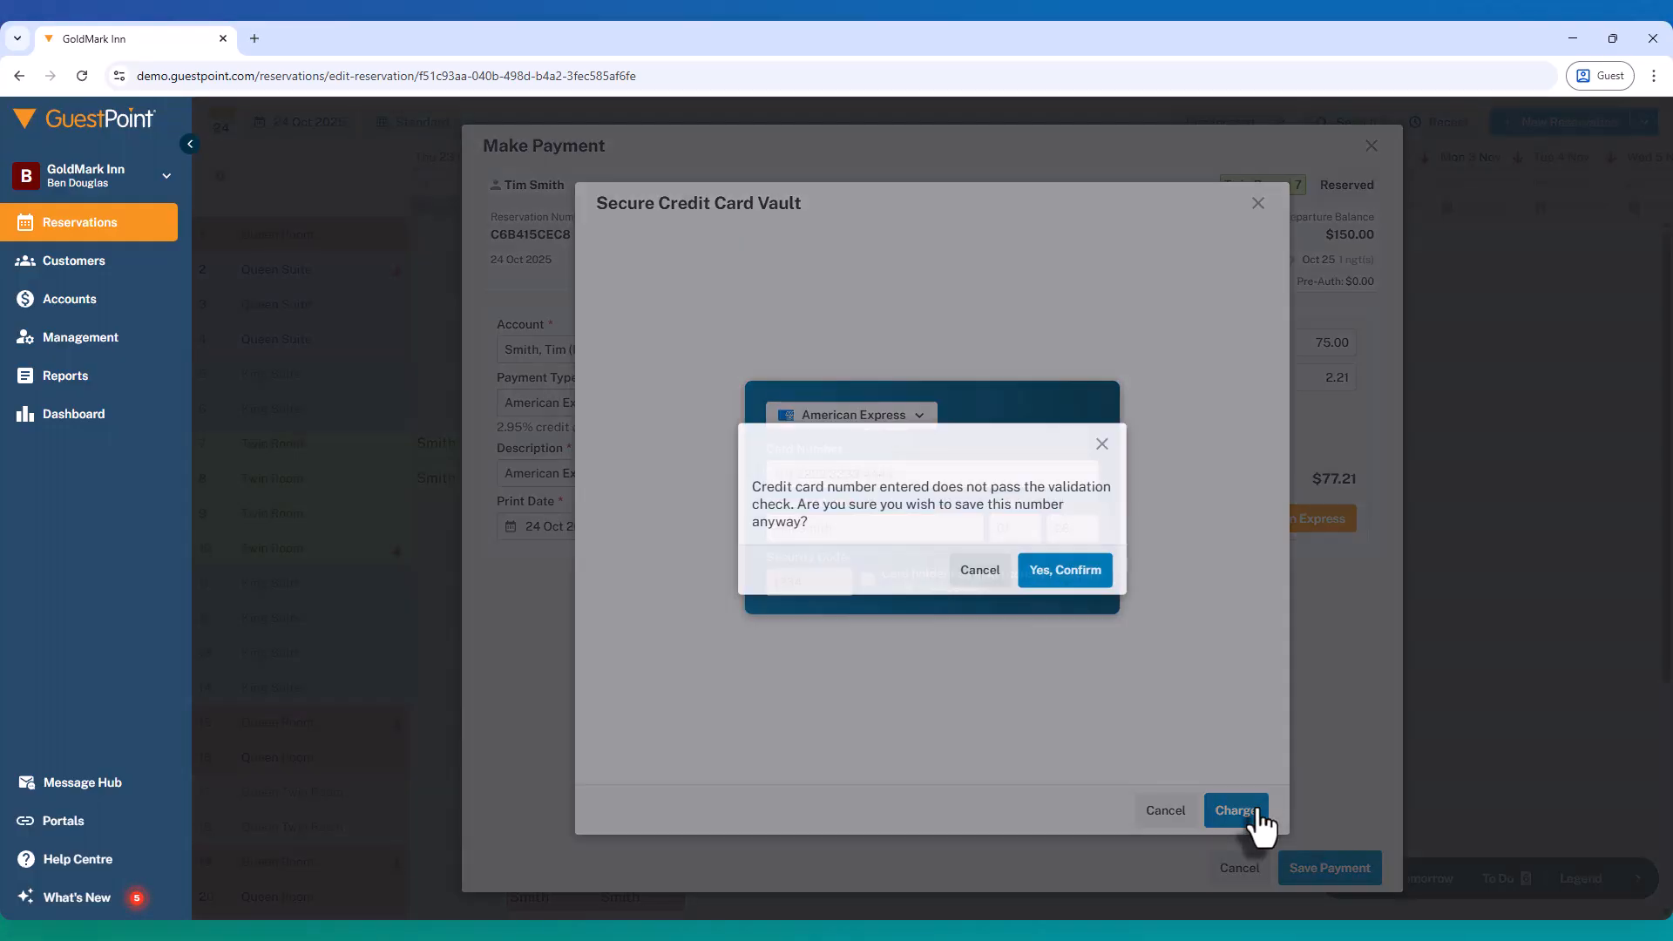
{"action": "left_click", "coordinate": [1061, 572]}
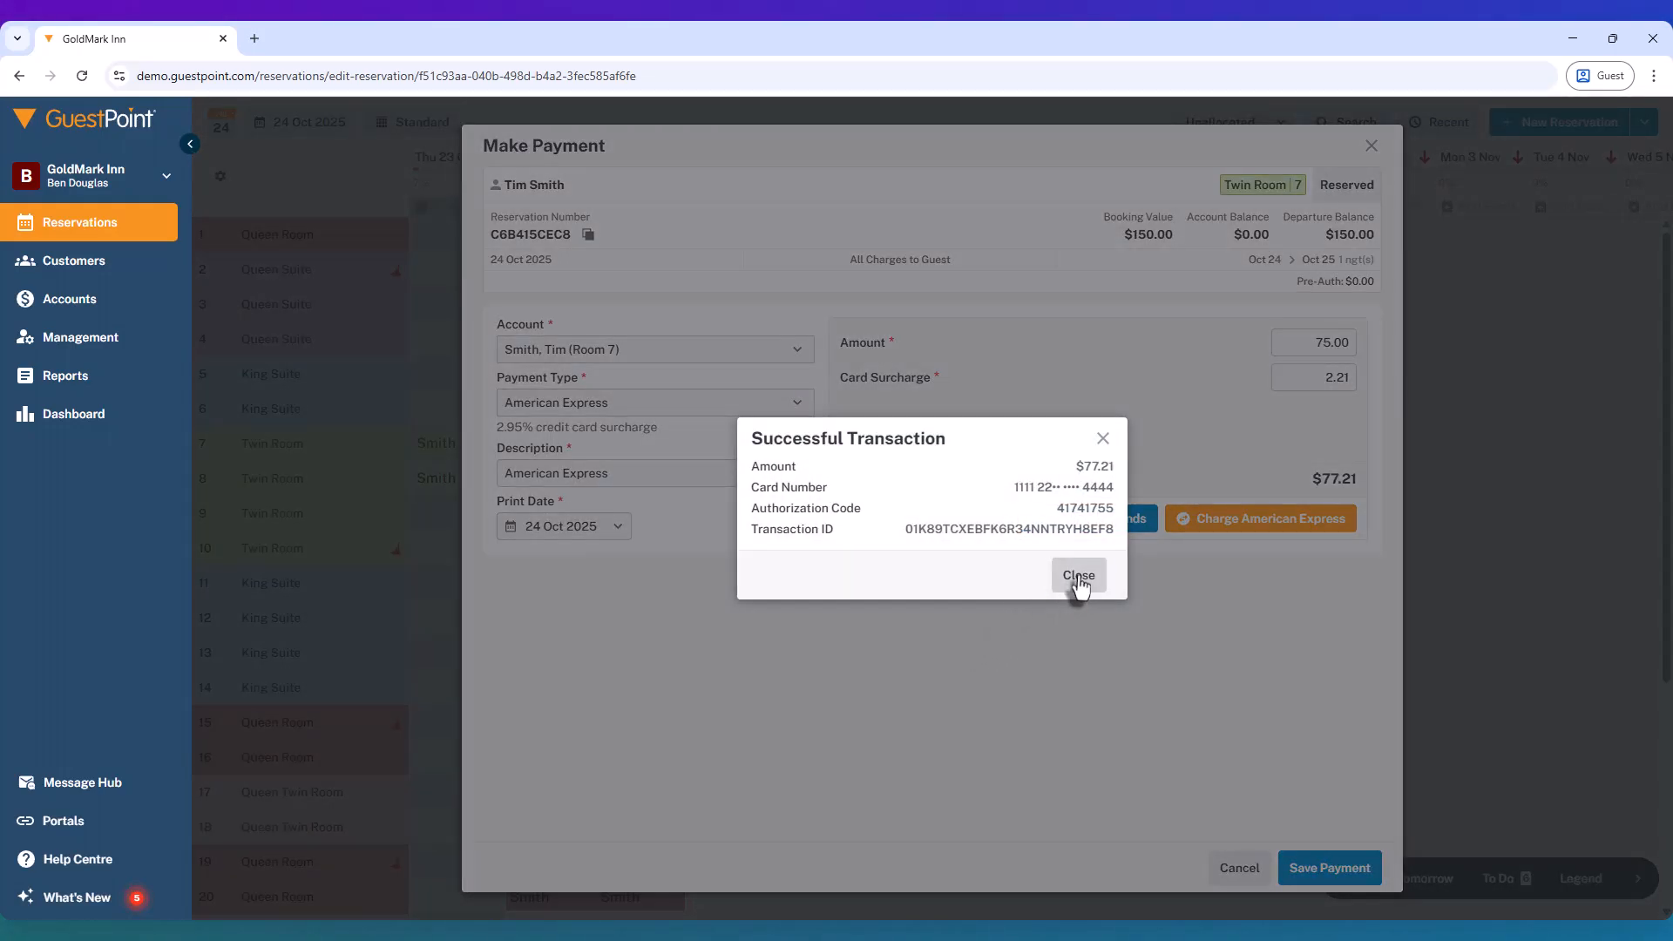
{"action": "left_click", "coordinate": [1077, 576]}
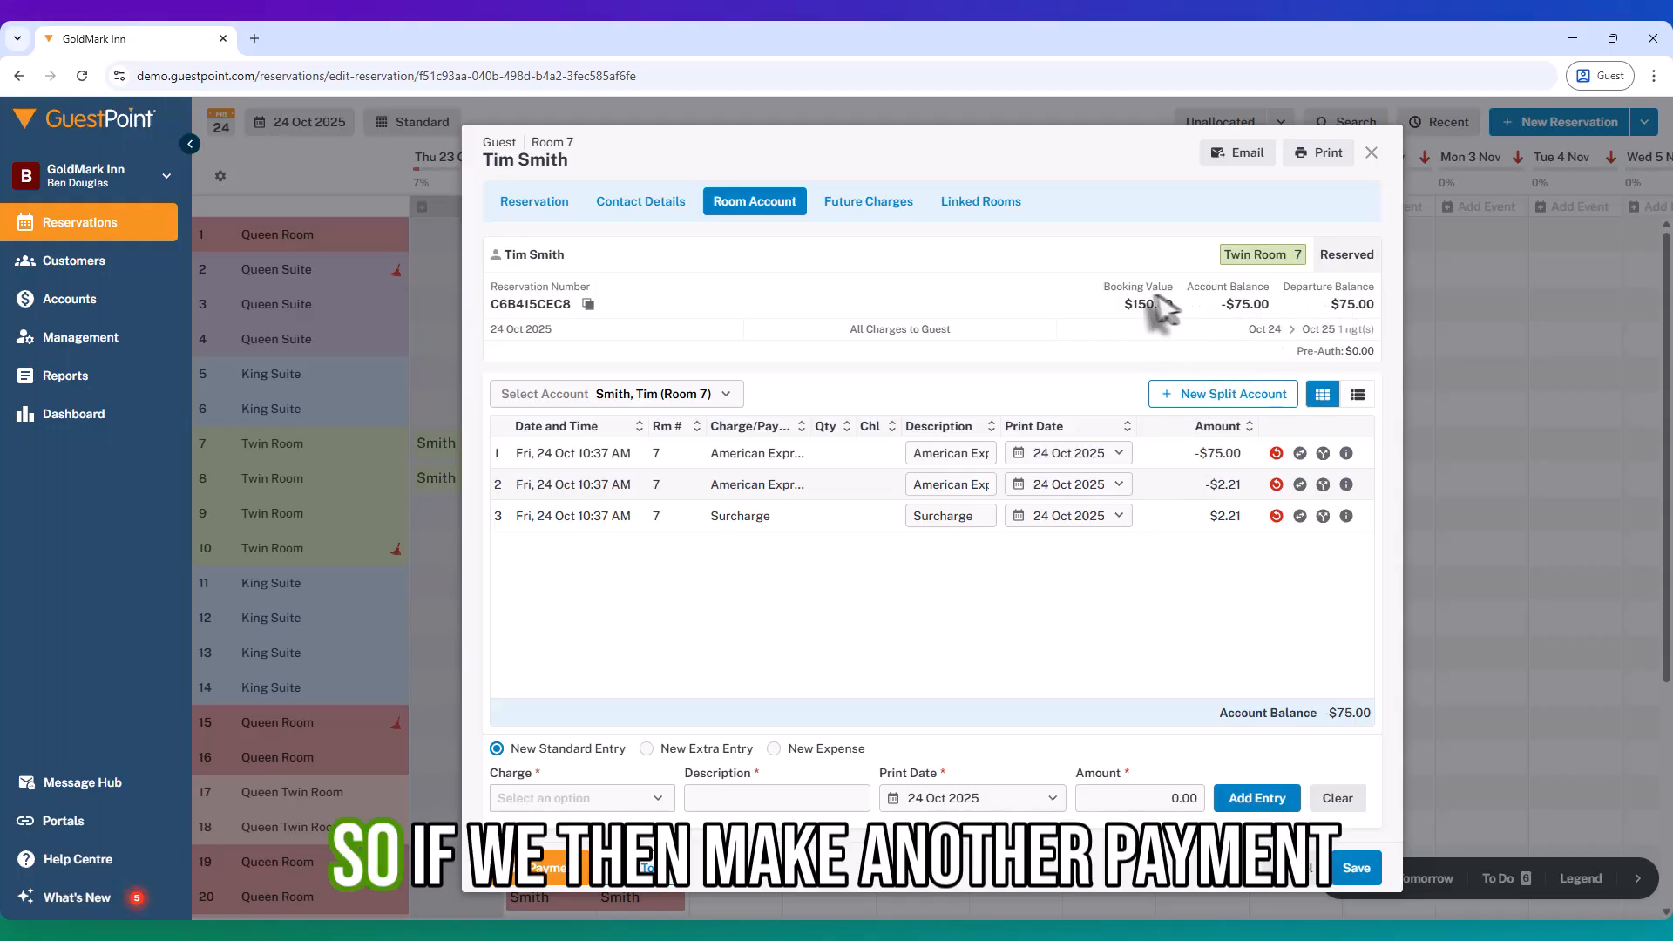
Step: Open a new payment for the second guest's account with amount $75.00
{"action": "right_click", "coordinate": [821, 504]}
{"action": "left_click", "coordinate": [526, 882]}
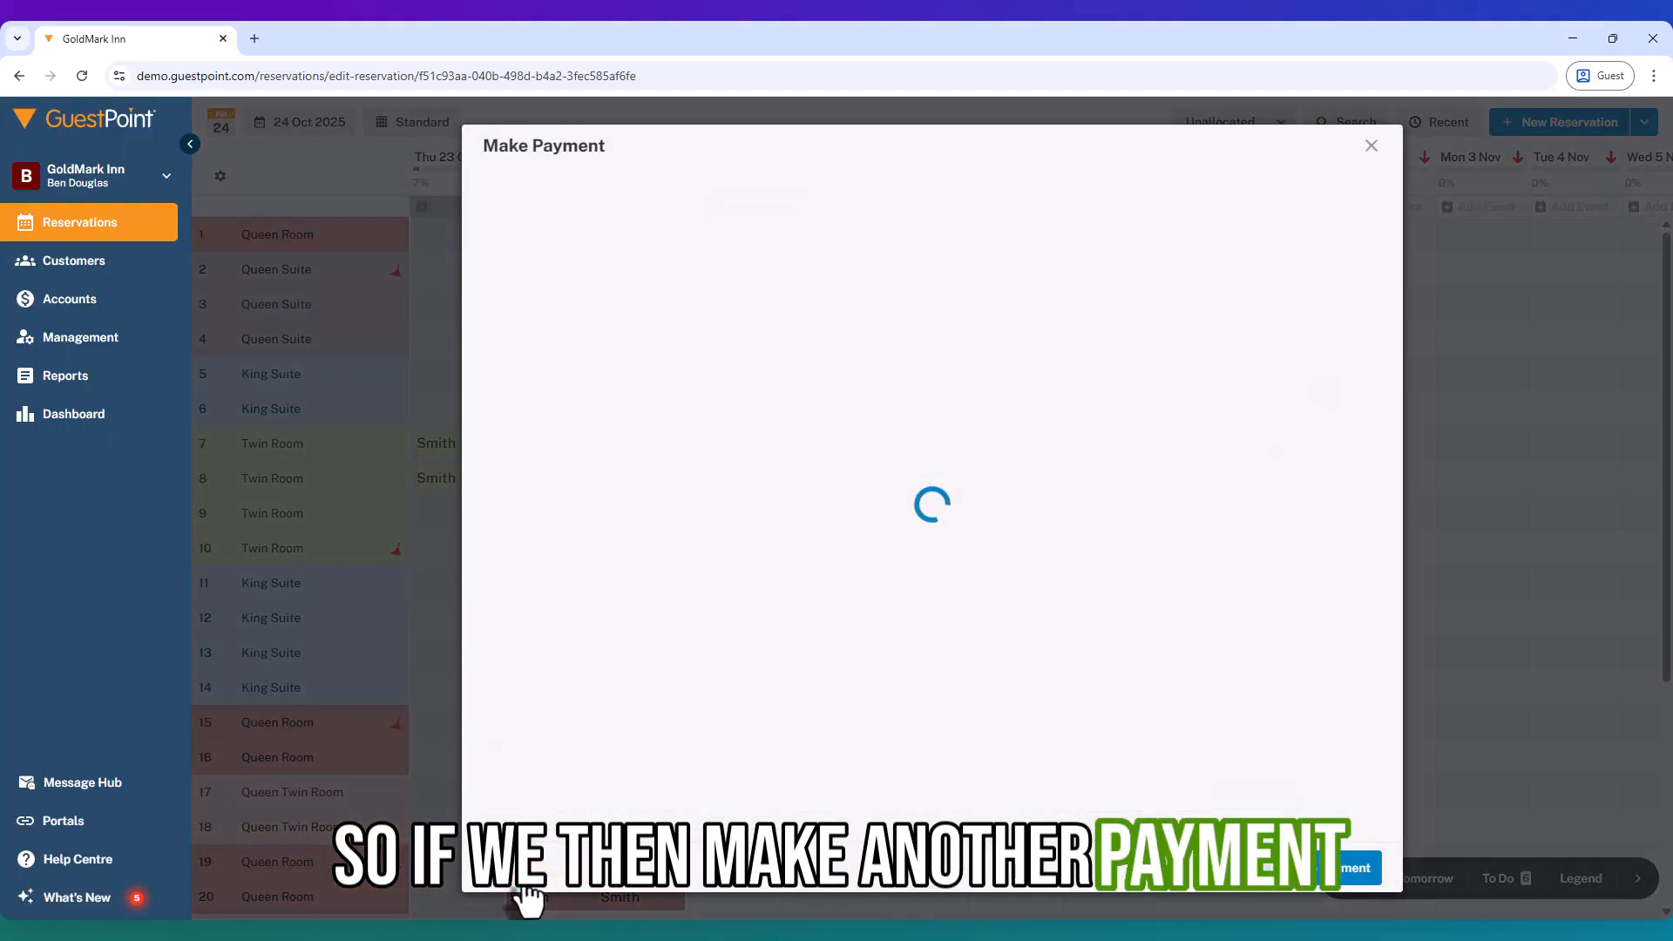
{"action": "left_click", "coordinate": [633, 349]}
{"action": "left_click", "coordinate": [596, 394]}
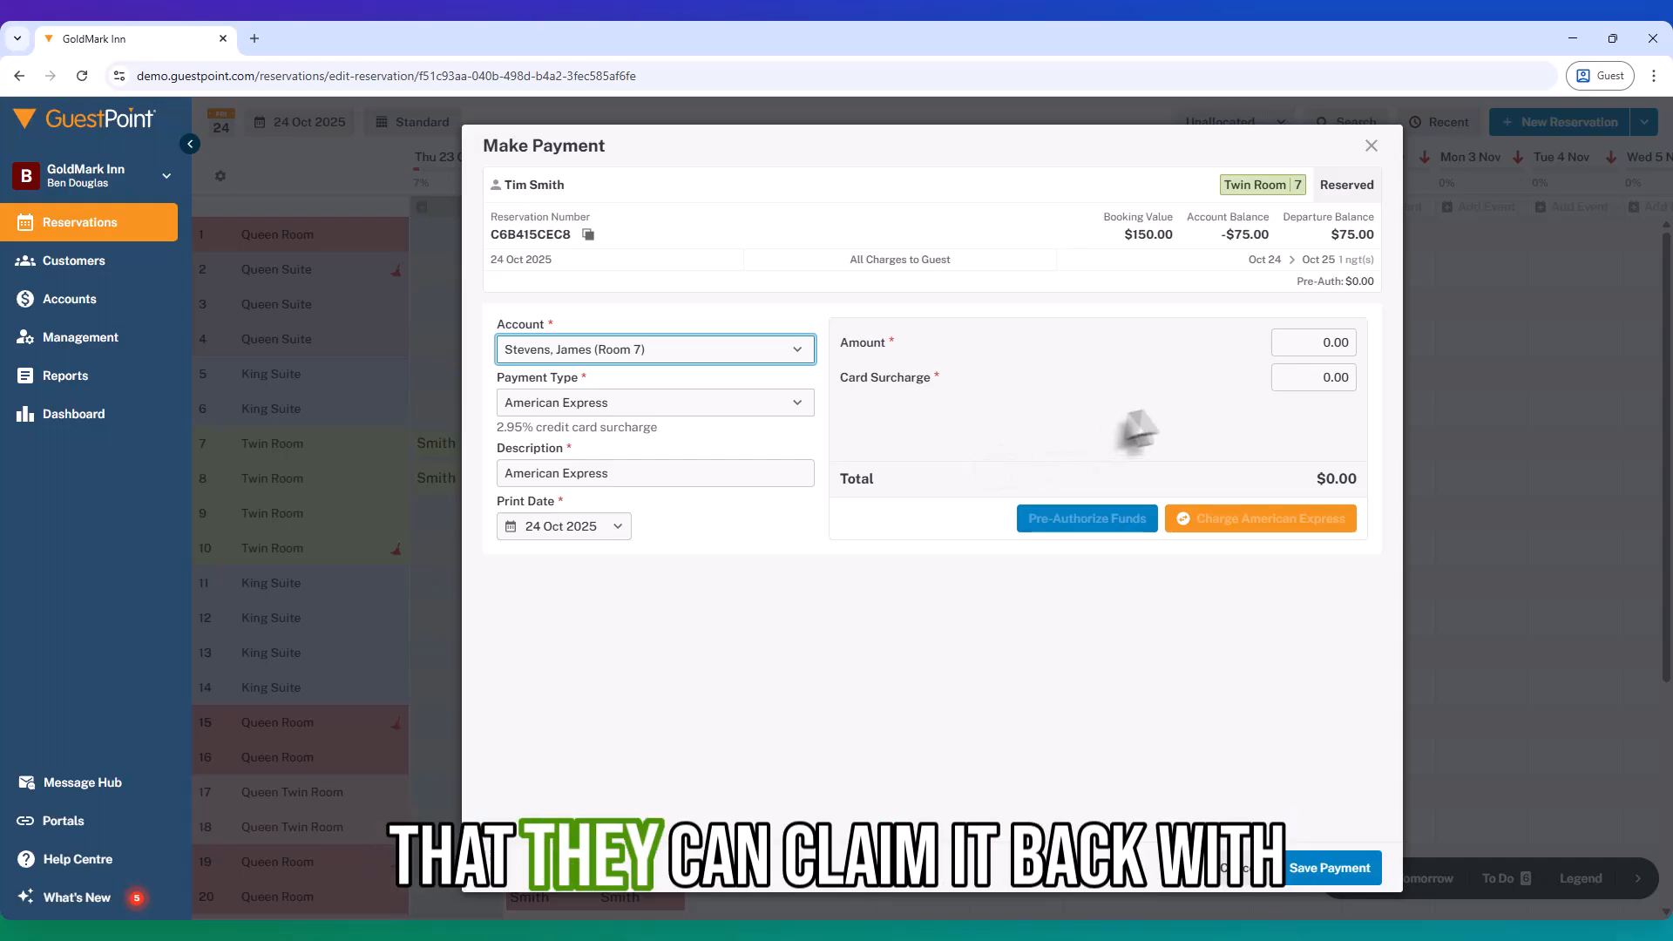
{"action": "left_click", "coordinate": [1320, 347]}
{"action": "left_click", "coordinate": [1324, 343]}
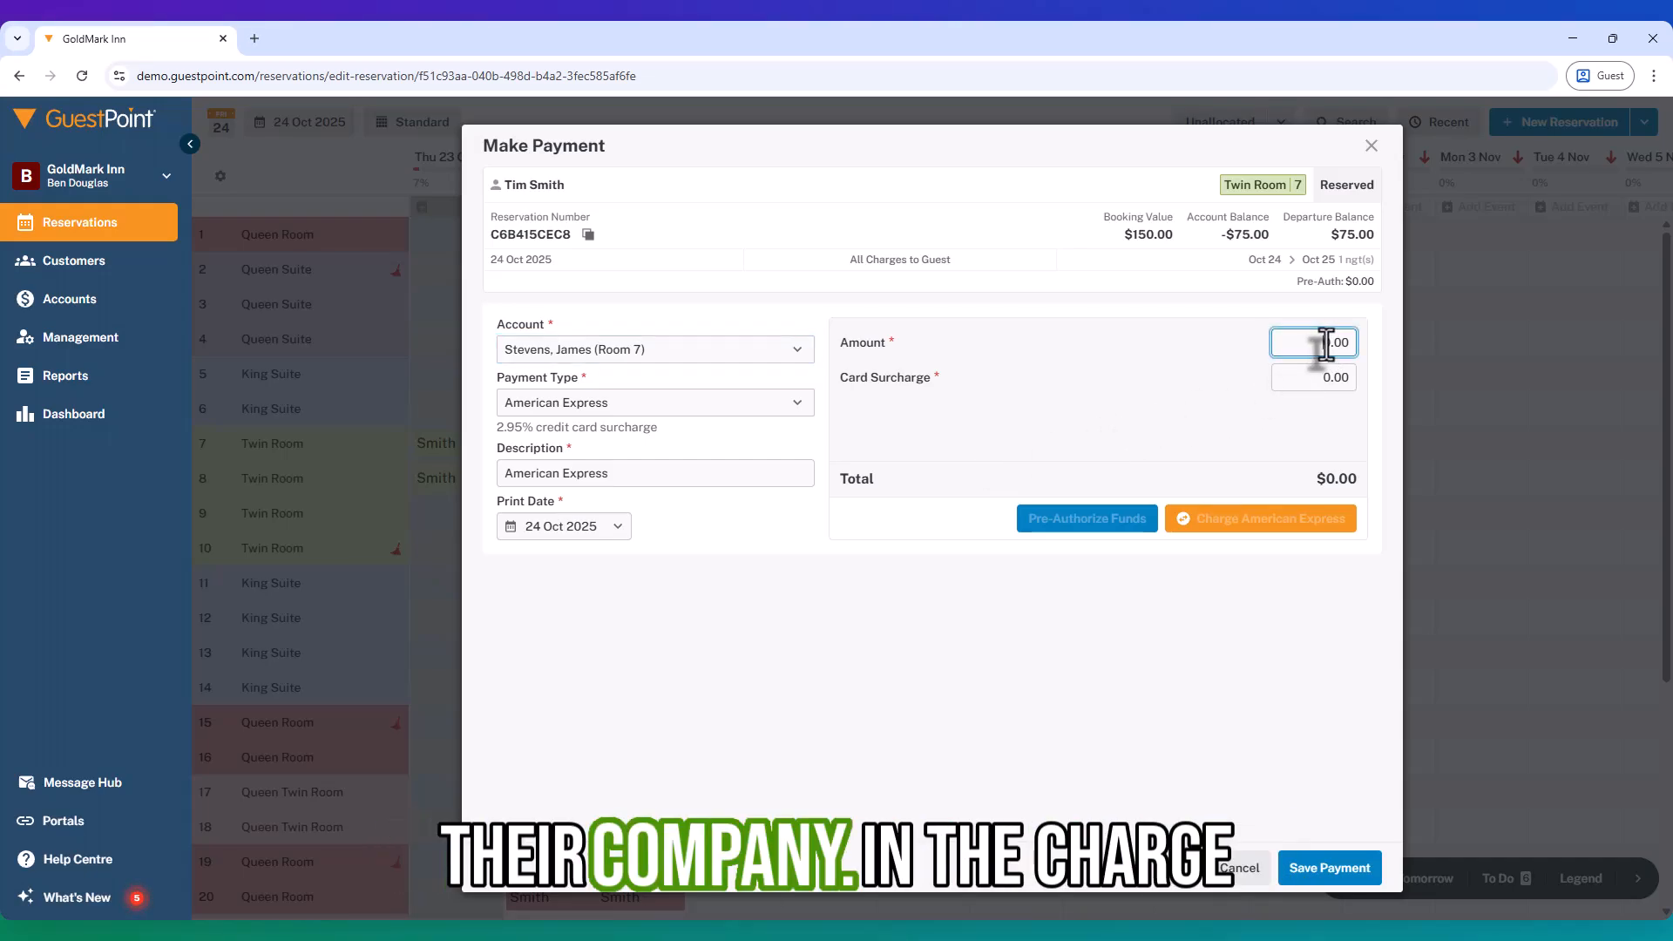
{"action": "type", "text": "7500"}
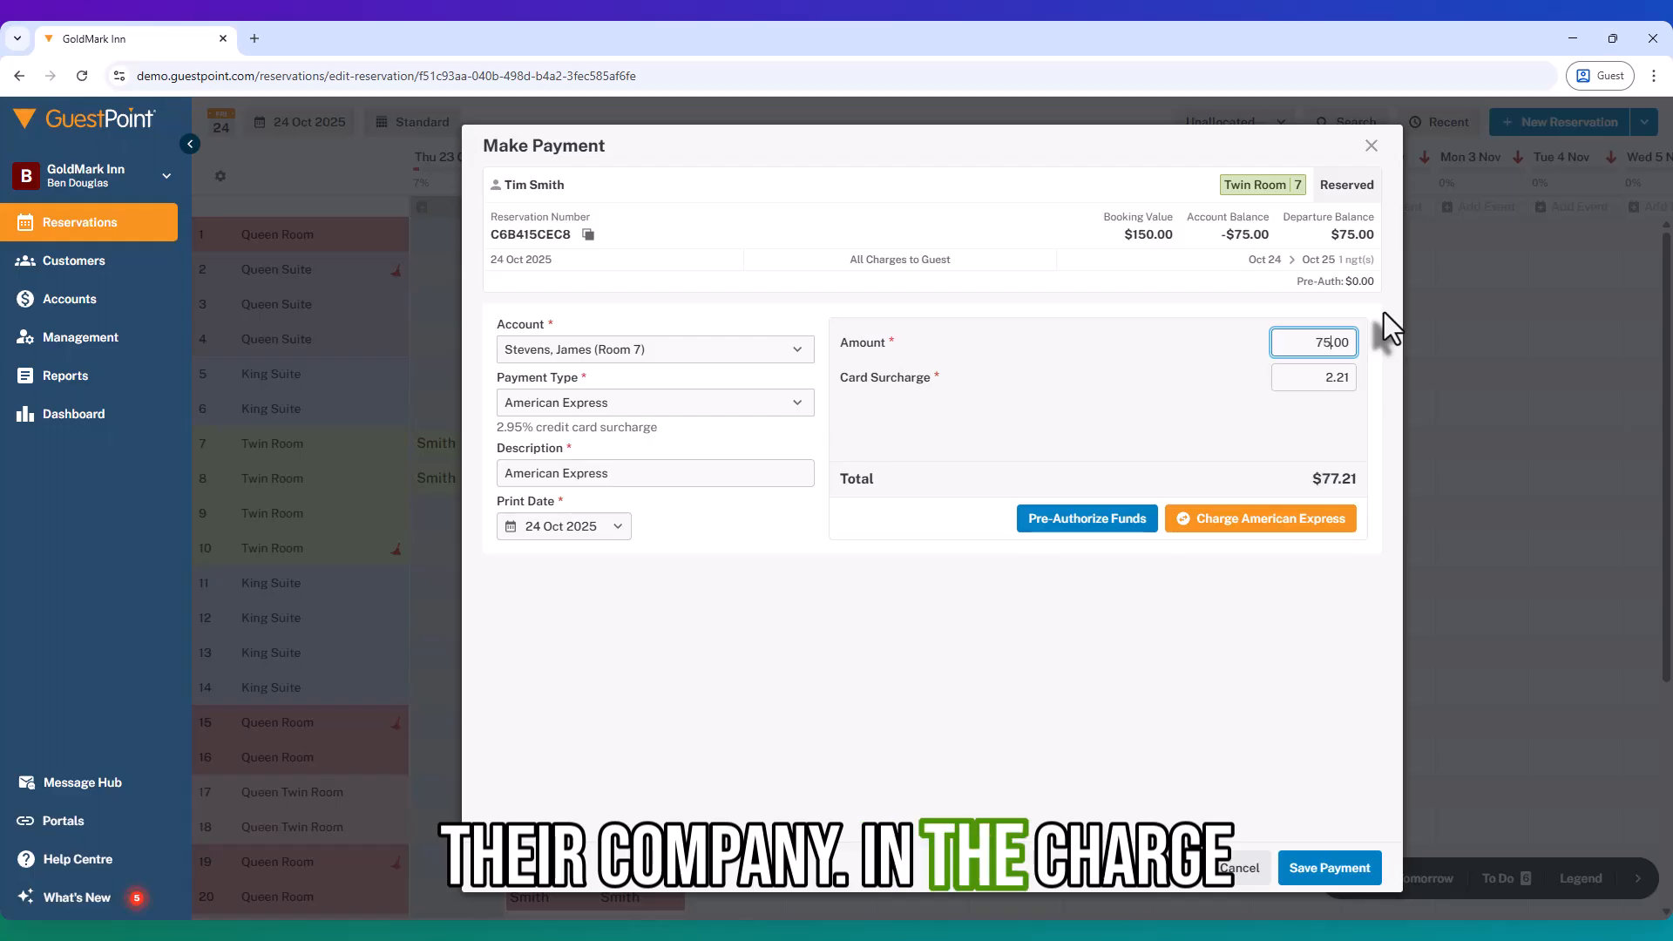
{"action": "key", "text": "BackSpace"}
{"action": "key", "text": "BackSpace"}
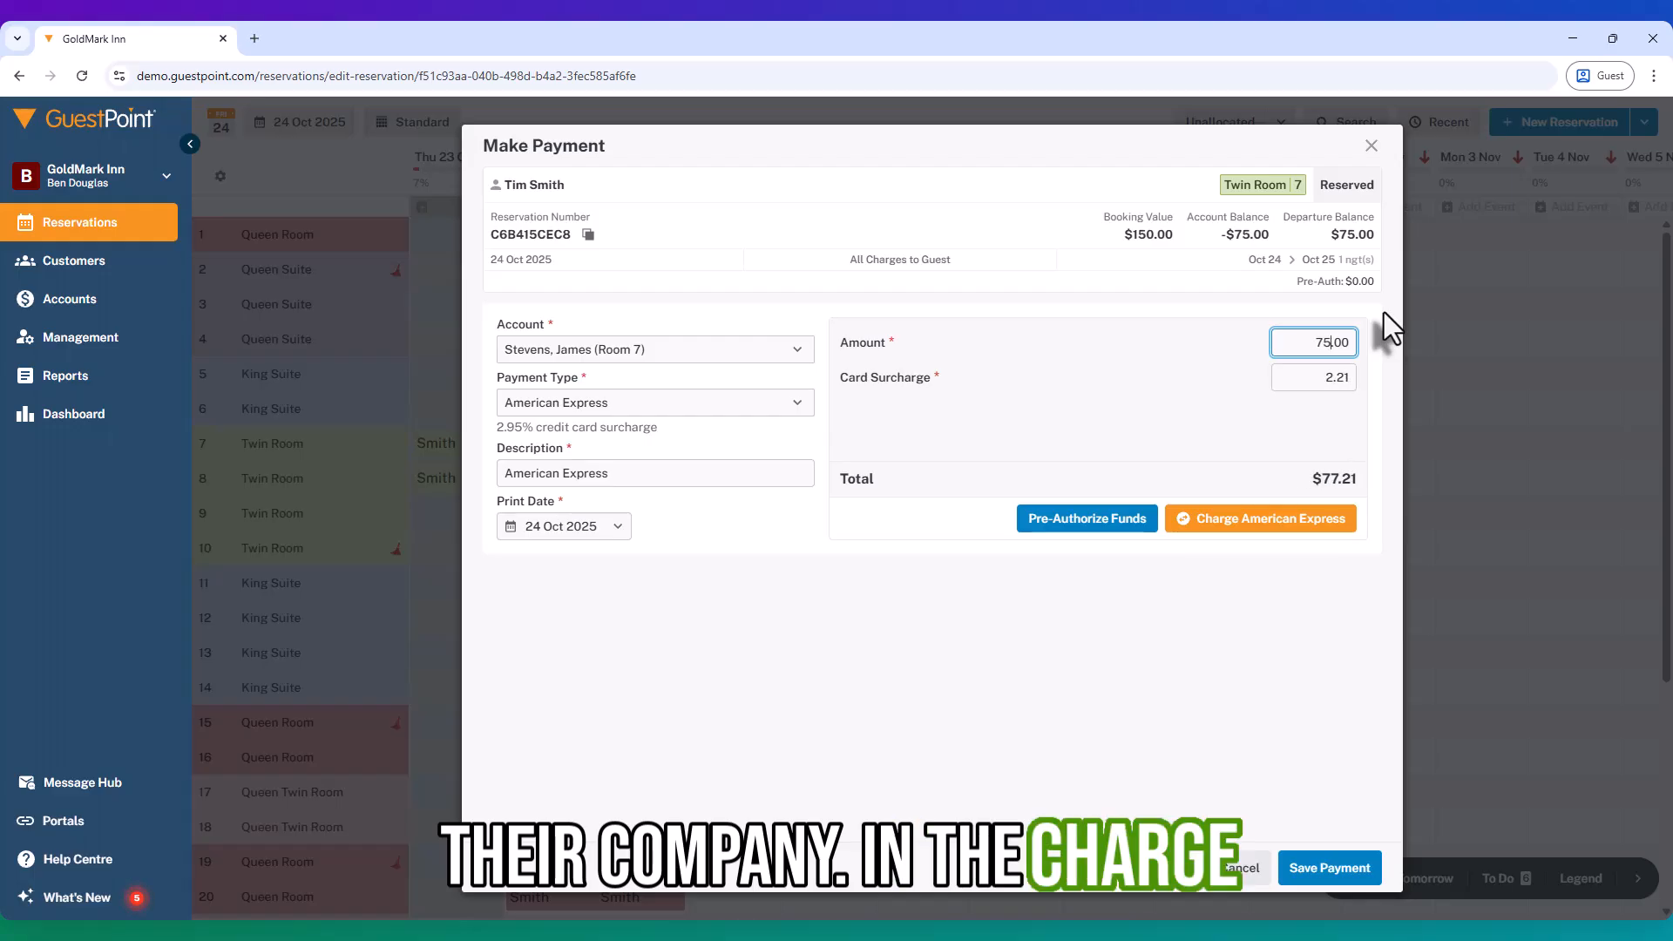
{"action": "key", "text": "Tab"}
Step: Charge $77.21 to an American Express card, accepting the card warning
{"action": "left_click", "coordinate": [1215, 530]}
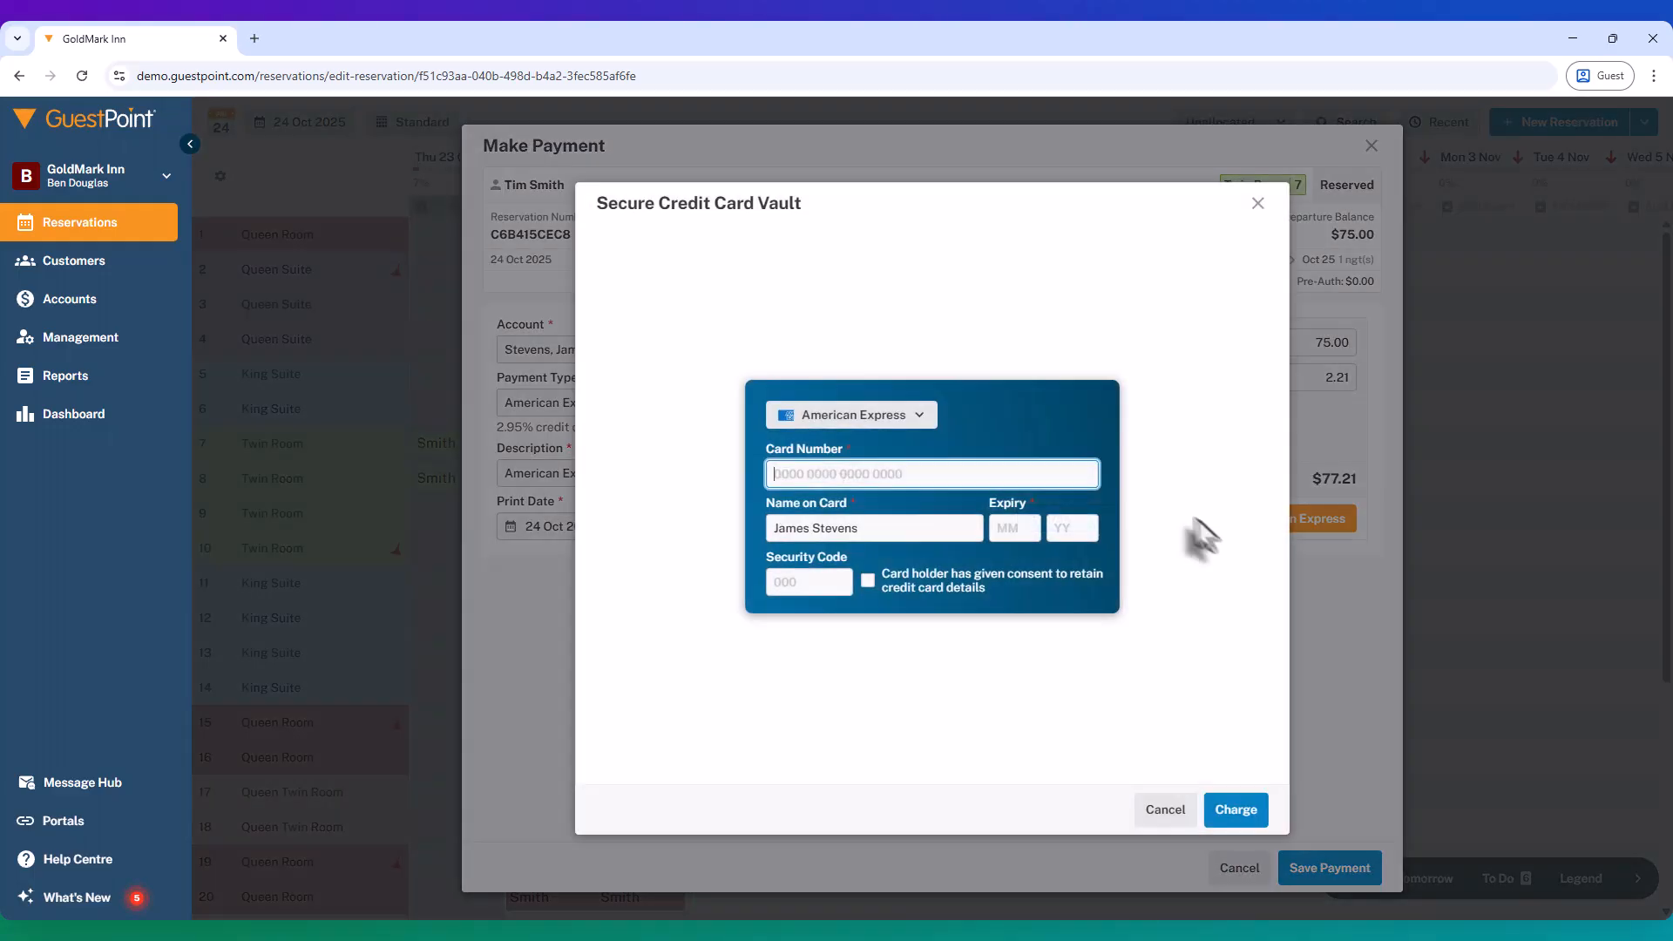
{"action": "type", "text": "1111 22"}
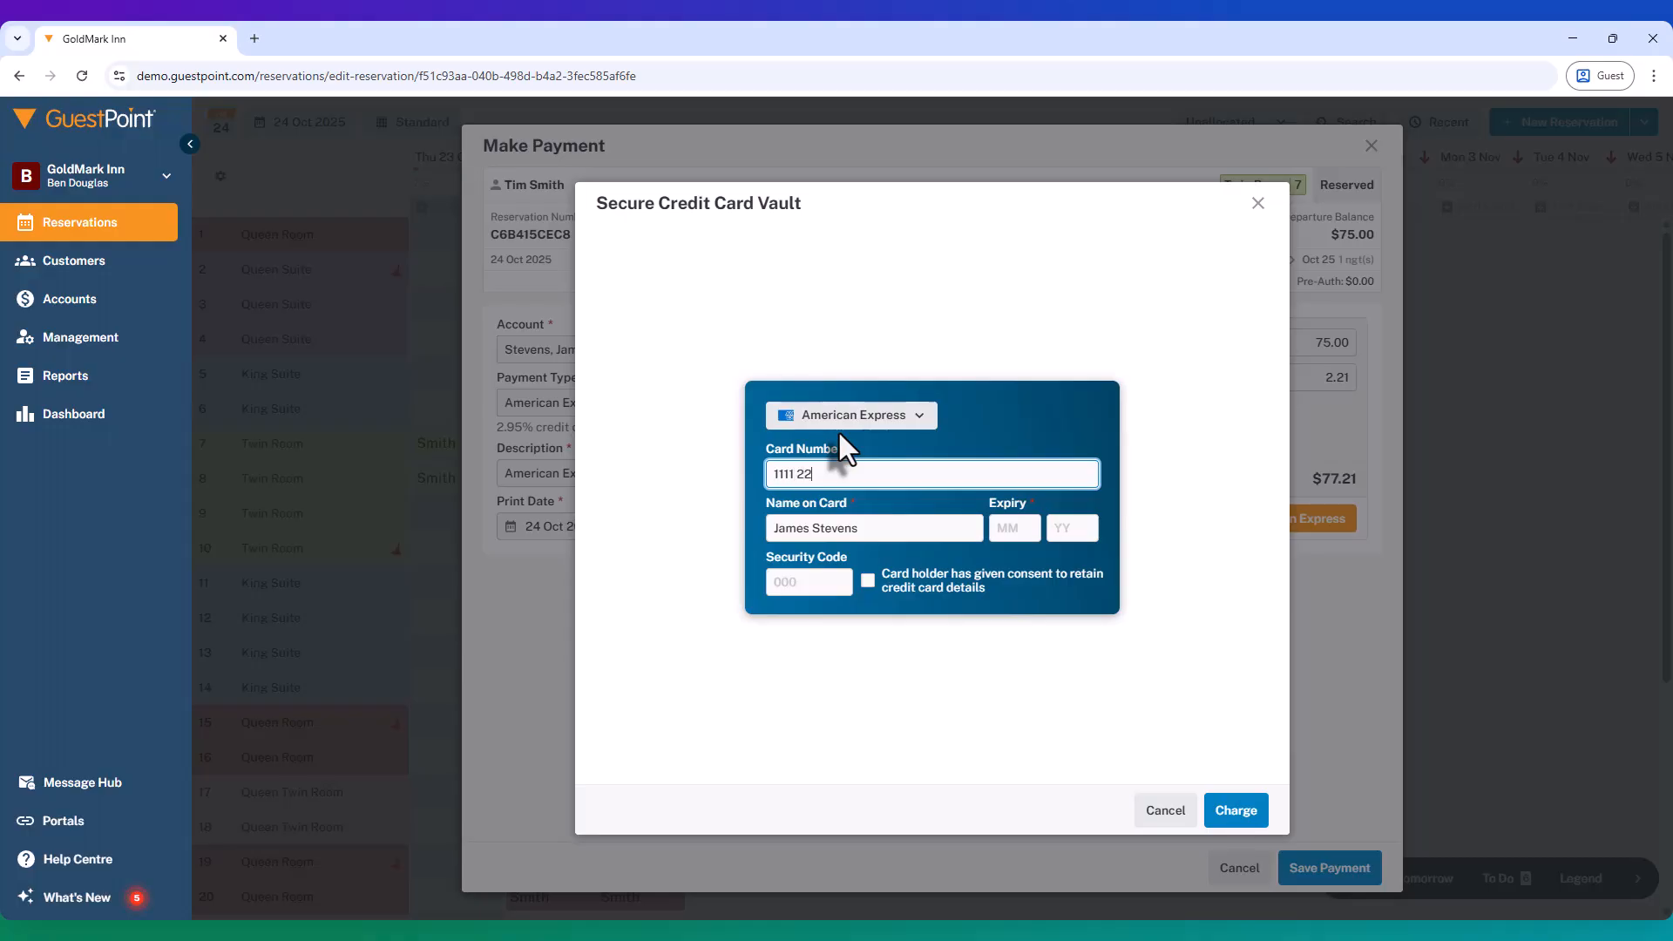
{"action": "type", "text": "22 3333 4444"}
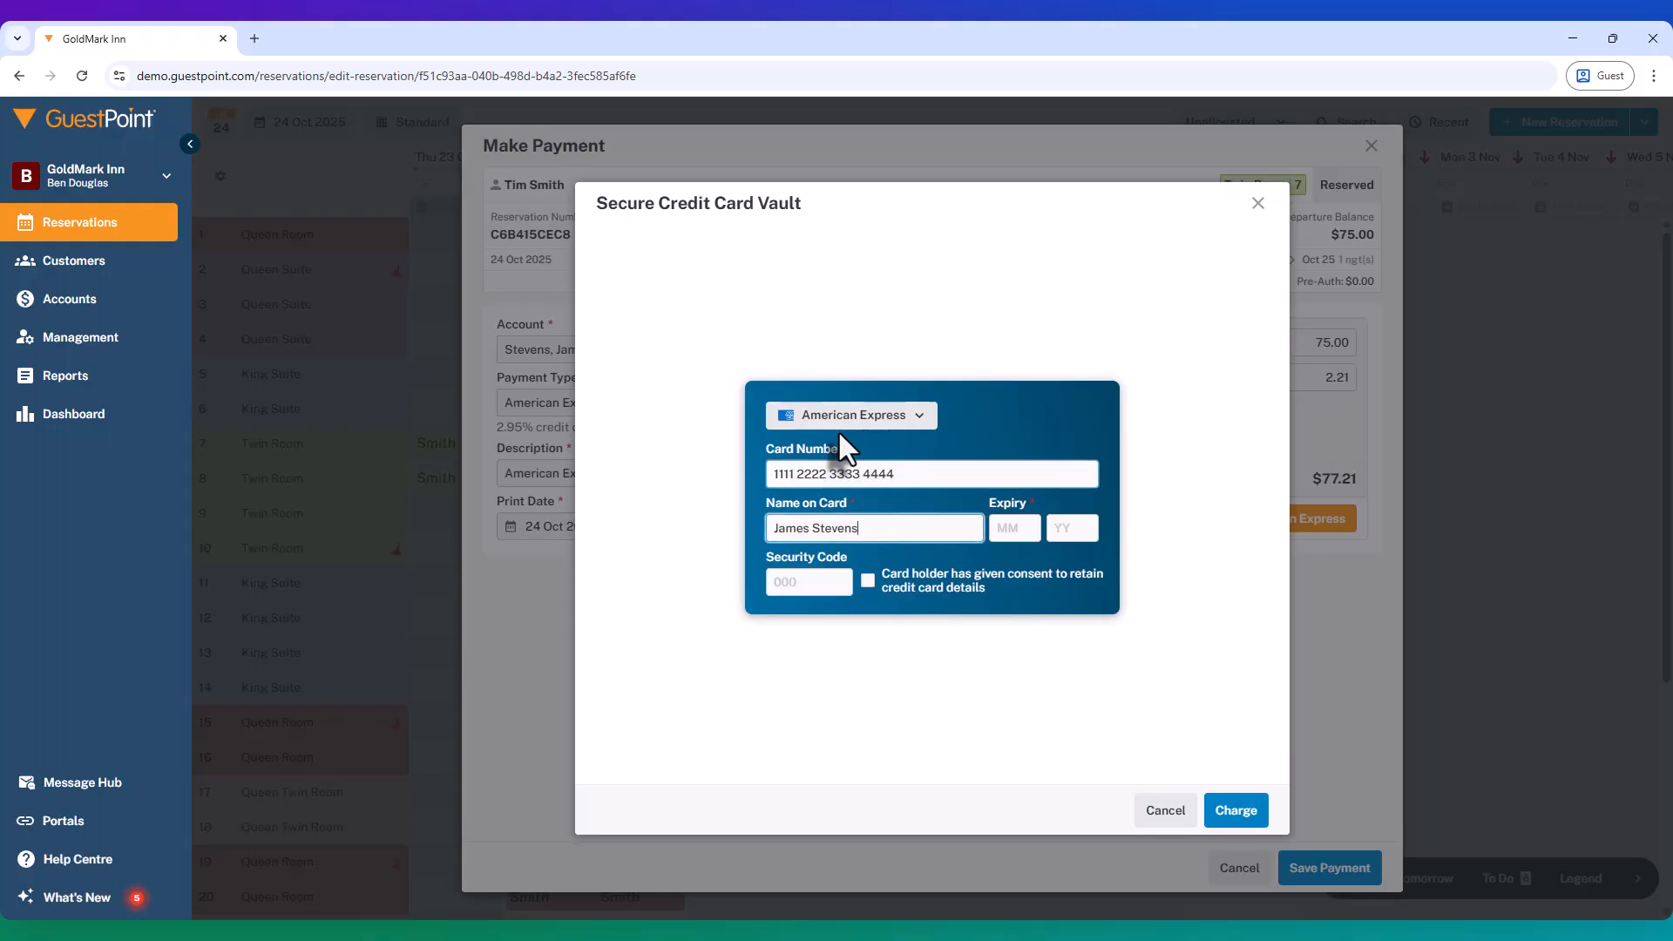
{"action": "key", "text": "Tab"}
{"action": "type", "text": "0128"}
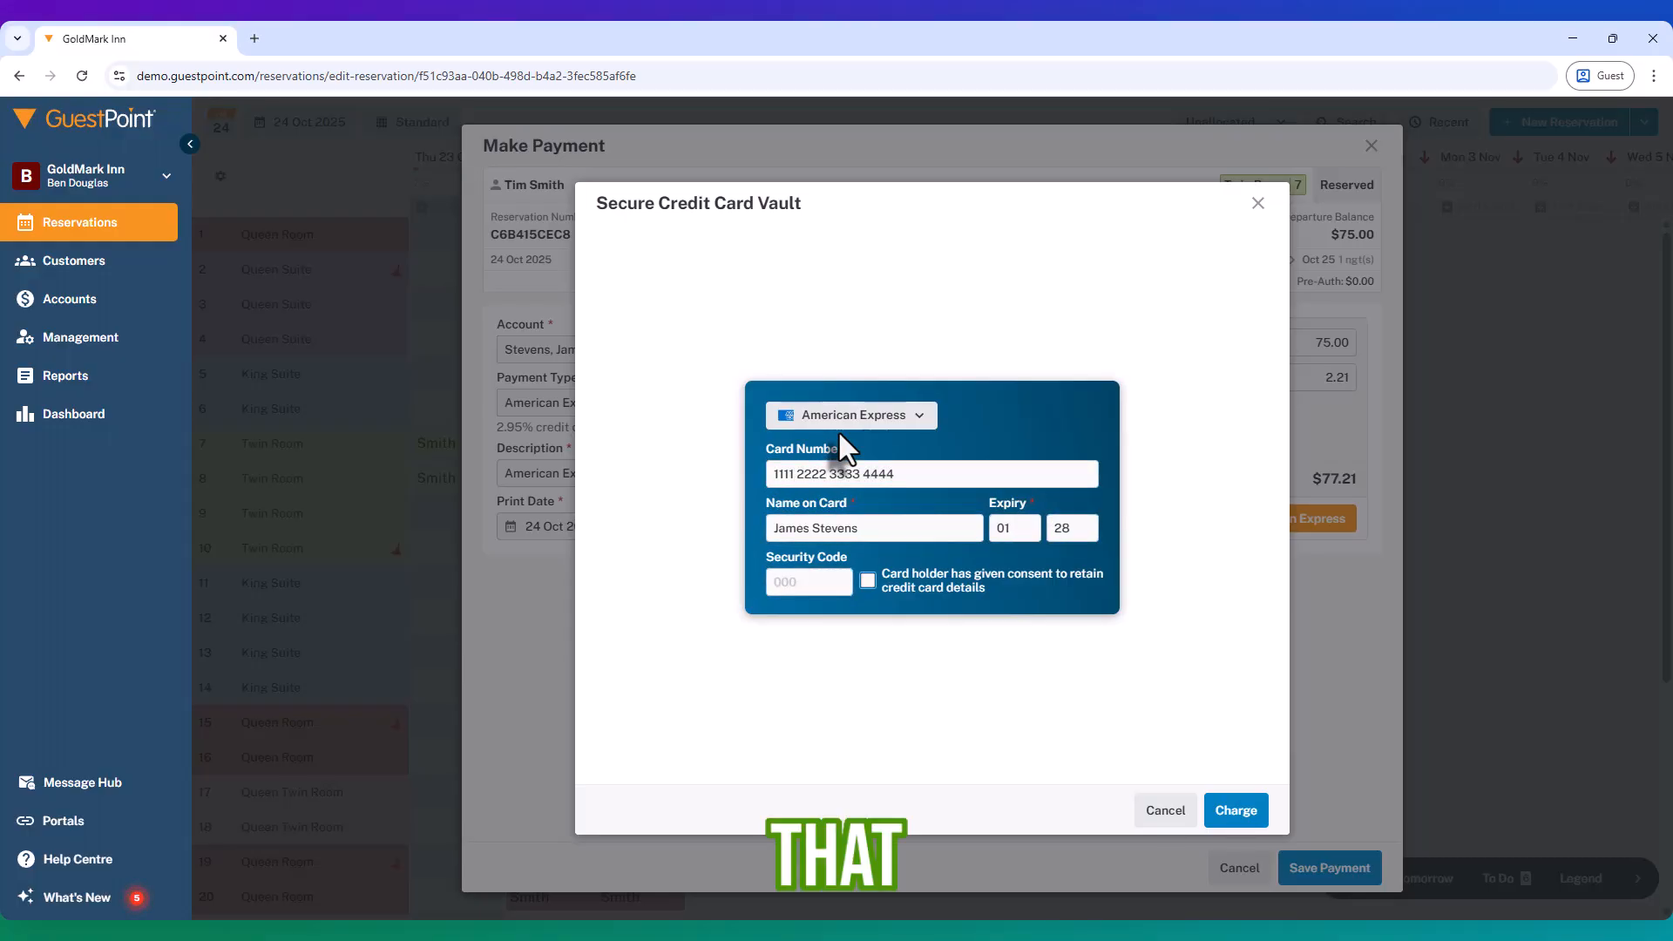
{"action": "type", "text": "1231"}
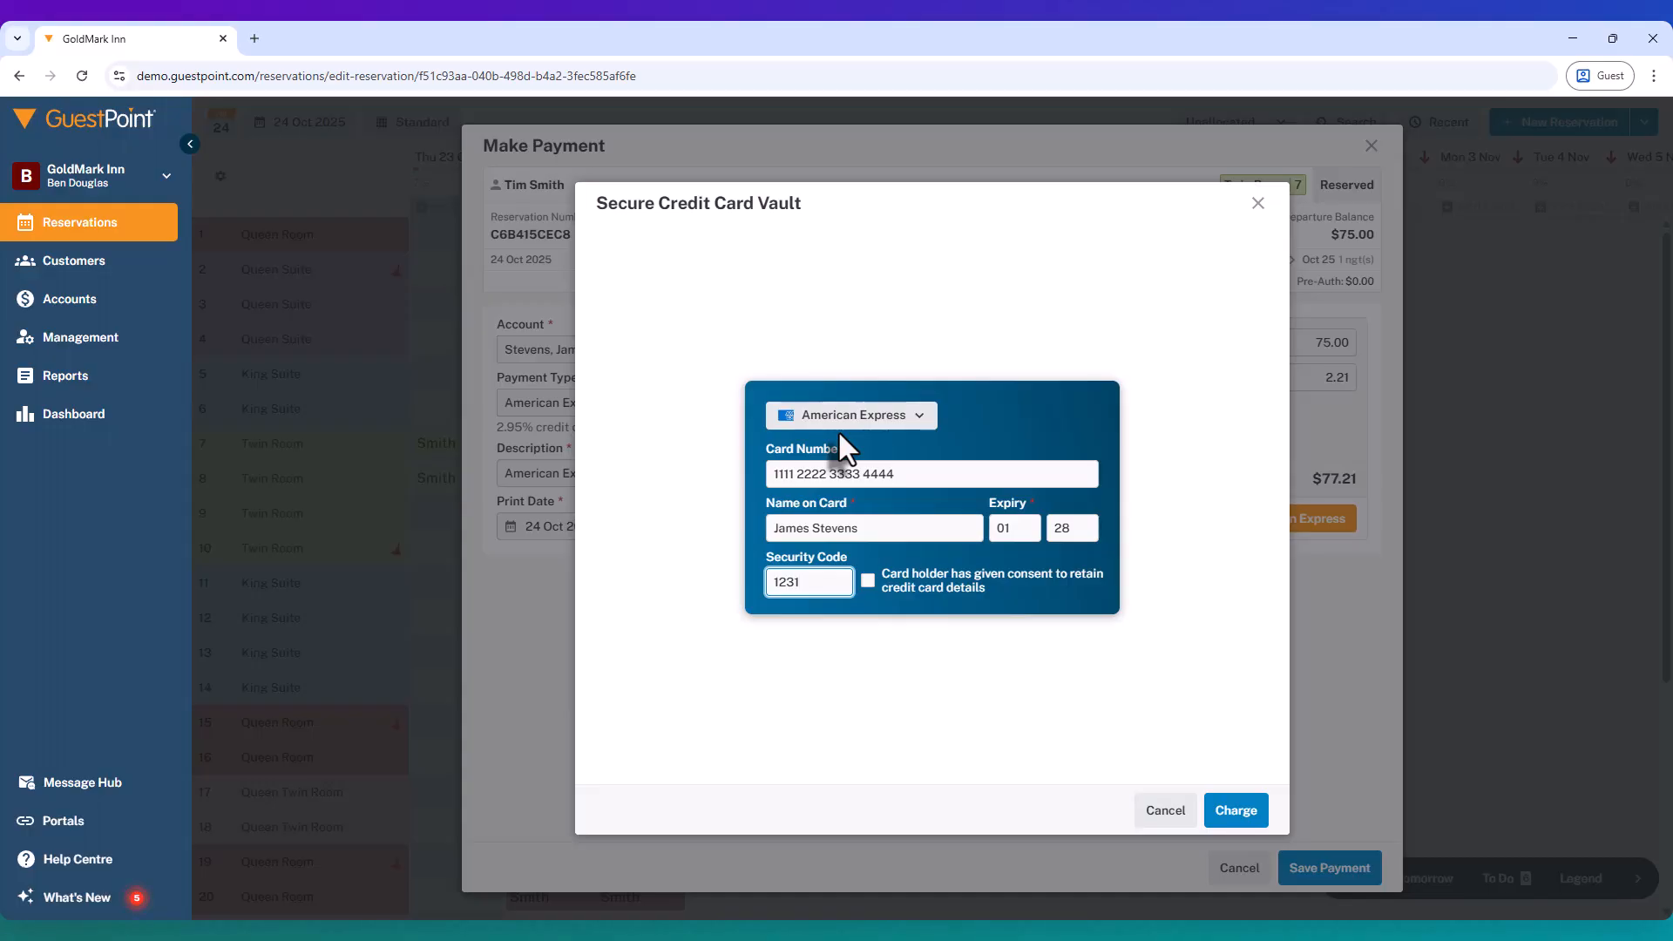
{"action": "left_click", "coordinate": [1241, 822]}
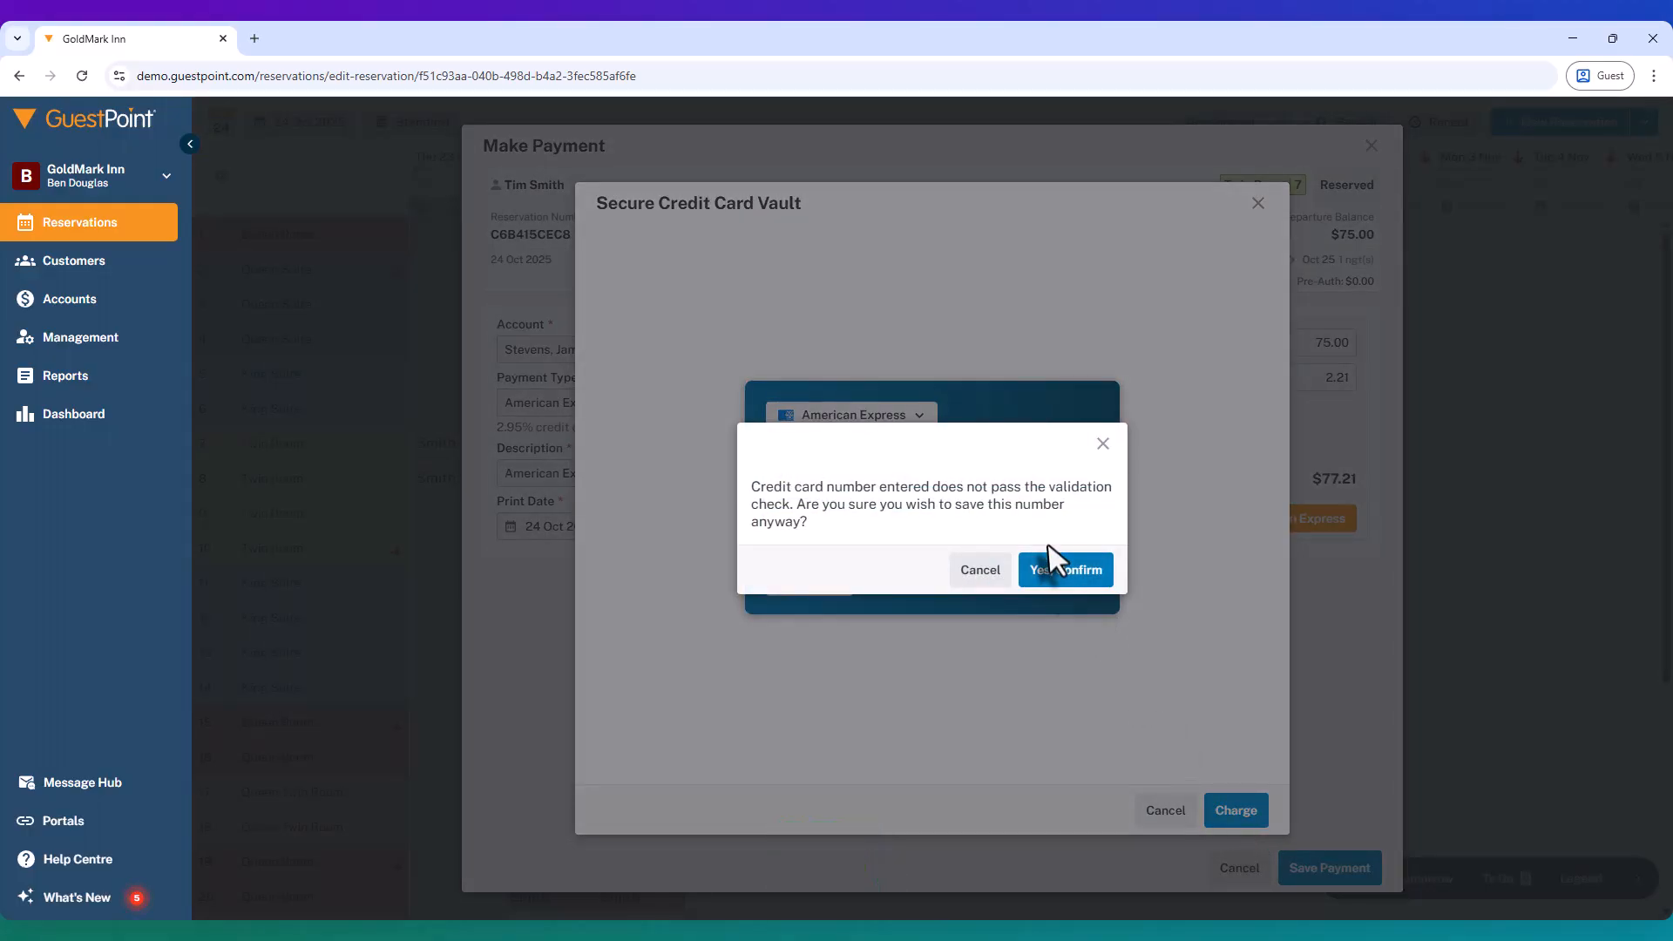
{"action": "left_click", "coordinate": [1050, 568]}
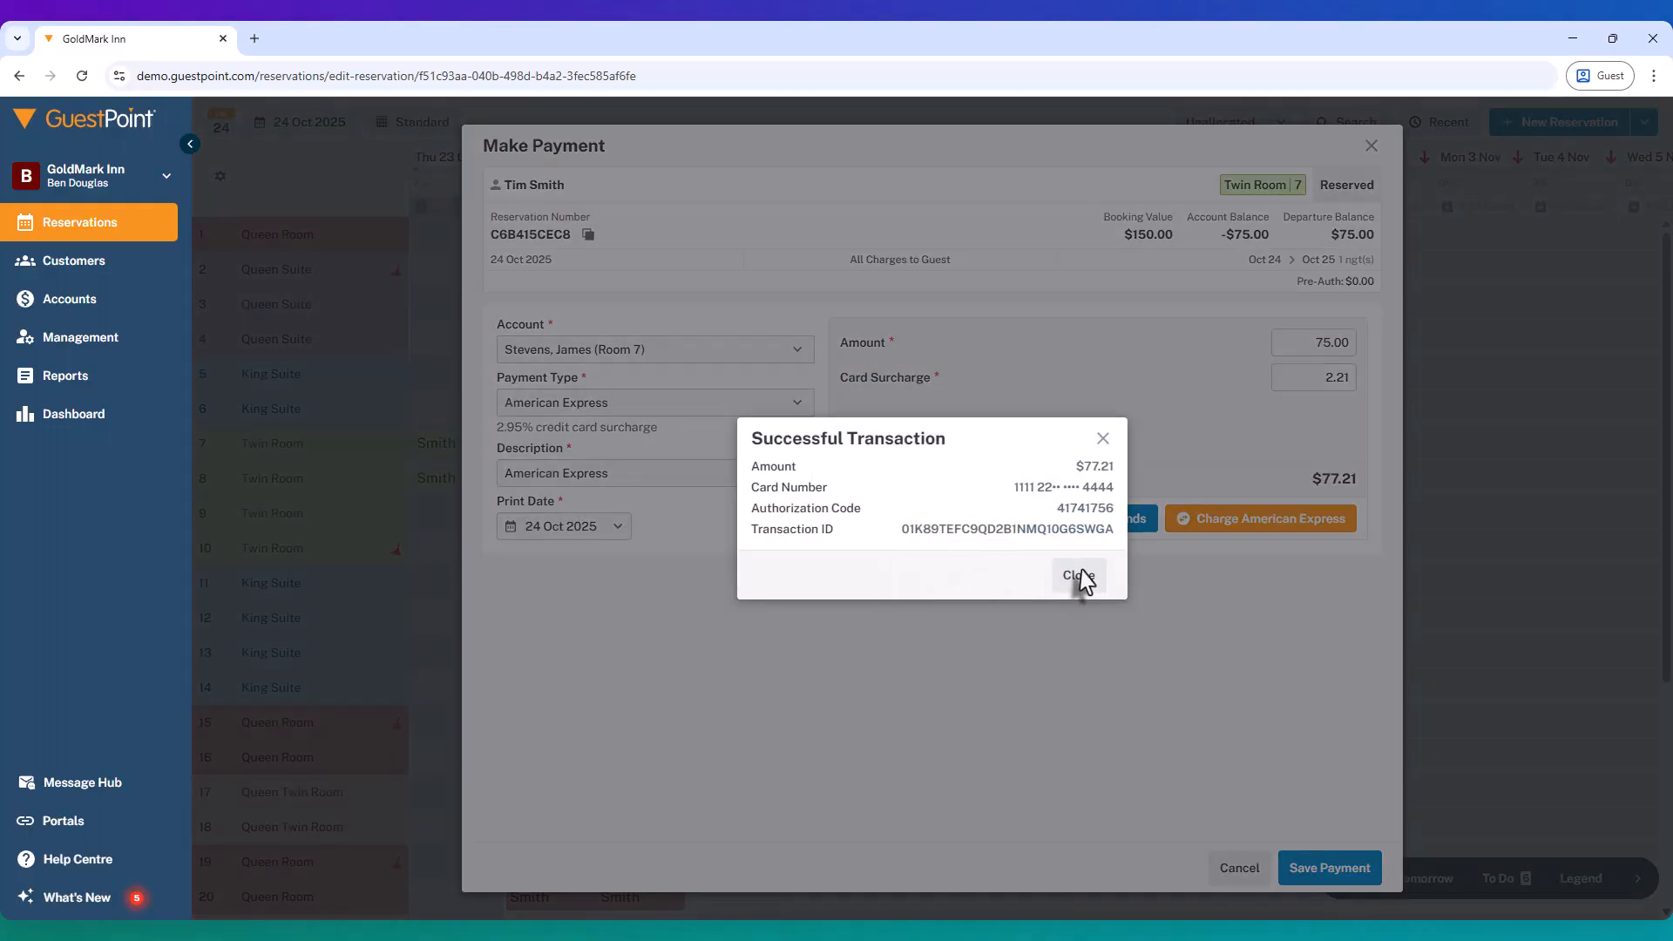
{"action": "left_click", "coordinate": [1078, 575]}
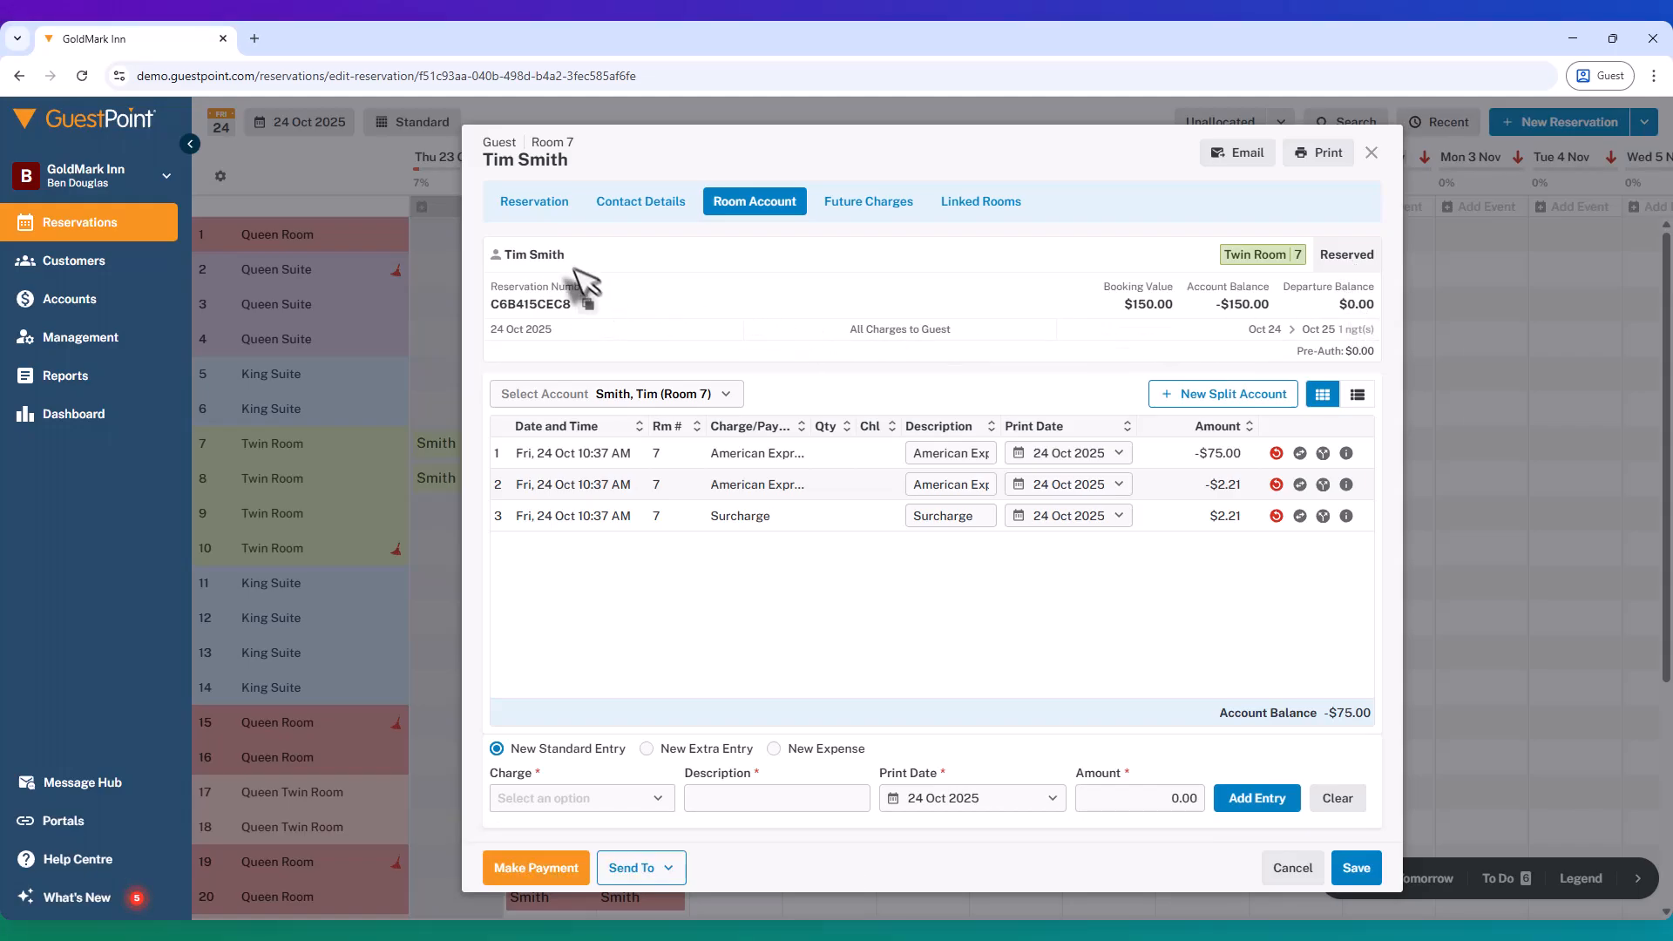
Step: Check the guest into Room 7, then reopen the booking's room account showing the $150 Twin Room charge
{"action": "left_click", "coordinate": [510, 203]}
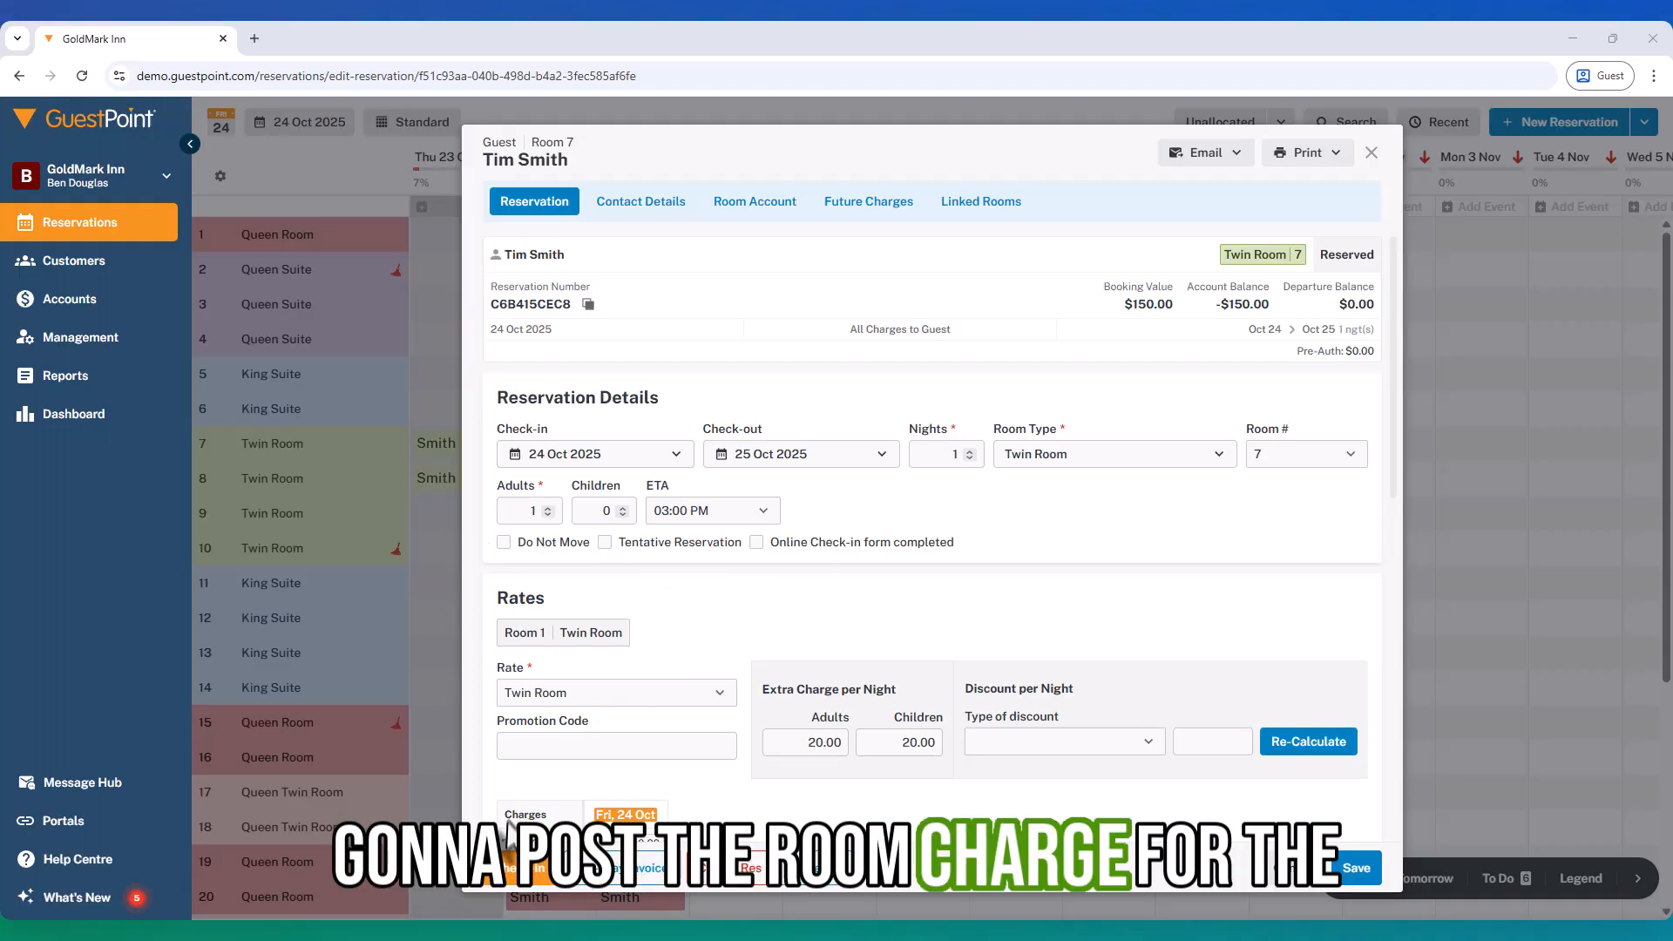
{"action": "left_click", "coordinate": [511, 867]}
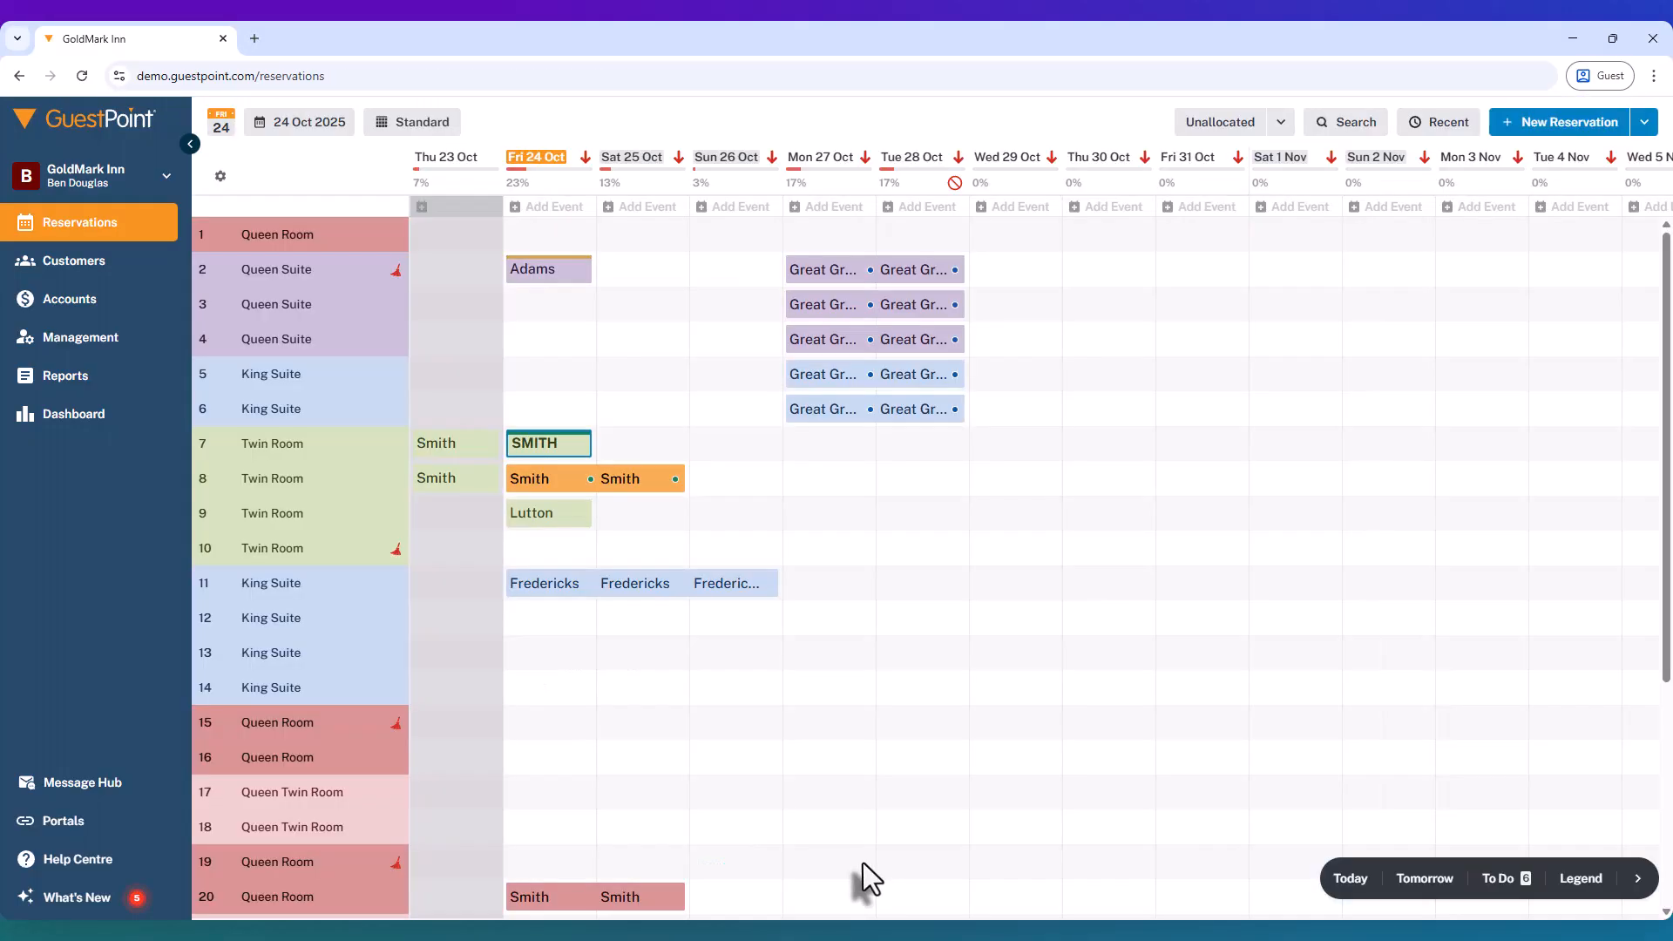
{"action": "left_click", "coordinate": [533, 446]}
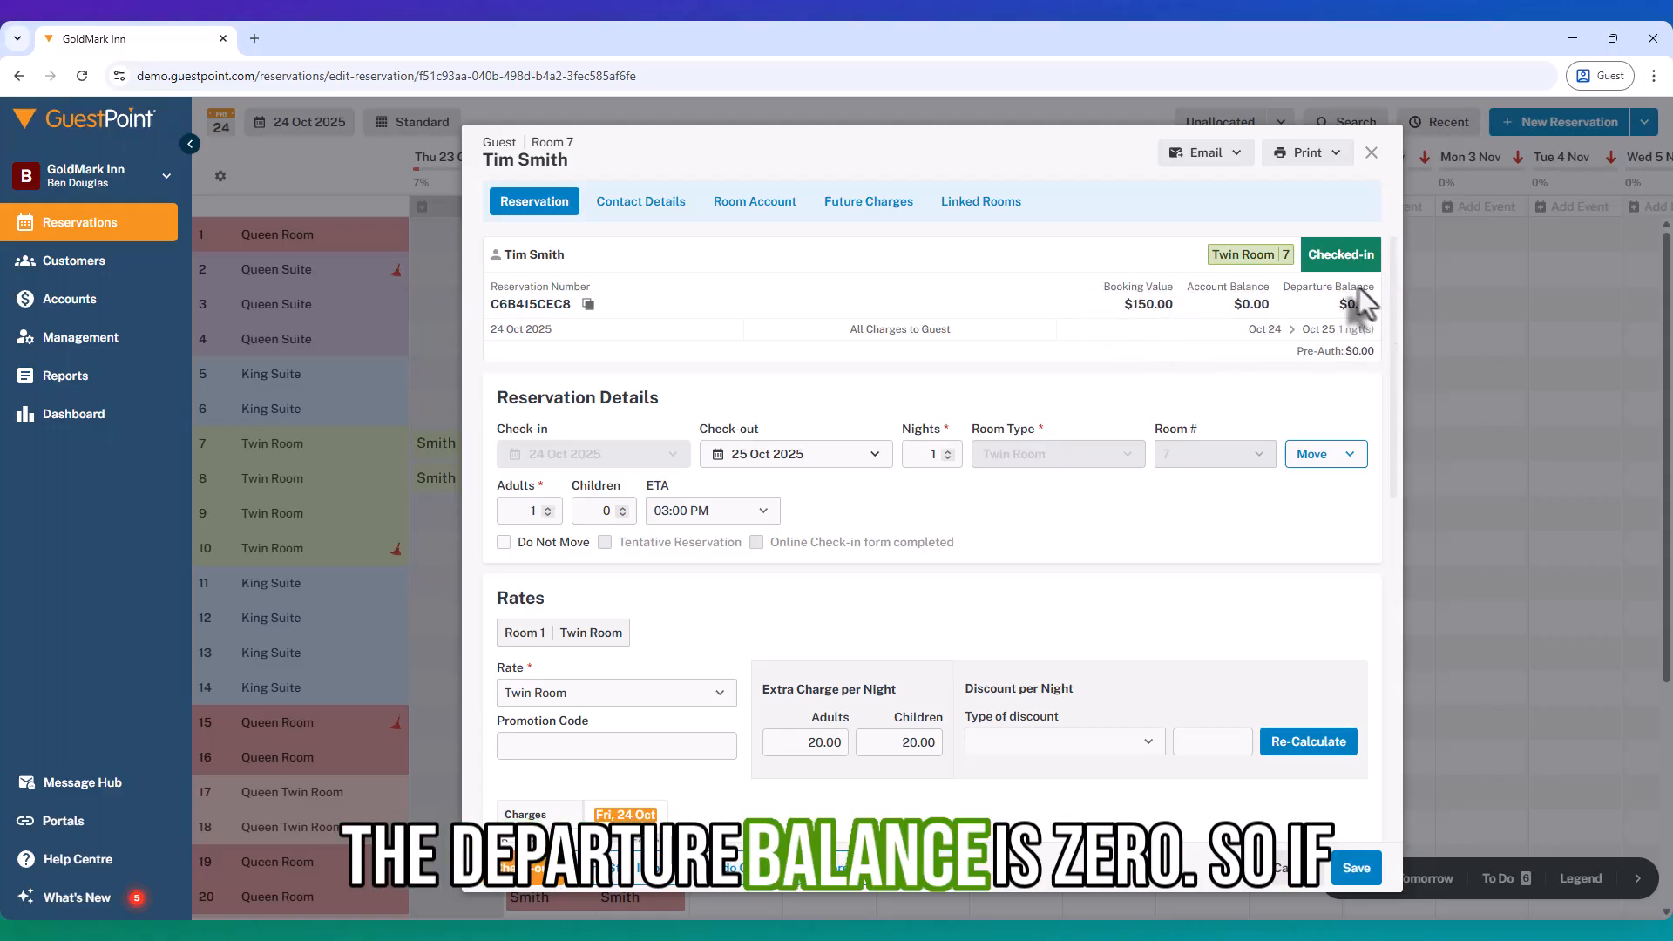
{"action": "left_click", "coordinate": [758, 207]}
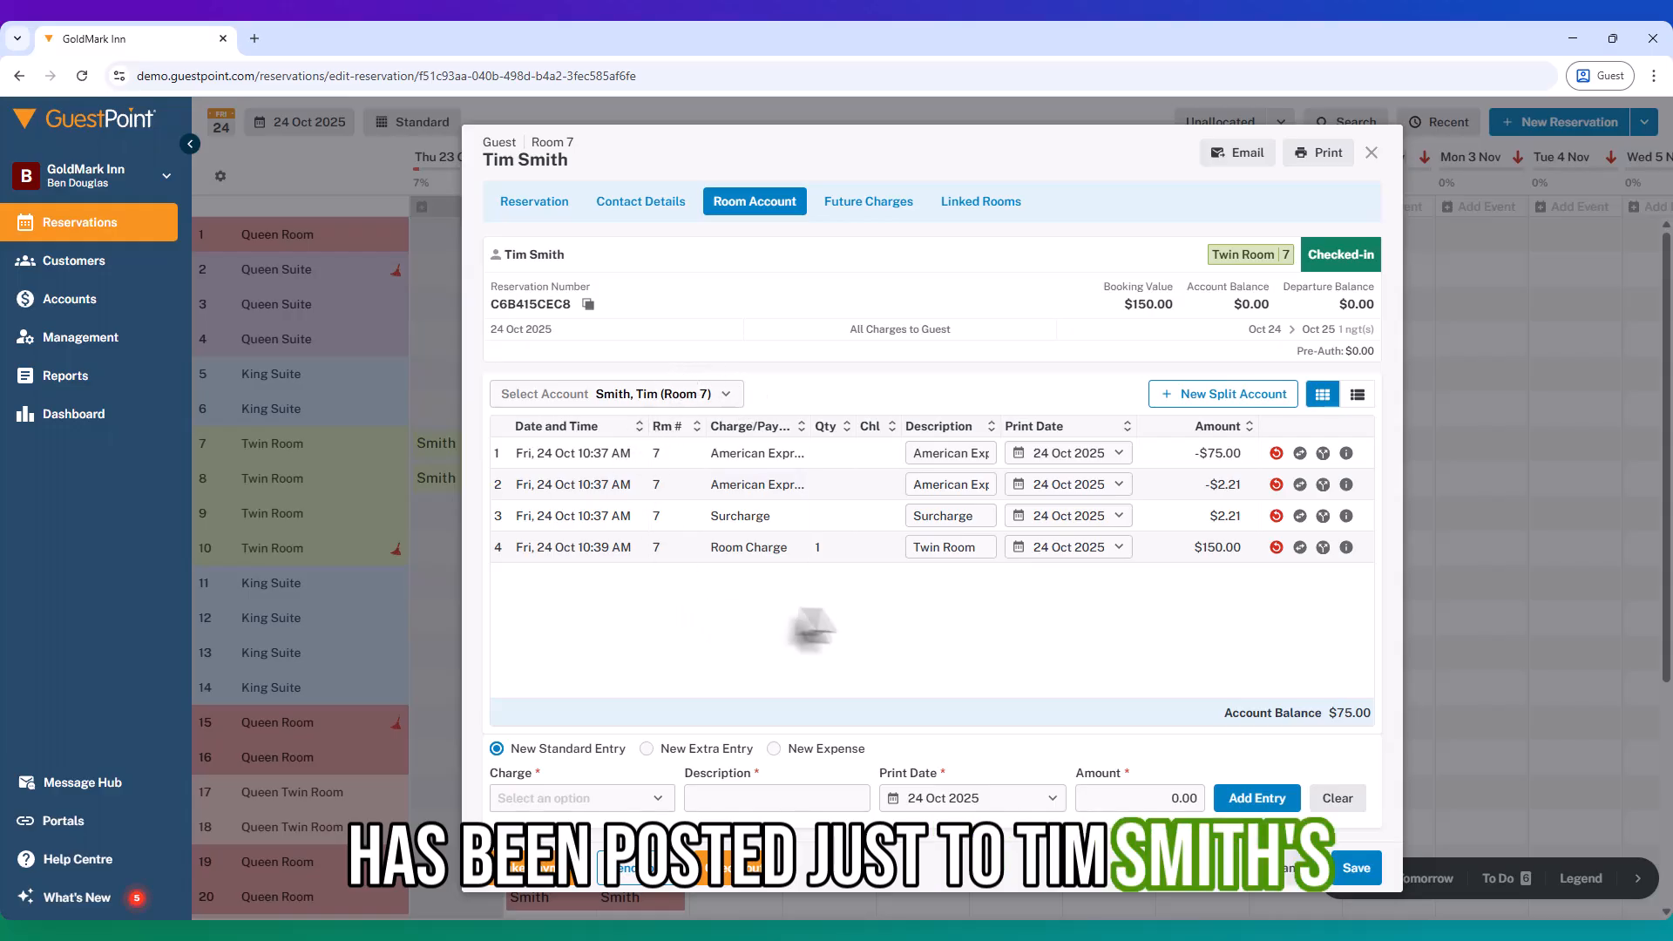
Step: Split the $150 Twin Room charge into two $75.00 charges
{"action": "left_click", "coordinate": [1322, 547]}
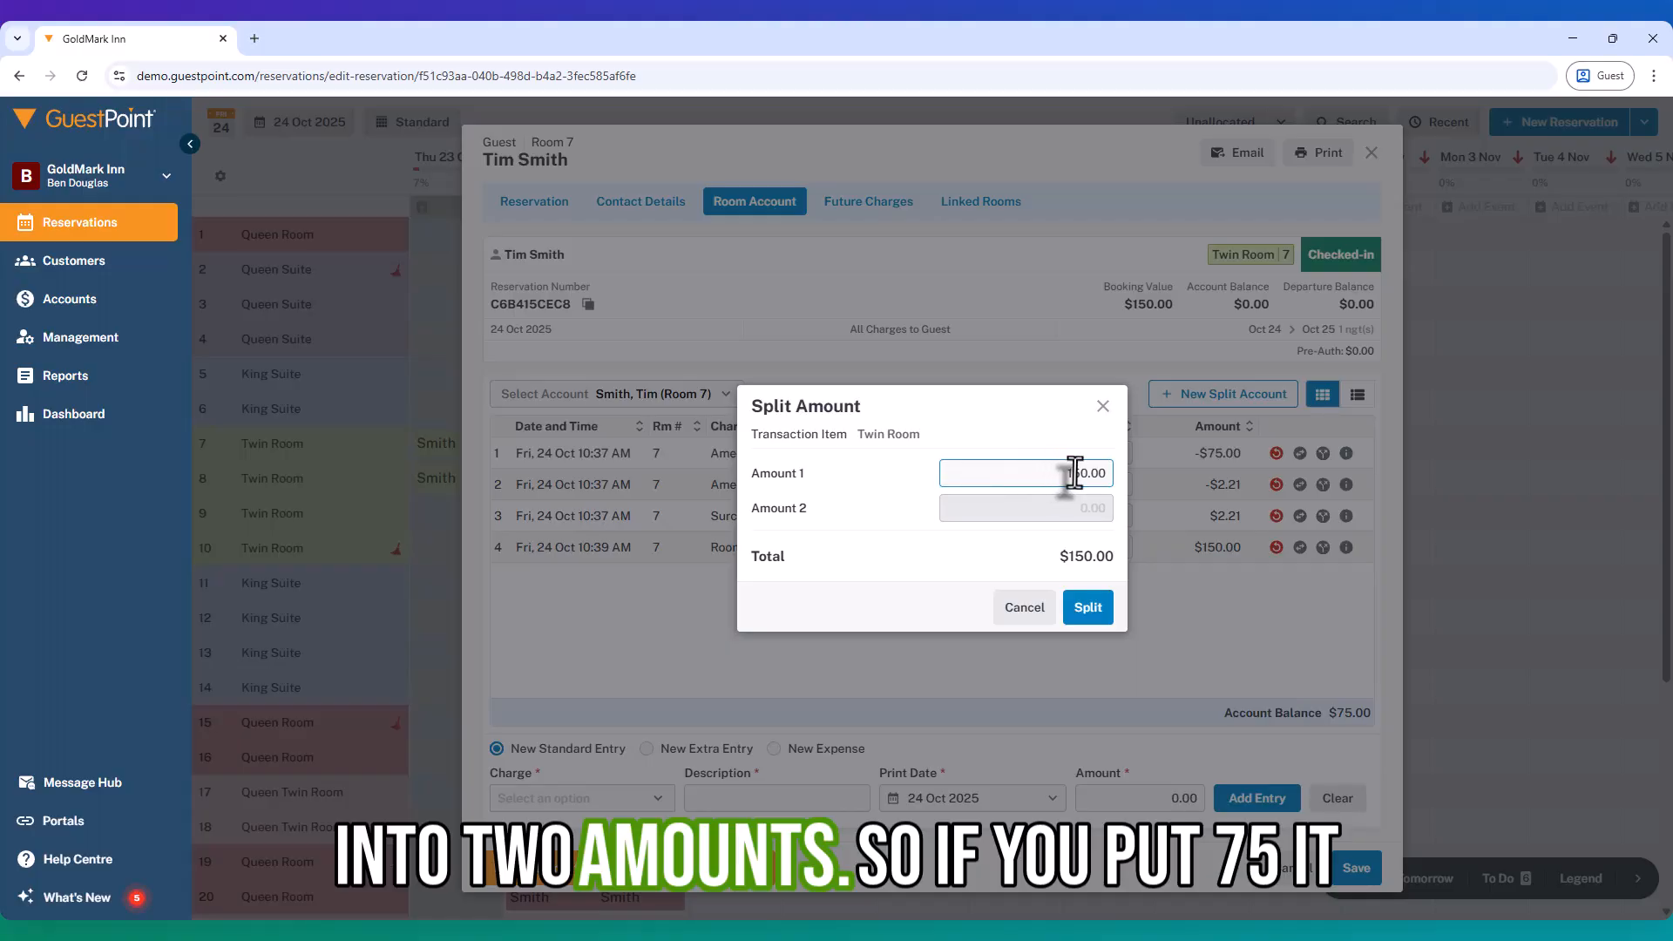
{"action": "left_click_drag", "start_coordinate": [1086, 473], "coordinate": [1019, 476]}
{"action": "type", "text": "7"}
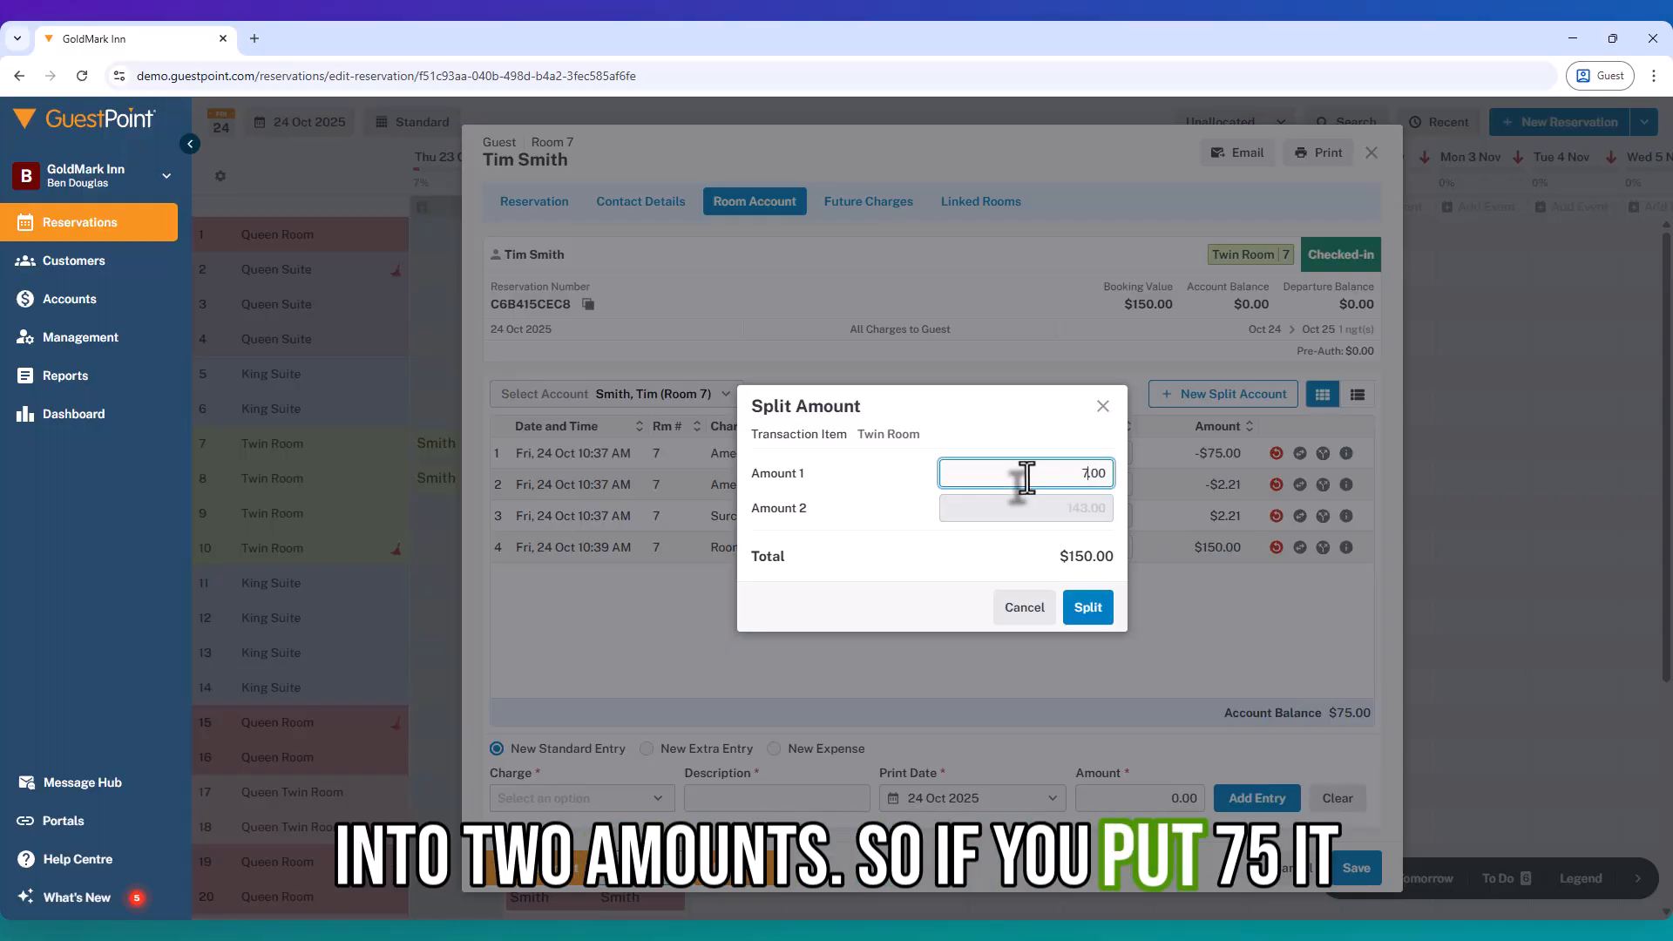
{"action": "type", "text": "5"}
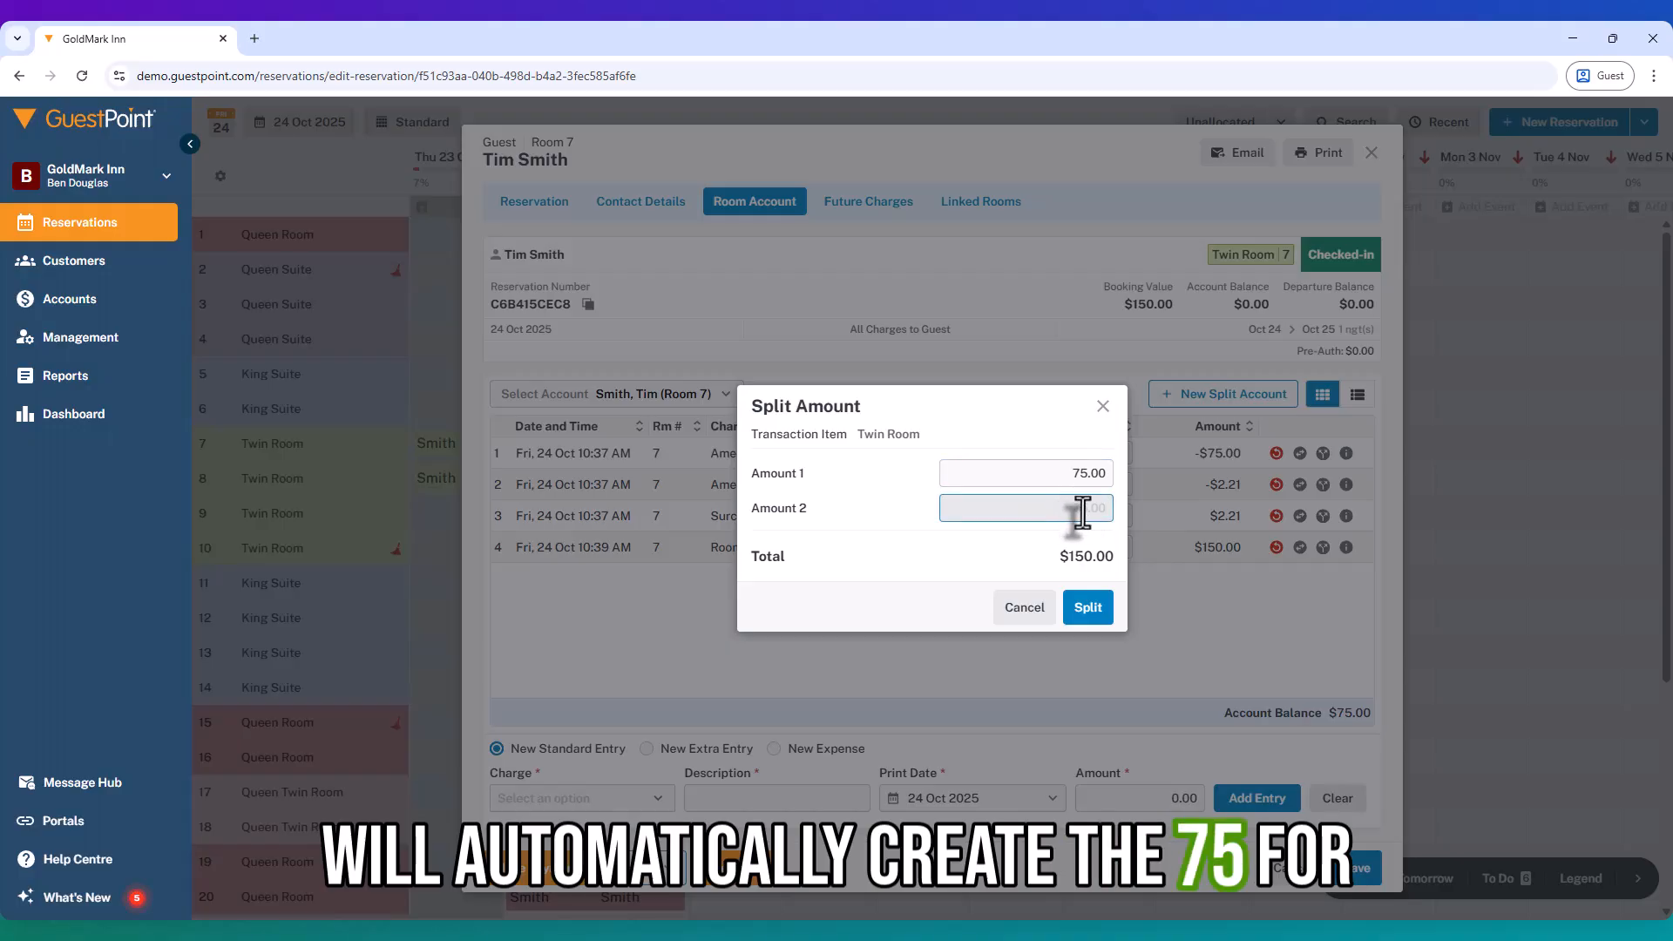
{"action": "left_click", "coordinate": [1083, 609]}
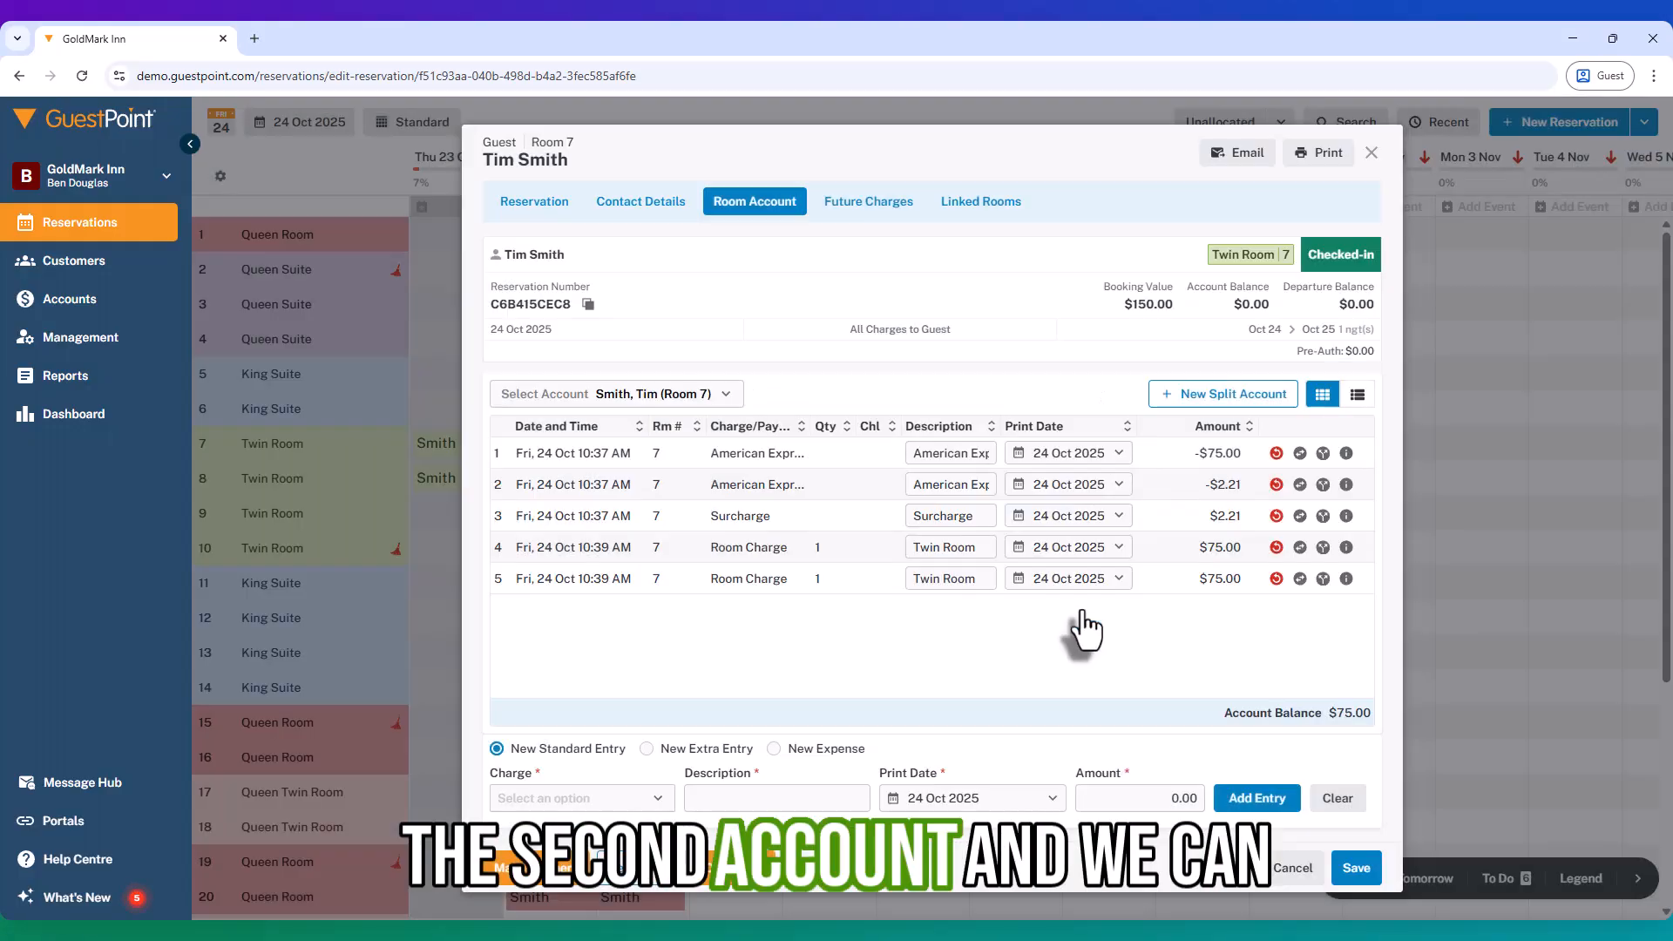
Step: Transfer one $75.00 Twin Room charge to the second guest's account
{"action": "left_click", "coordinate": [1300, 549]}
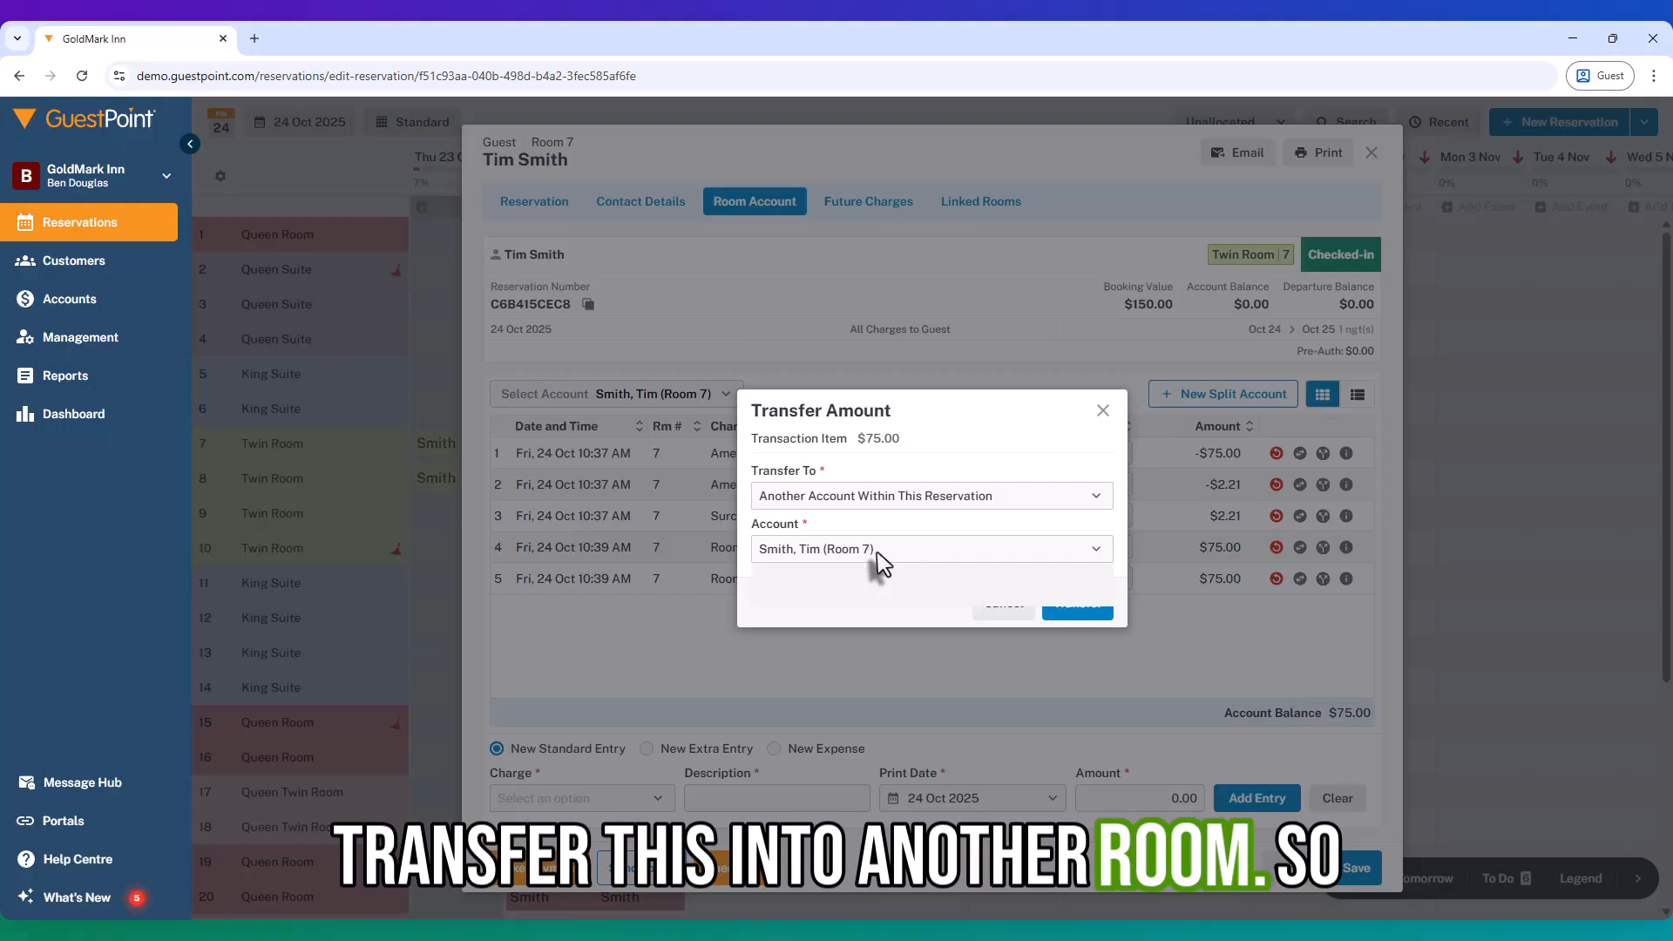
{"action": "left_click", "coordinate": [875, 551]}
{"action": "left_click", "coordinate": [834, 595]}
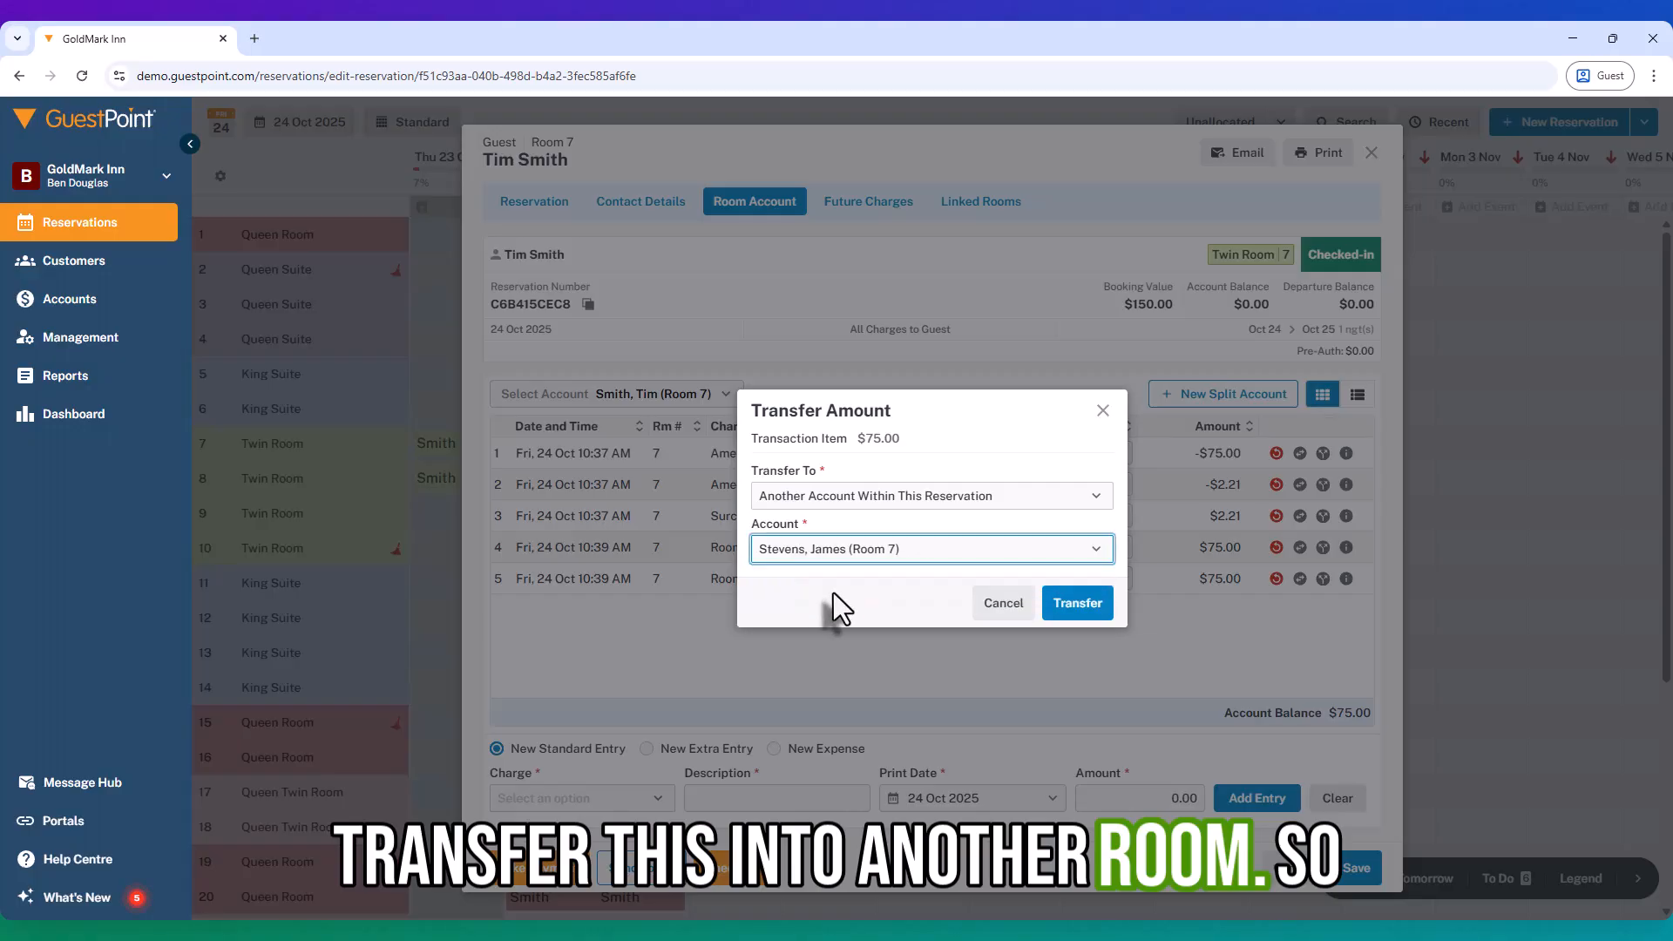
{"action": "left_click", "coordinate": [1080, 607]}
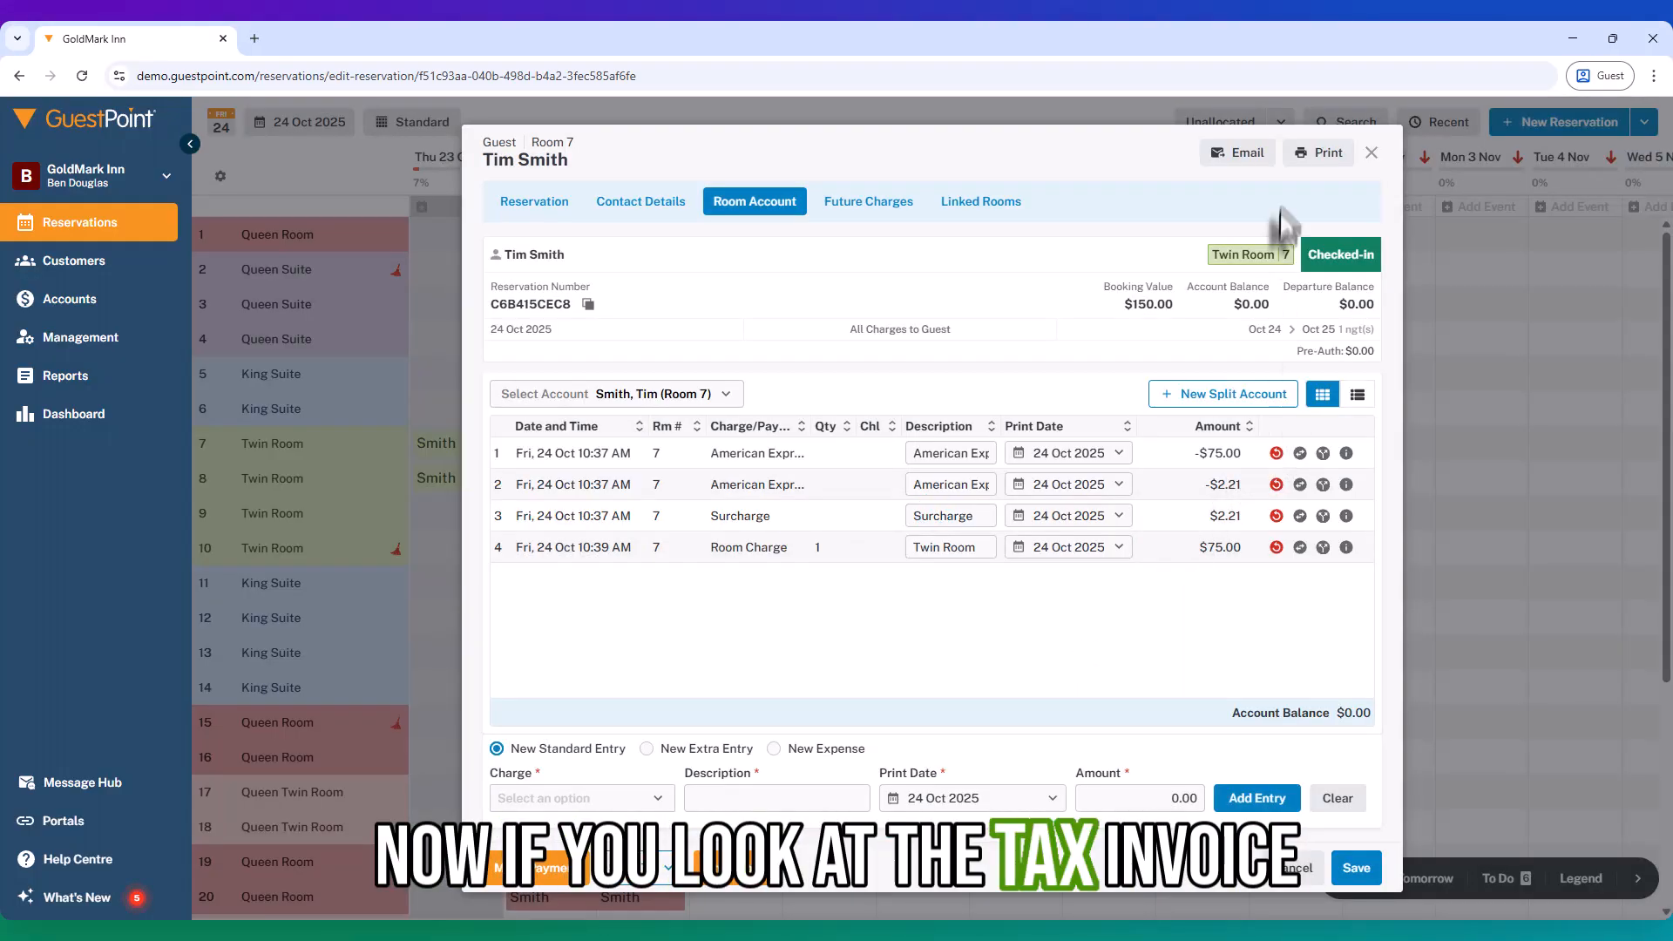
Step: Print the primary guest's $0.00 tax invoice, then the second guest's invoice
{"action": "left_click", "coordinate": [1320, 157]}
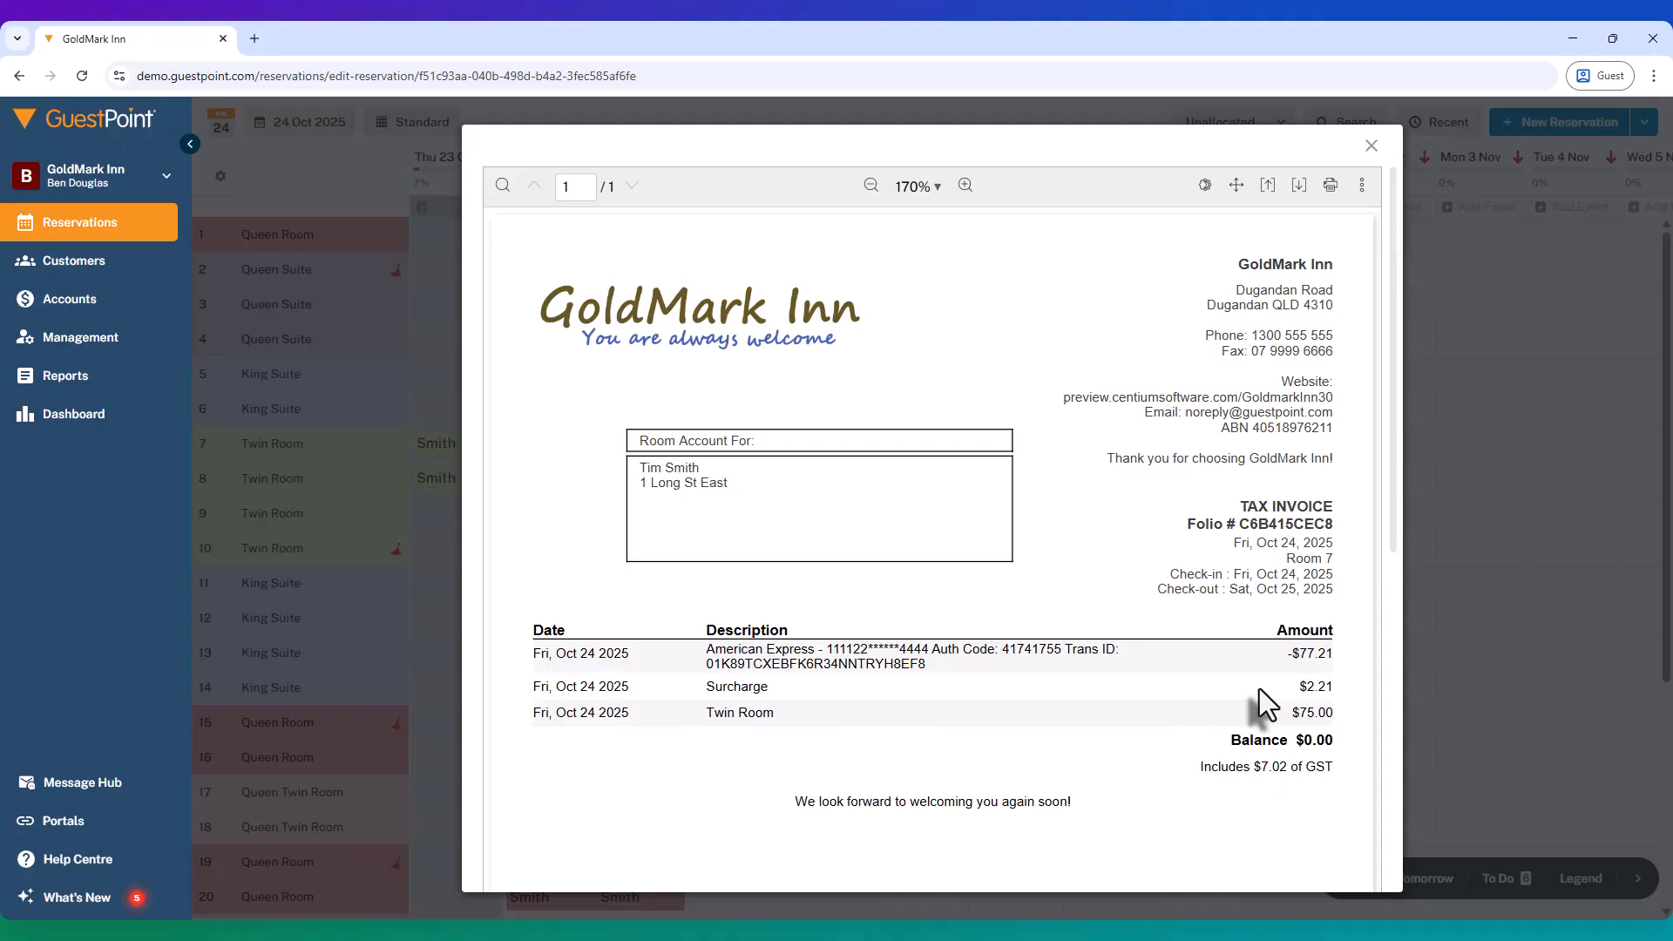
{"action": "left_click", "coordinate": [1368, 148]}
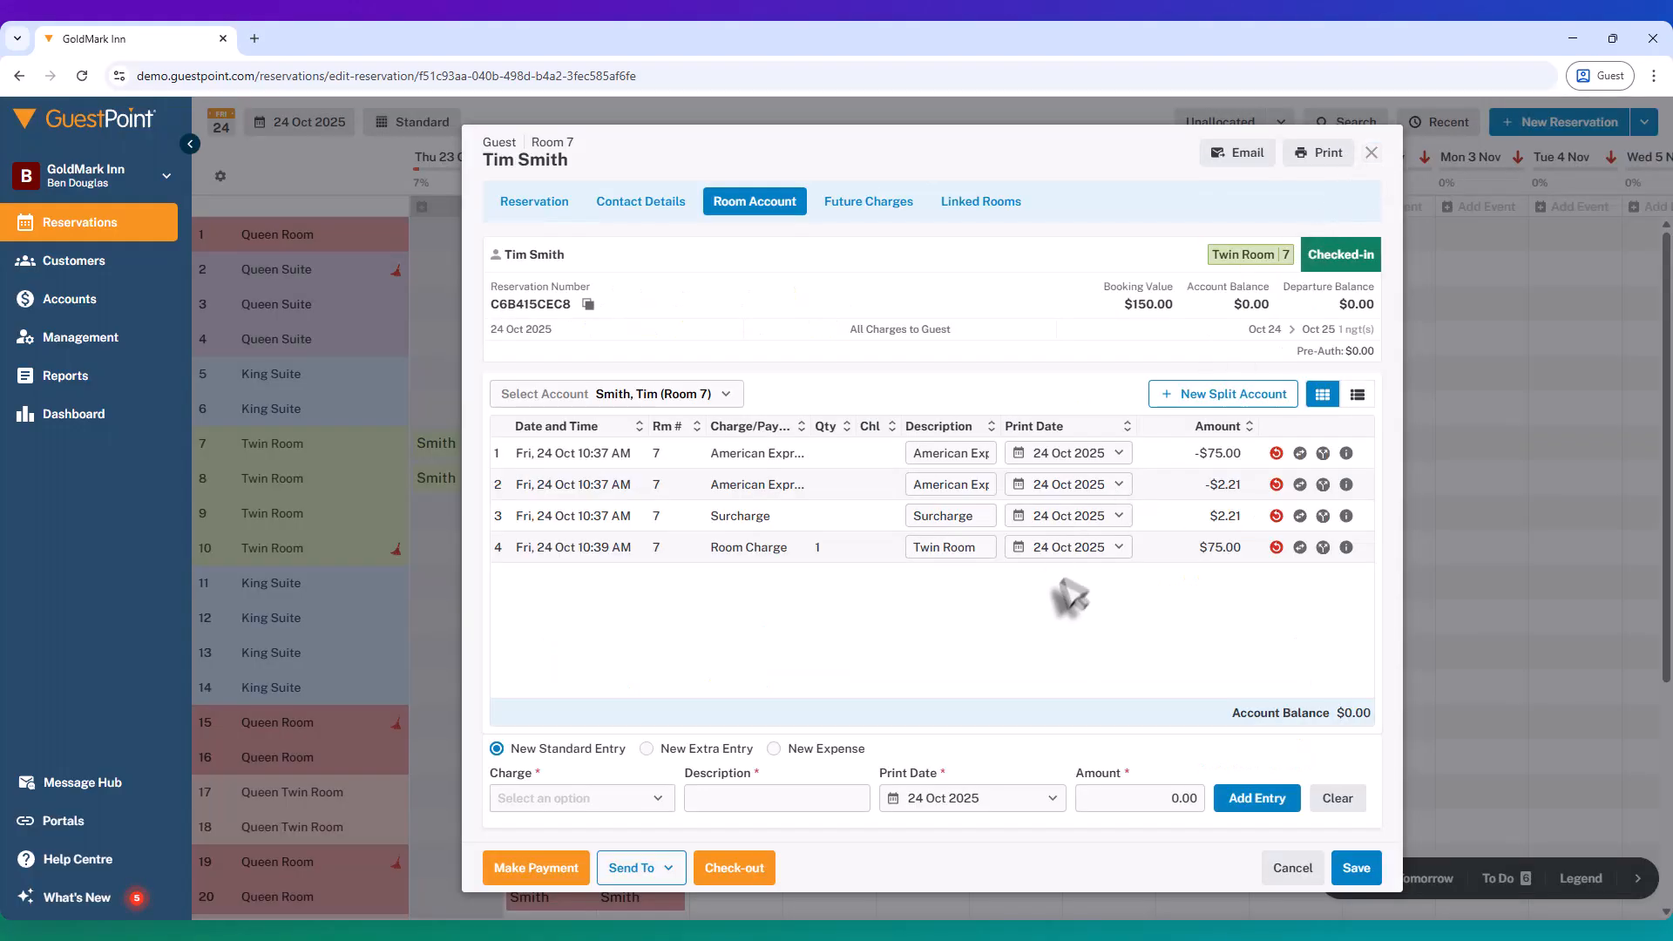
{"action": "left_click", "coordinate": [707, 394]}
{"action": "left_click", "coordinate": [549, 459]}
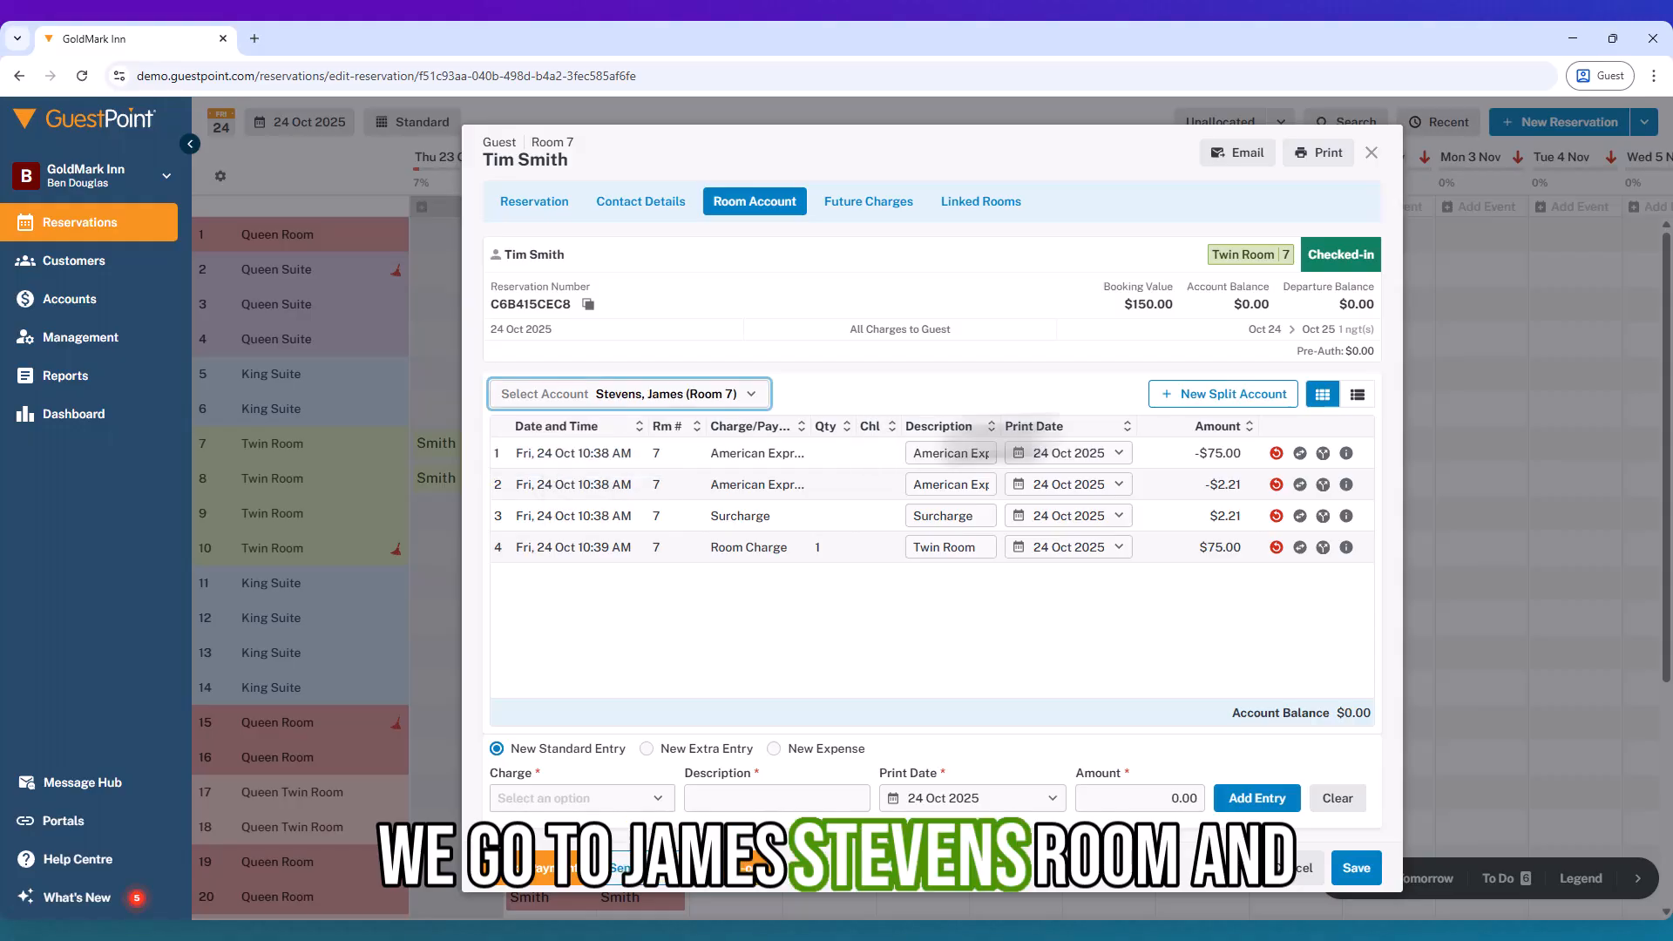
{"action": "left_click", "coordinate": [1320, 152]}
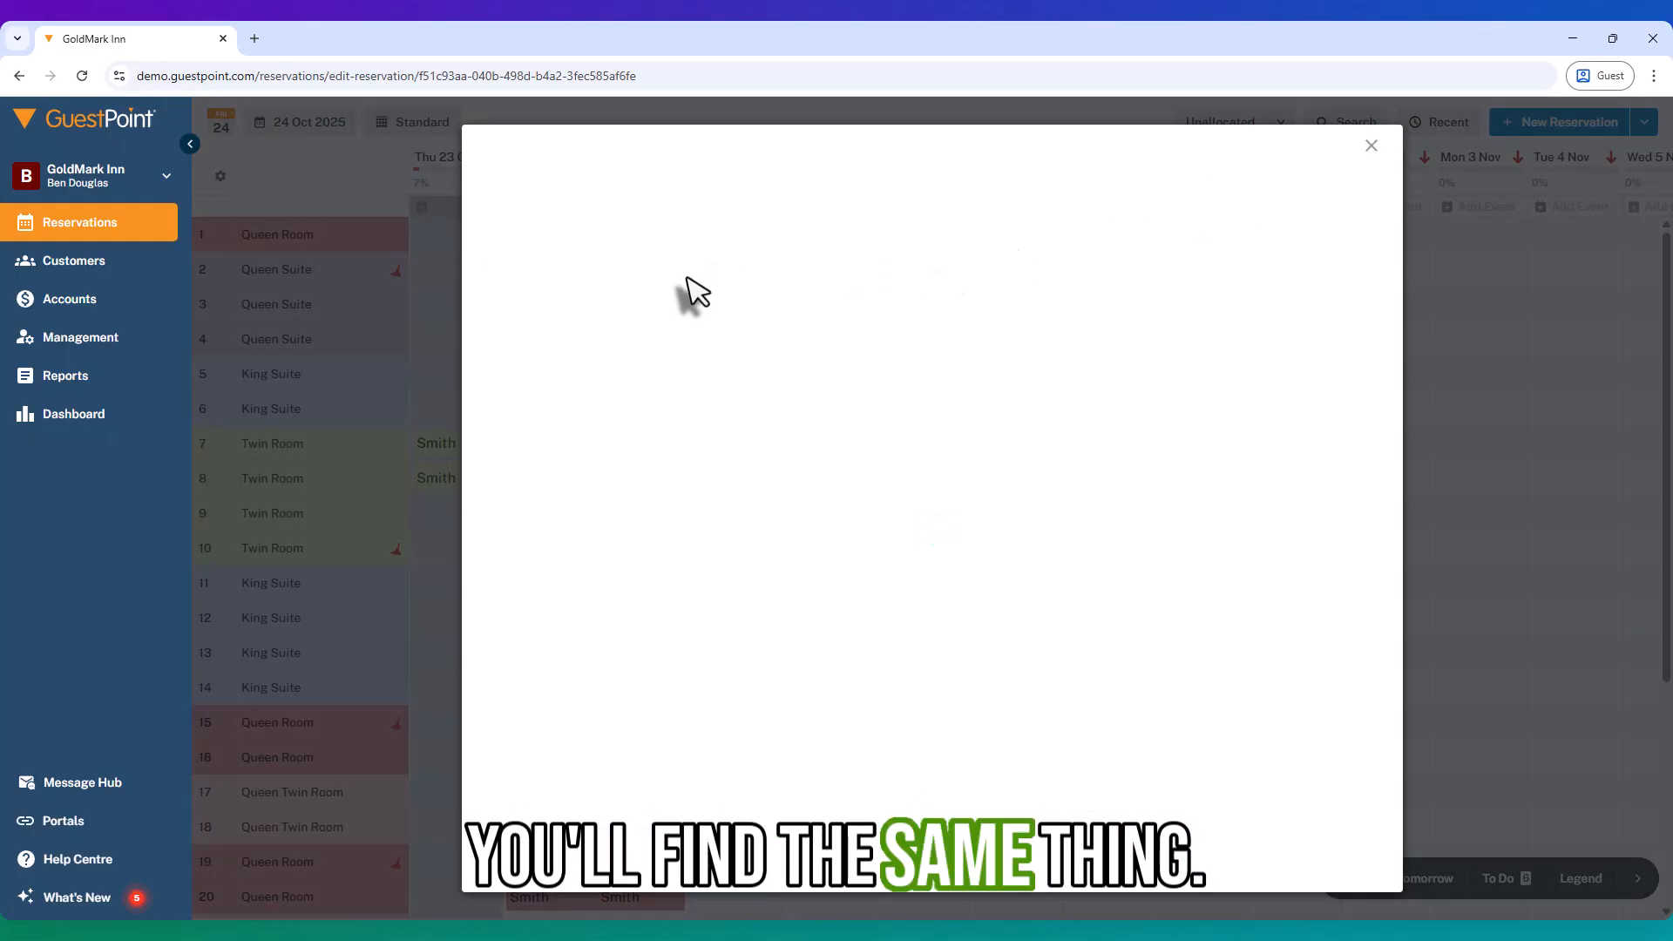